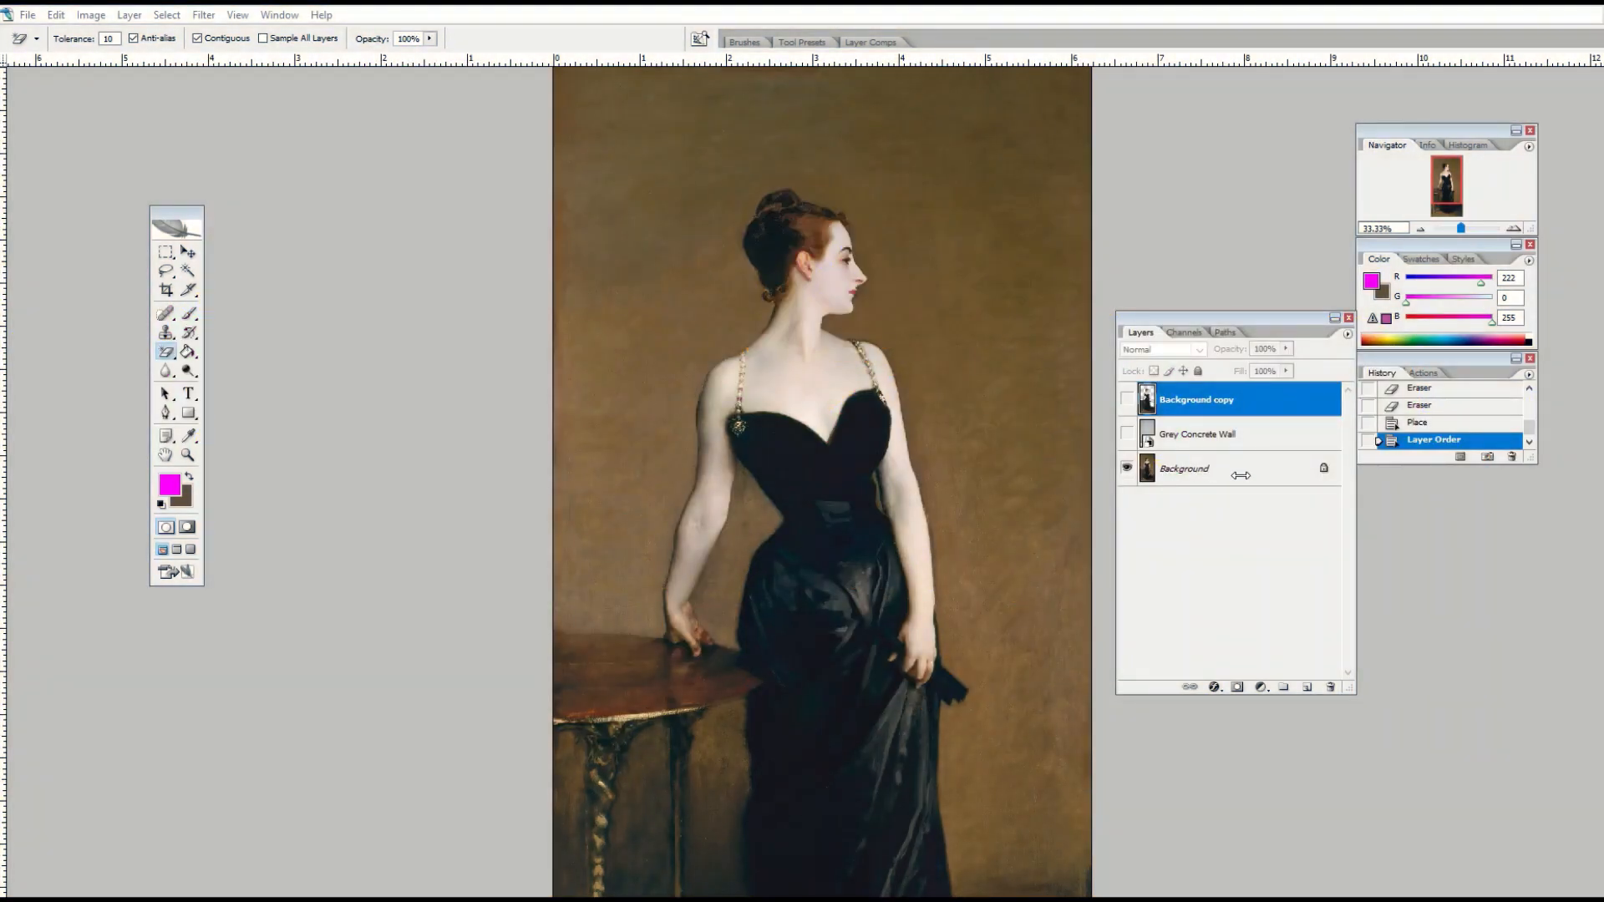
- Show the Background copy and Grey Concrete Wall layers of the portrait and hide the original Background layer
left_click(1126, 399)
left_click(1127, 432)
left_click(1126, 468)
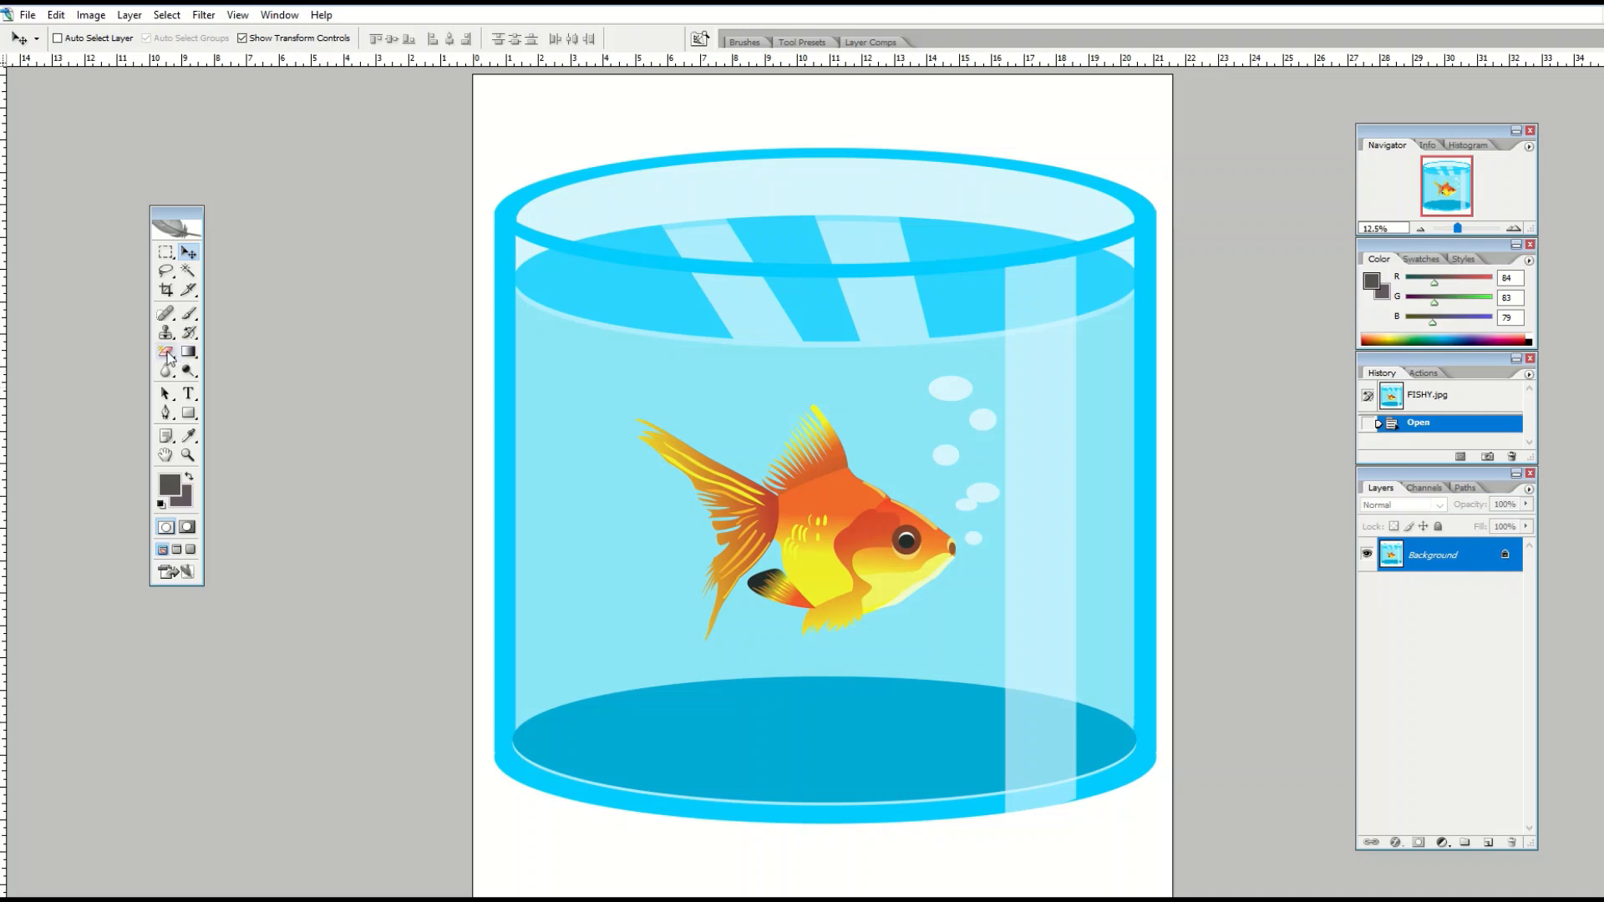
- Choose the Magic Eraser tool for the fish bowl image
left_click(167, 353)
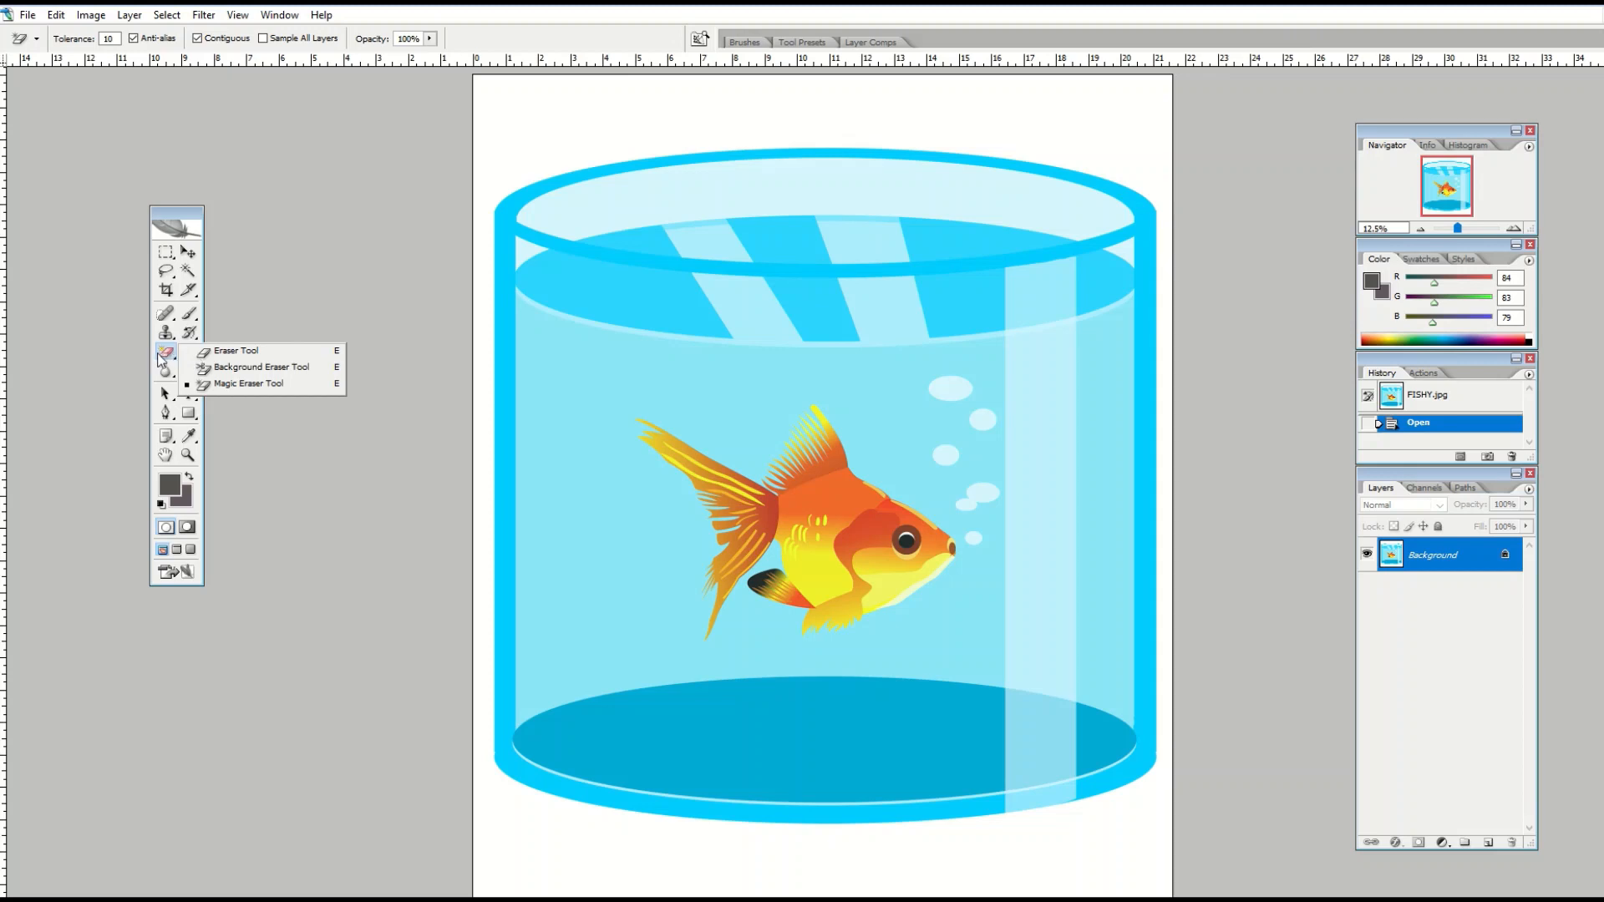
left_click(166, 358)
left_click(166, 359)
left_click(224, 383)
left_click(166, 353)
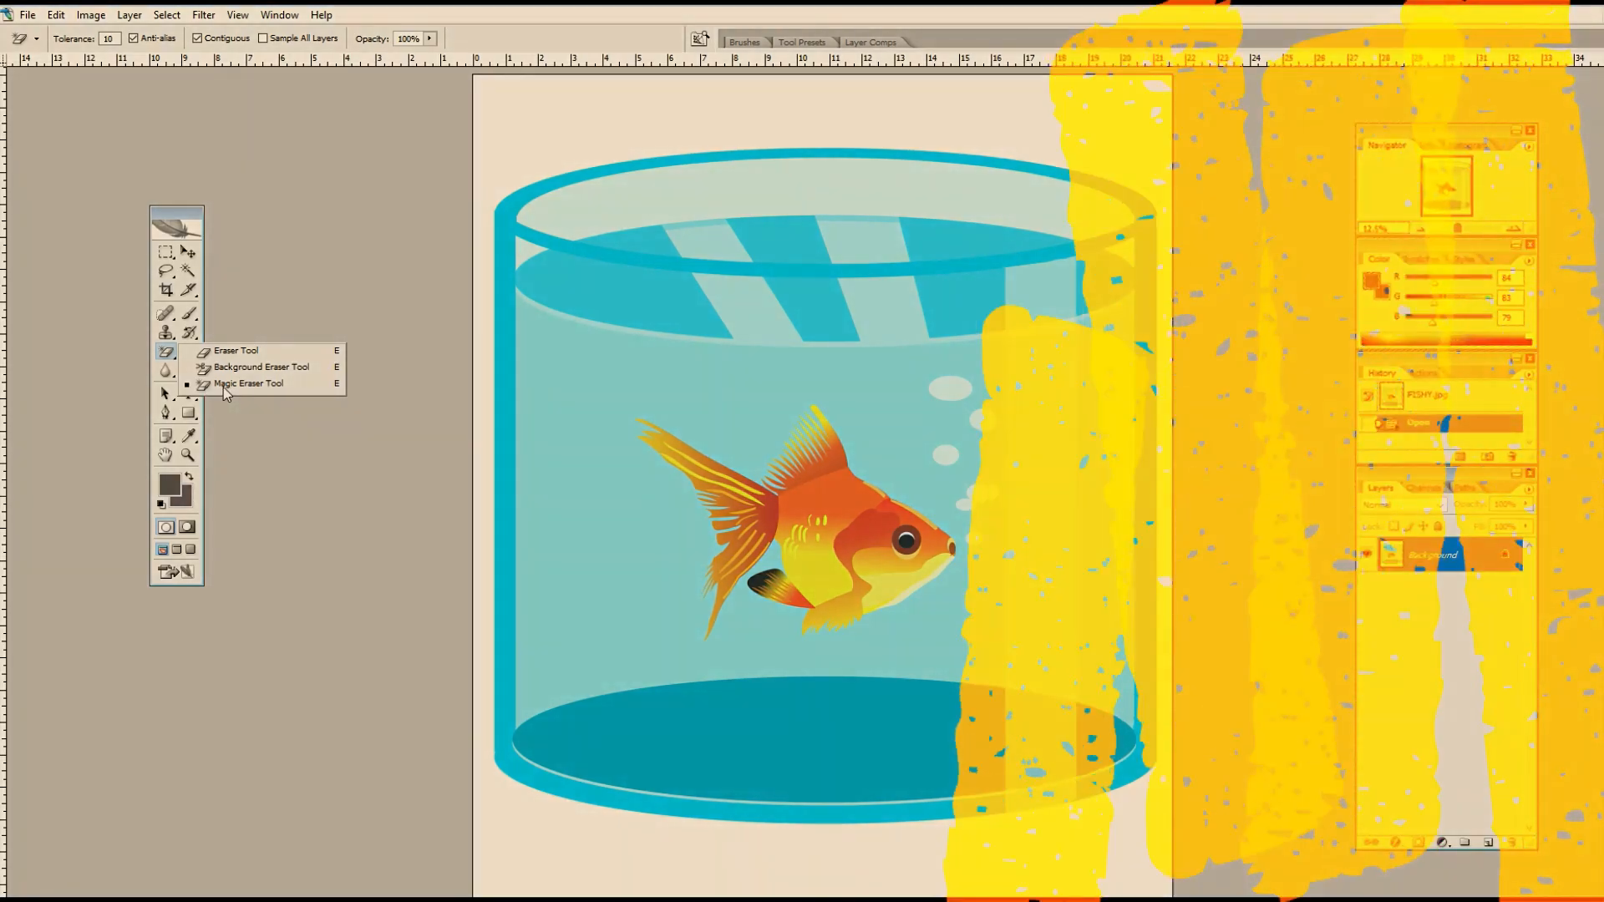
left_click(223, 387)
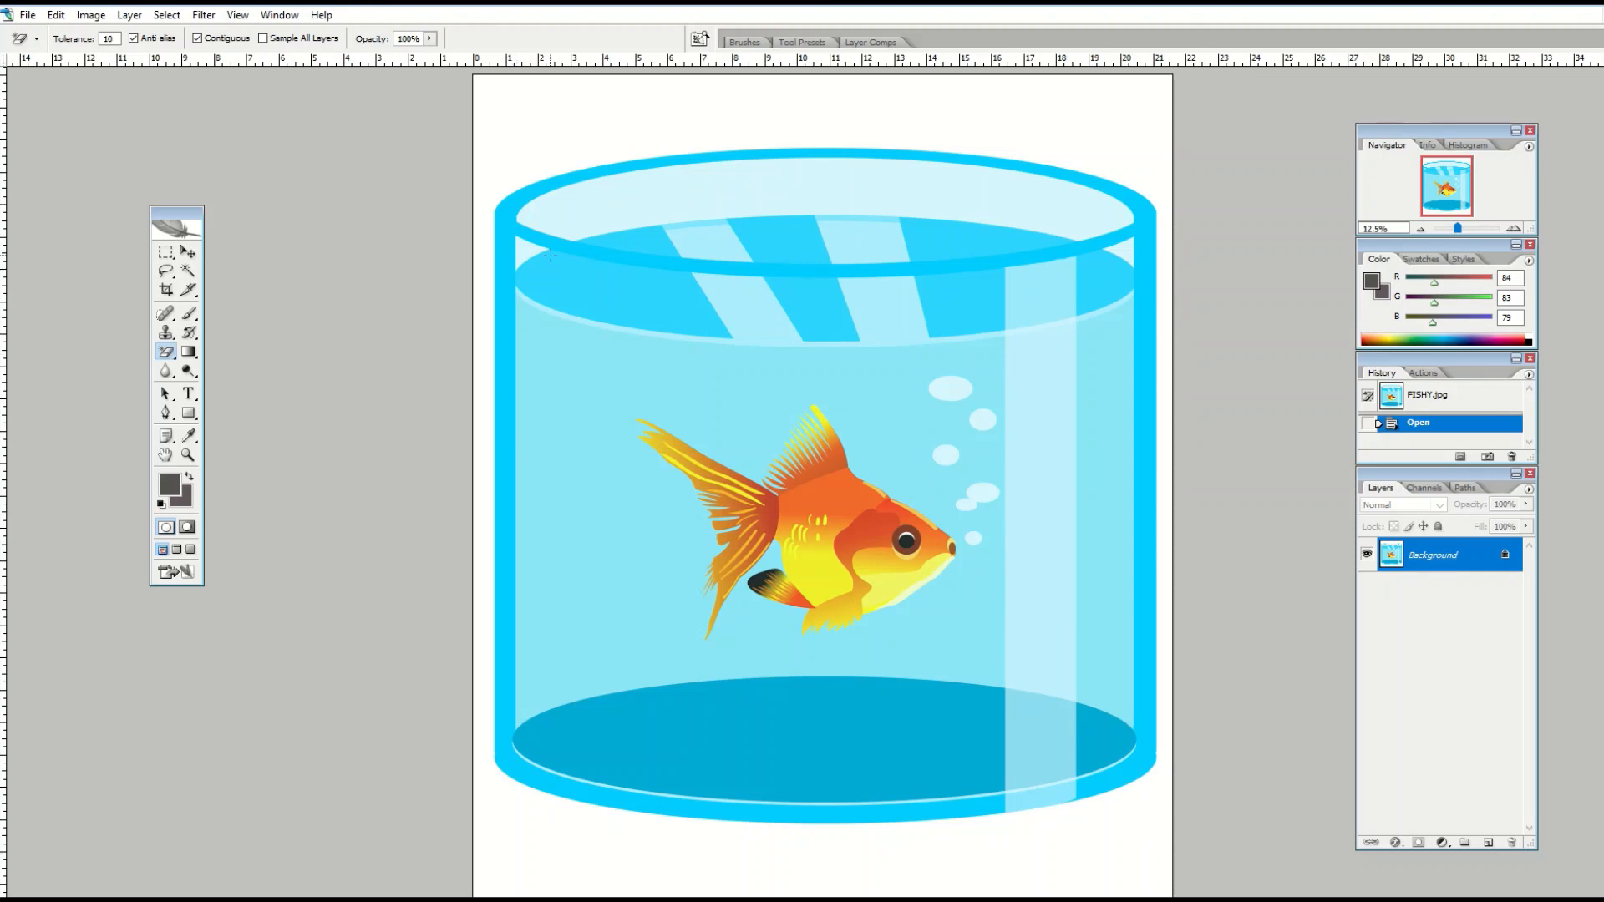
- Try the Magic Eraser on the white area around the fish bowl and undo it
left_click(545, 141)
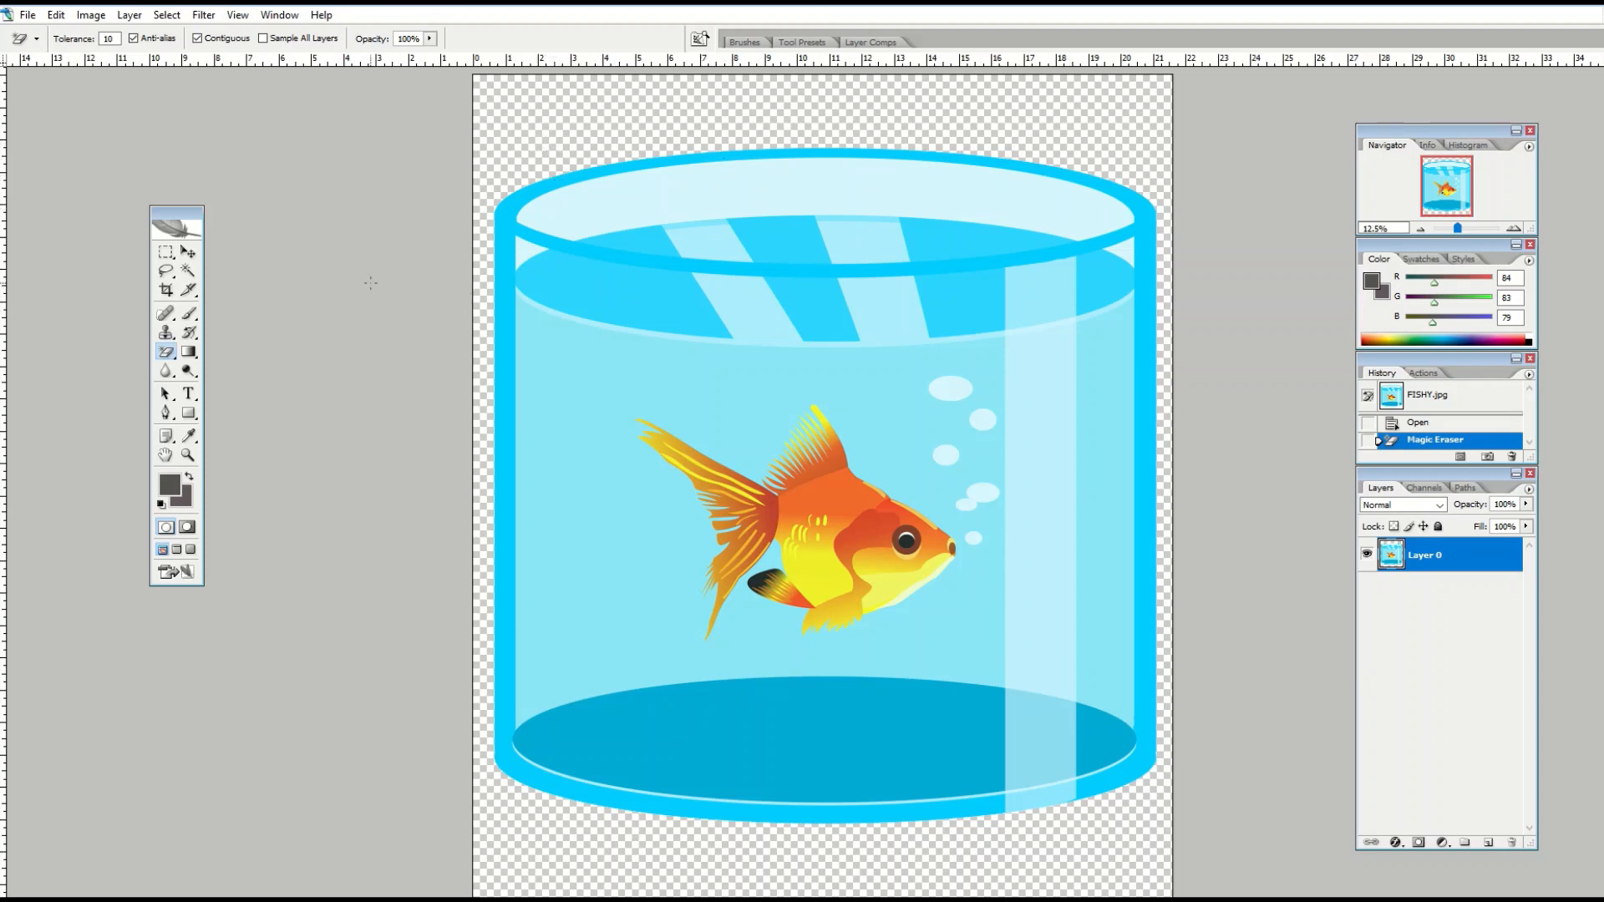
left_click(56, 14)
left_click(84, 25)
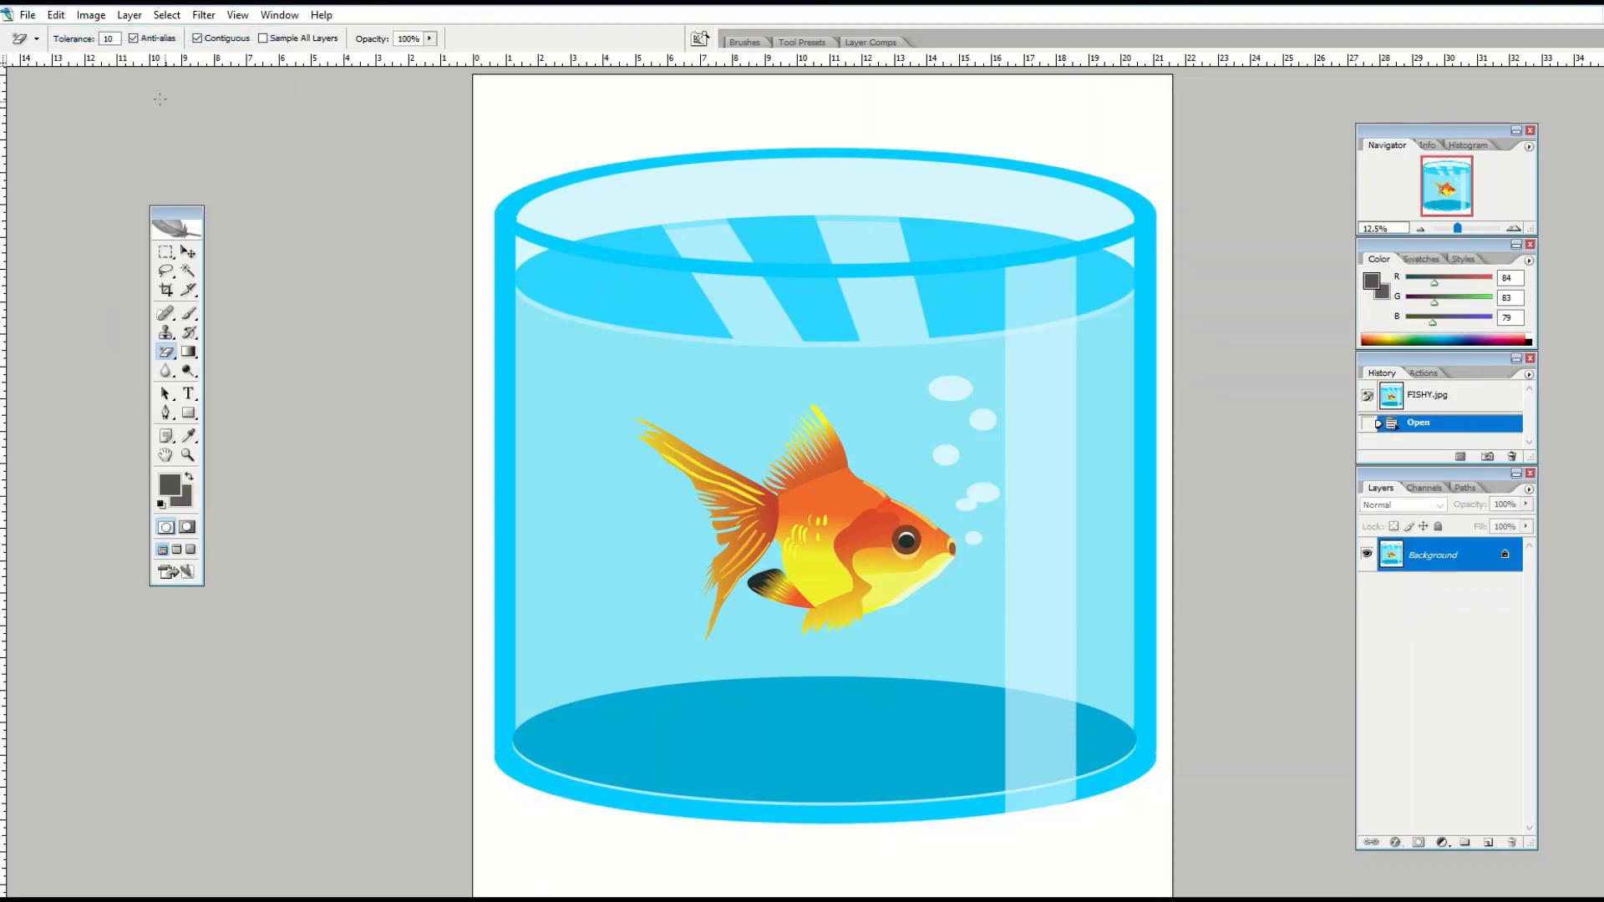
- Set the Magic Eraser tolerance to 1, try it on the fish's orange back, and undo the erase
left_click(104, 39)
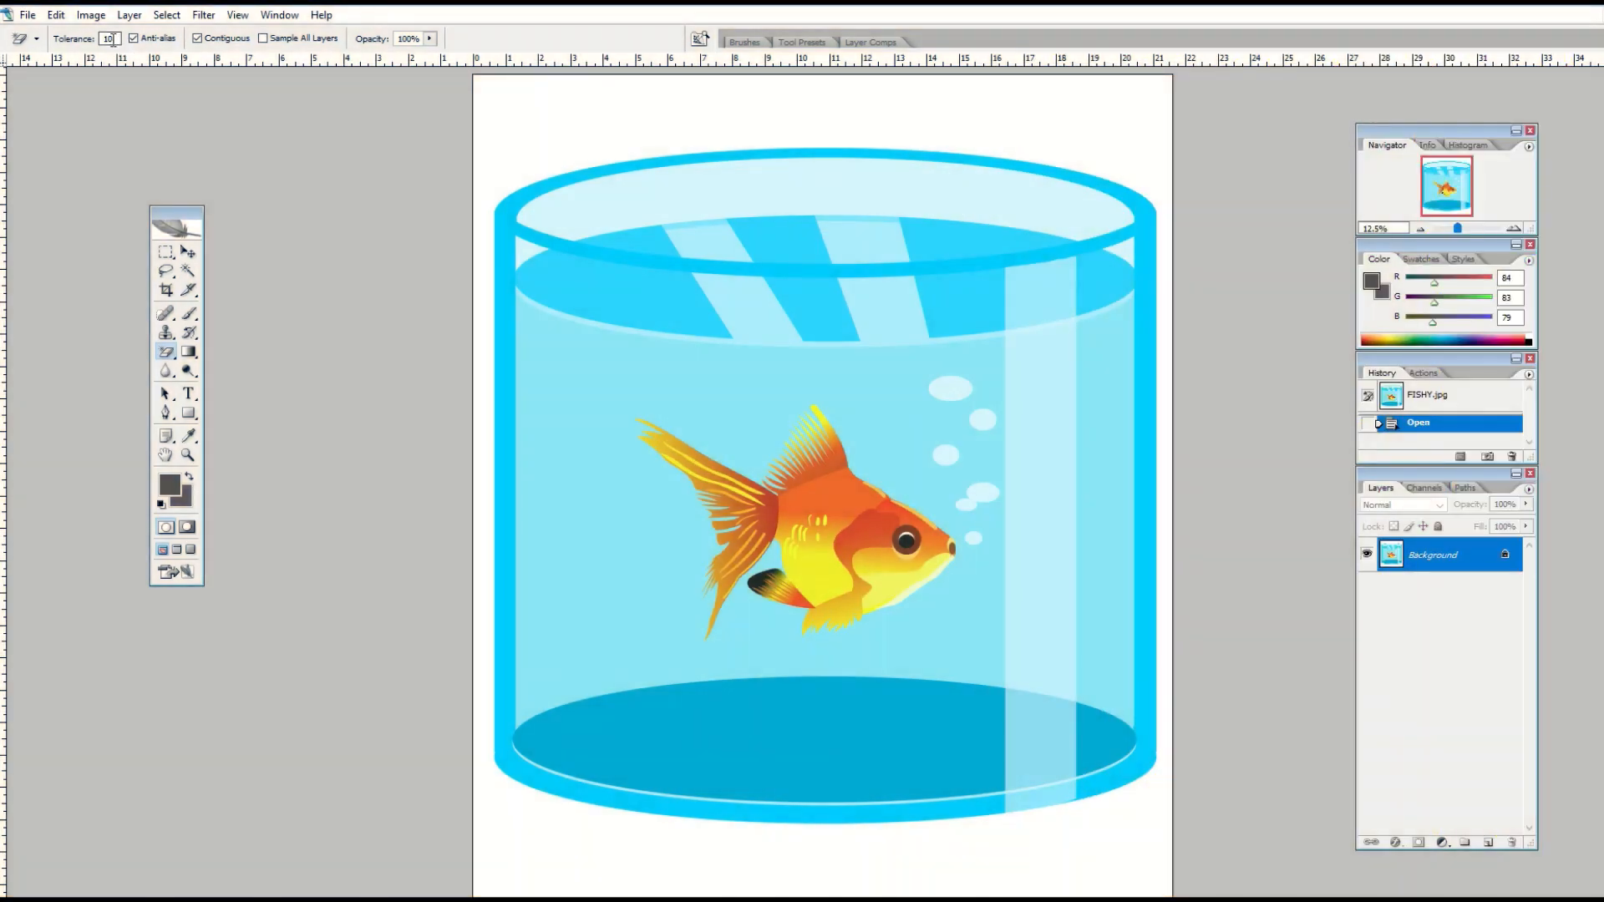
left_click(108, 38)
type("1")
left_click(849, 510)
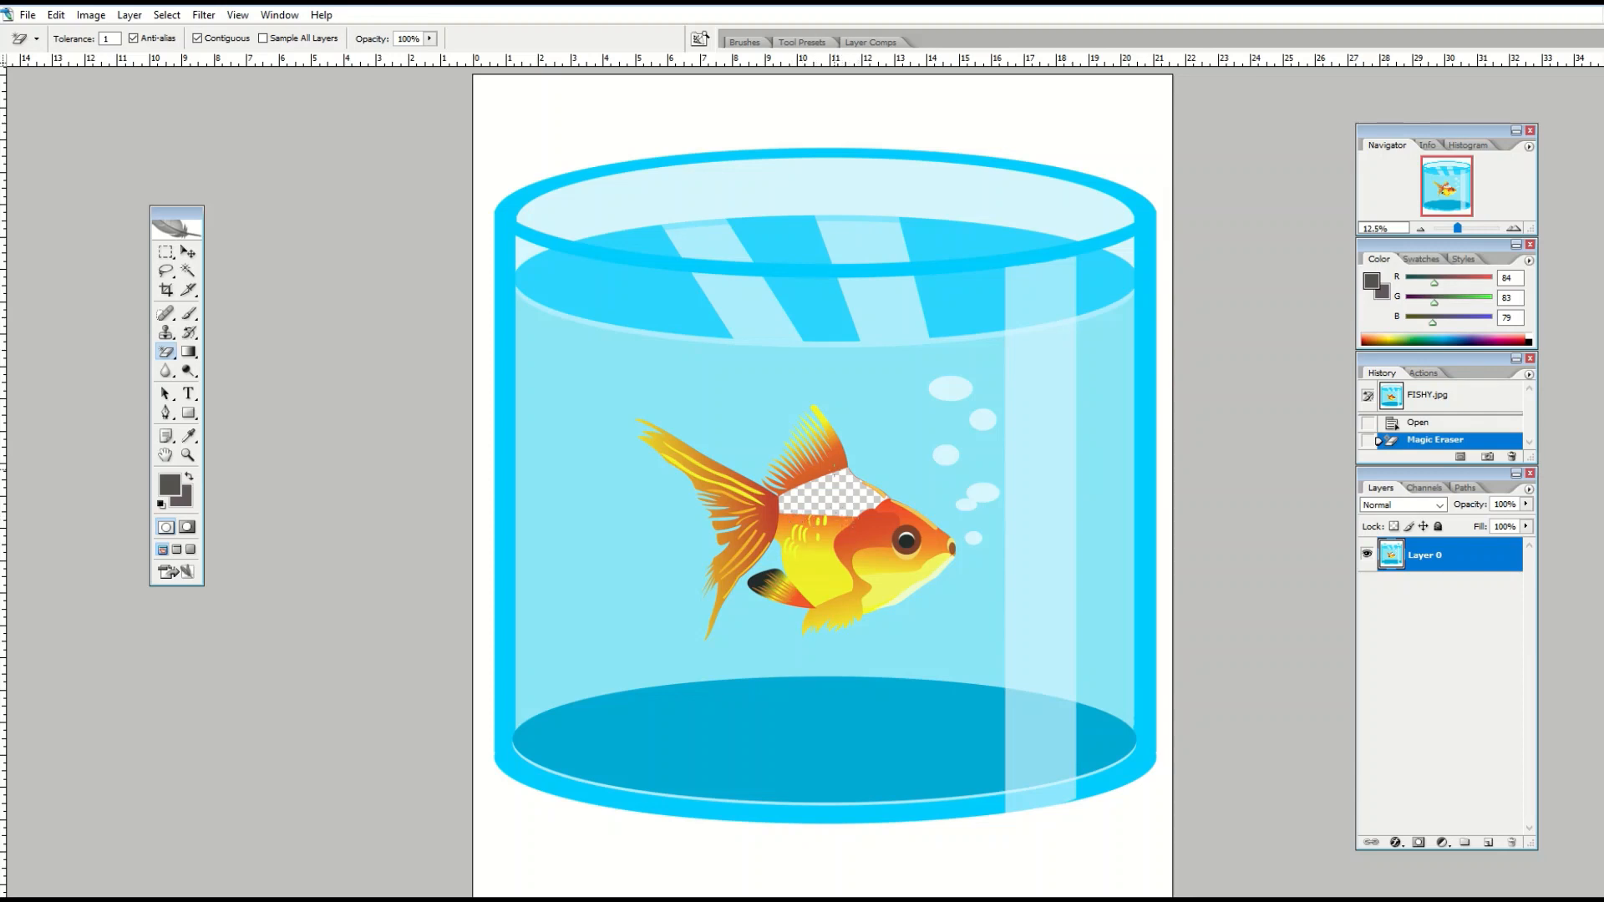
left_click(56, 14)
left_click(92, 26)
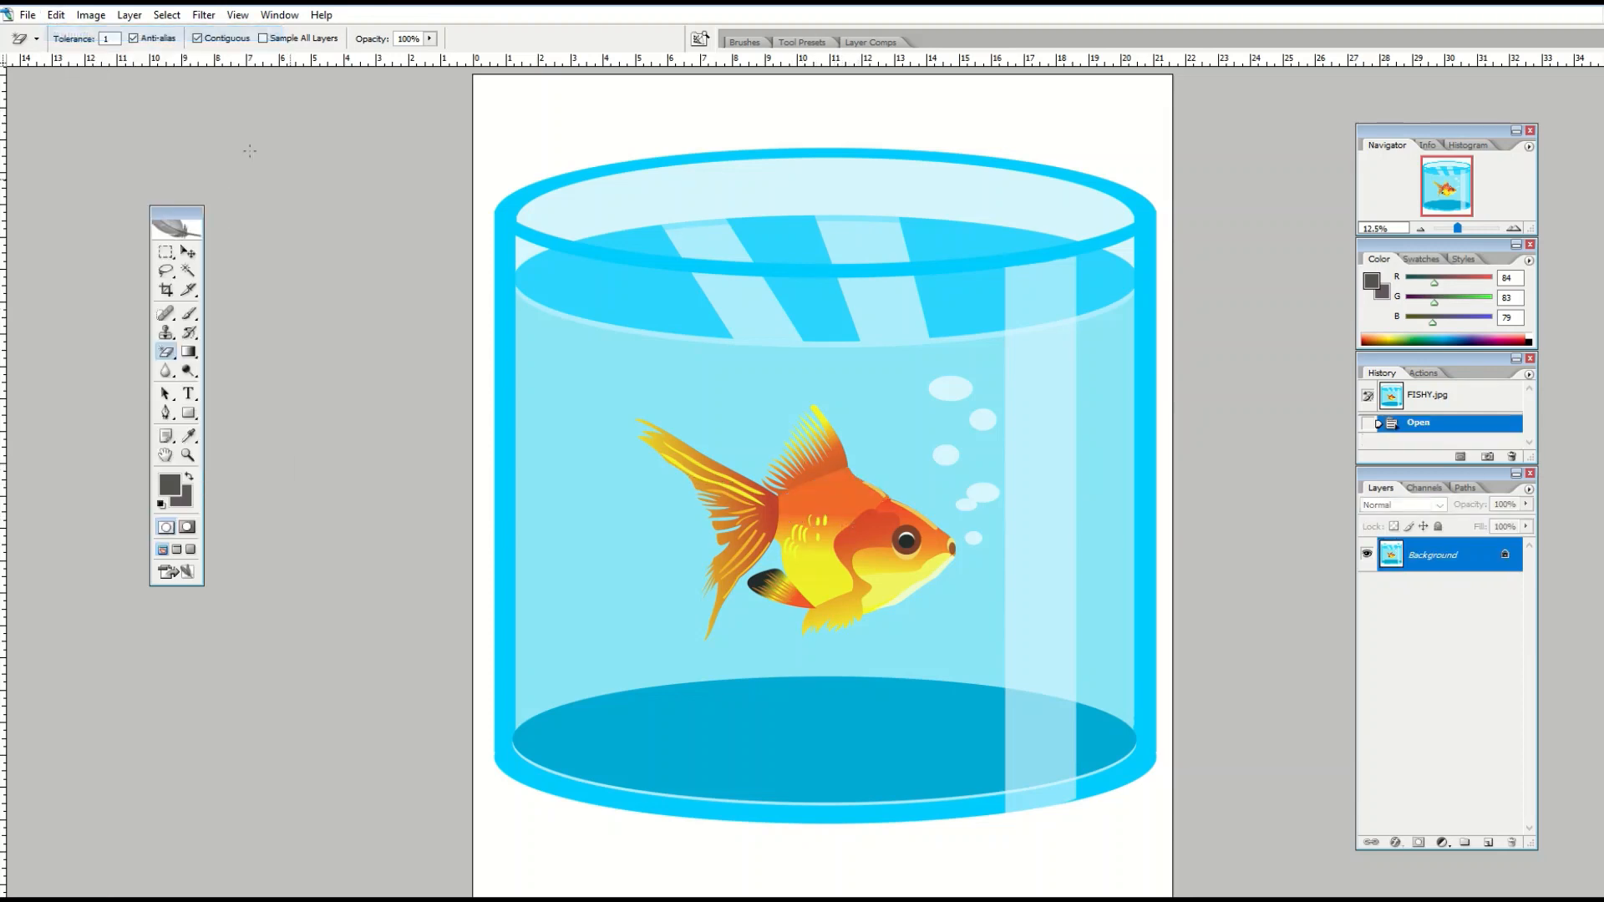
- Set the Magic Eraser tolerance to 50, try it on the fish's orange back, and undo the erase
left_click(110, 38)
type("50")
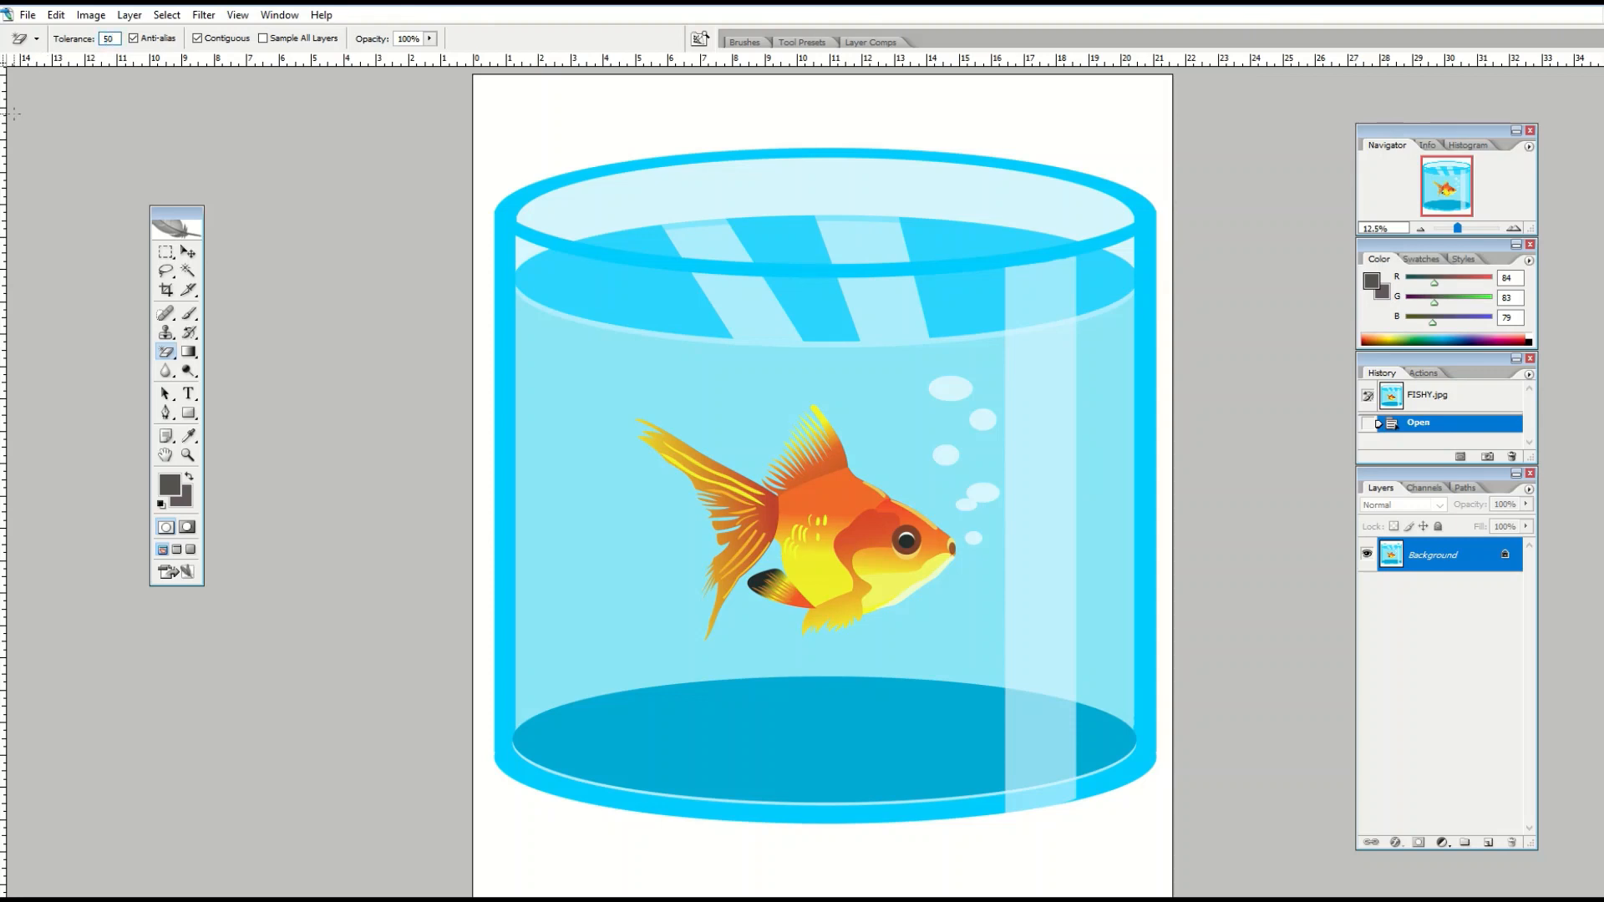
left_click(834, 499)
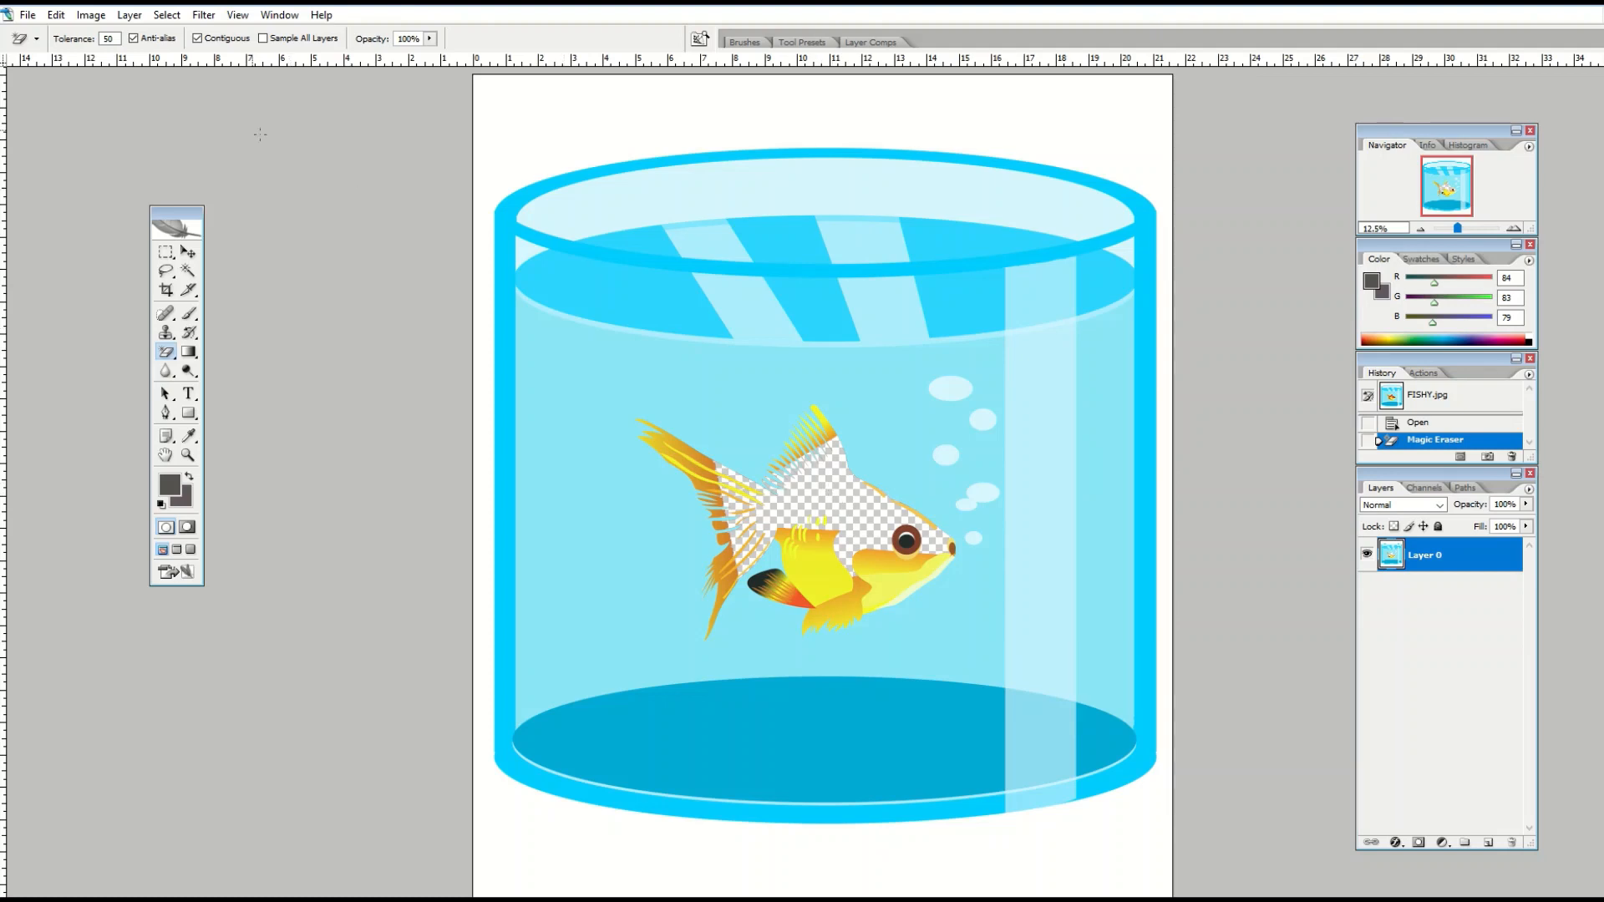
left_click(56, 15)
left_click(59, 33)
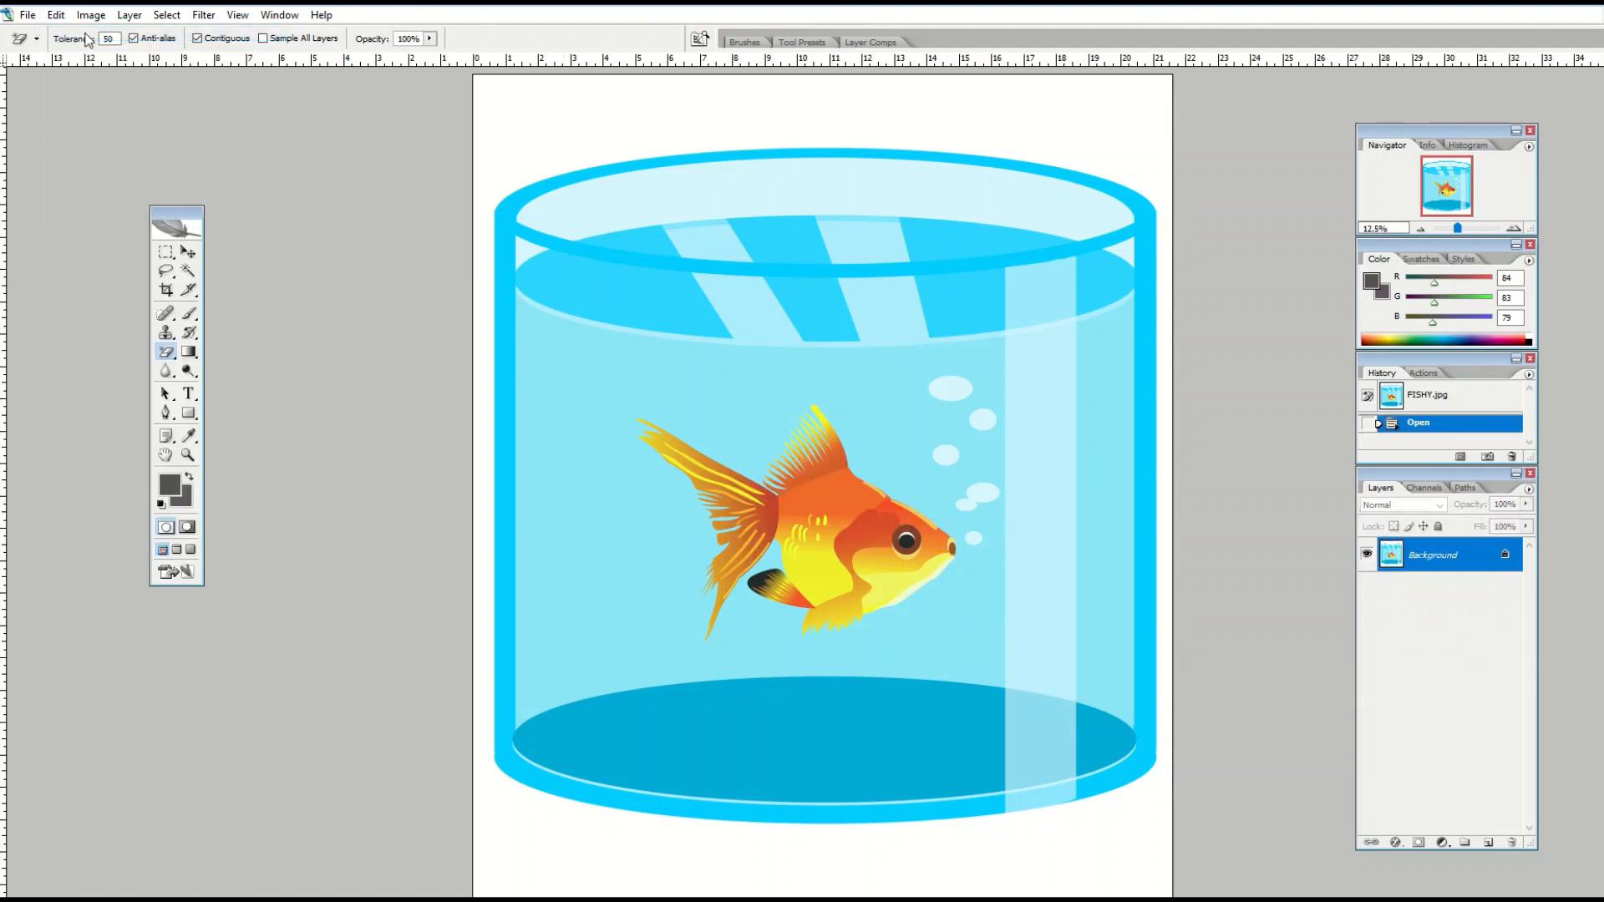
- Set the Magic Eraser tolerance to 100, try it on the fish's orange back, and undo the erase
type("100")
left_click(846, 507)
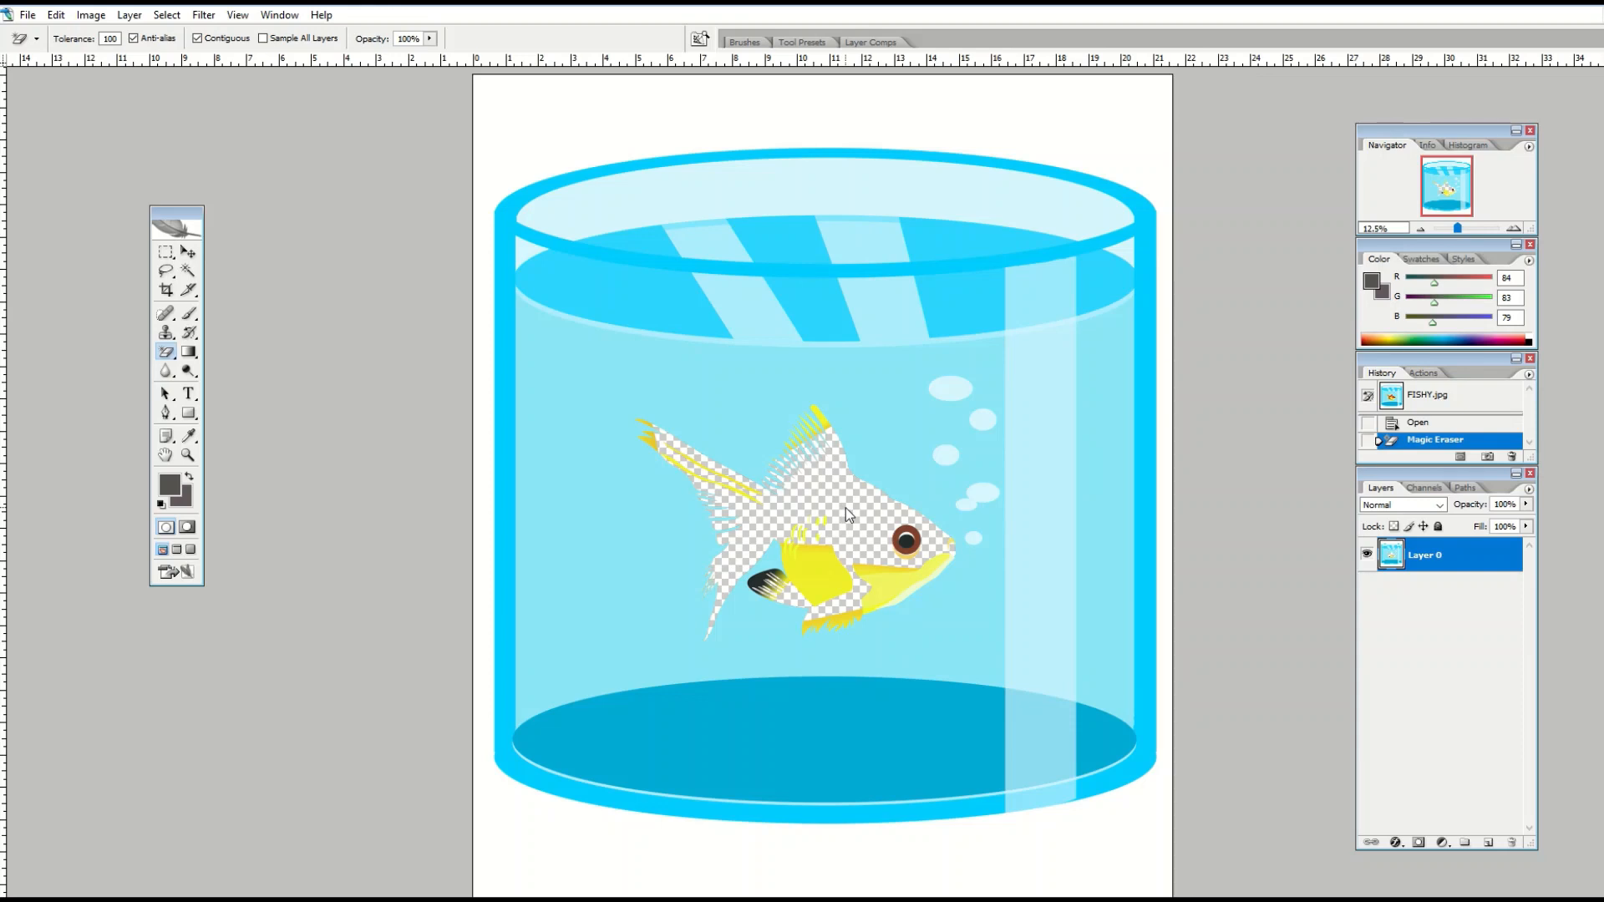
left_click(56, 15)
left_click(77, 35)
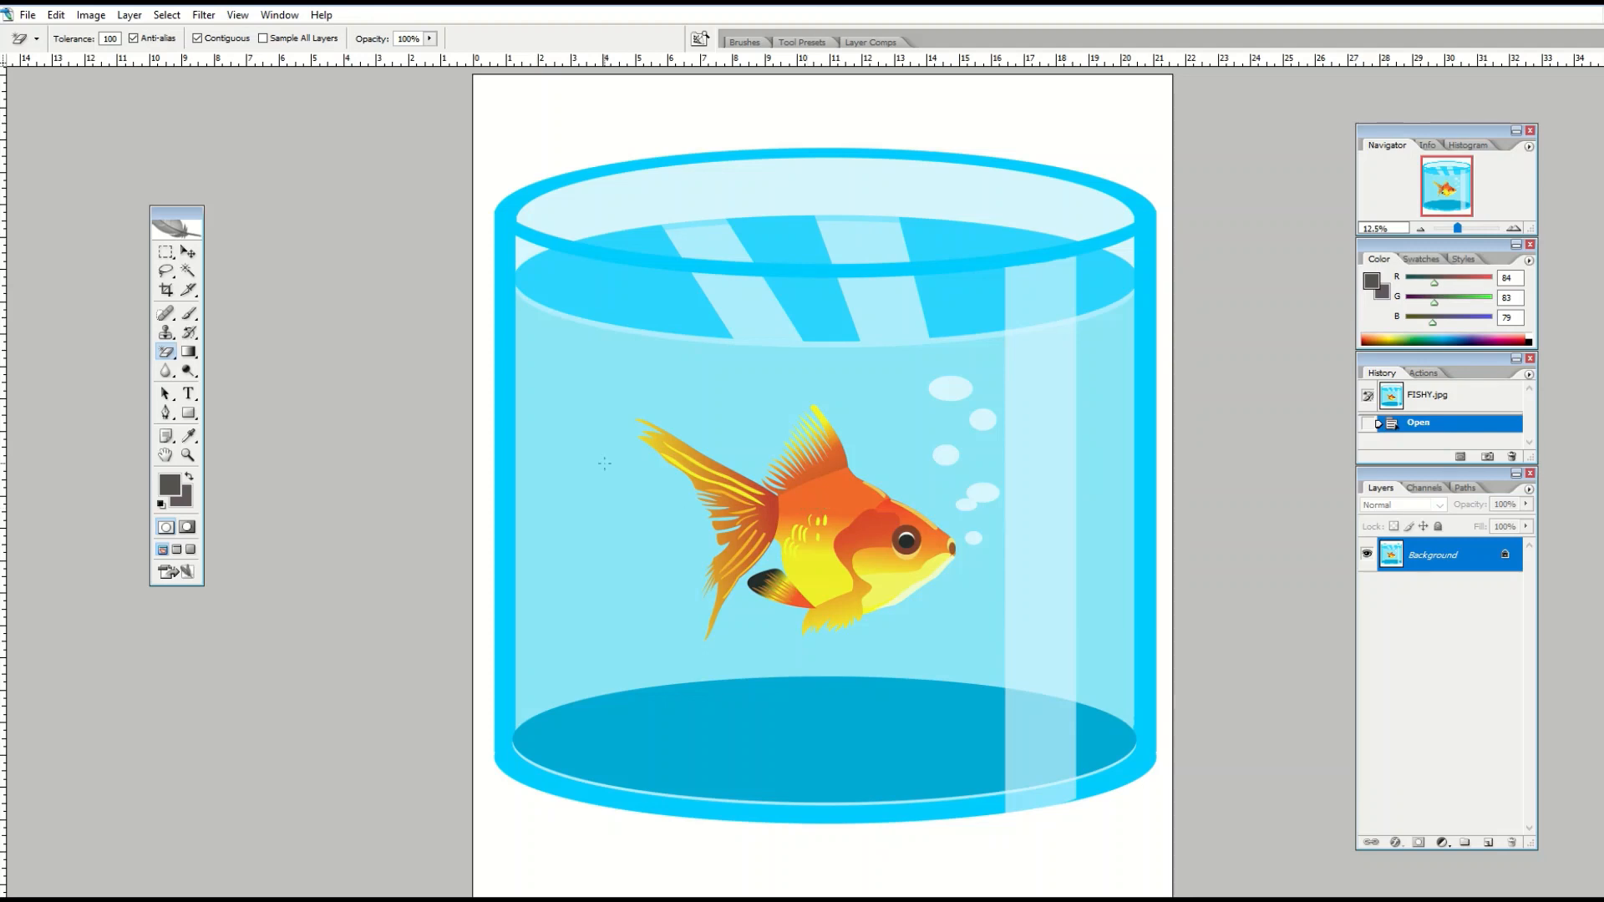
- Erase the white area around the fish bowl with the Magic Eraser at a tolerance of 1
left_click(110, 38)
type("1")
left_click(819, 130)
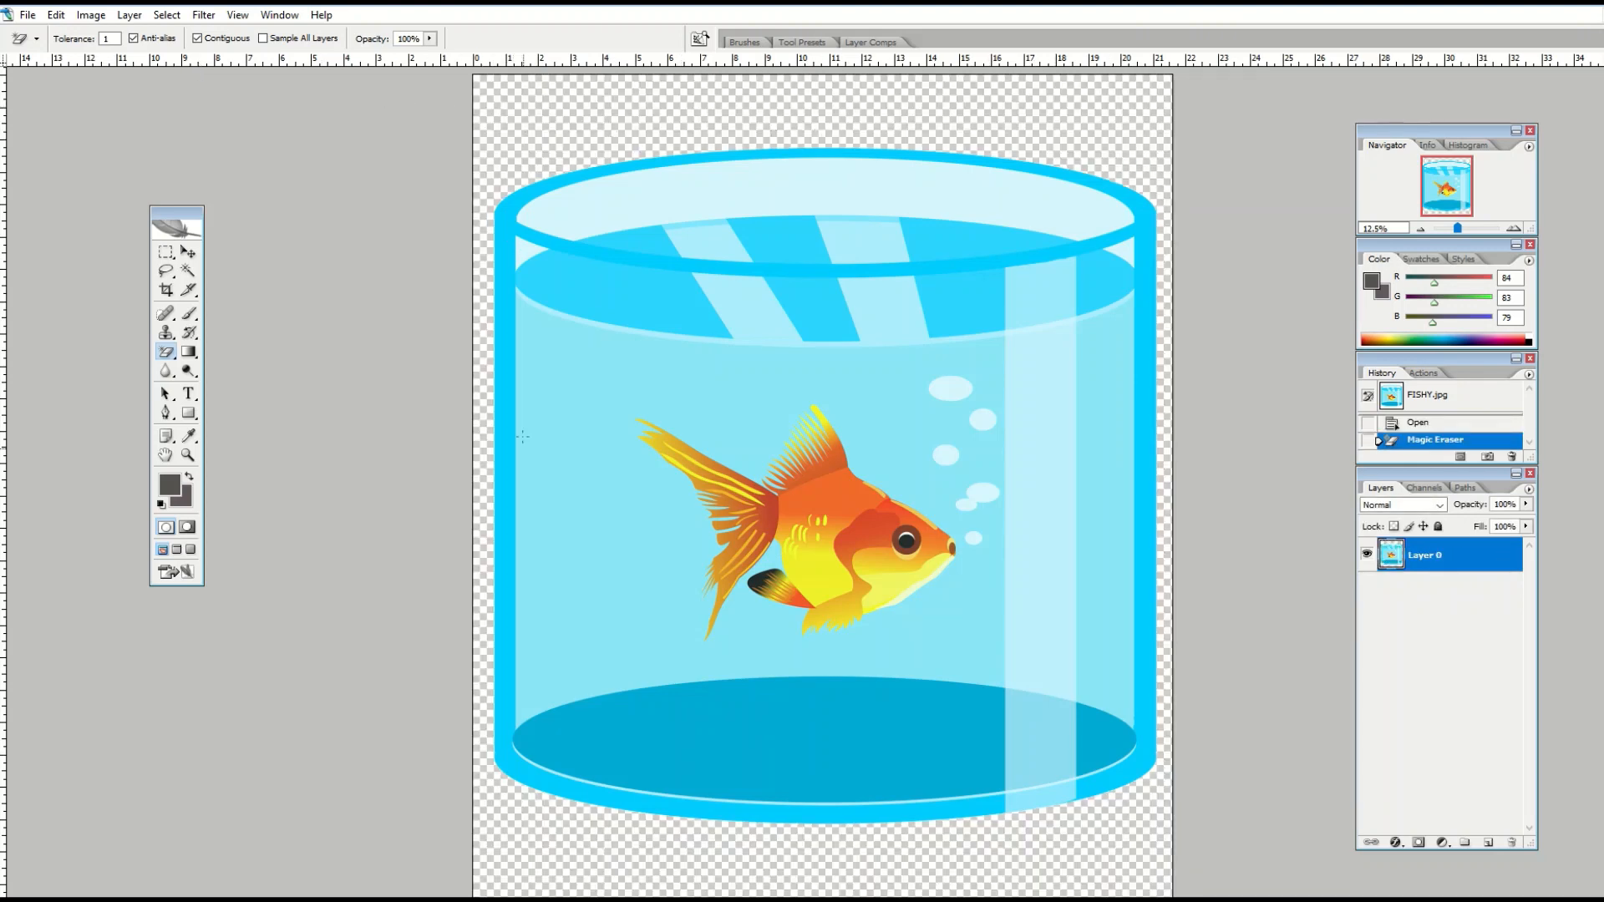
- Undo the last erase and, at tolerance 50, erase the pale areas around the bowl's rim and the white area outside the bowl
double_click(109, 38)
type("50")
left_click(56, 15)
left_click(55, 30)
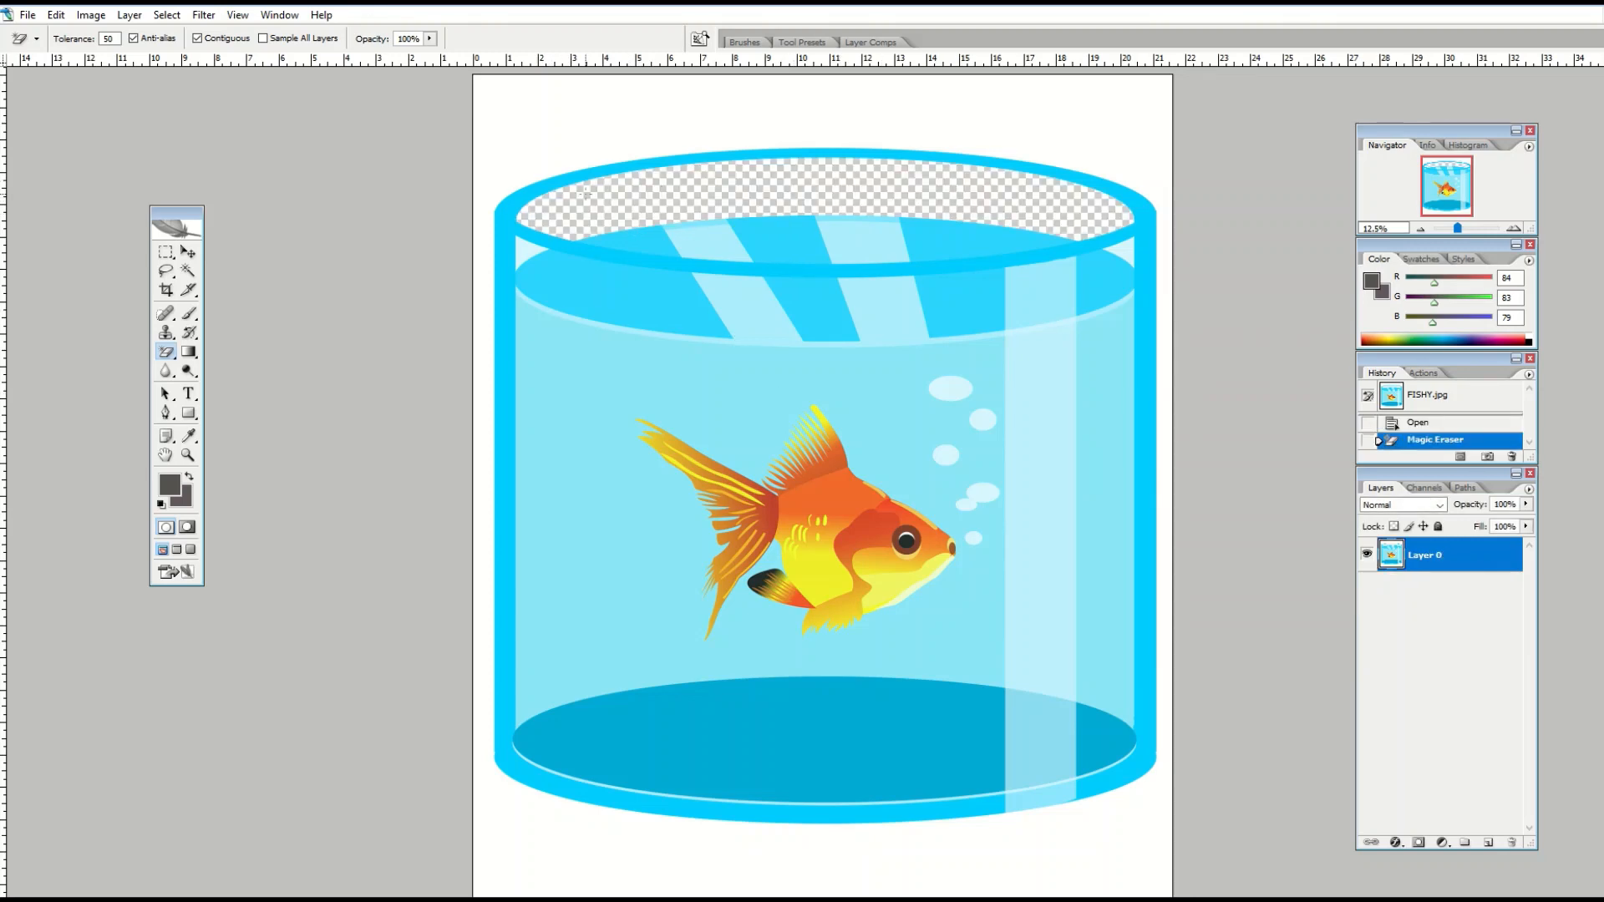
left_click(525, 249)
left_click(1119, 248)
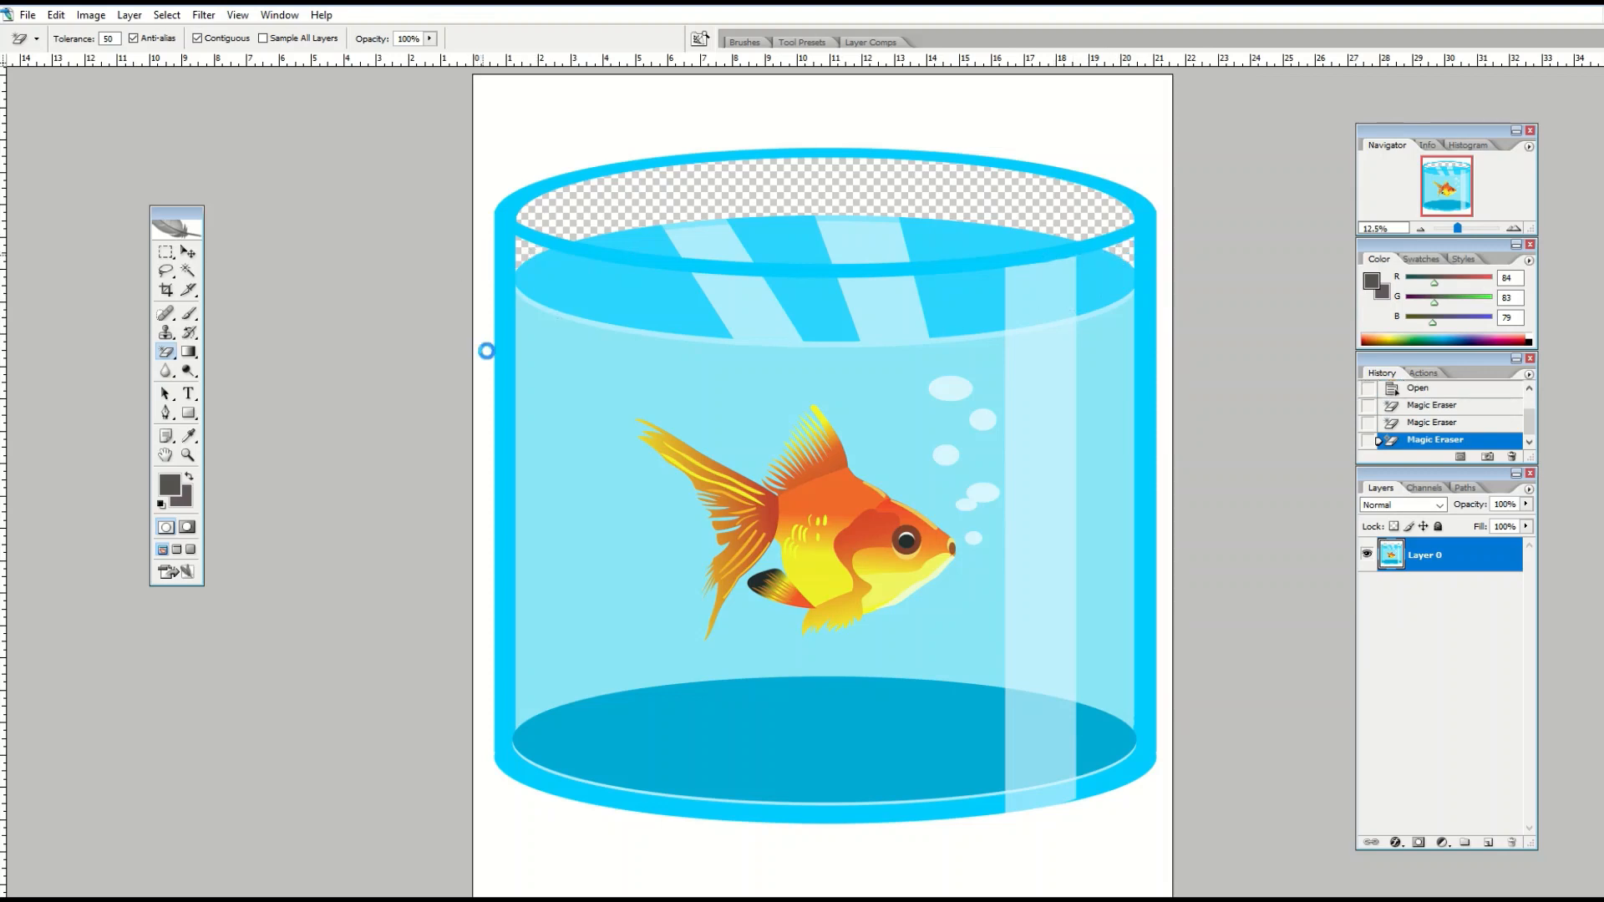
left_click(486, 351)
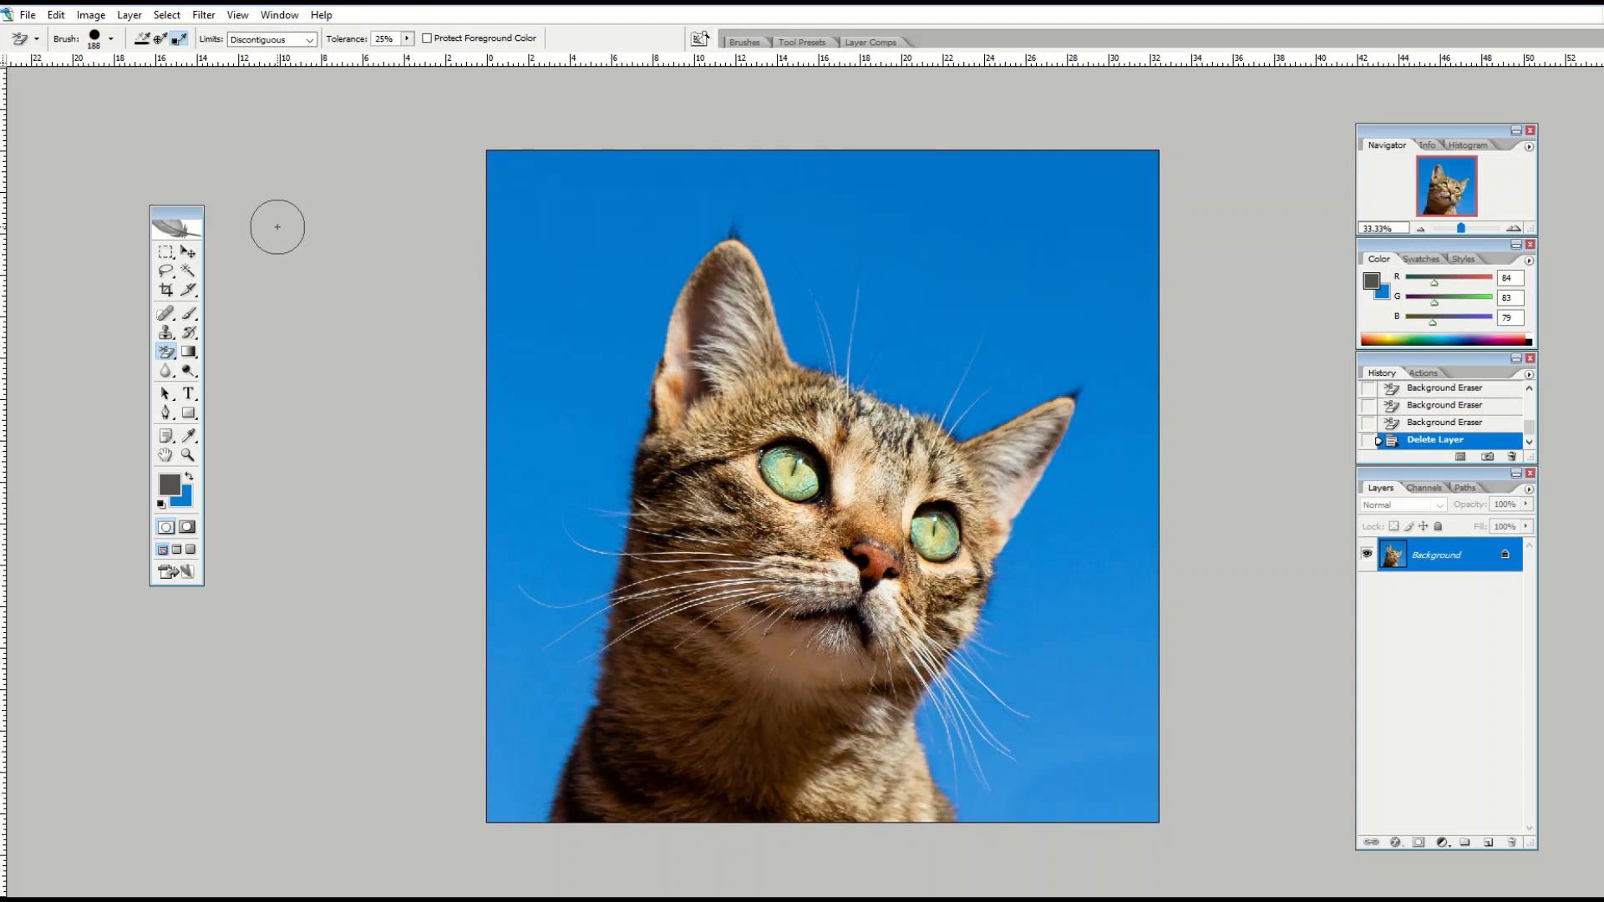
- Try removing the blue background around the cat and beside its neck with the Magic Eraser
left_click(168, 355)
left_click(214, 386)
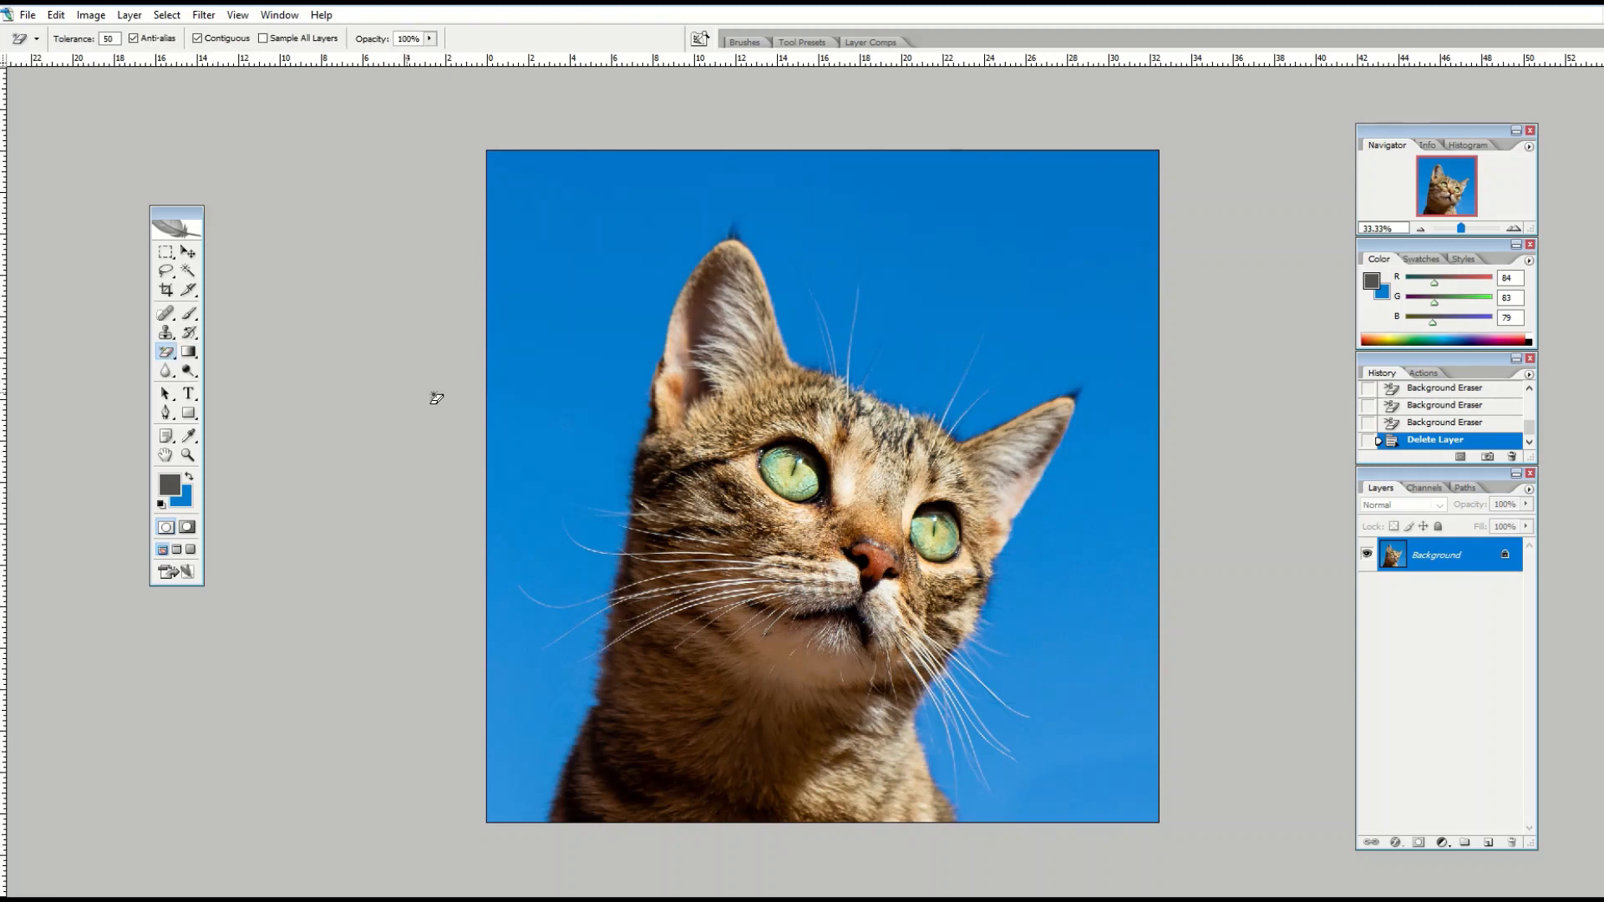
left_click(531, 399)
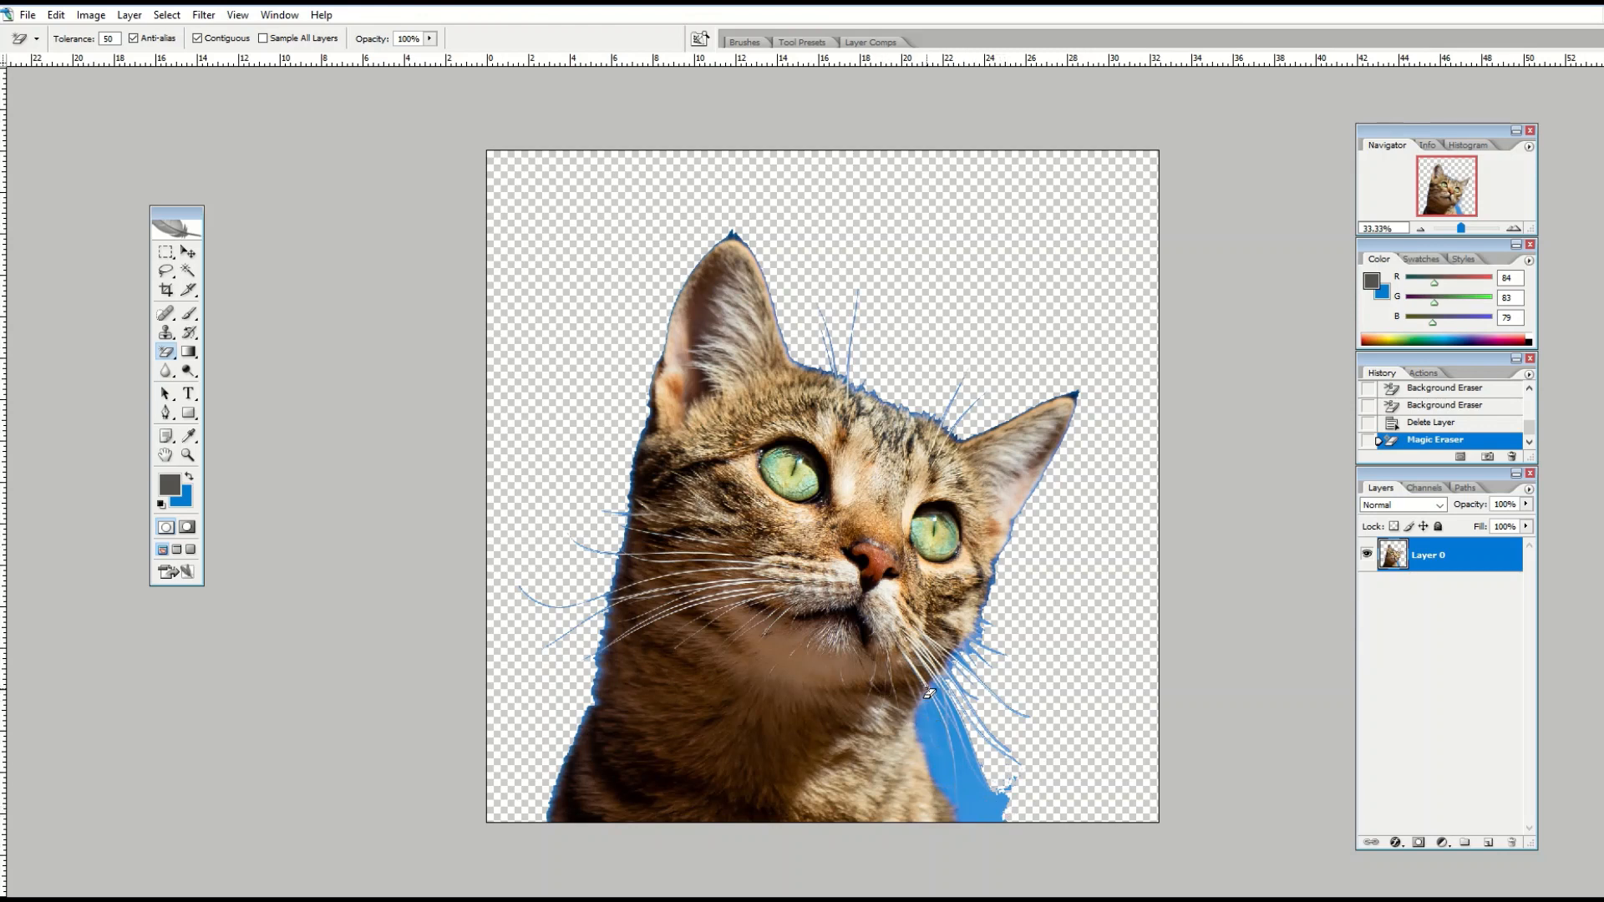
left_click(941, 767)
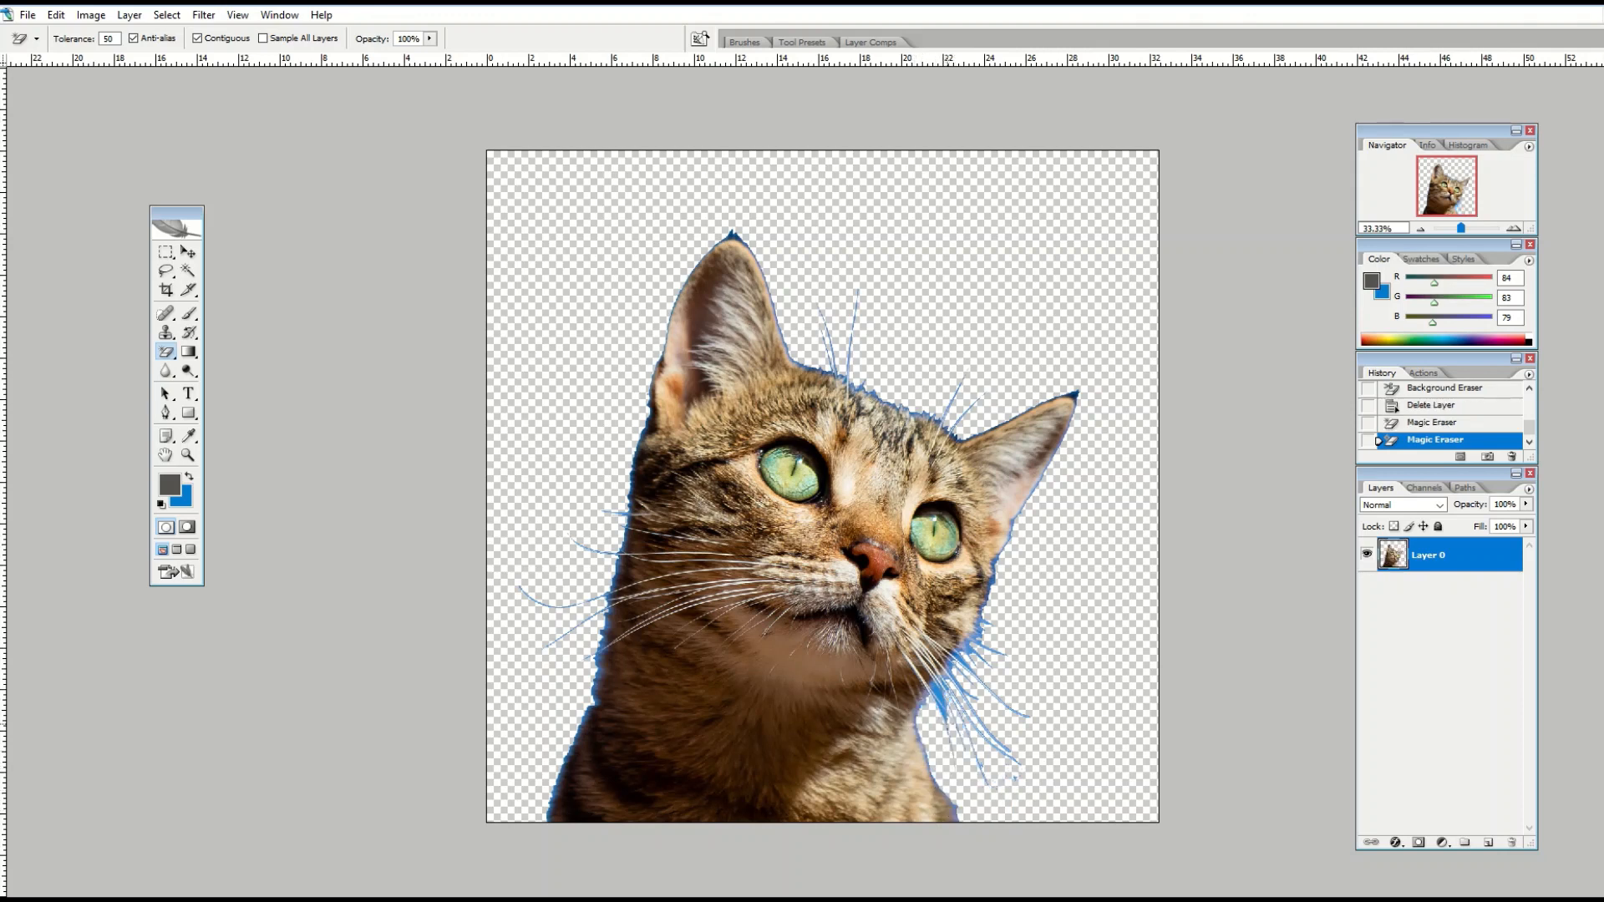
left_click(937, 695)
- Undo the Magic Eraser edits on the cat photo to restore its blue background
left_click(56, 15)
left_click(83, 30)
left_click(56, 15)
left_click(83, 63)
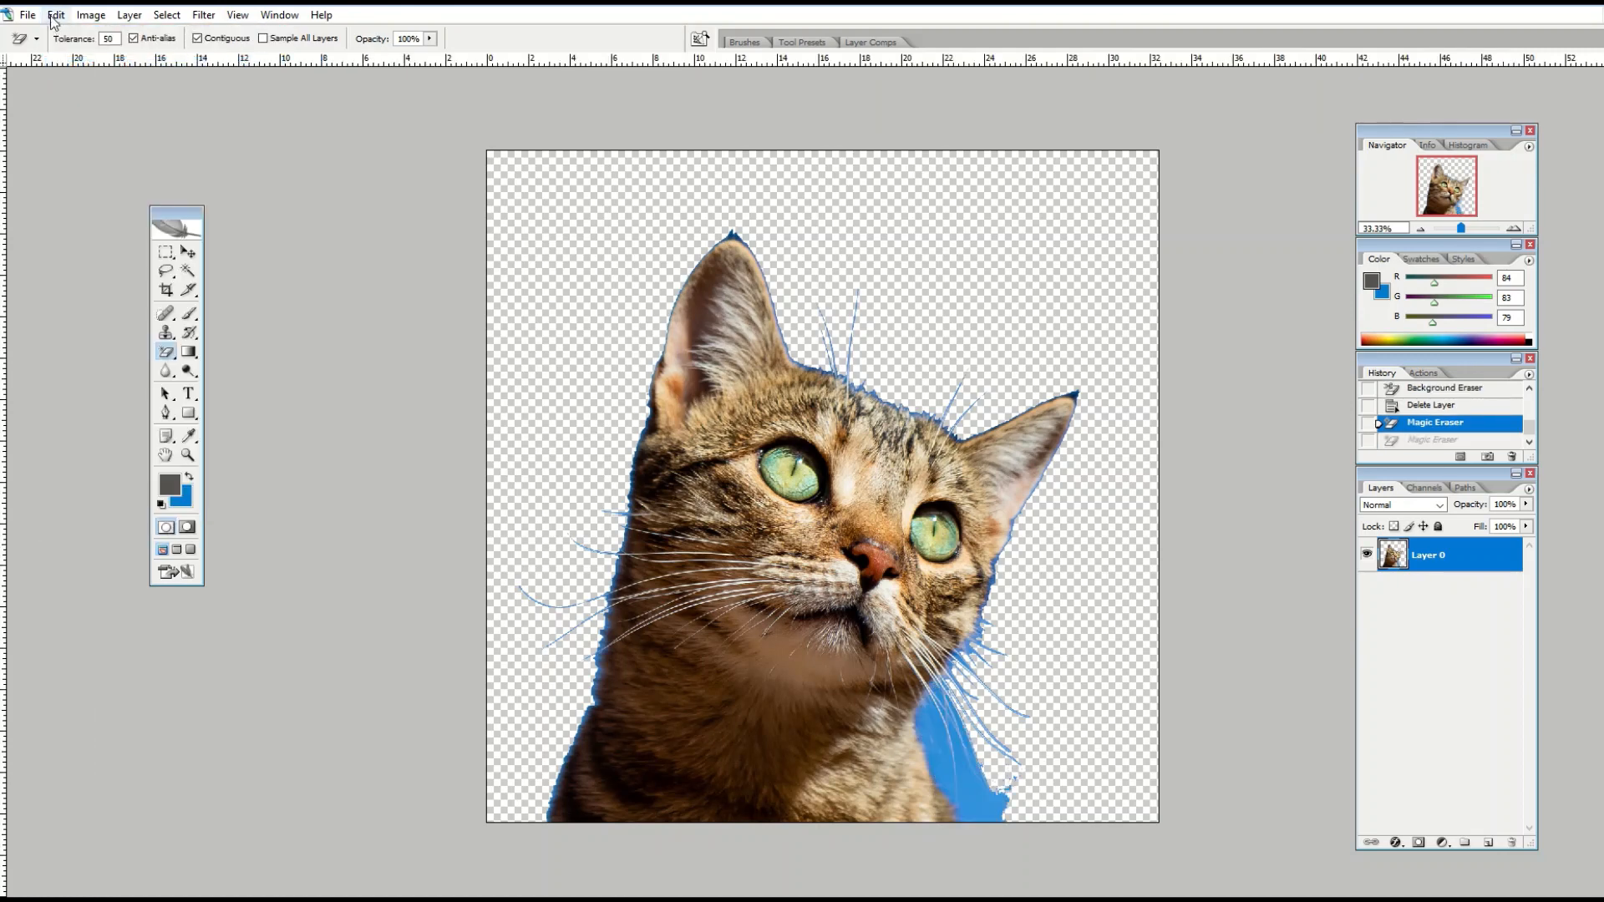
left_click(55, 16)
left_click(66, 64)
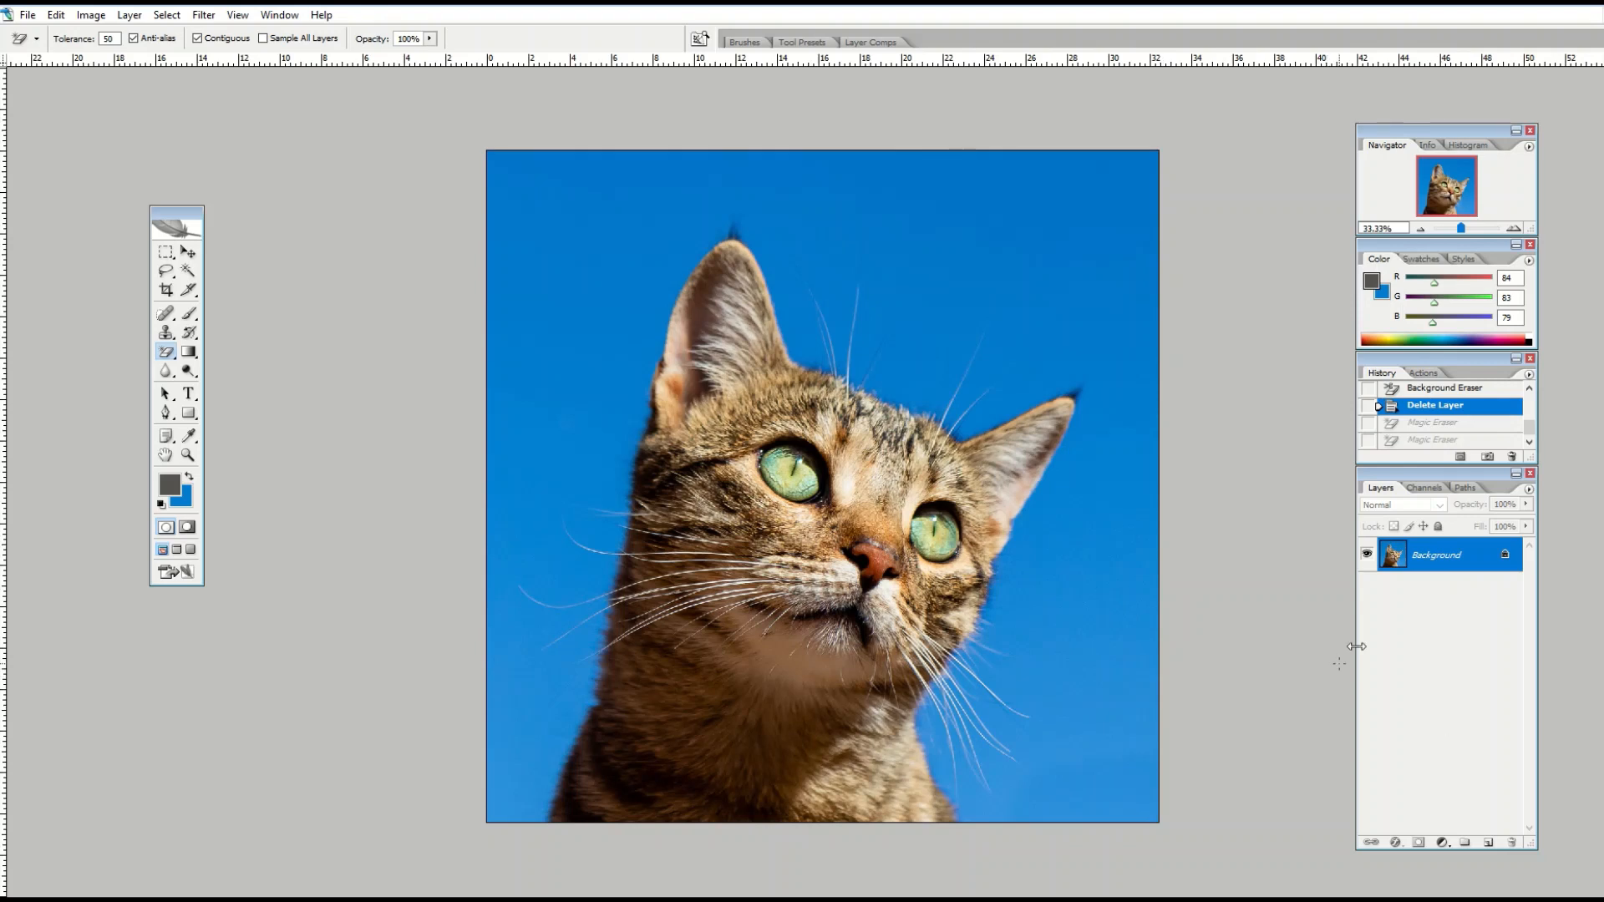
- Duplicate the cat's Background layer as Background copy, hide the original, and make the copy active
right_click(1419, 558)
left_click(1461, 591)
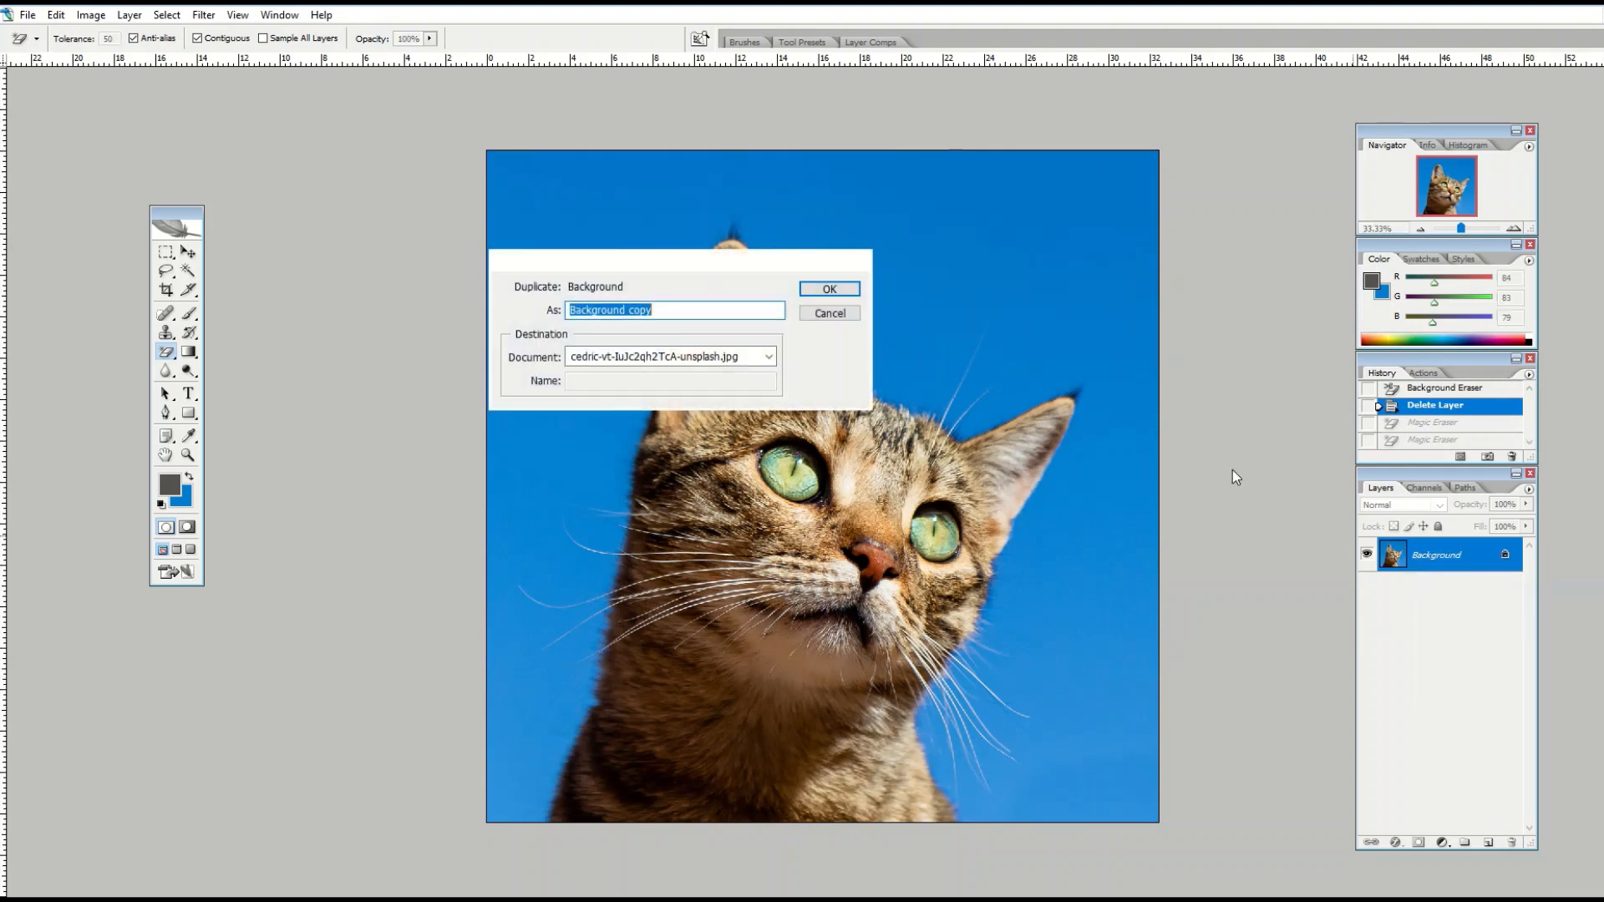
left_click(856, 289)
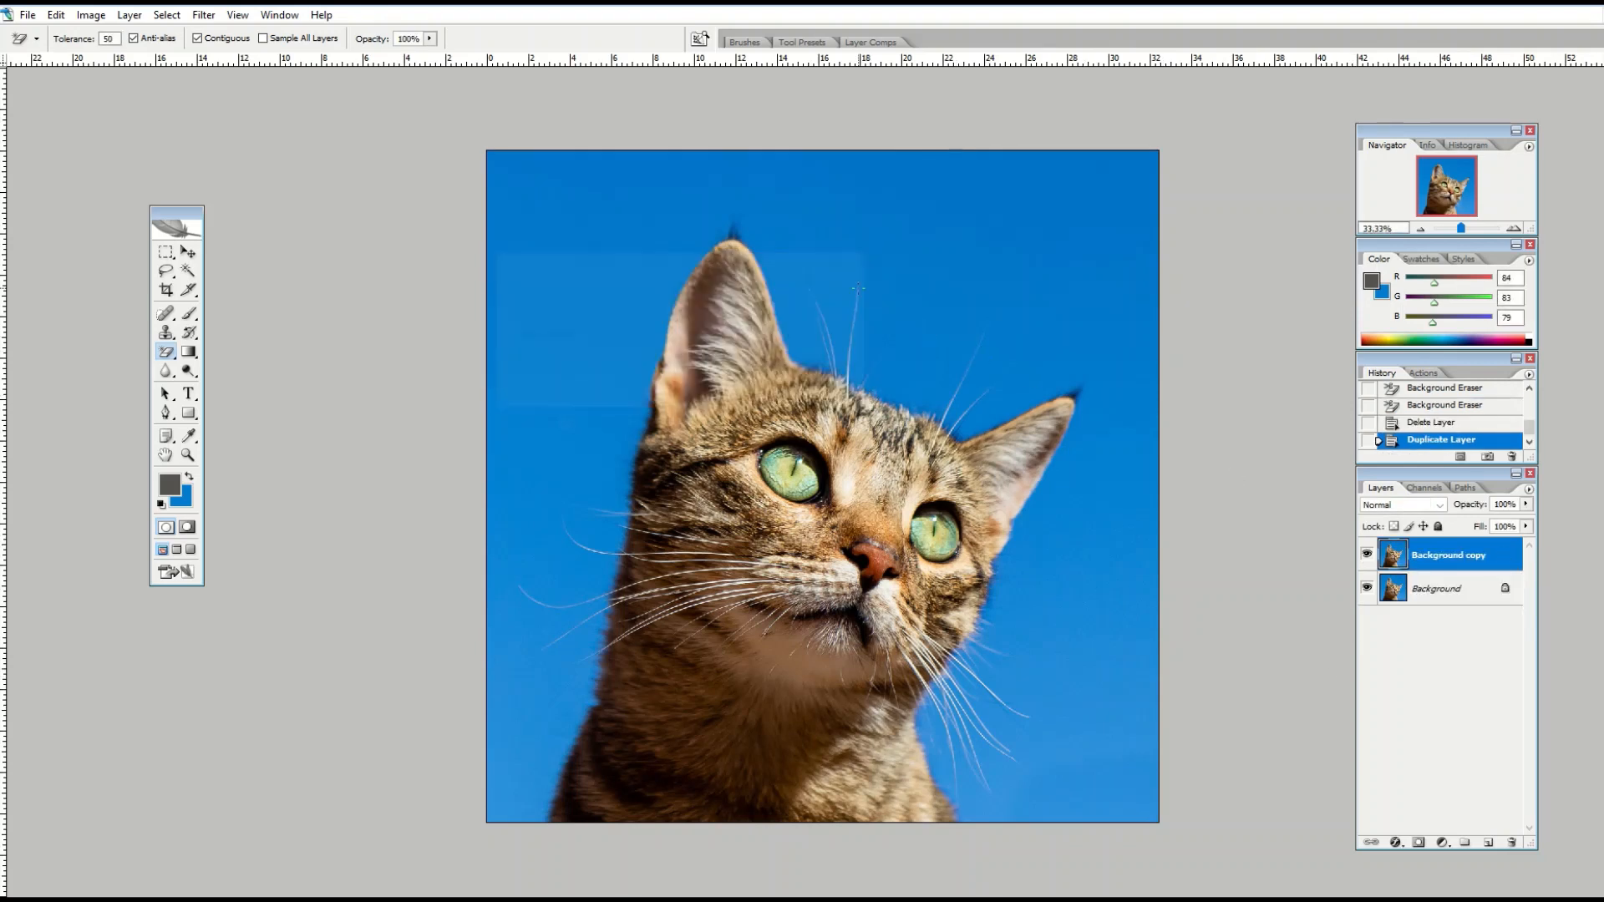
left_click(1378, 594)
left_click(1367, 588)
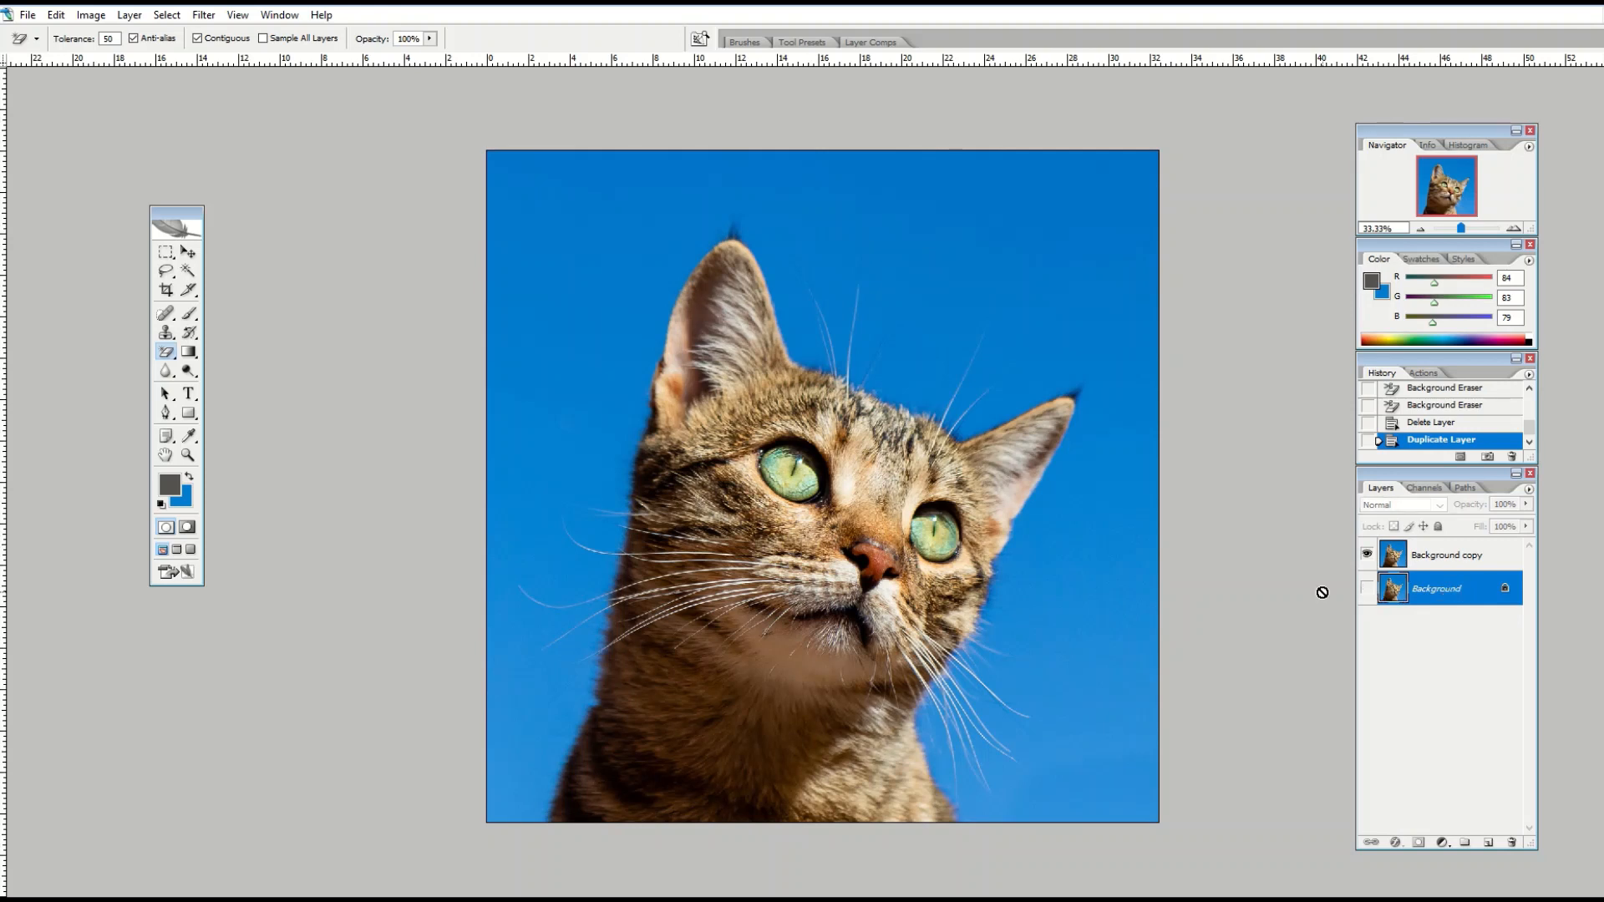
left_click(1431, 563)
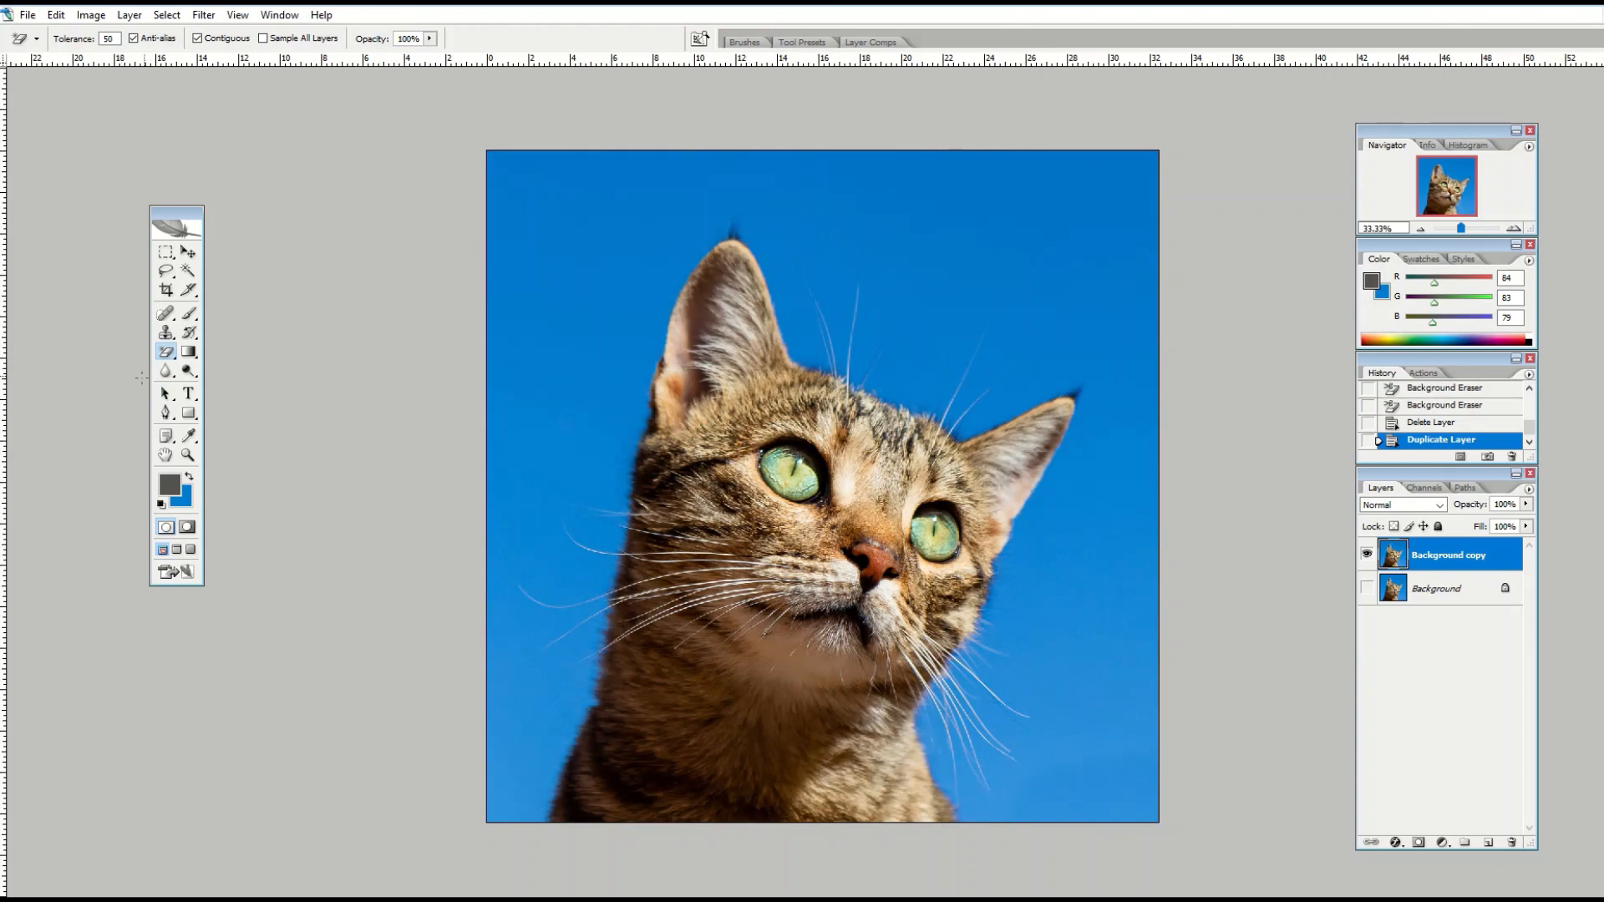
- Choose the Background Eraser tool and set its brush diameter to 186 px
mouse_move(167, 352)
left_mouse_down()
mouse_move(227, 389)
mouse_move(229, 365)
left_mouse_up()
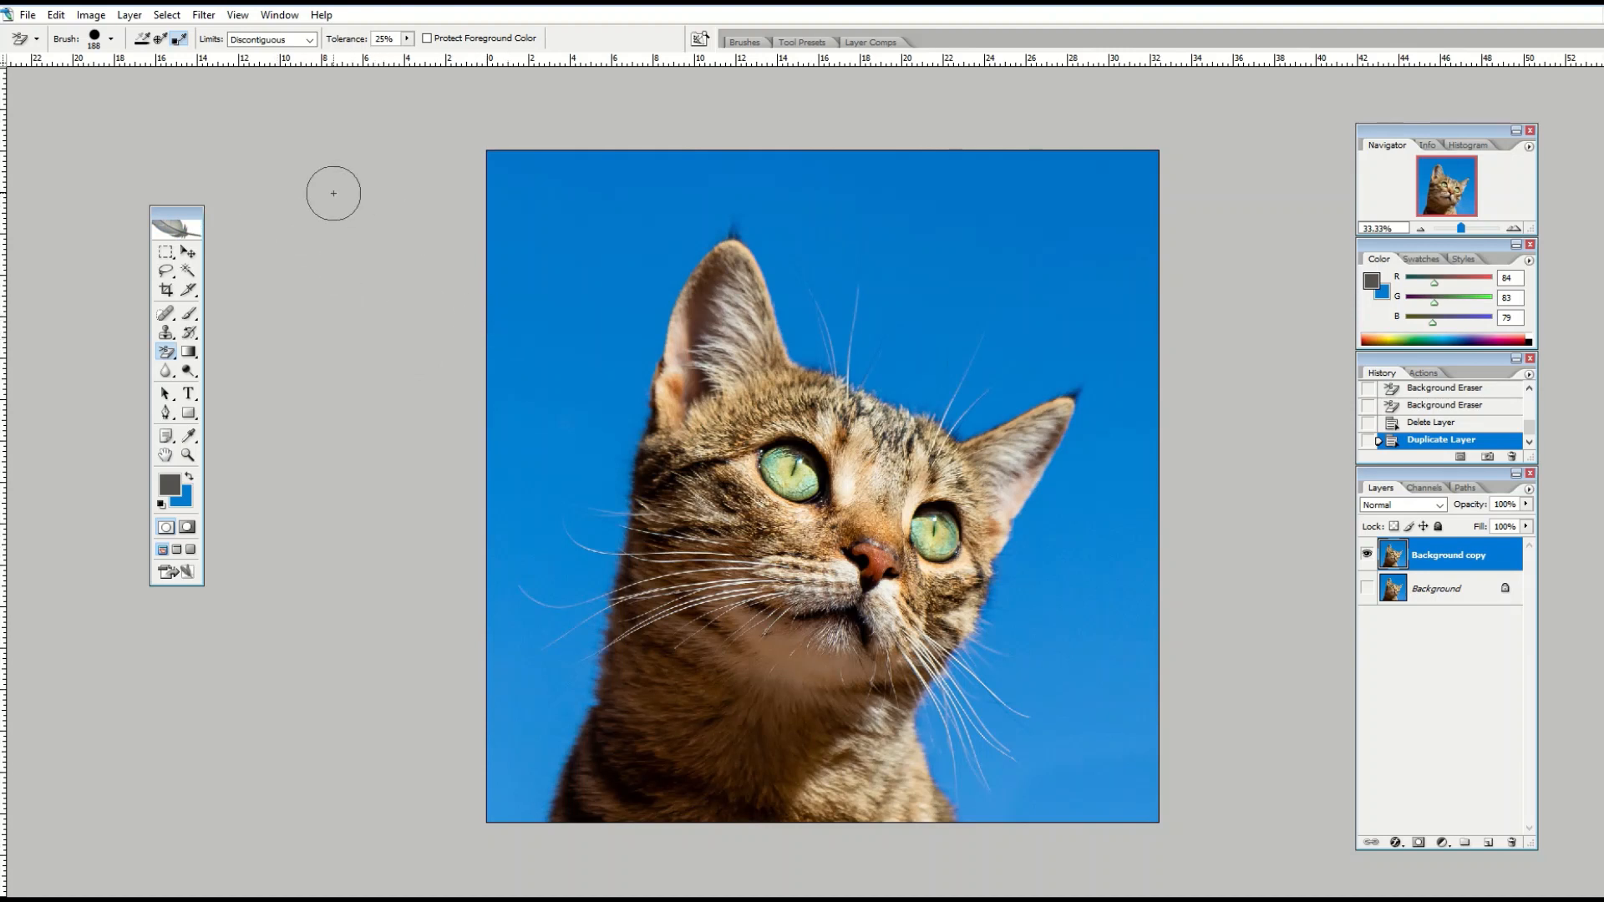
left_click(111, 38)
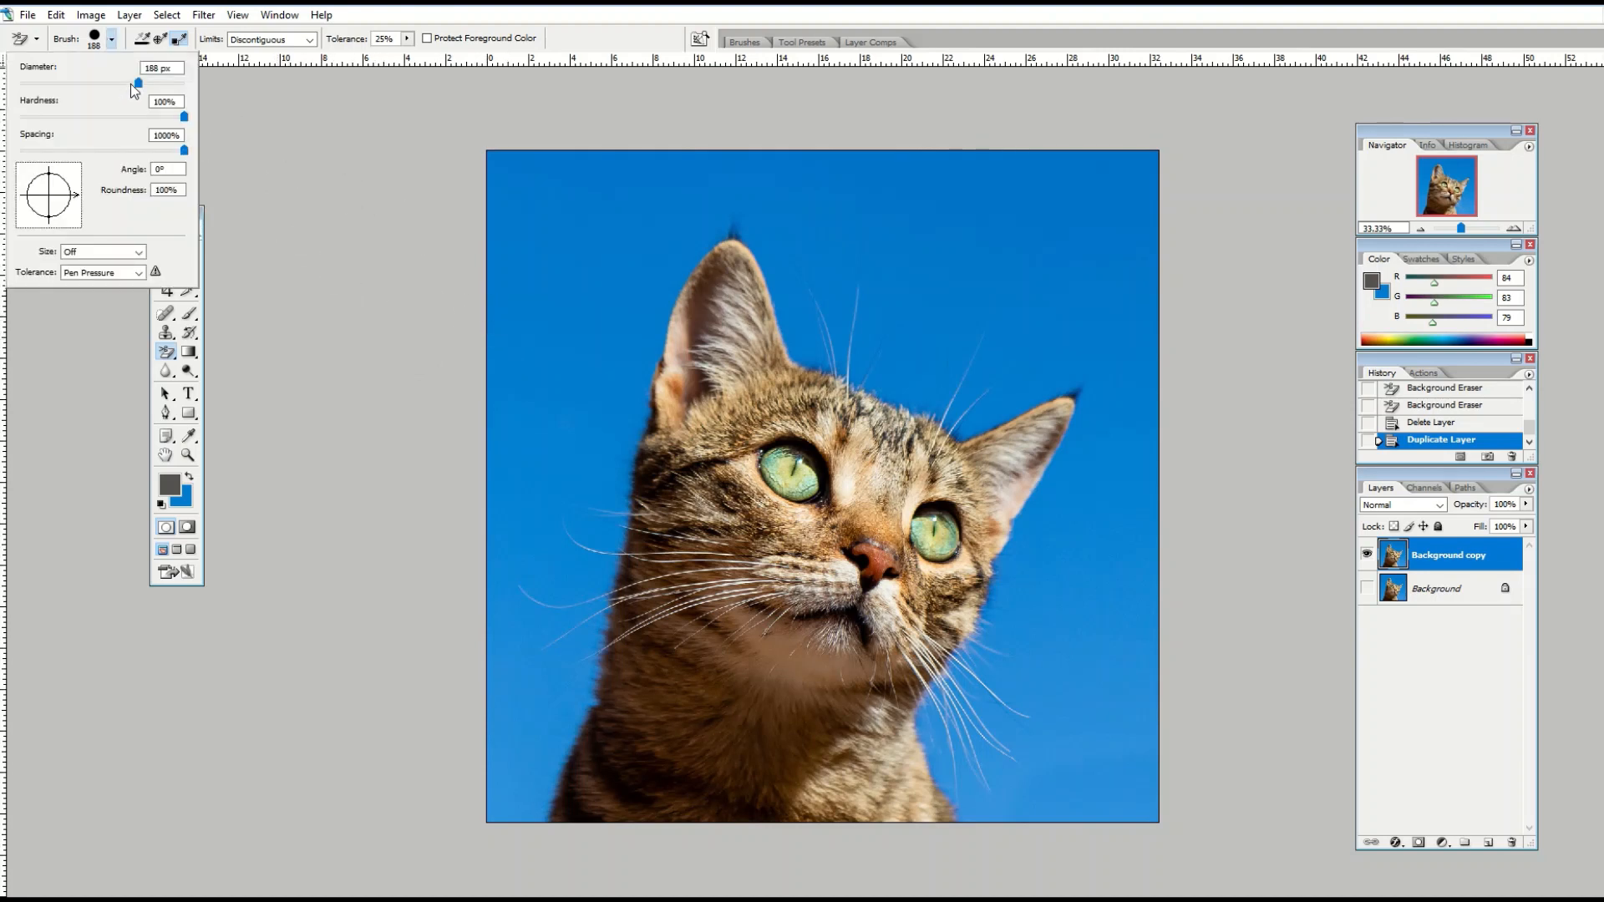
mouse_move(139, 83)
left_mouse_down()
mouse_move(163, 83)
mouse_move(25, 82)
mouse_move(137, 83)
left_mouse_up()
- Erase two hard-edged test spots in the blue sky beside the cat's taller ear and undo both
left_click(560, 249)
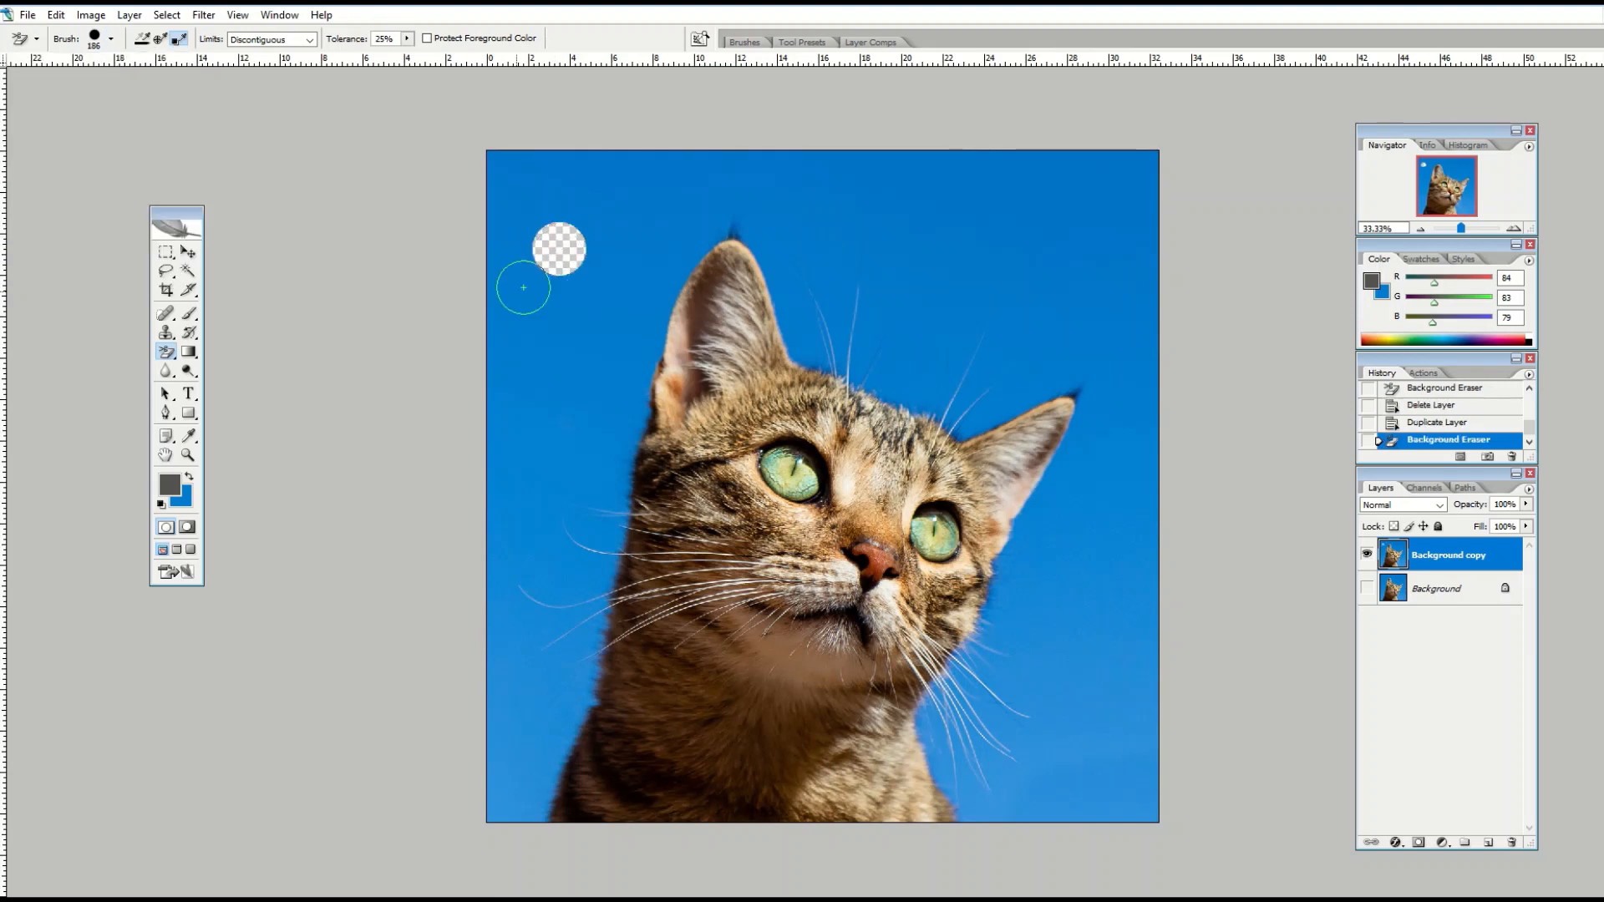
left_click(553, 342)
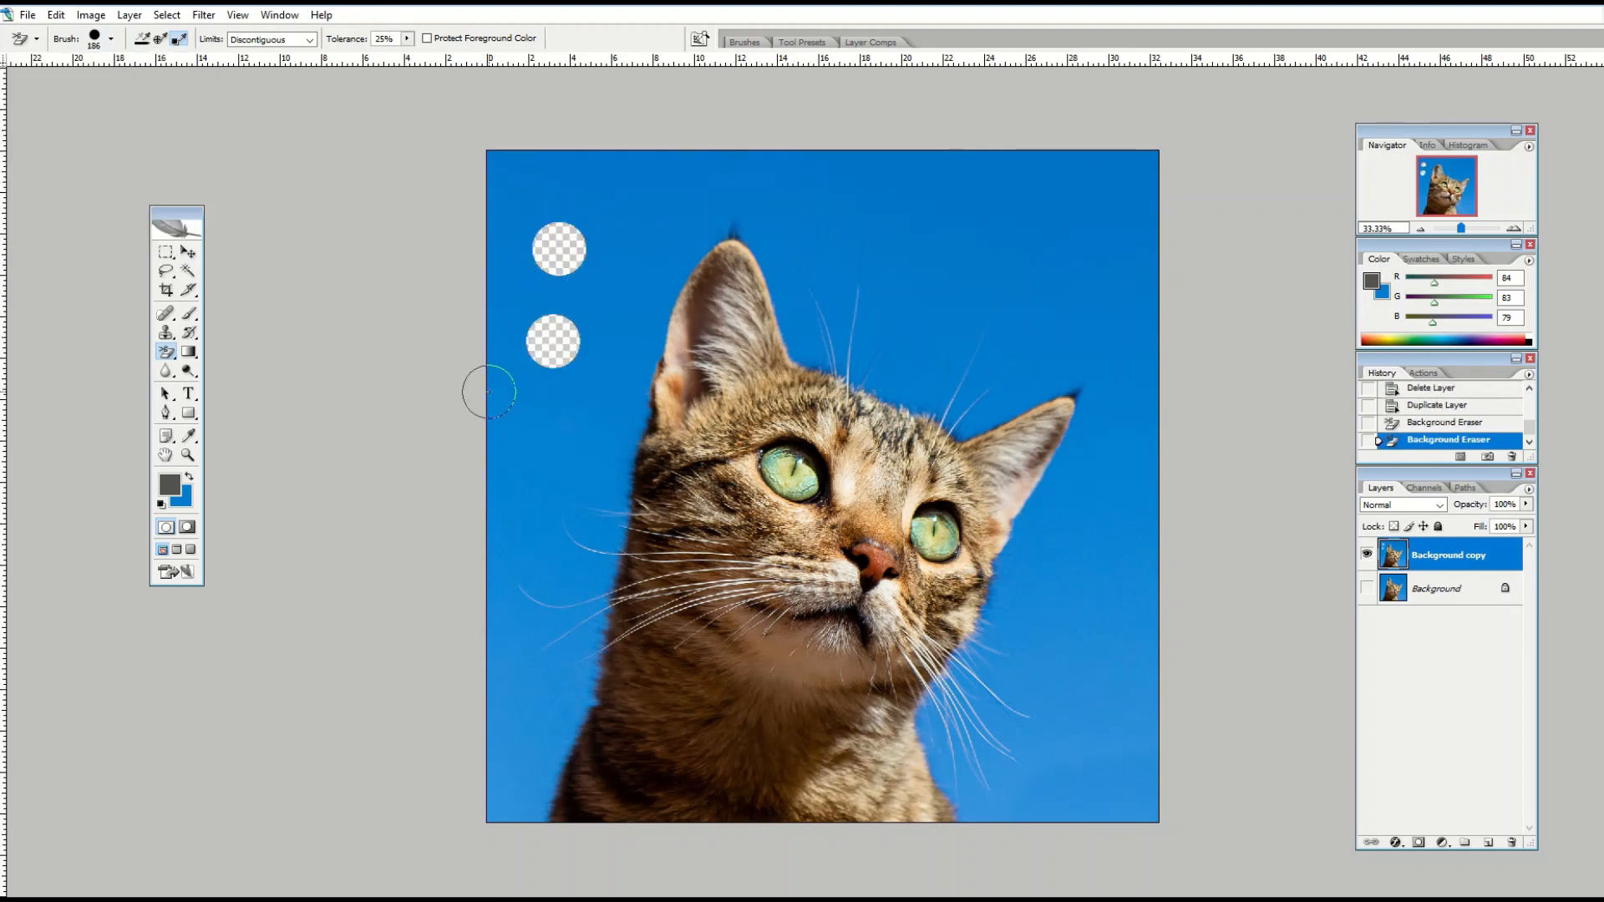
left_click(56, 14)
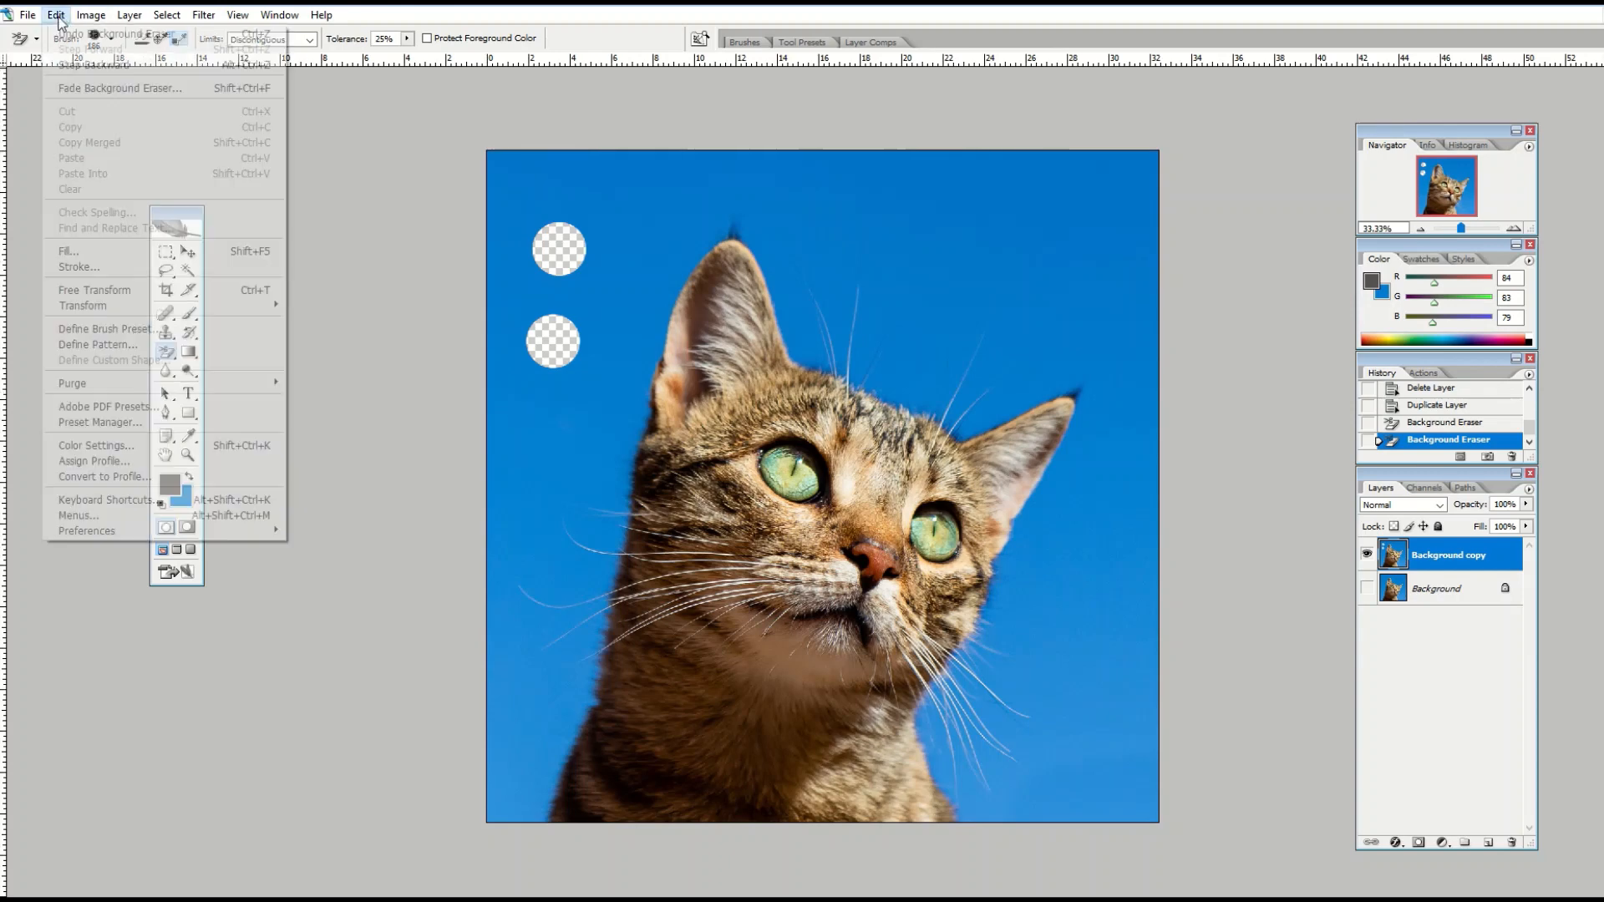
left_click(79, 31)
left_click(56, 14)
left_click(75, 55)
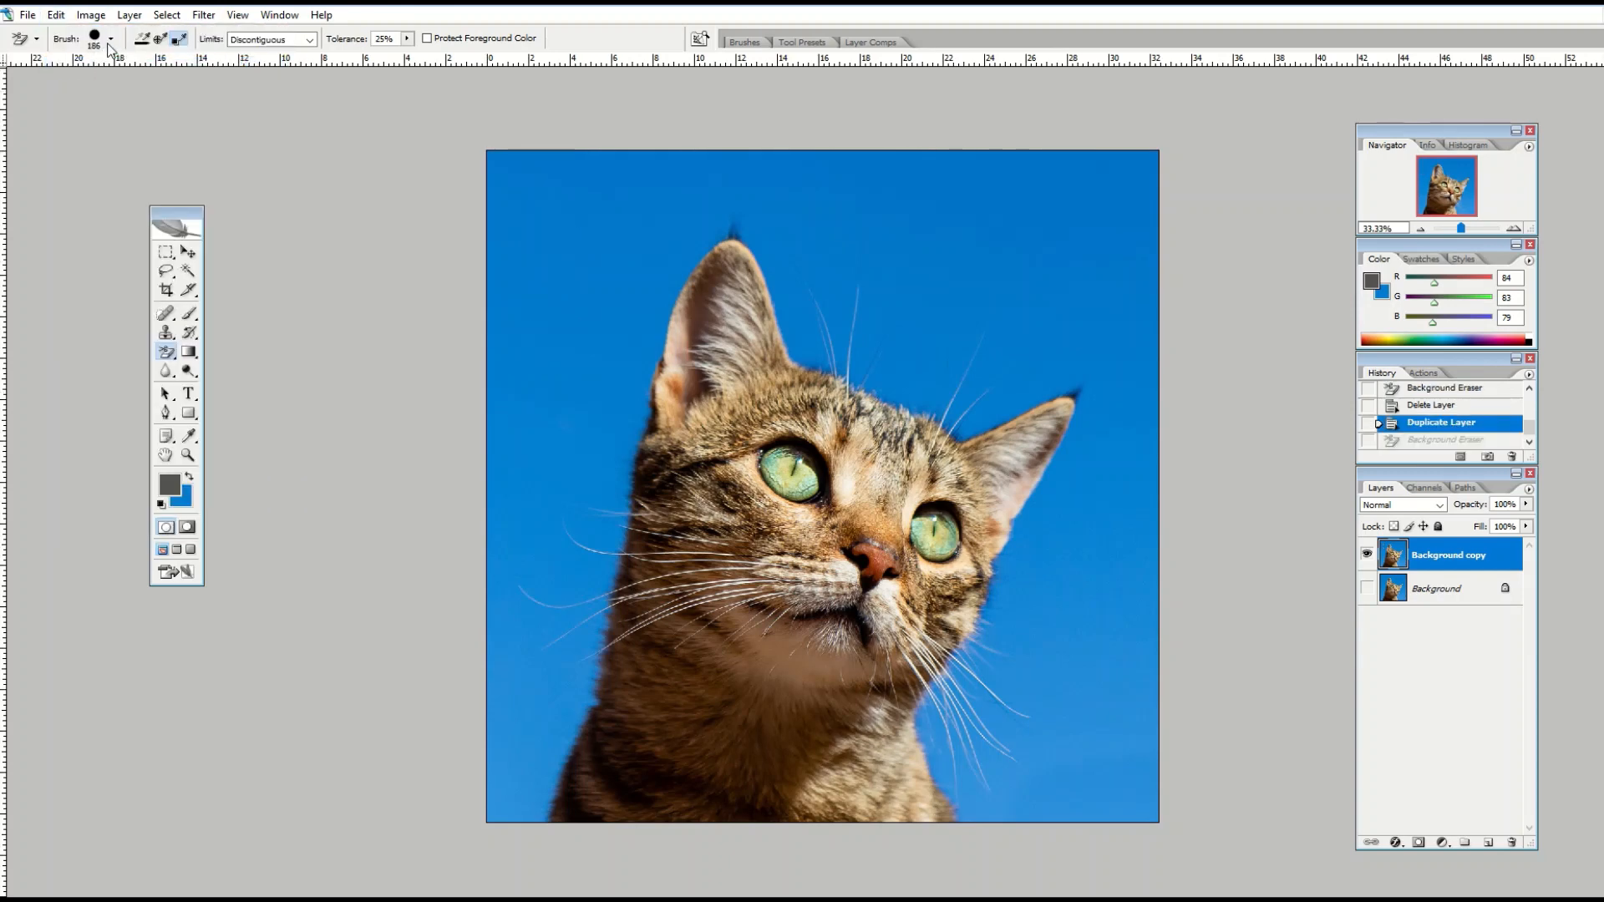
- Lower the Background Eraser's brush hardness to its minimum and erase two soft-edged spots in the blue sky beside the cat
left_click(110, 39)
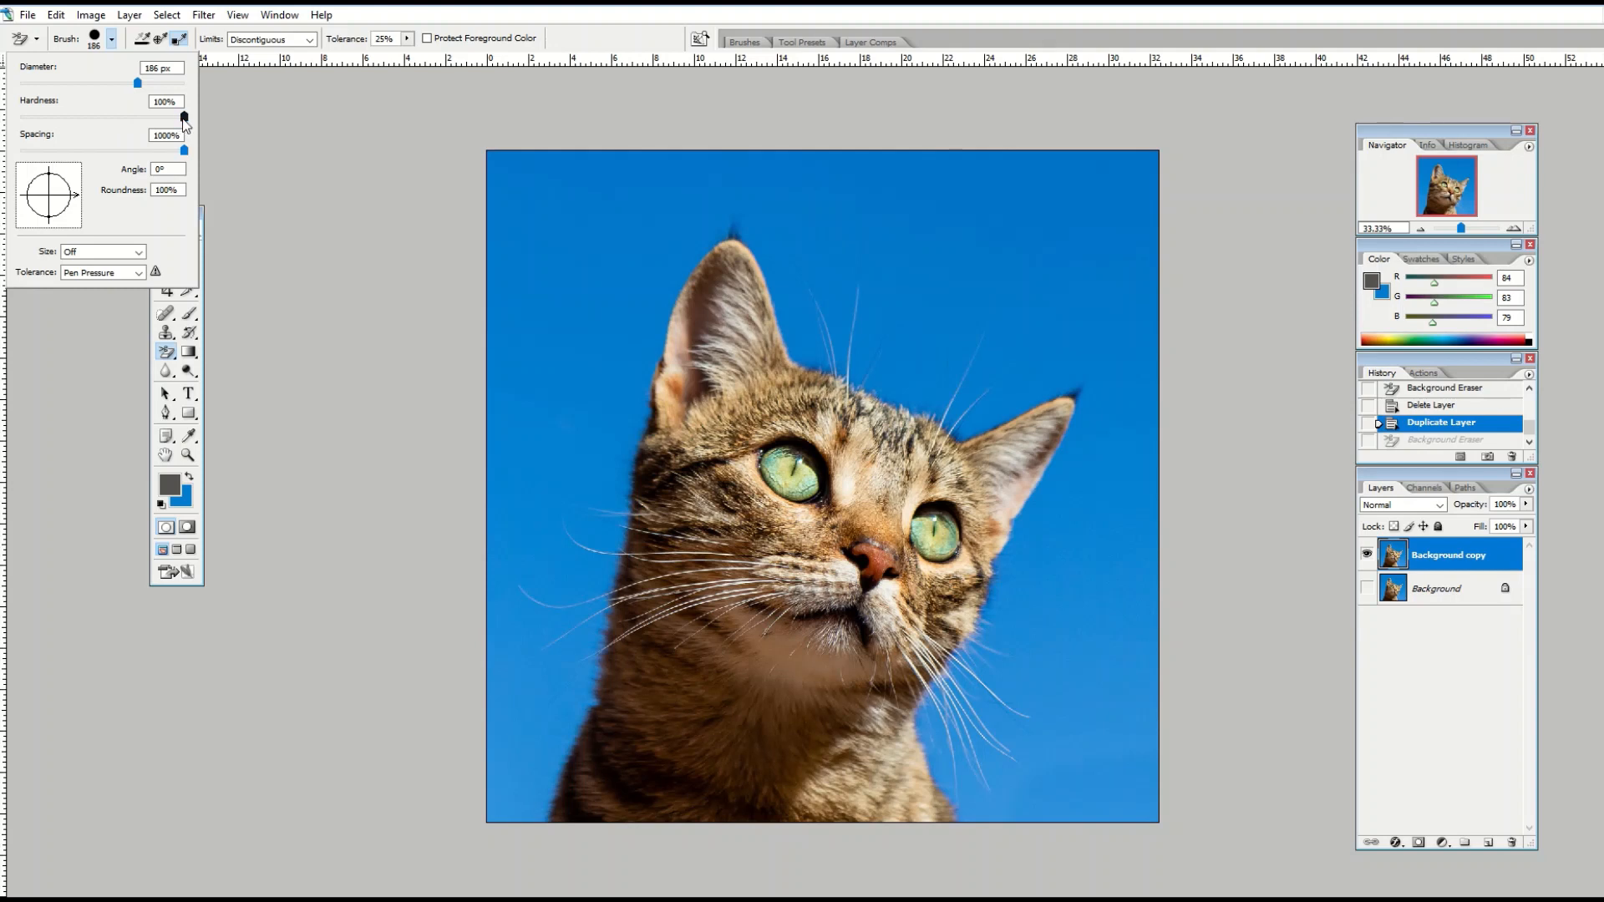
left_click_drag(185, 119, 20, 119)
left_click(563, 291)
left_click(557, 349)
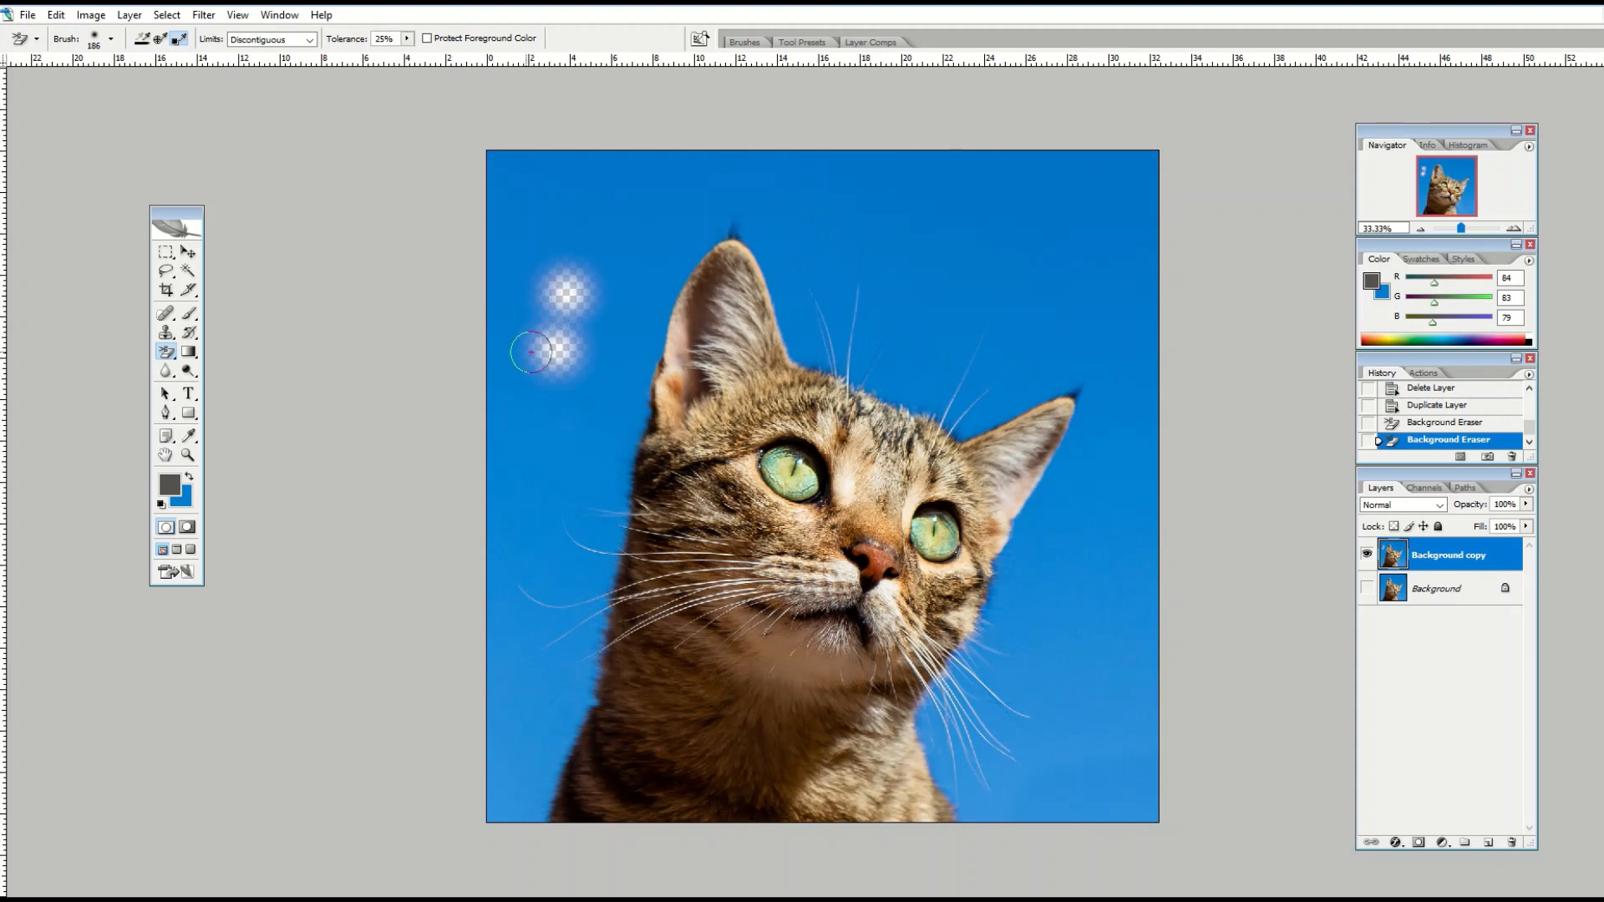
- Erase two more soft-edged test spots in the blue sky and undo all four soft-edged spots
left_click(547, 244)
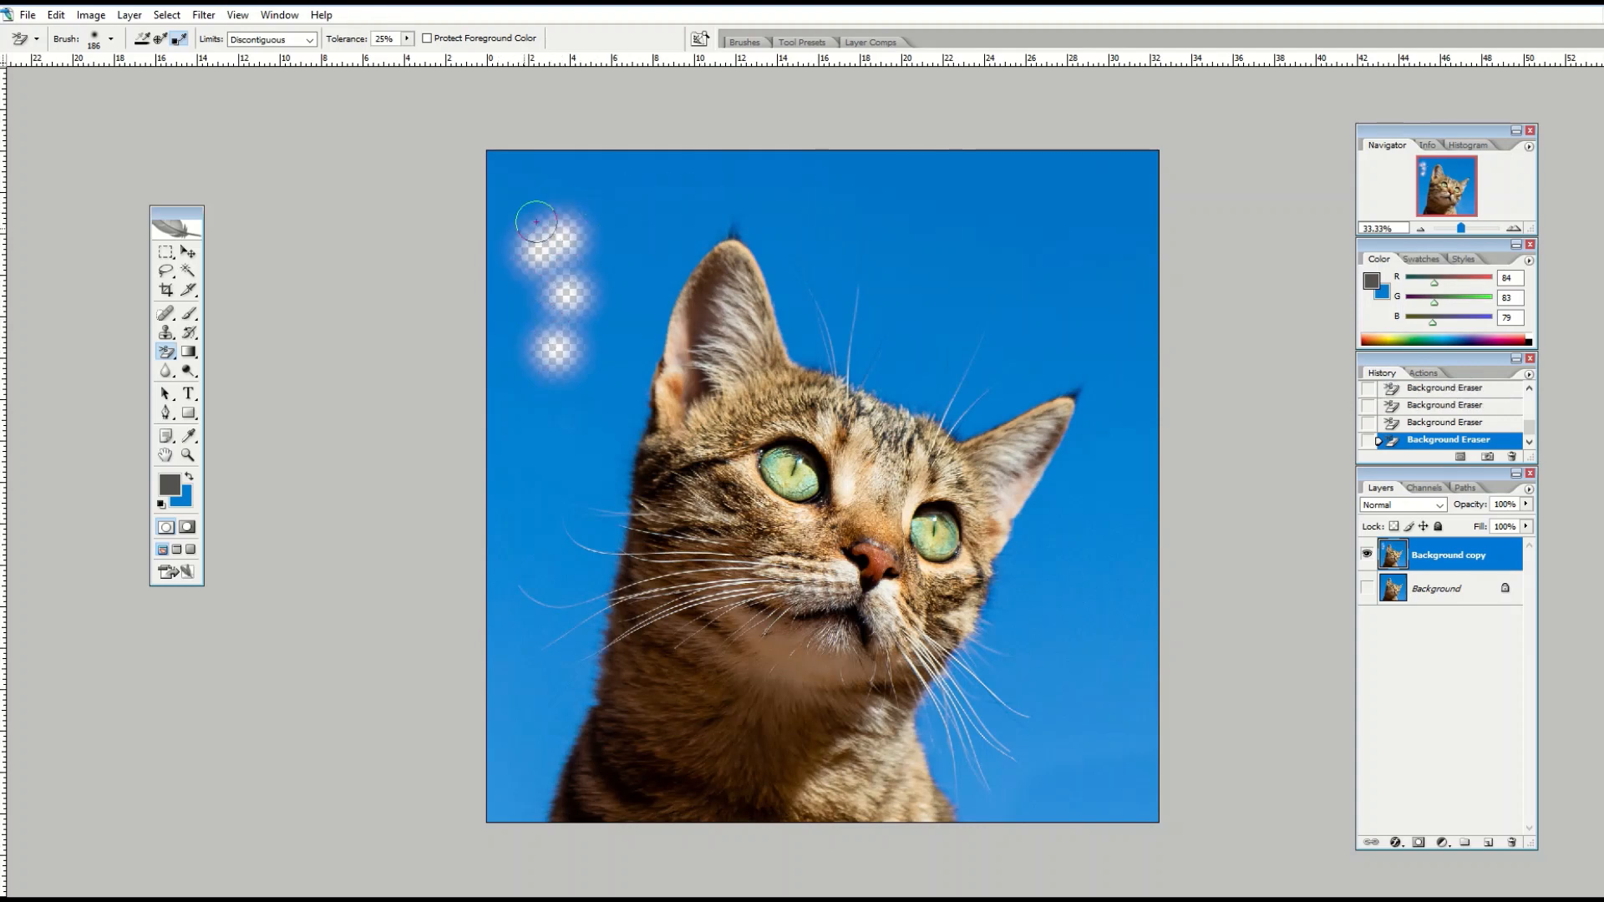
left_click(56, 15)
left_click(65, 64)
left_click(56, 15)
left_click(64, 64)
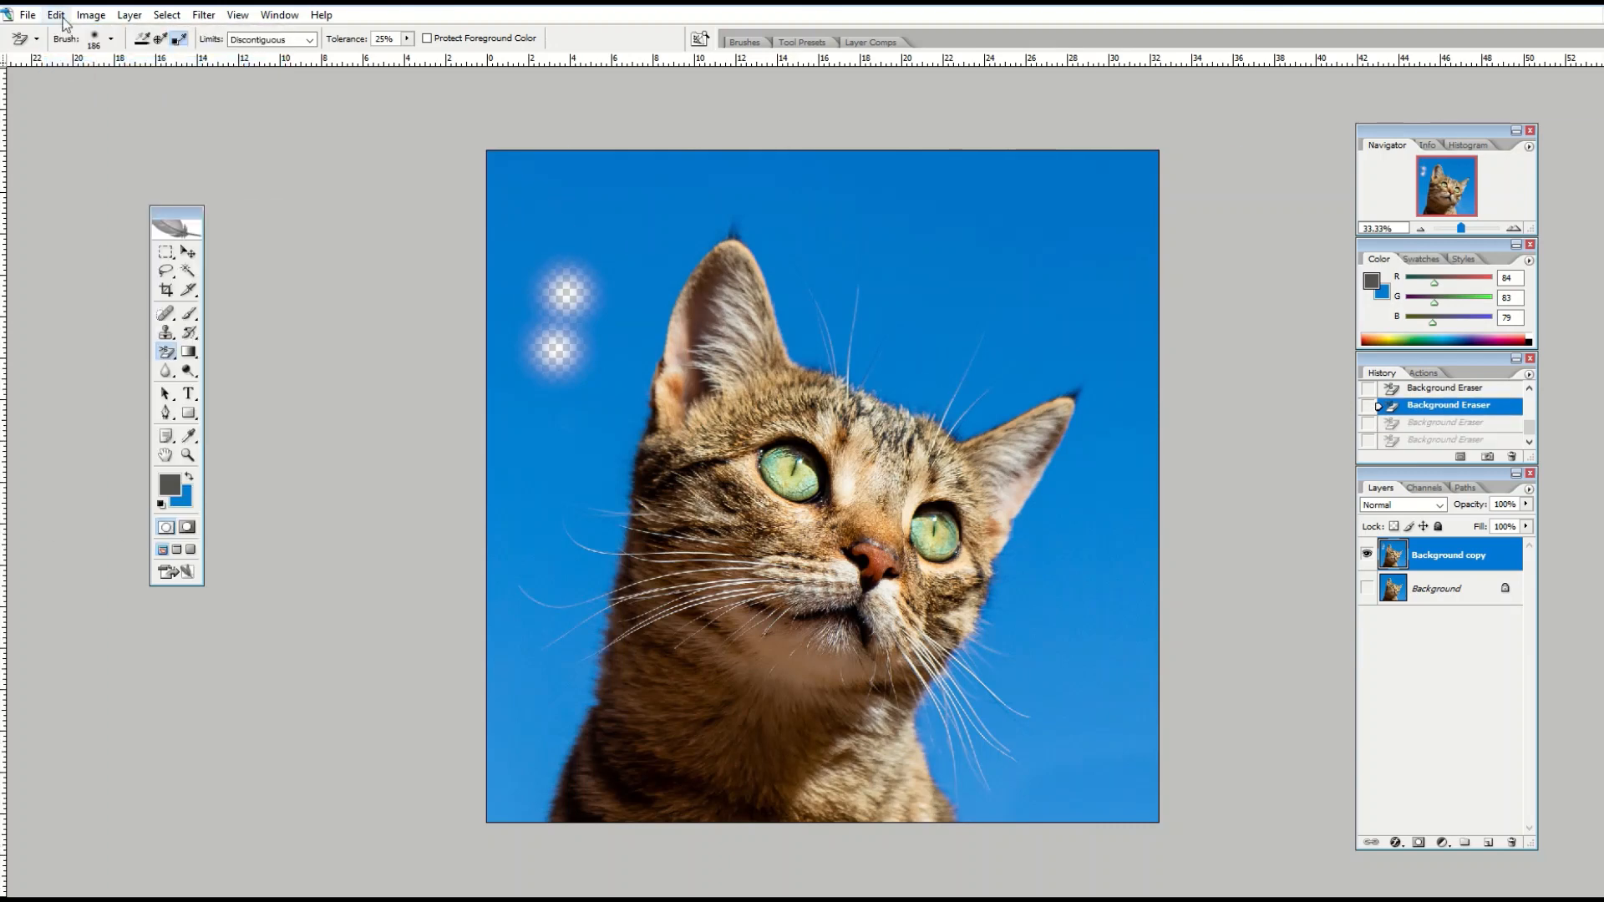
left_click(56, 15)
left_click(65, 64)
left_click(56, 16)
left_click(66, 66)
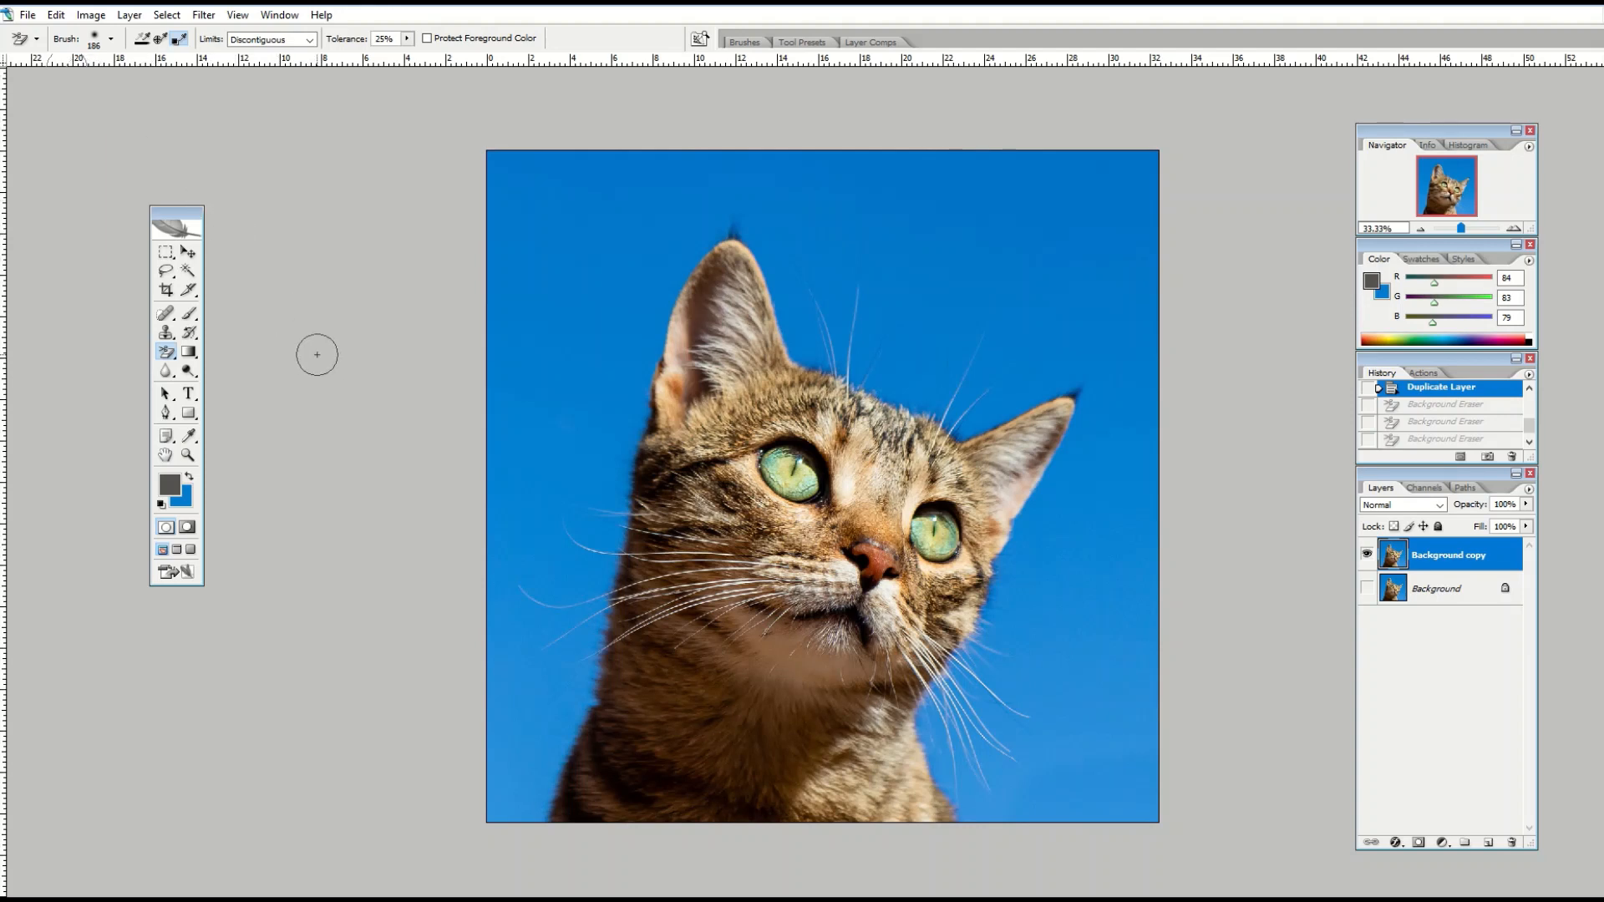
- Erase the blue sky with the Background Eraser along the cat's taller ear, cheek and adjacent whiskers
left_click(166, 353)
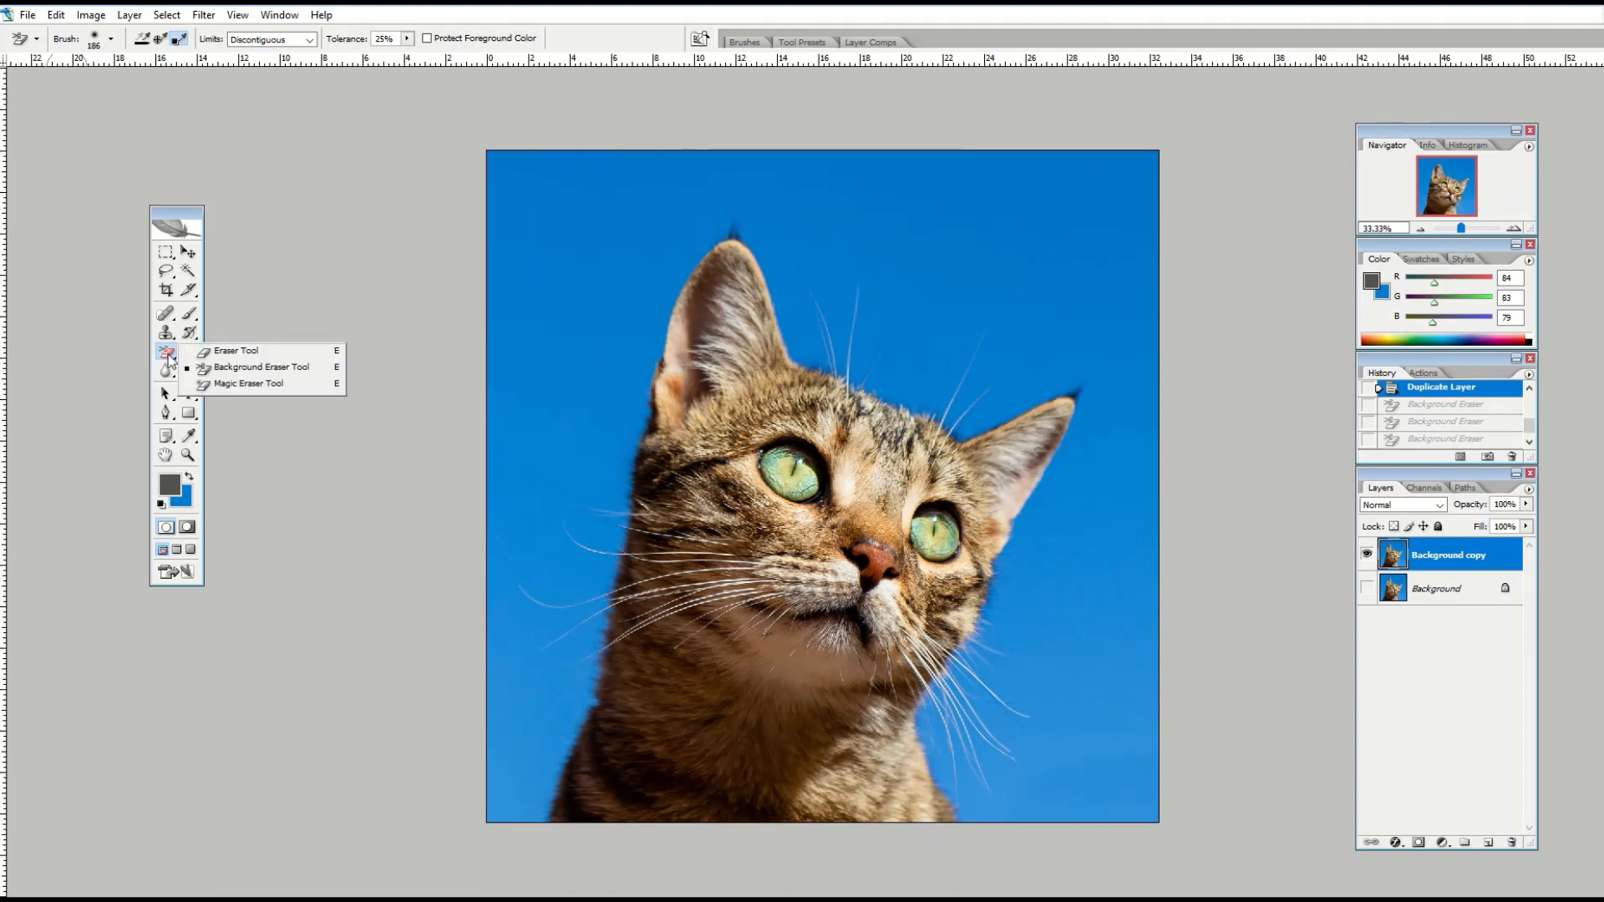
left_click(225, 367)
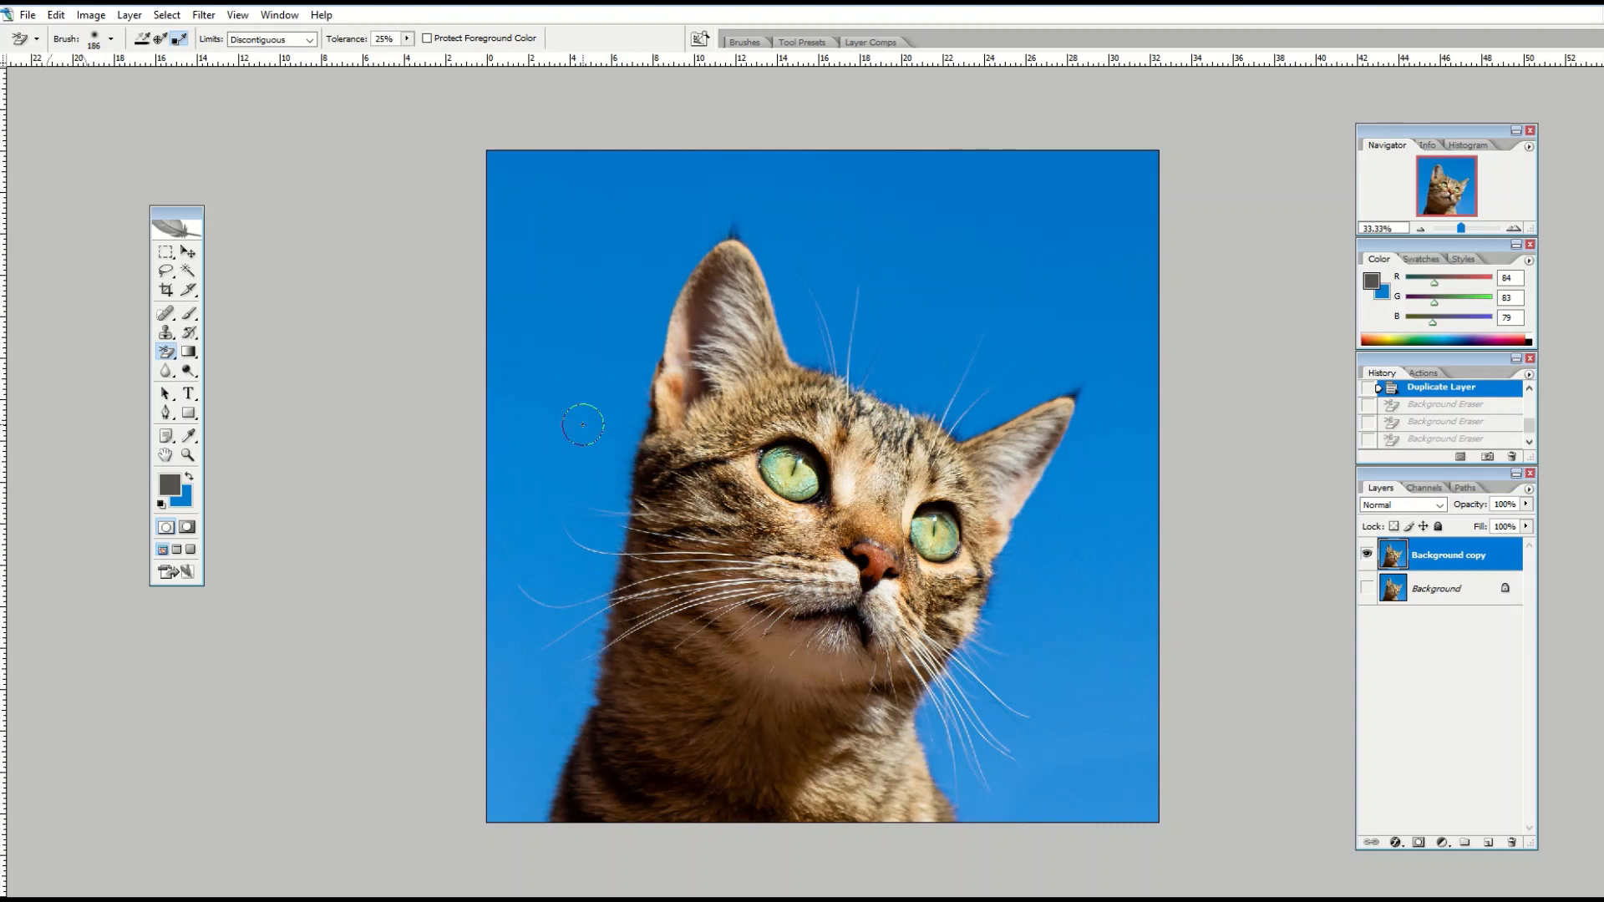
left_click_drag(583, 425, 631, 435)
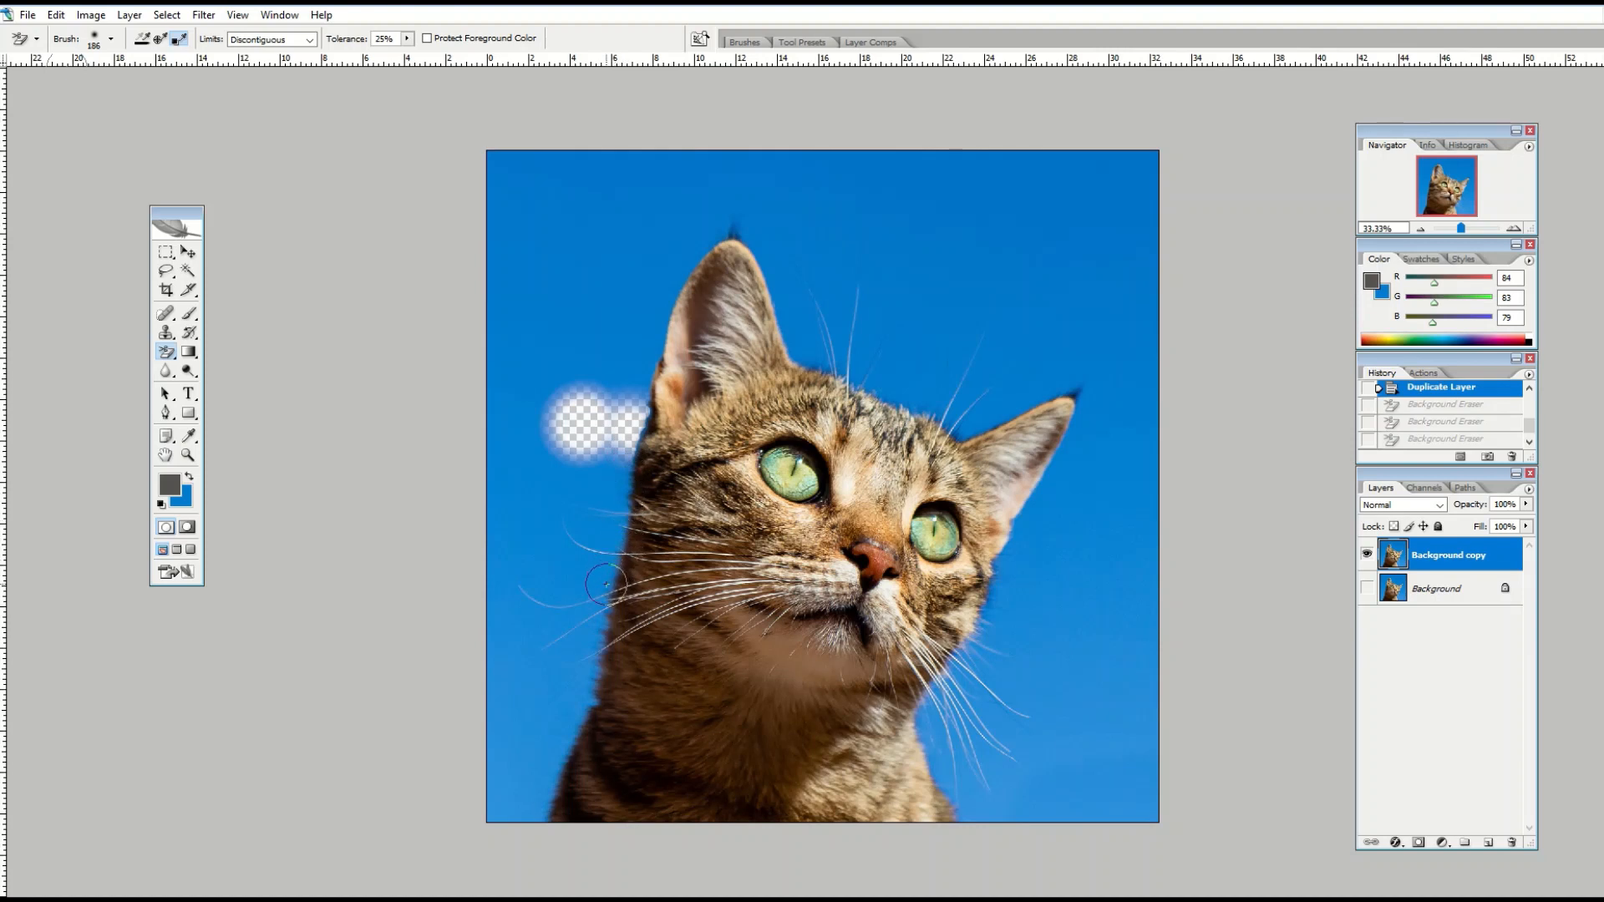
mouse_move(605, 585)
left_mouse_down()
mouse_move(590, 600)
mouse_move(622, 516)
mouse_move(627, 425)
left_mouse_up()
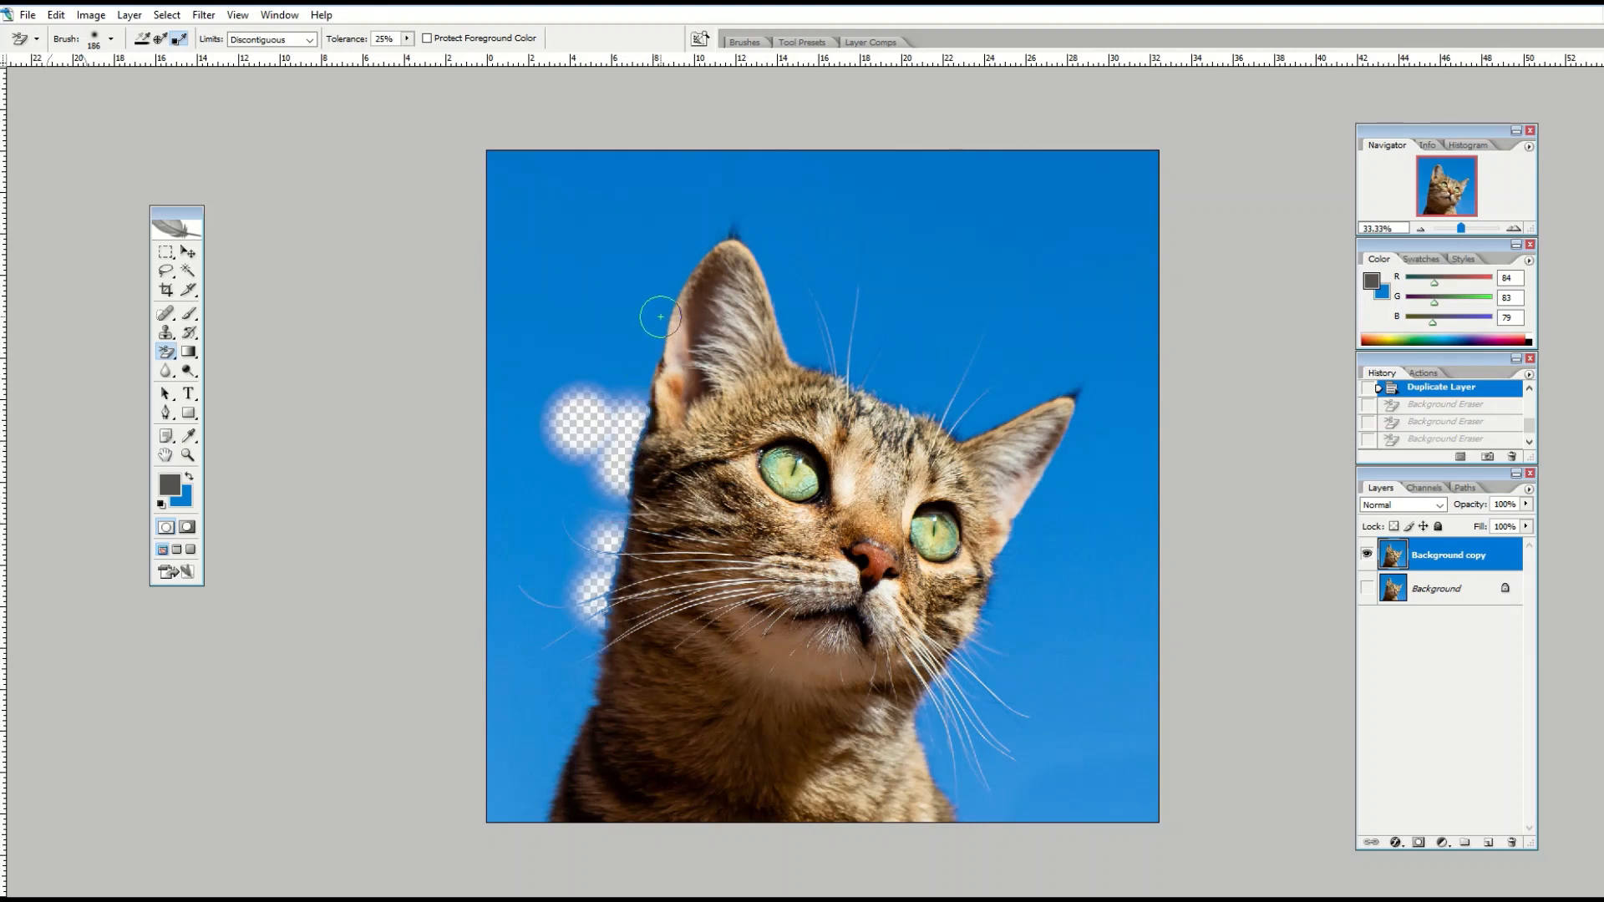
mouse_move(679, 252)
left_mouse_down()
mouse_move(639, 390)
mouse_move(600, 383)
mouse_move(607, 434)
left_mouse_up()
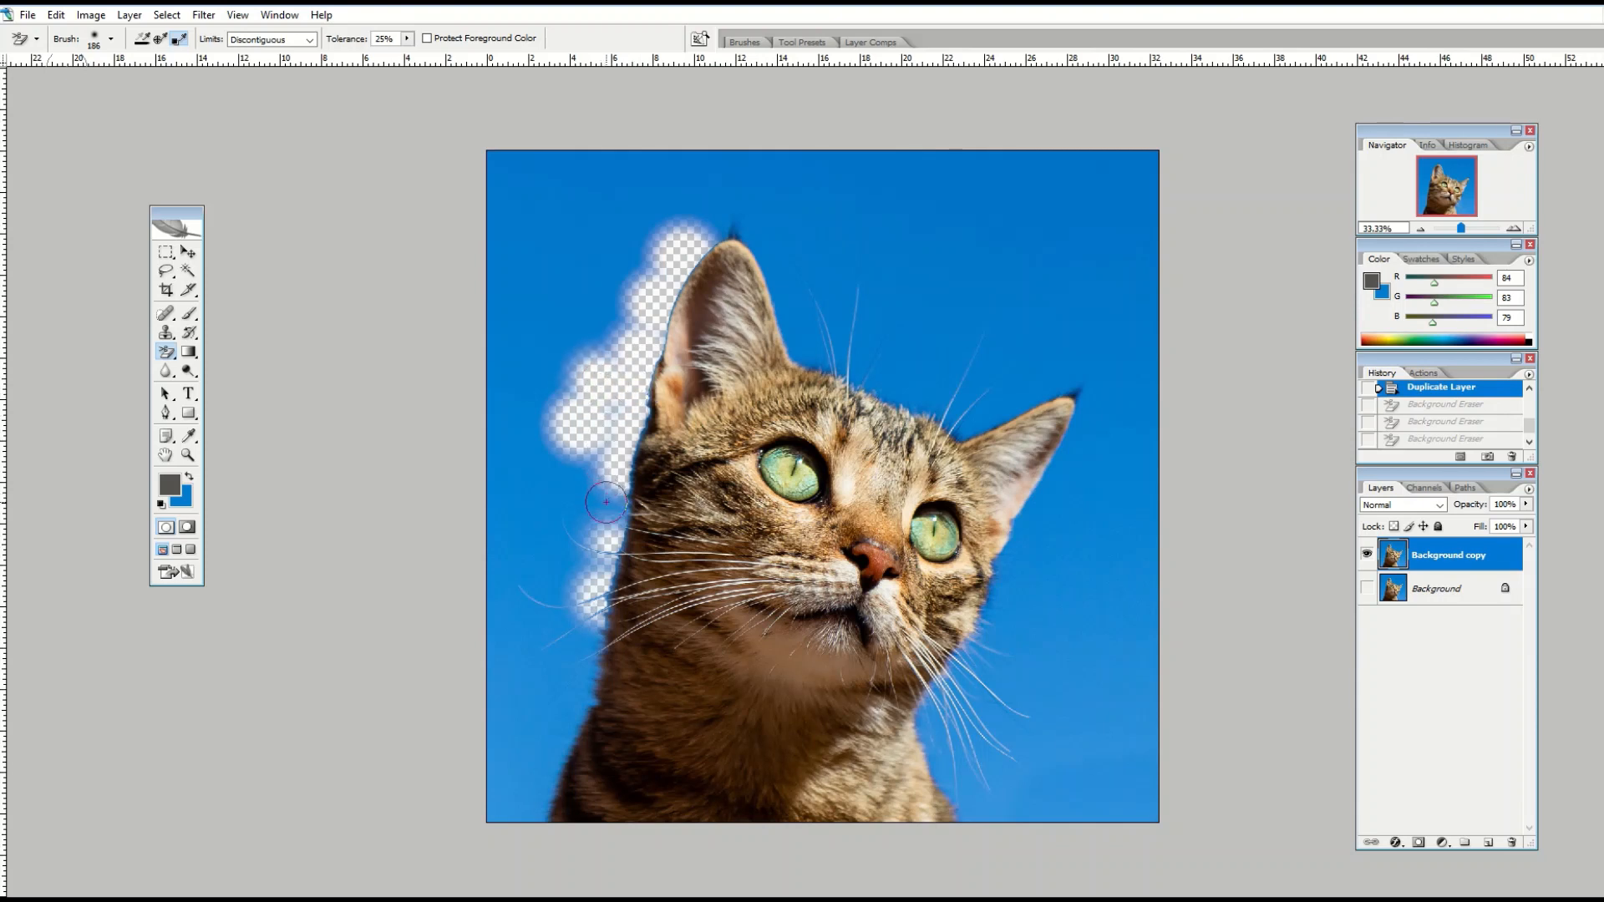
left_click_drag(605, 501, 558, 577)
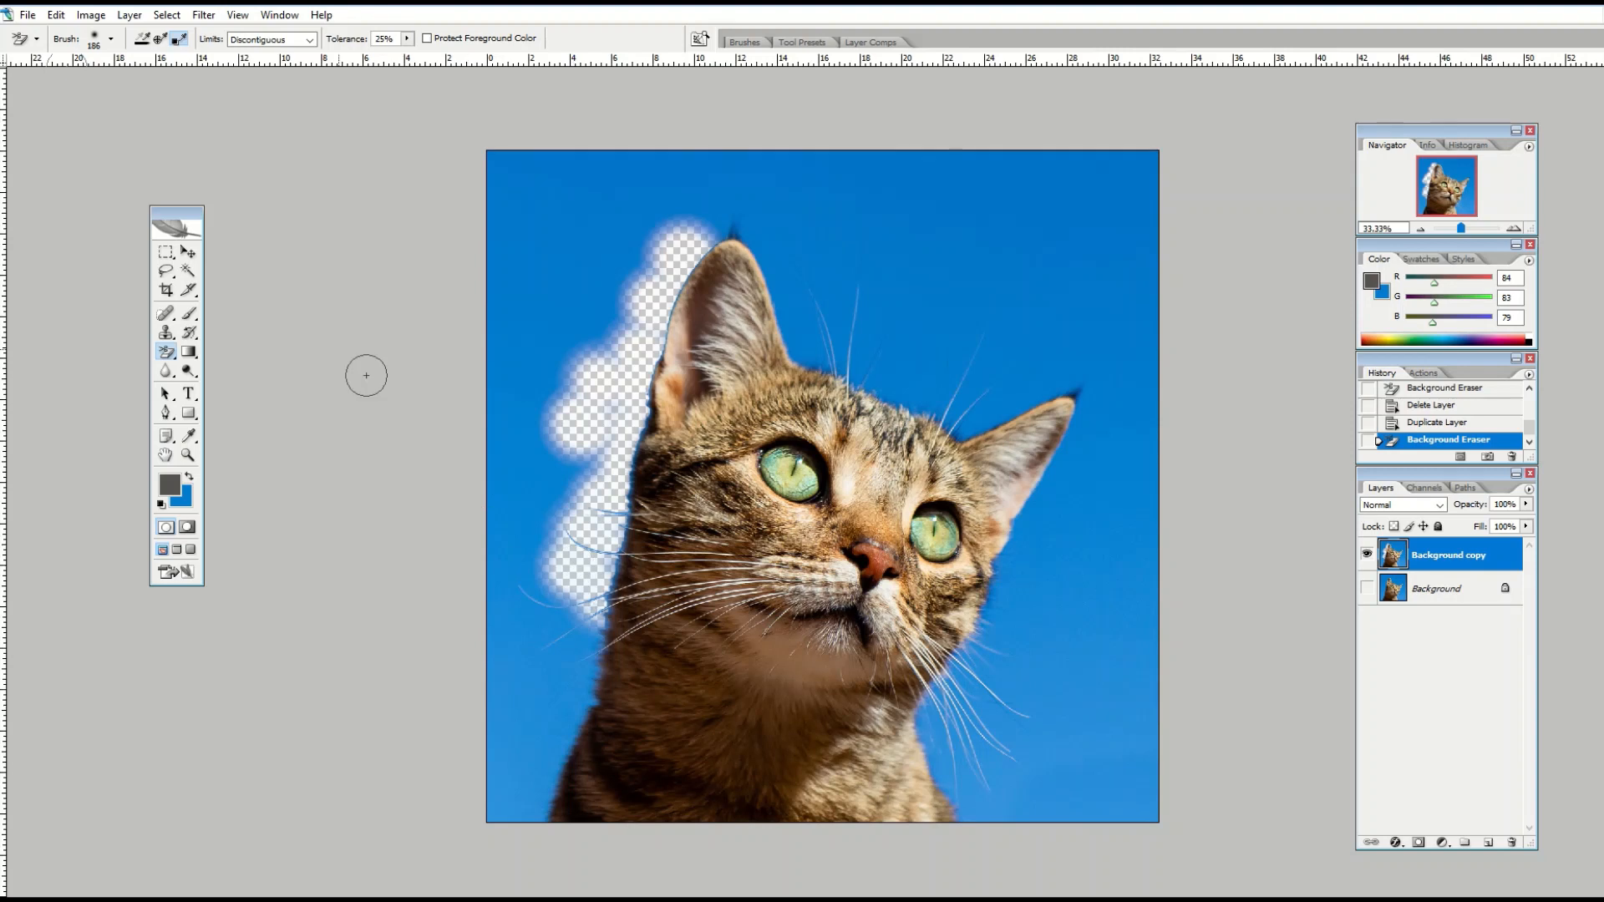
- Reduce the Background Eraser's brush spacing to its minimum and erase a diagonal test stroke in the sky beside the taller ear
left_click(111, 41)
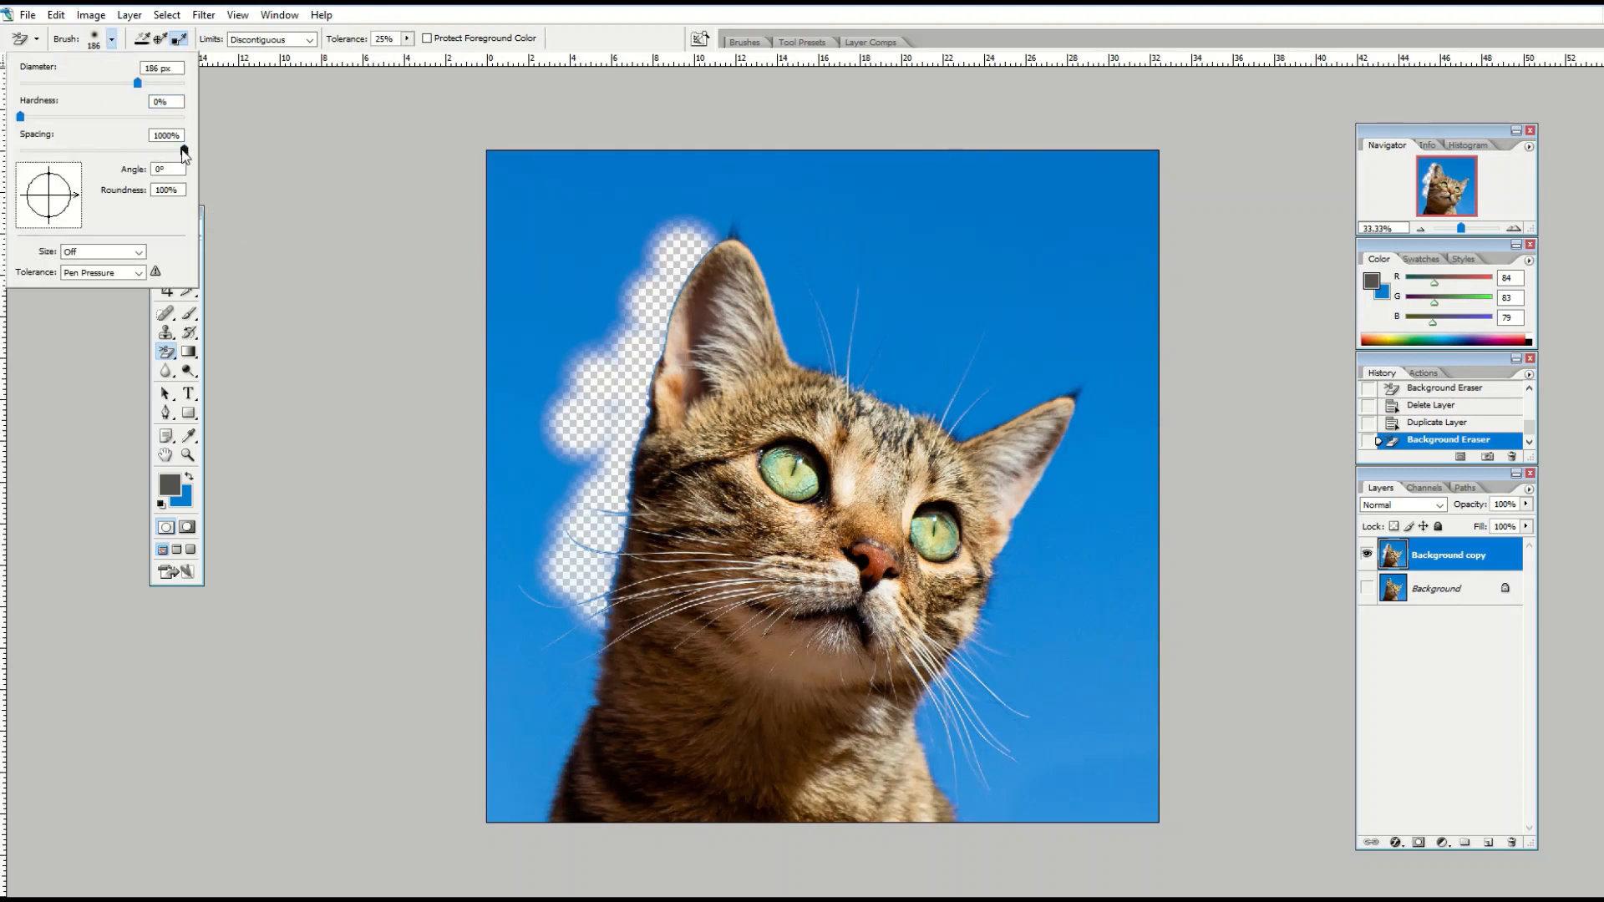
left_click_drag(177, 148, 184, 150)
left_click_drag(185, 151, 12, 153)
left_click_drag(554, 329, 637, 213)
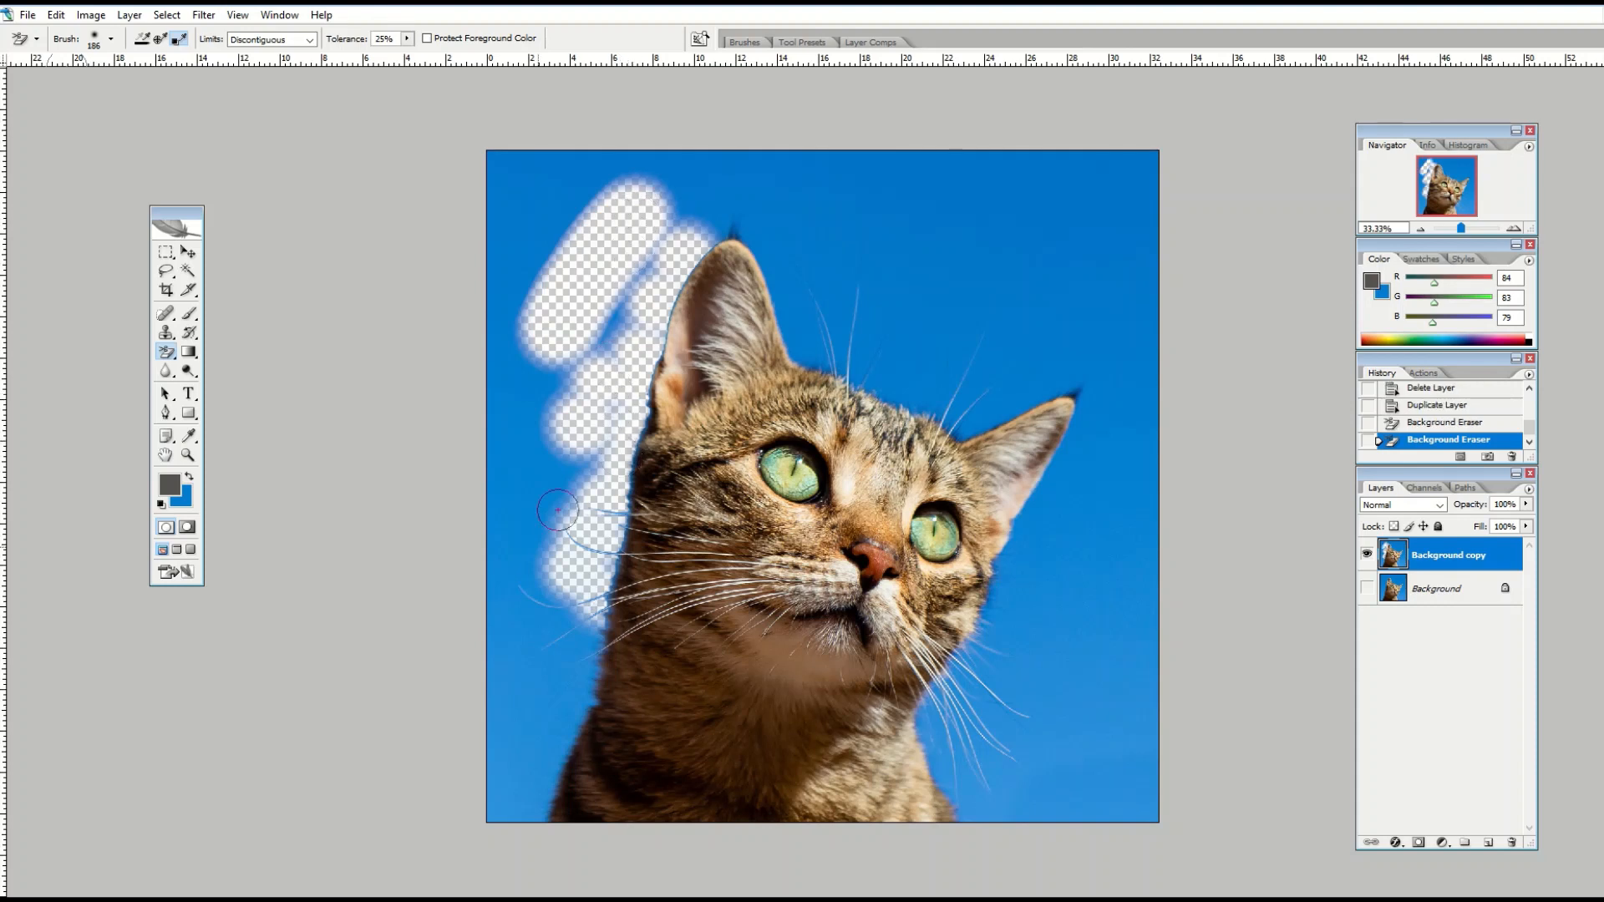
- Erase the blue sky around the cat's outline, covering both sides of the neck, both ears and the whiskers
mouse_move(519, 640)
left_mouse_down()
mouse_move(512, 629)
mouse_move(531, 622)
mouse_move(564, 631)
mouse_move(584, 662)
mouse_move(514, 798)
mouse_move(495, 788)
mouse_move(508, 704)
mouse_move(531, 682)
left_mouse_up()
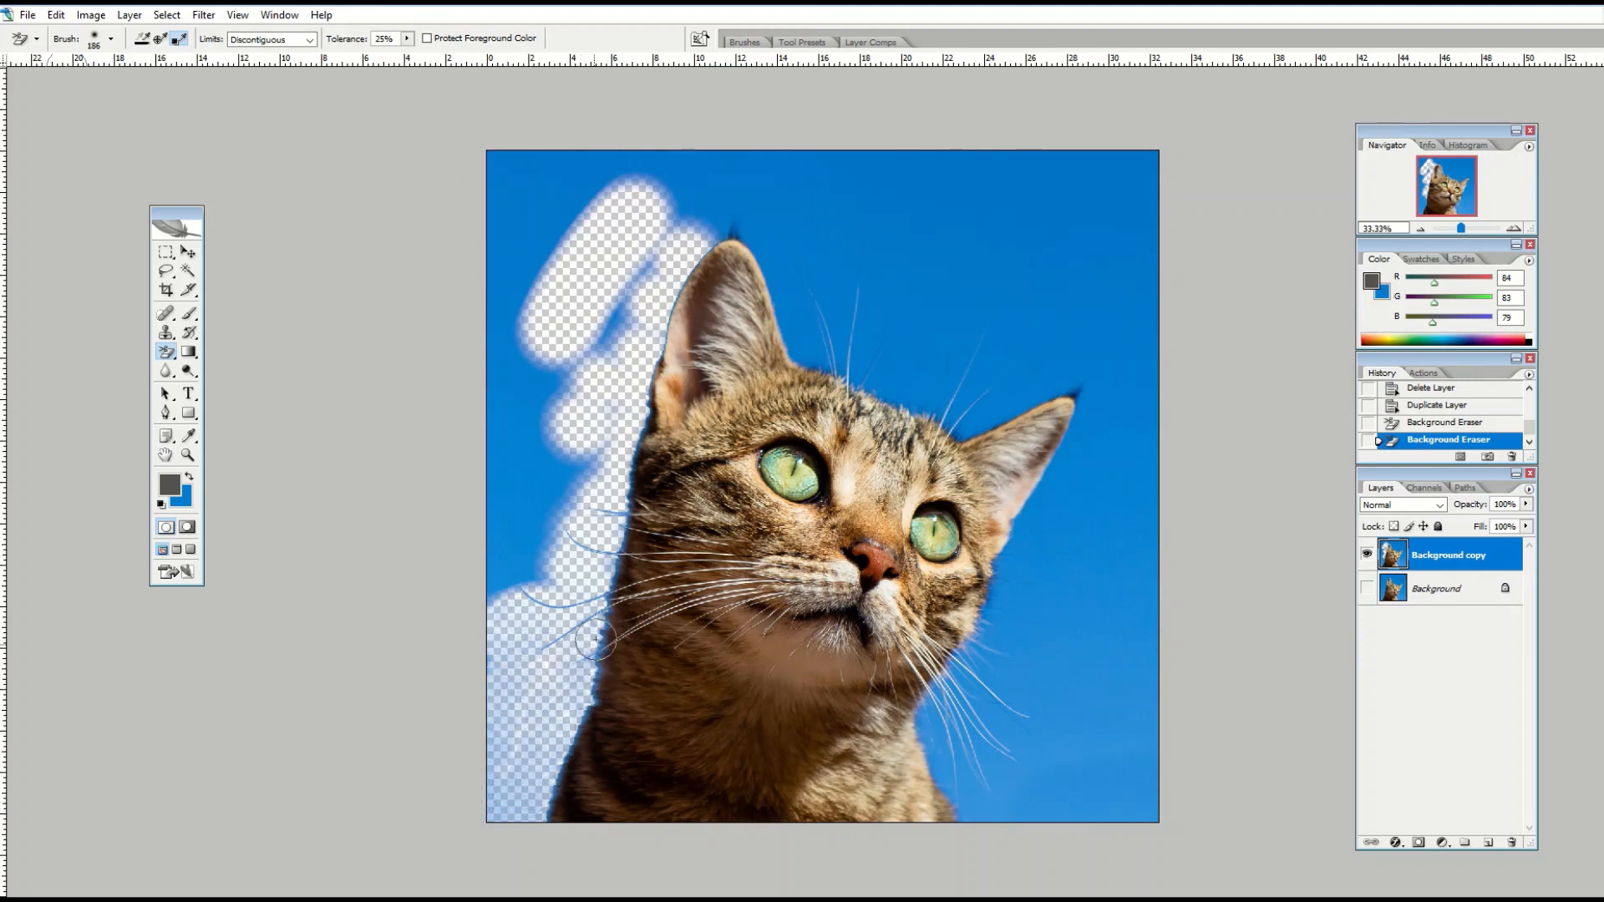
mouse_move(616, 493)
left_mouse_down()
mouse_move(669, 373)
mouse_move(684, 280)
mouse_move(740, 225)
mouse_move(768, 251)
left_mouse_up()
mouse_move(779, 292)
left_mouse_down()
mouse_move(819, 353)
mouse_move(861, 290)
mouse_move(873, 376)
mouse_move(921, 402)
mouse_move(950, 392)
mouse_move(979, 336)
mouse_move(959, 427)
mouse_move(1084, 376)
mouse_move(1097, 403)
mouse_move(980, 645)
mouse_move(932, 701)
mouse_move(968, 798)
mouse_move(993, 812)
mouse_move(1003, 764)
mouse_move(977, 699)
mouse_move(1034, 663)
mouse_move(1048, 807)
mouse_move(1072, 796)
mouse_move(1071, 705)
mouse_move(1039, 622)
mouse_move(1102, 561)
mouse_move(1185, 684)
left_mouse_up()
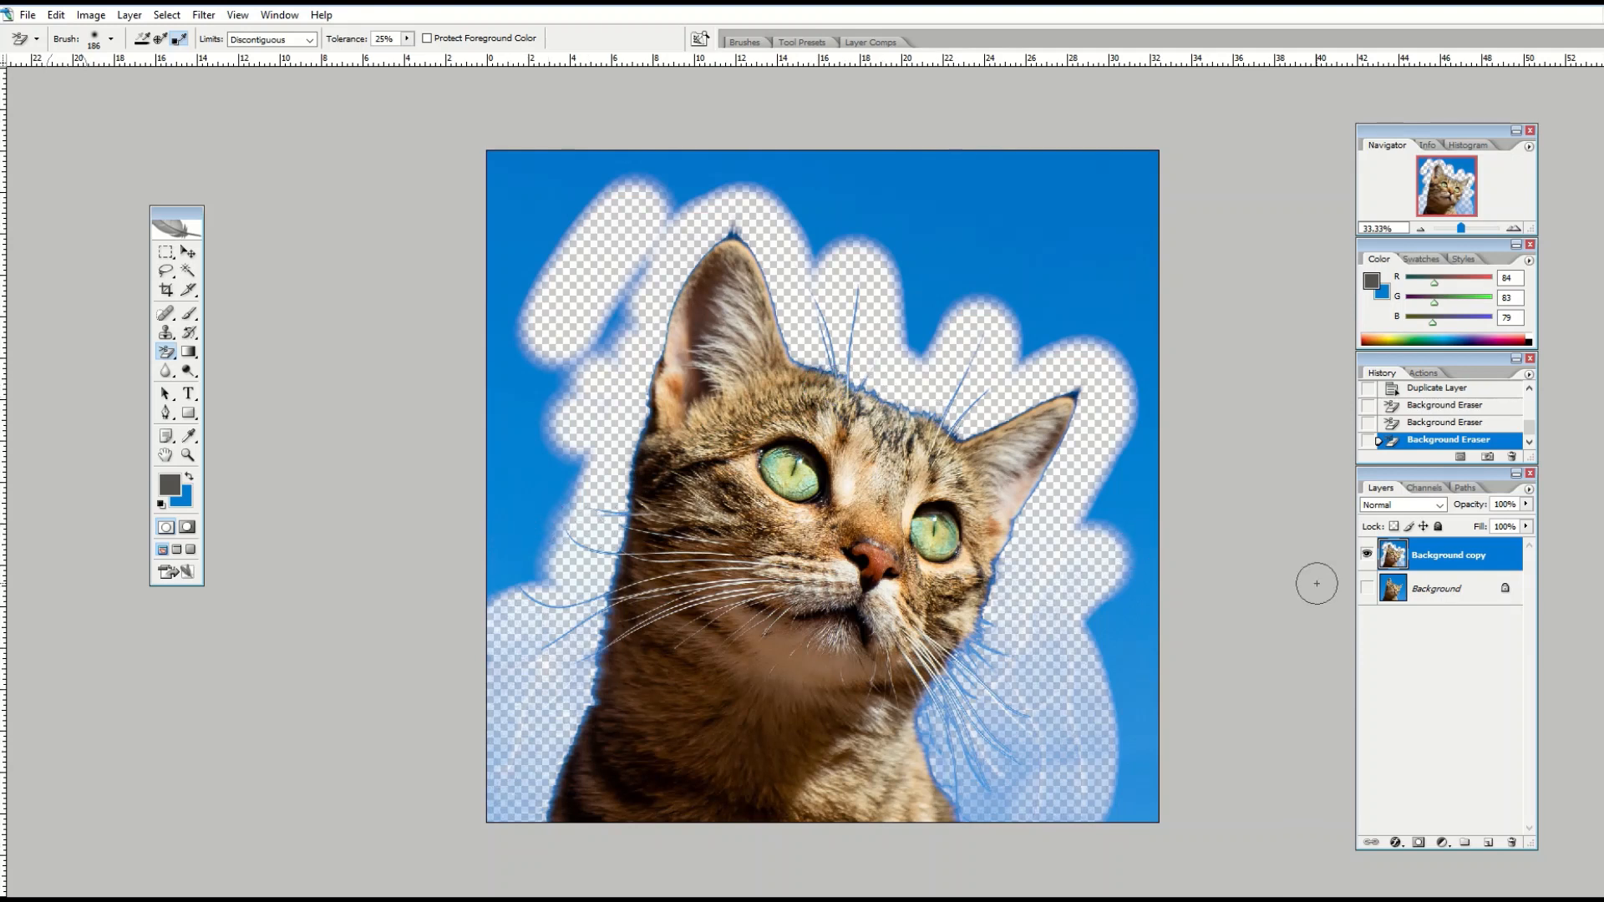
- Delete the partly erased layer and duplicate the cat's Background layer as Background copy, with the original hidden
right_click(1434, 566)
left_click(1480, 240)
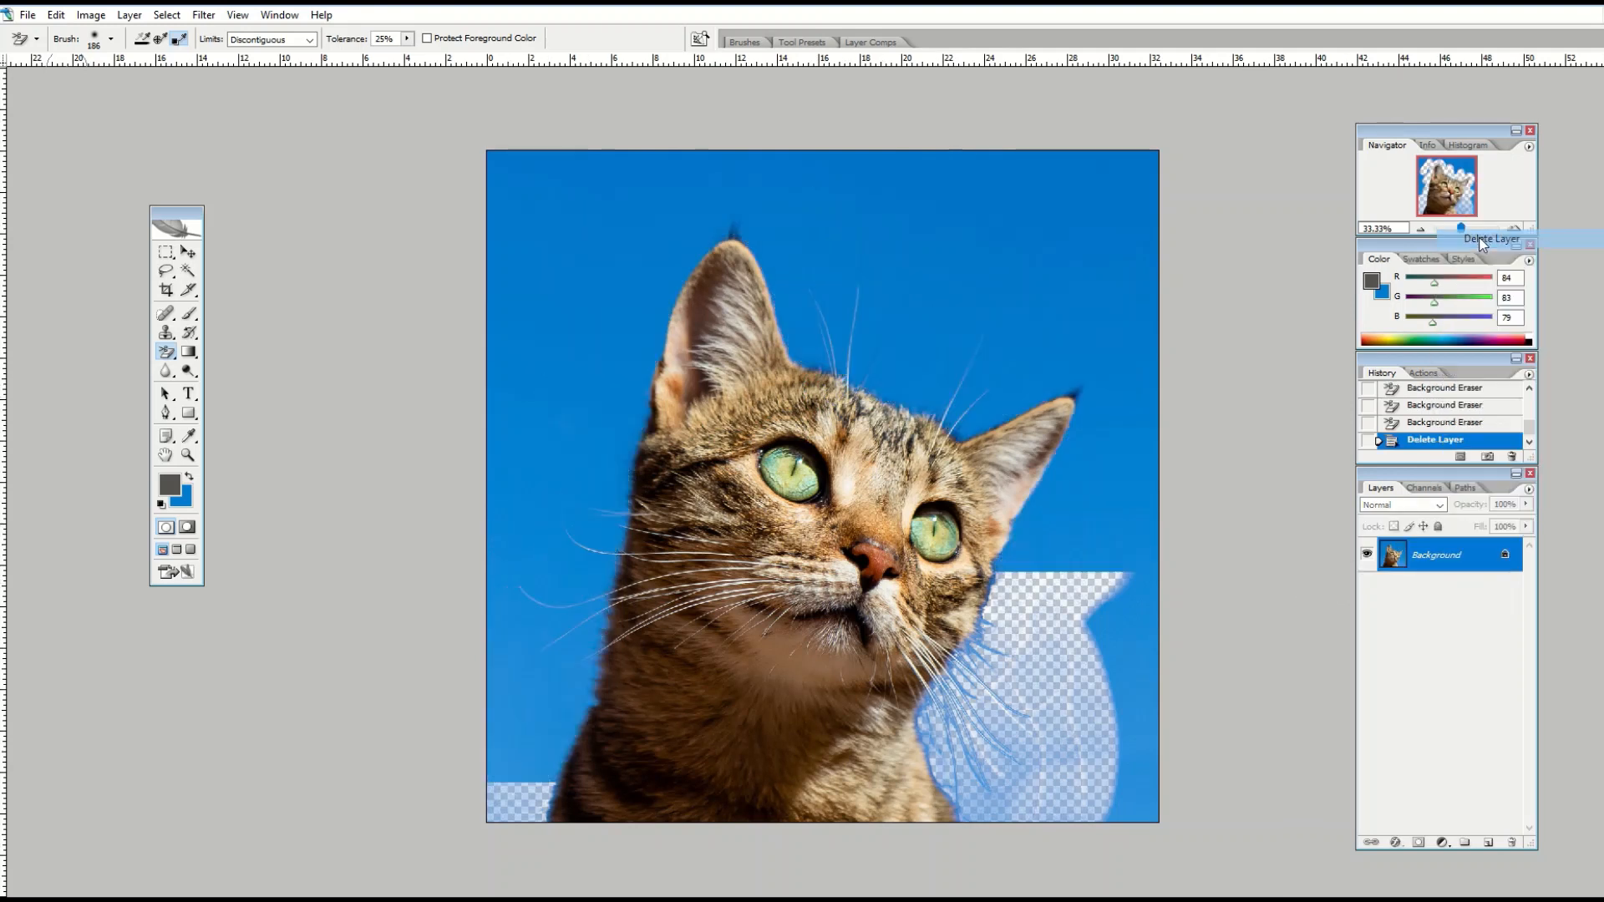
right_click(1433, 562)
left_click(1487, 604)
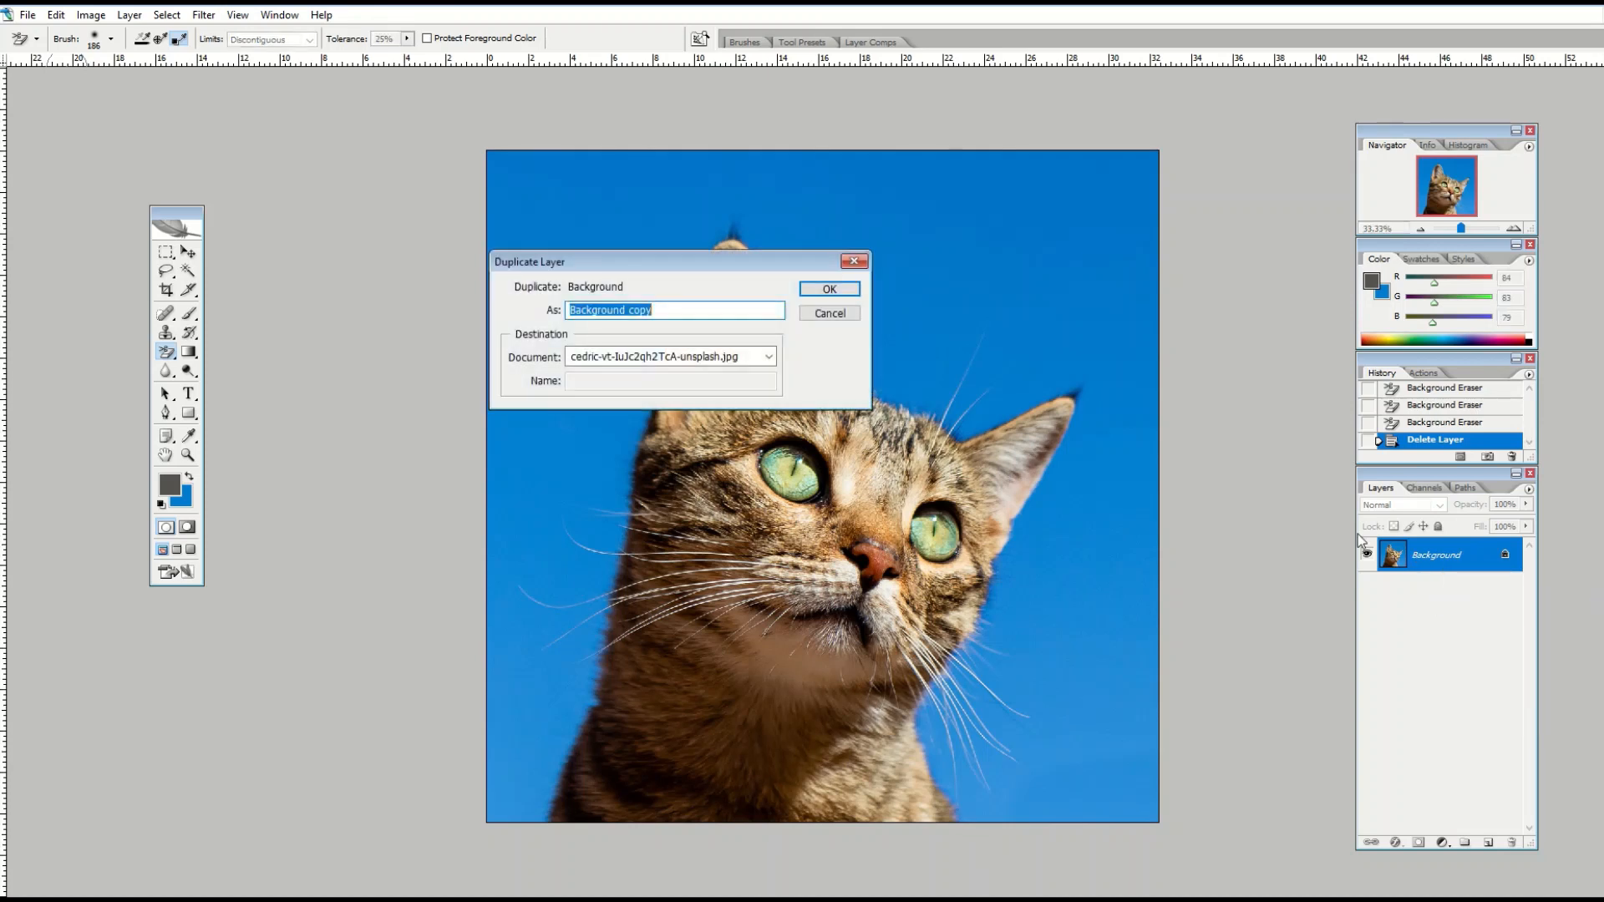
left_click(835, 290)
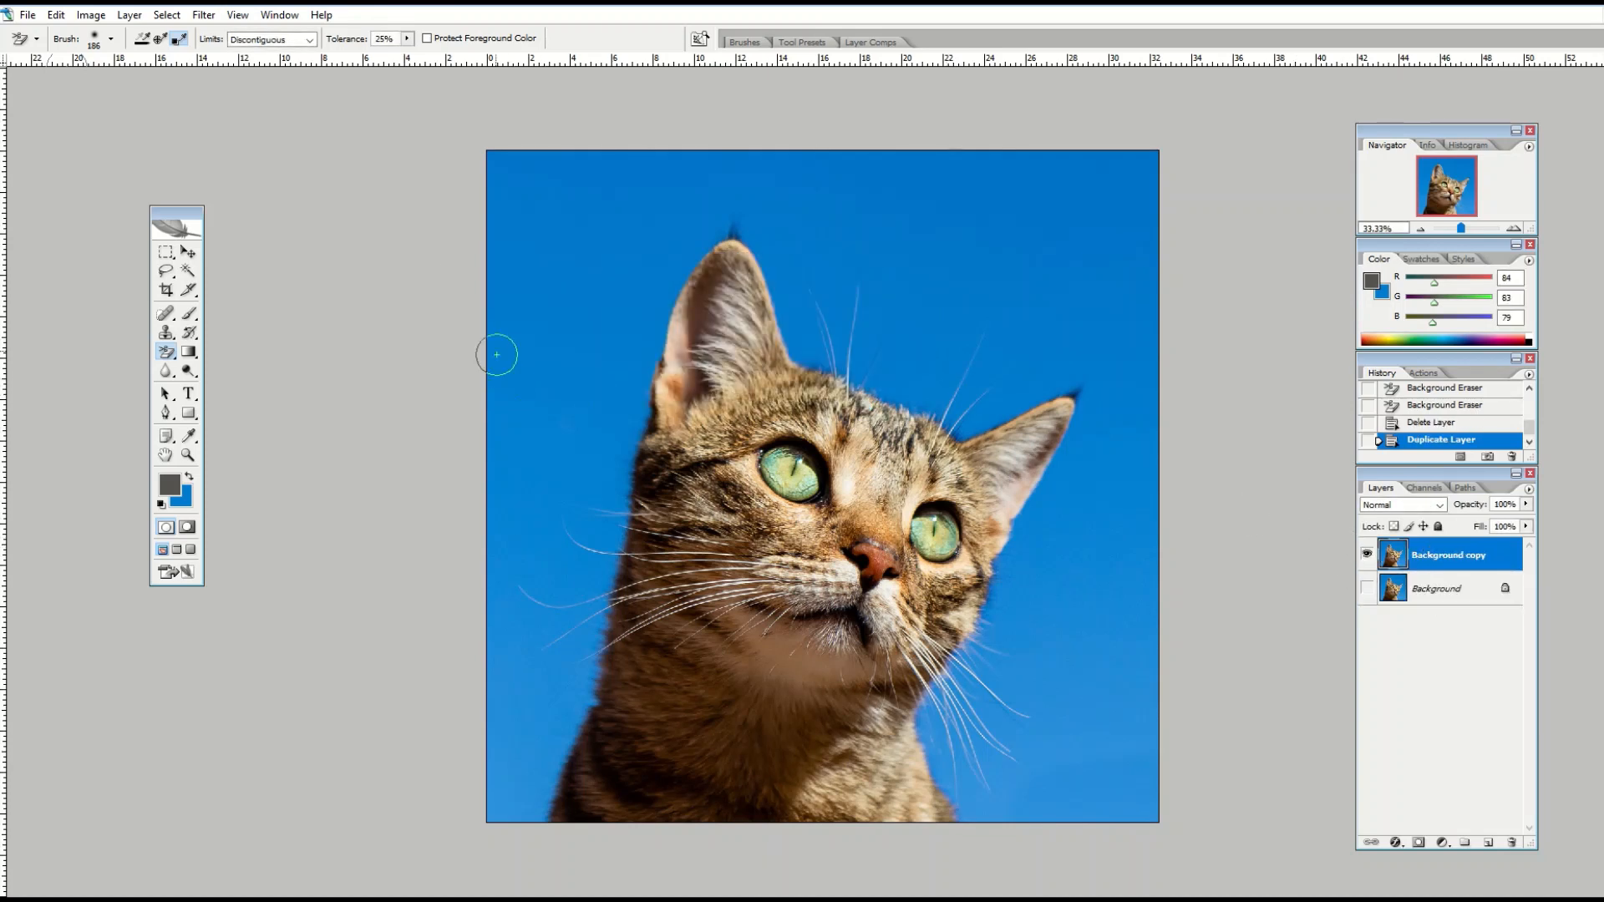
- Set the Background Eraser's tolerance to 50% and erase a wide band of sky around the cat's outline
left_click_drag(167, 351, 224, 371)
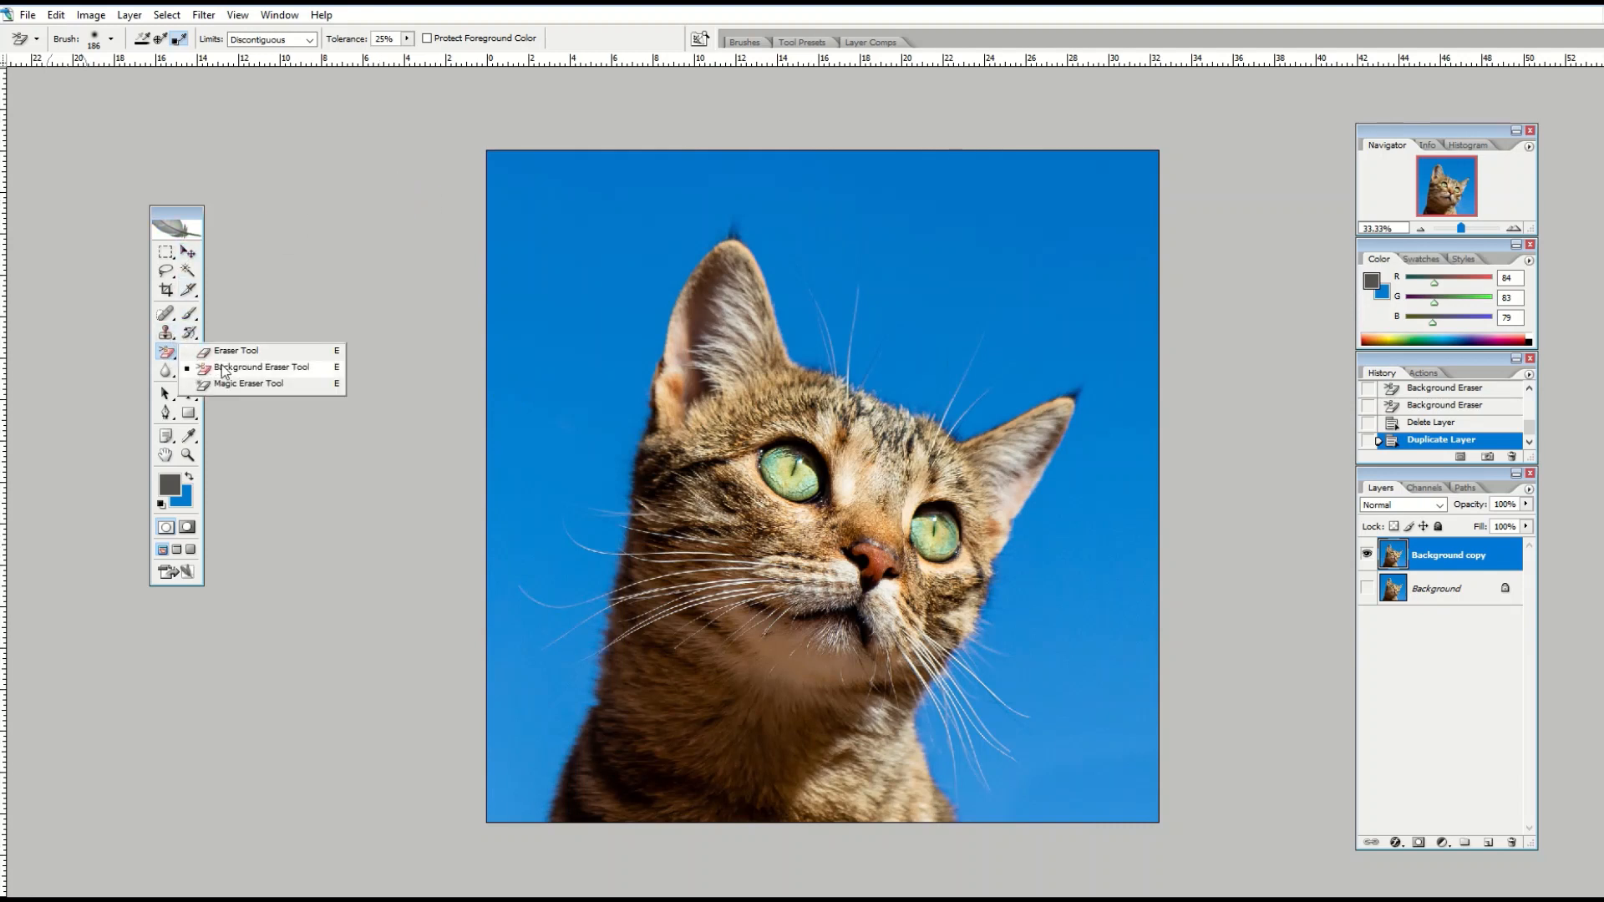
left_click(224, 371)
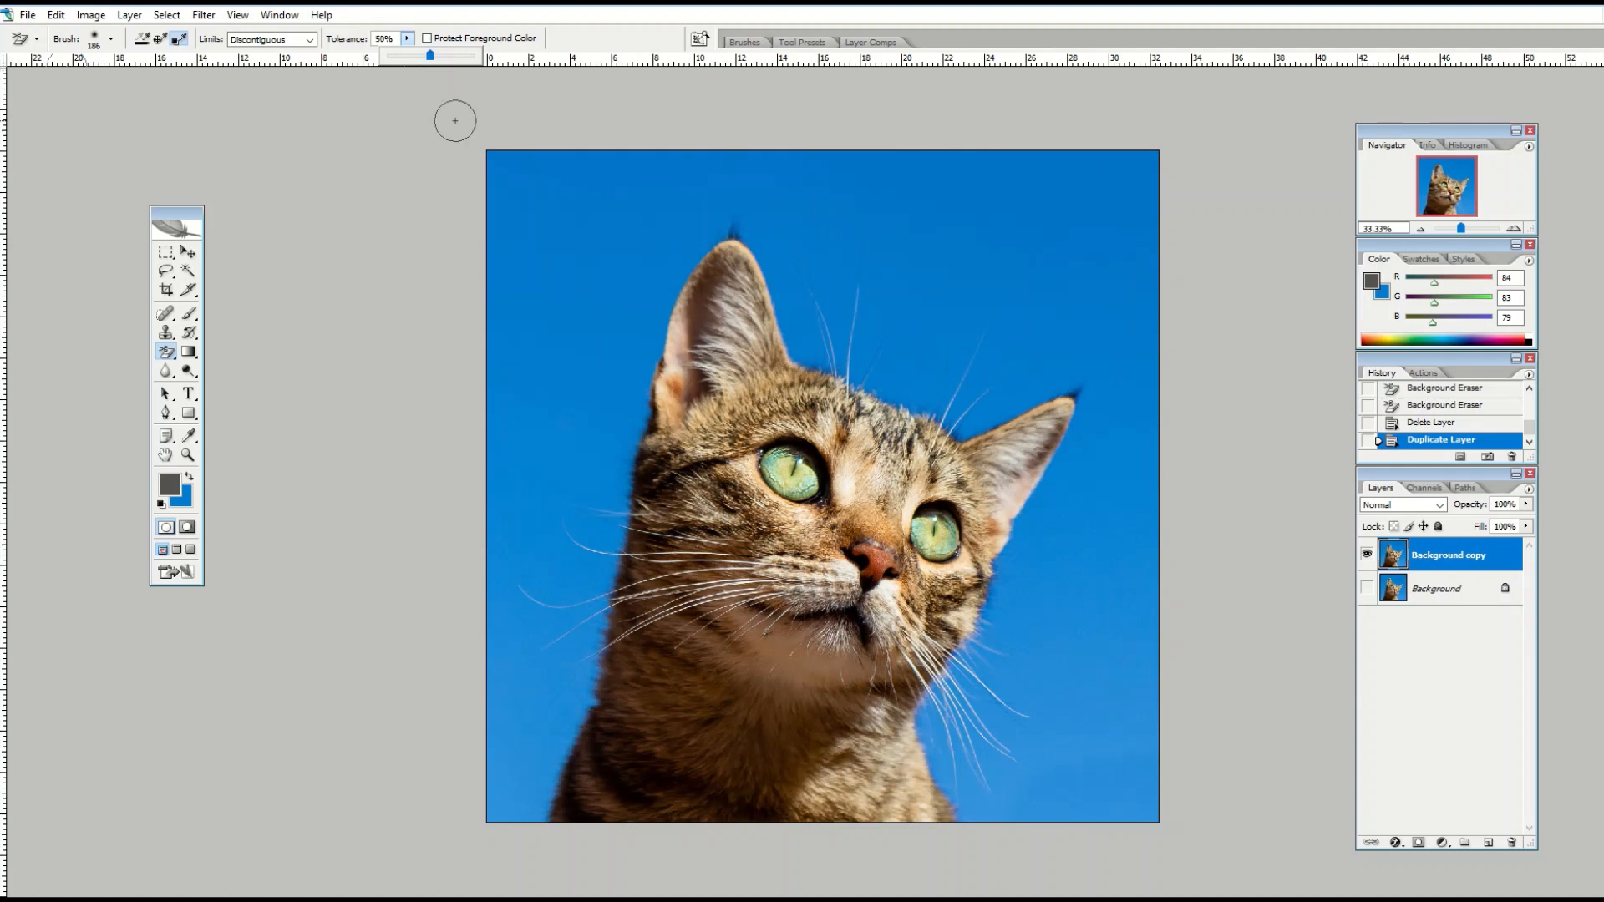
mouse_move(558, 278)
left_mouse_down()
mouse_move(636, 335)
mouse_move(697, 250)
mouse_move(741, 225)
mouse_move(806, 349)
mouse_move(849, 373)
mouse_move(964, 420)
mouse_move(1050, 388)
mouse_move(1091, 394)
mouse_move(940, 720)
mouse_move(978, 806)
mouse_move(1024, 650)
mouse_move(1057, 797)
mouse_move(1040, 824)
mouse_move(1053, 594)
mouse_move(1125, 391)
mouse_move(1108, 368)
mouse_move(1023, 355)
left_mouse_up()
mouse_move(634, 357)
left_mouse_down()
mouse_move(582, 725)
mouse_move(532, 813)
mouse_move(510, 813)
mouse_move(488, 735)
mouse_move(491, 591)
mouse_move(538, 721)
mouse_move(594, 375)
left_mouse_up()
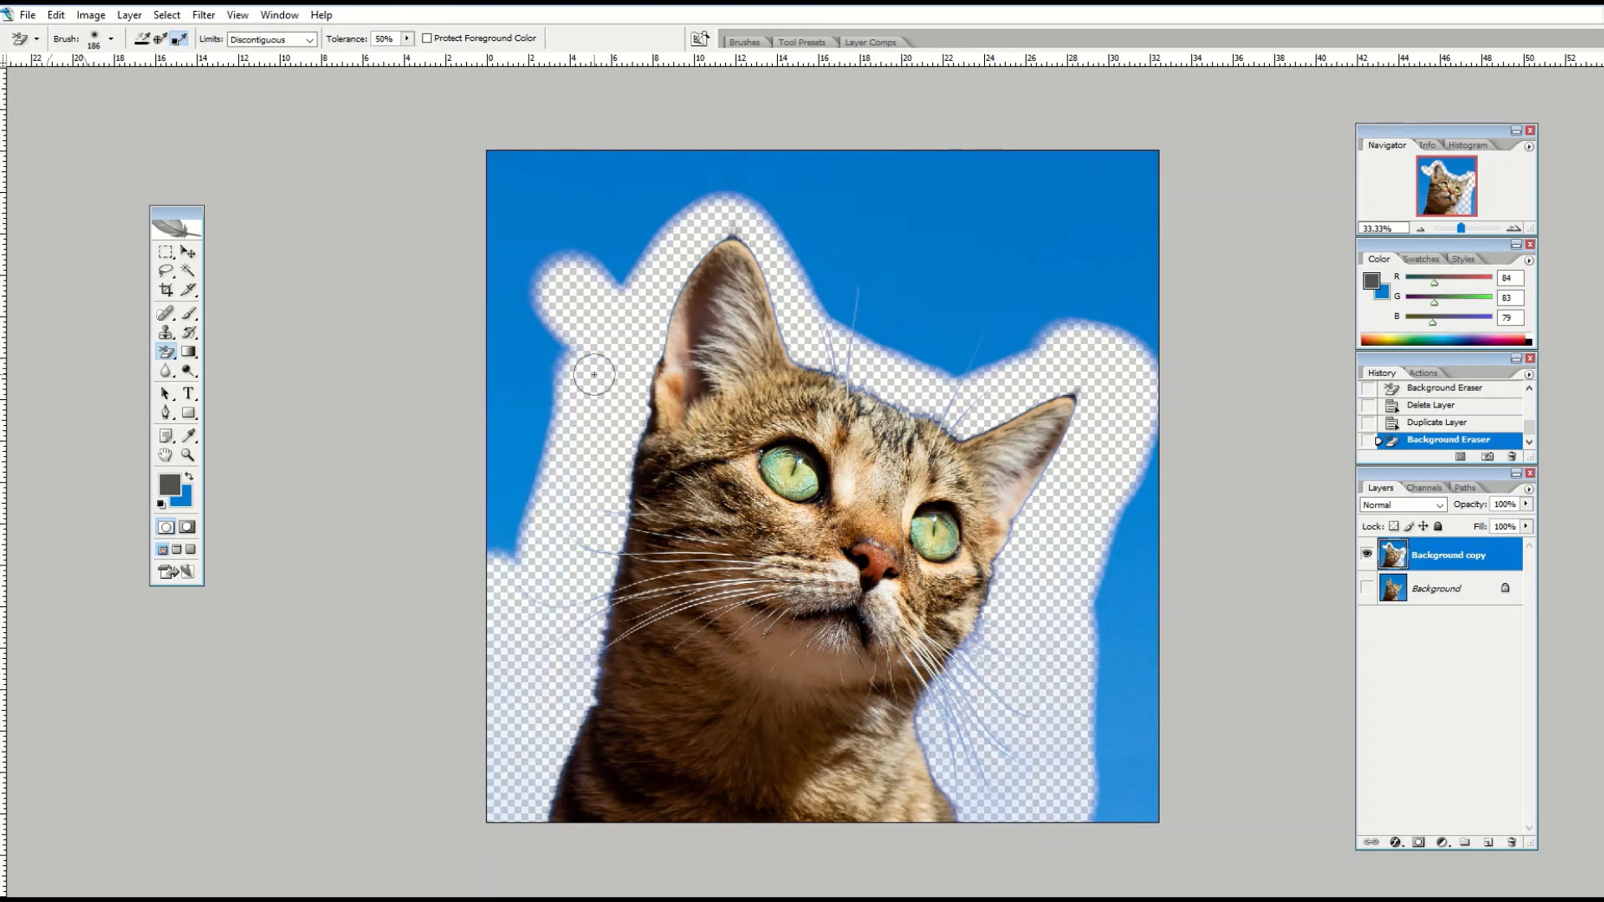
mouse_move(810, 257)
left_mouse_down()
mouse_move(831, 301)
mouse_move(952, 355)
mouse_move(1093, 317)
left_mouse_up()
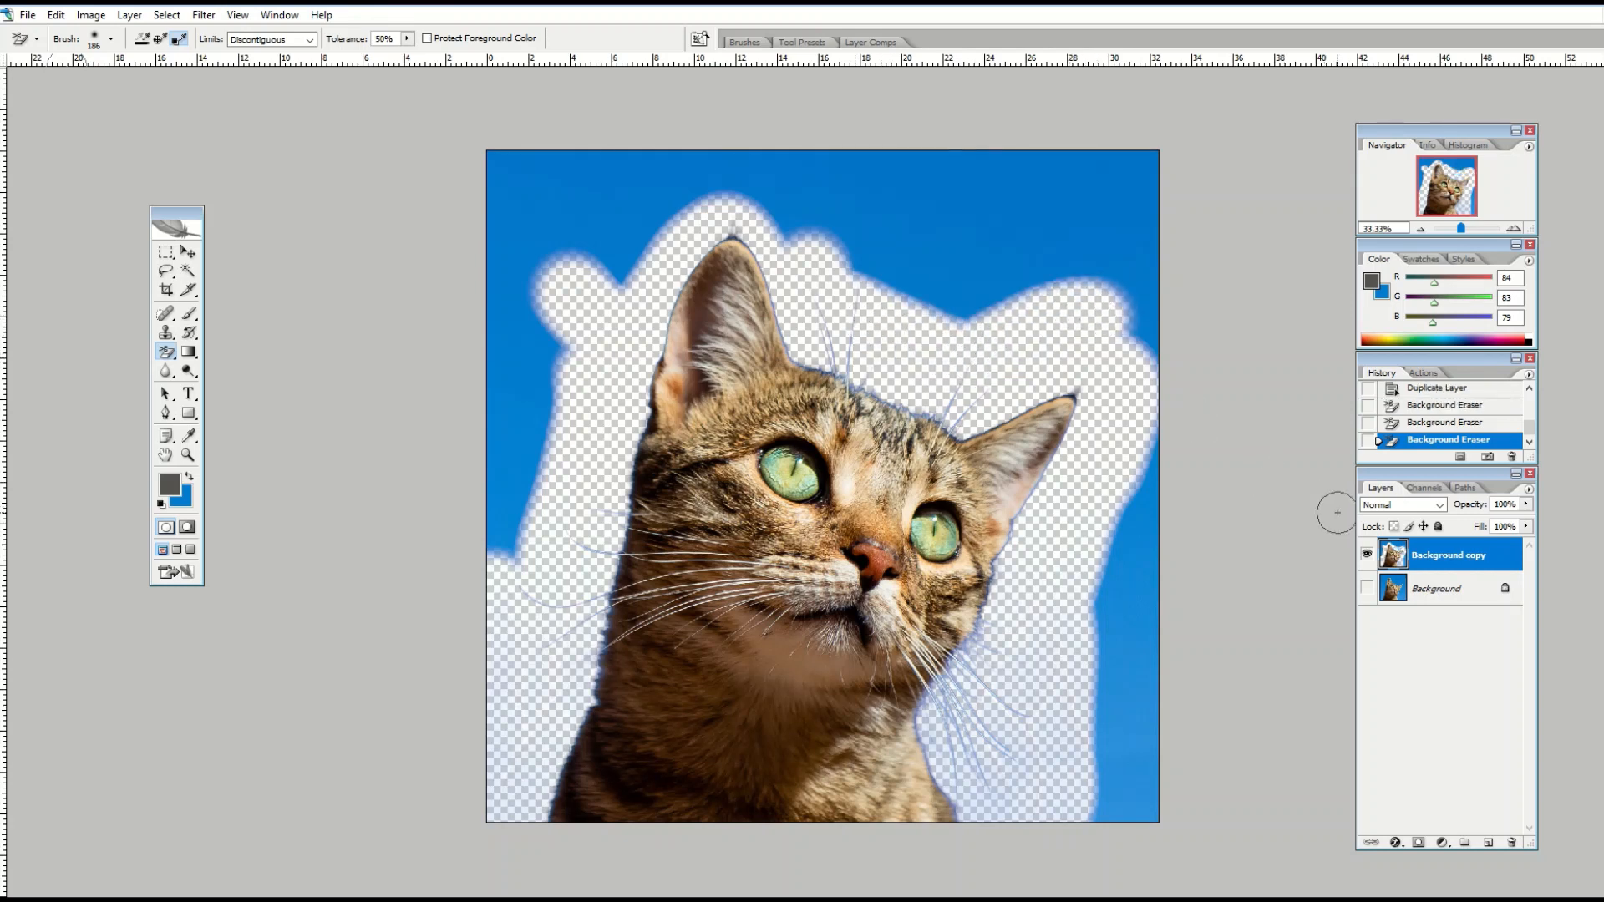
- Remove the remaining blue sky with the Magic Eraser at tolerance 50
right_click(166, 352)
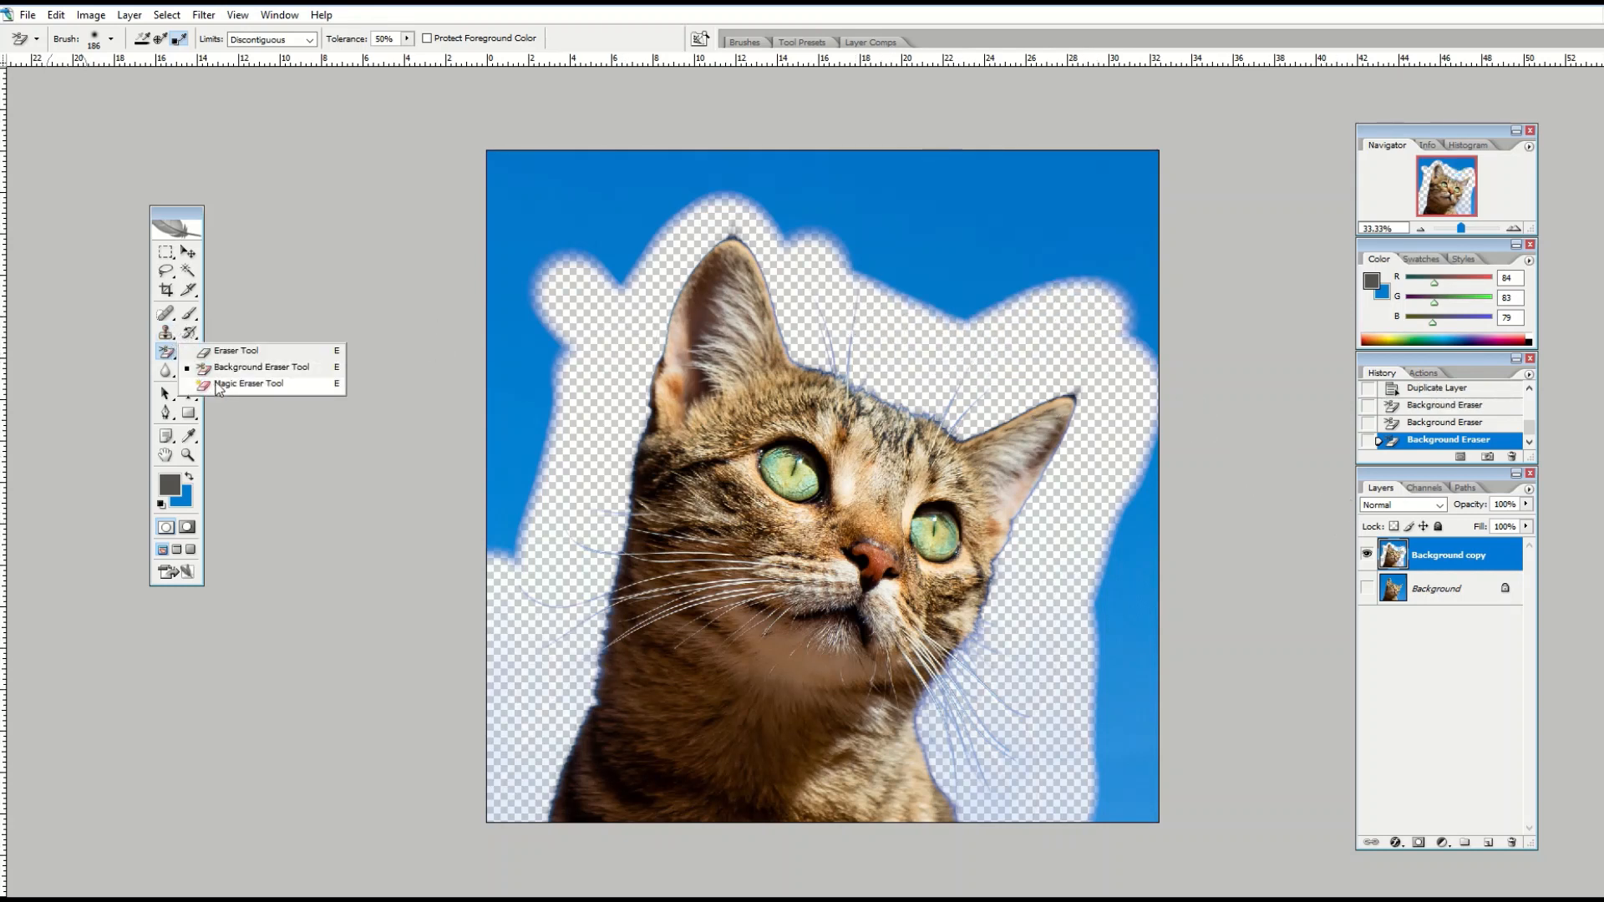
left_click(250, 390)
left_click(504, 332)
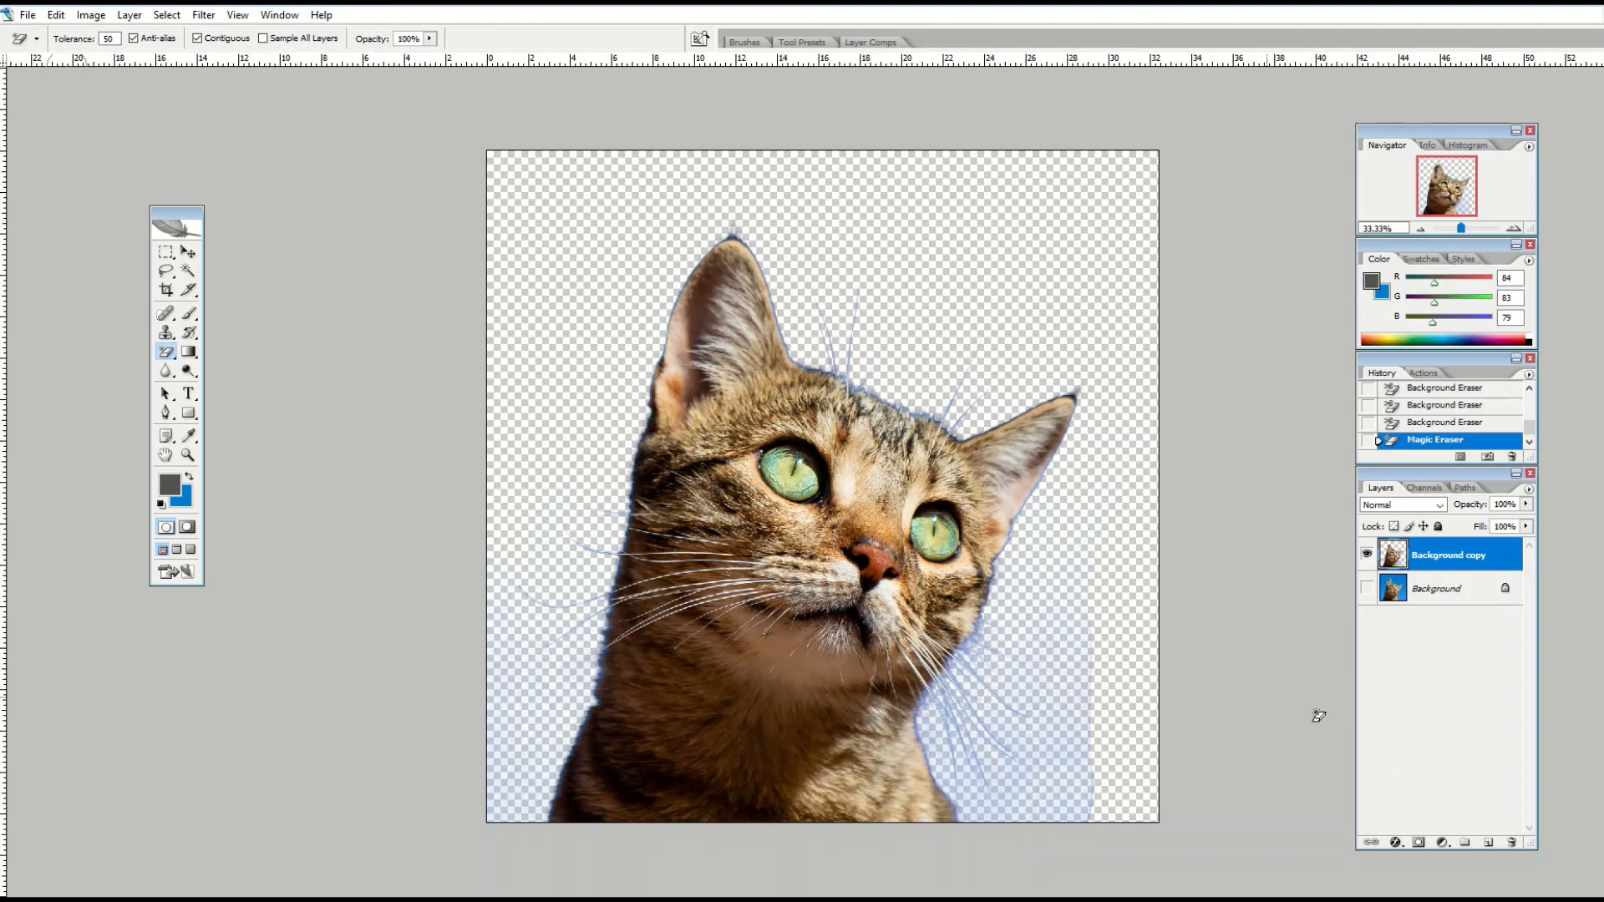
- Add a new layer beneath Background copy and set the foreground colour to magenta (de00ff)
left_click(1490, 844)
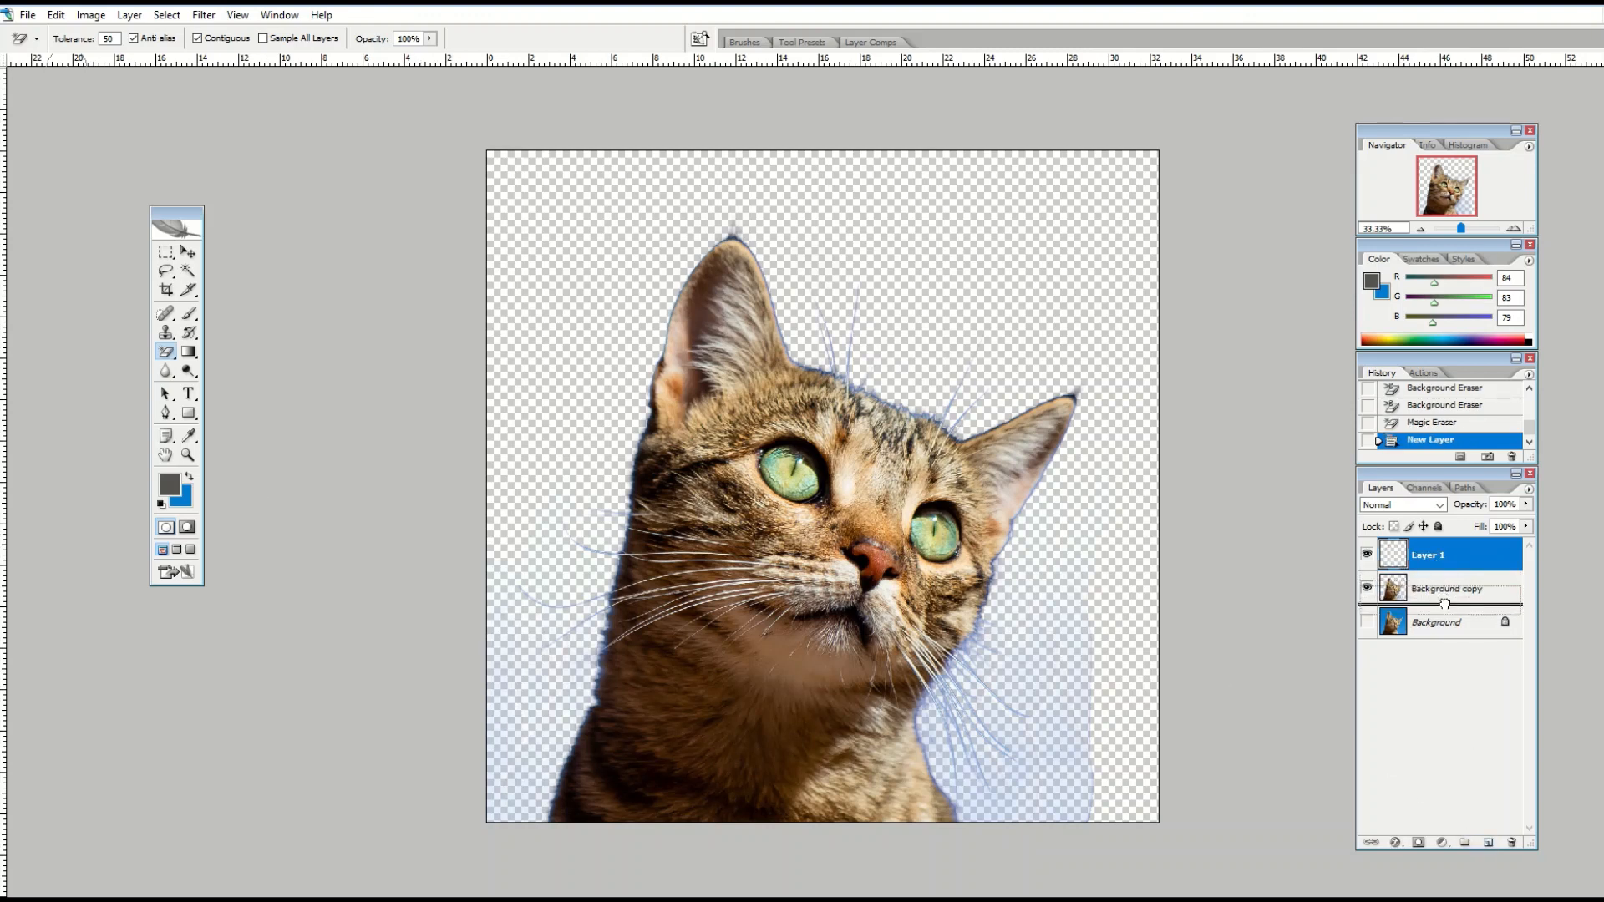
left_click_drag(1445, 590, 1454, 607)
left_click(167, 485)
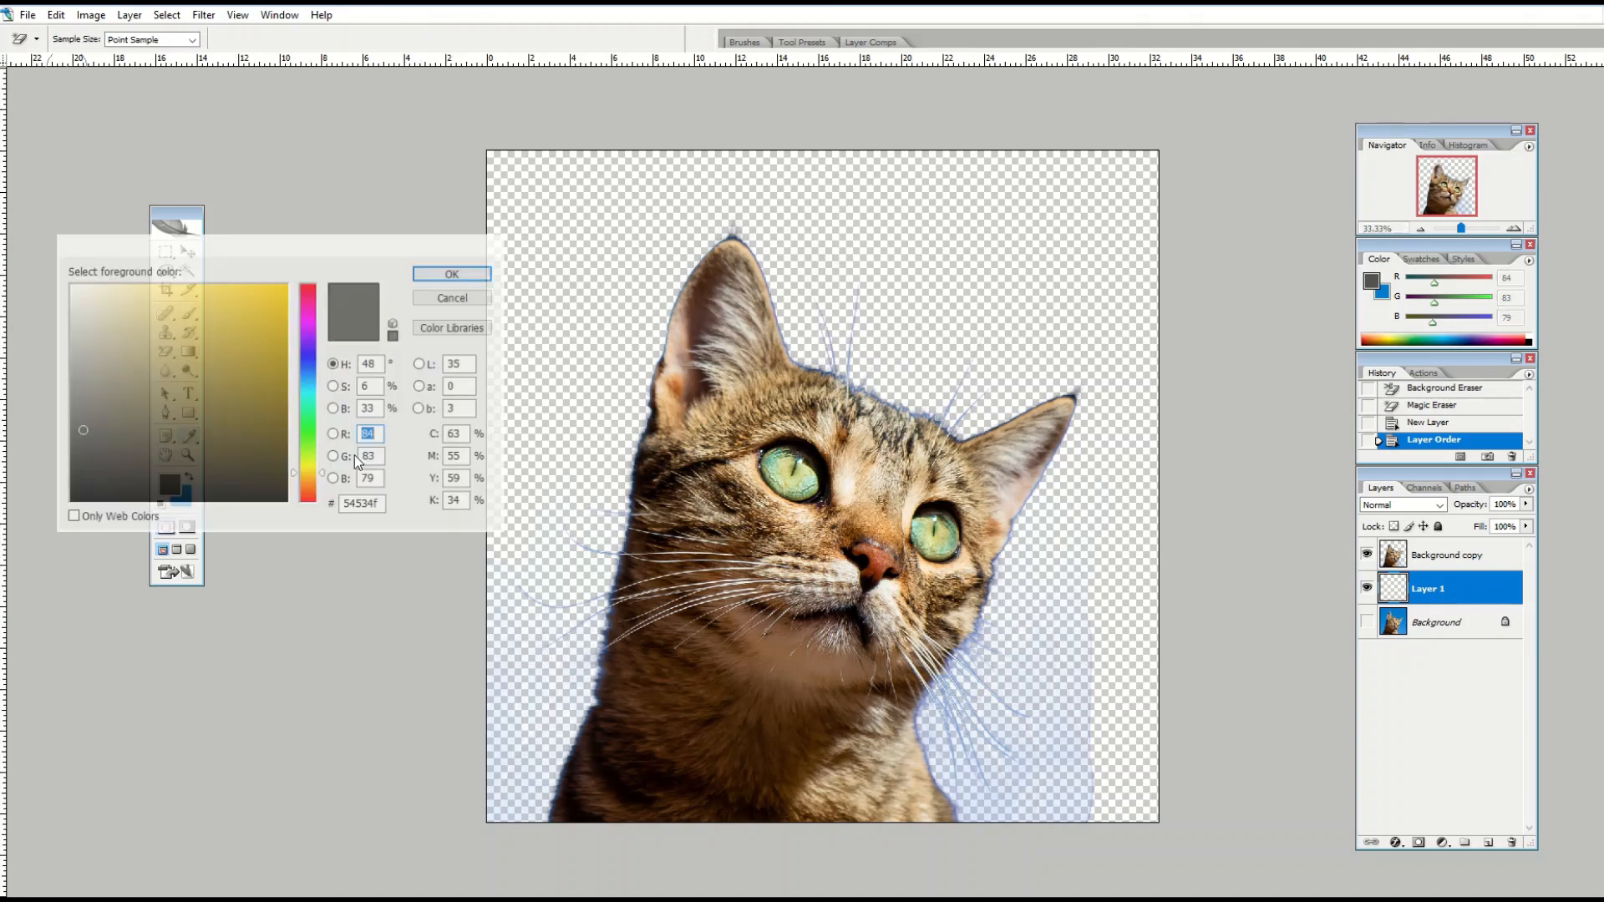
left_click(309, 325)
left_click_drag(242, 337, 357, 257)
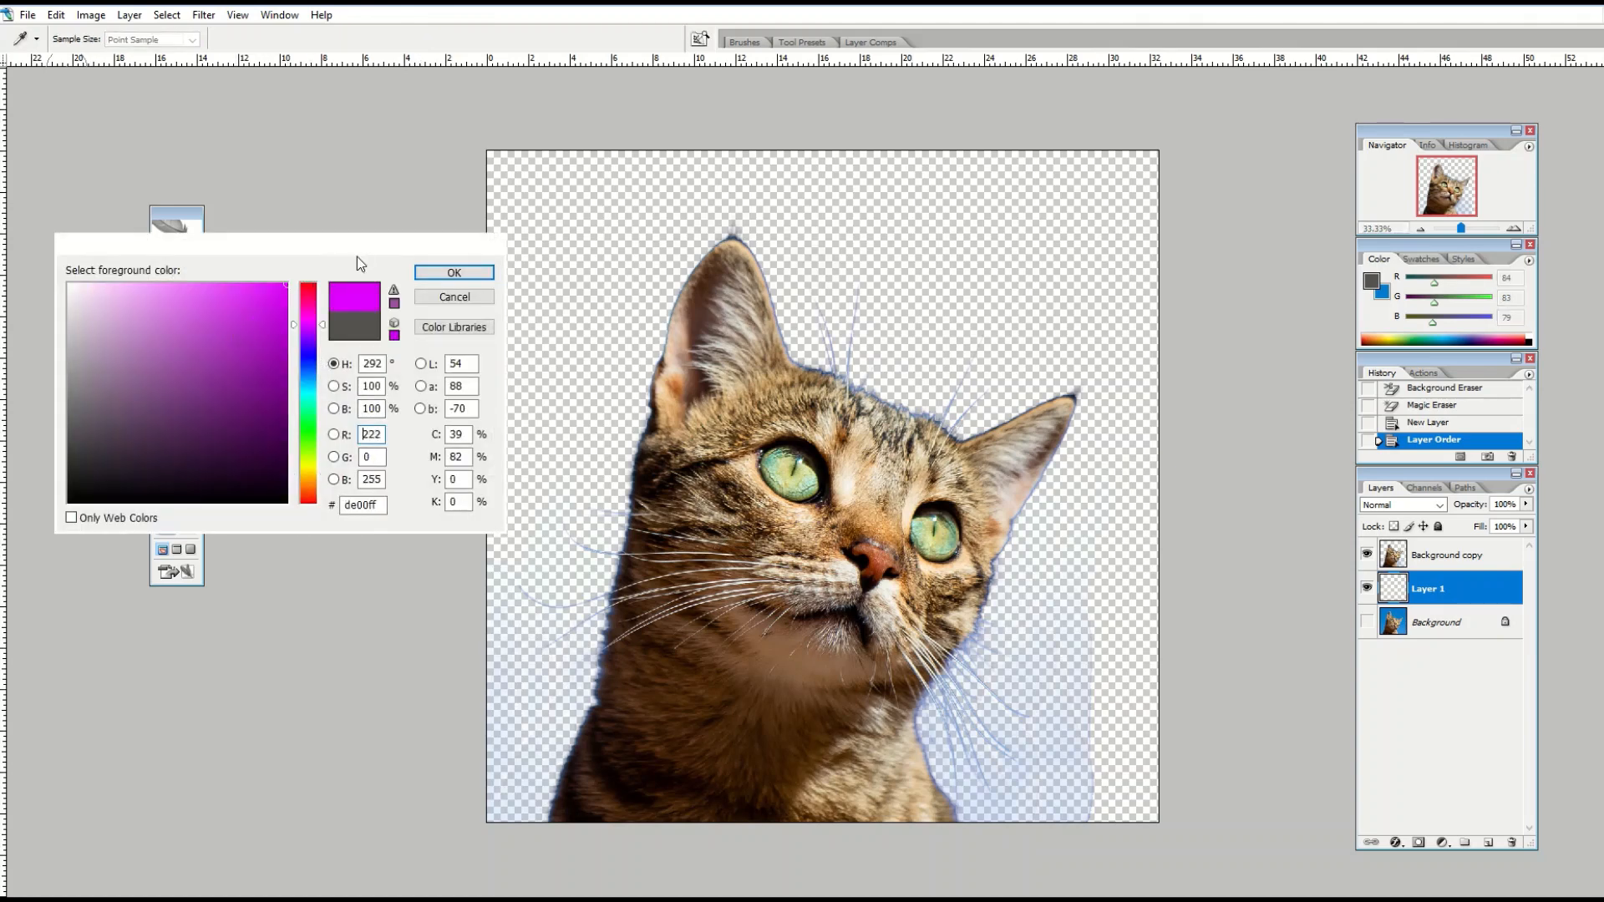
left_click(454, 273)
- Fill the new layer behind the cat with the magenta foreground colour using the Paint Bucket
left_click(167, 357)
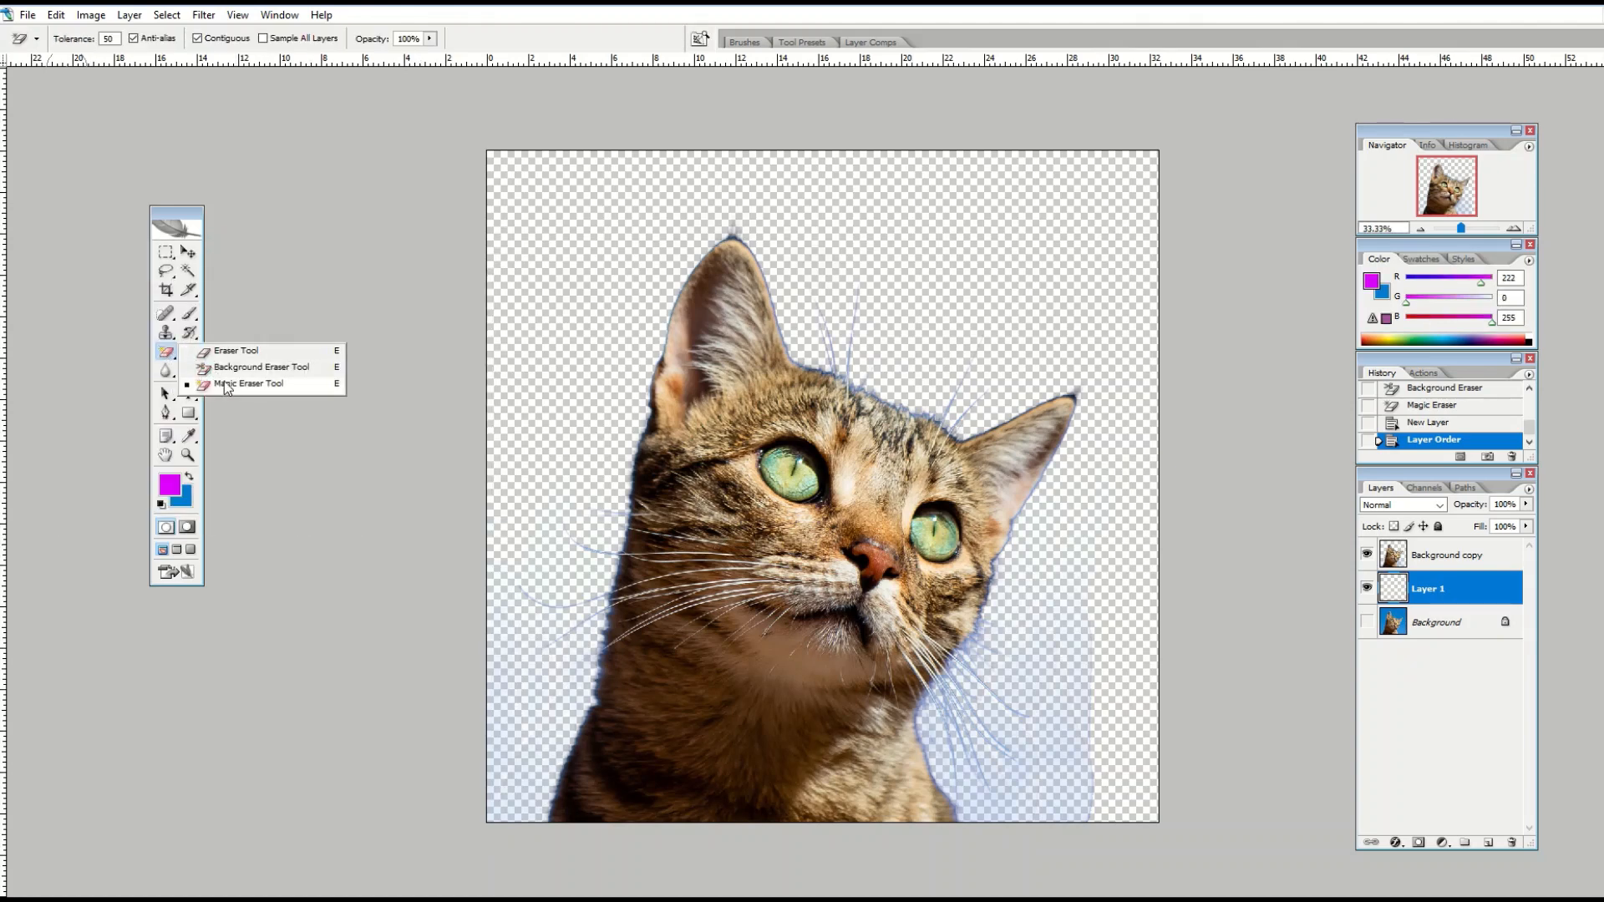
left_click(188, 354)
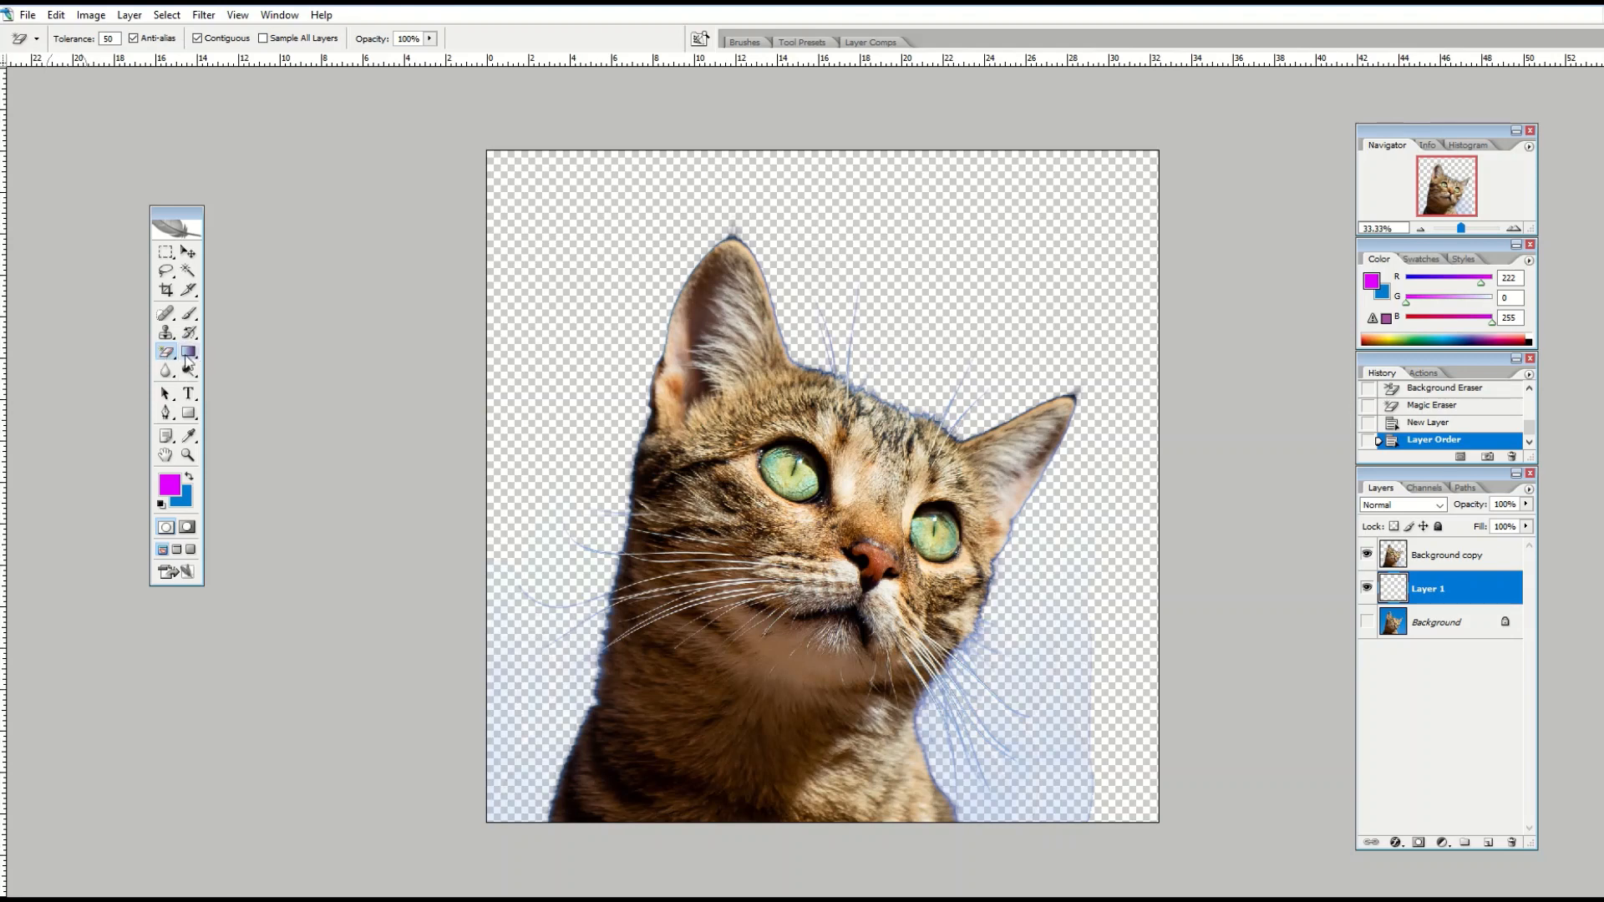
left_click_drag(188, 355, 248, 369)
left_click(494, 355)
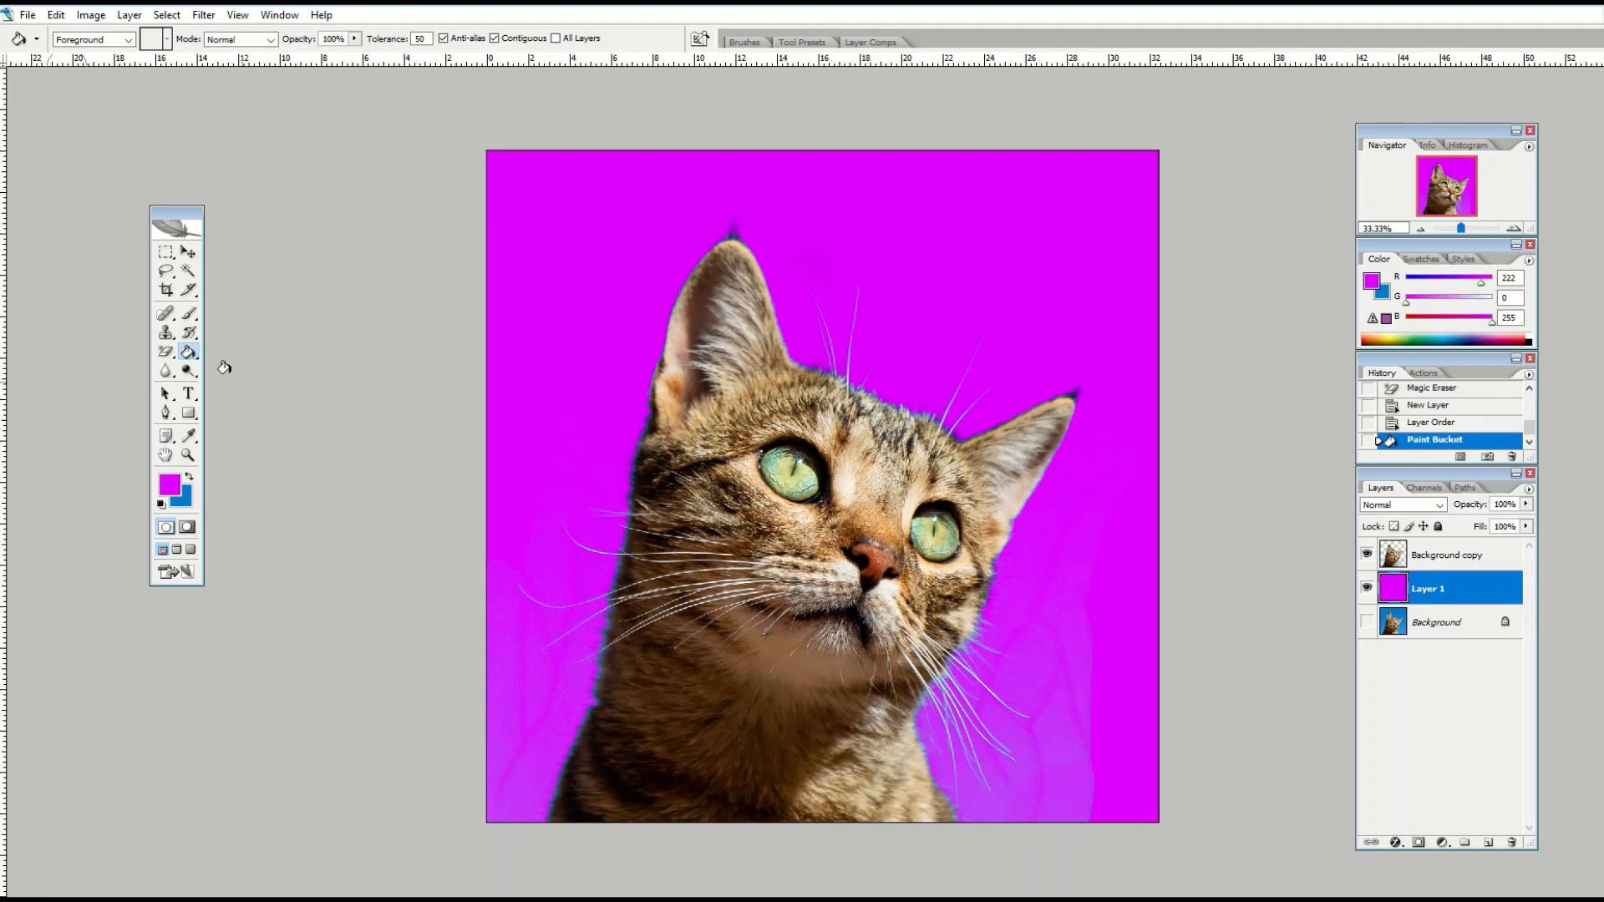
- With the Background Eraser chosen, duplicate the light-trail photo's Background layer as Background copy and hide the original
left_click(167, 357)
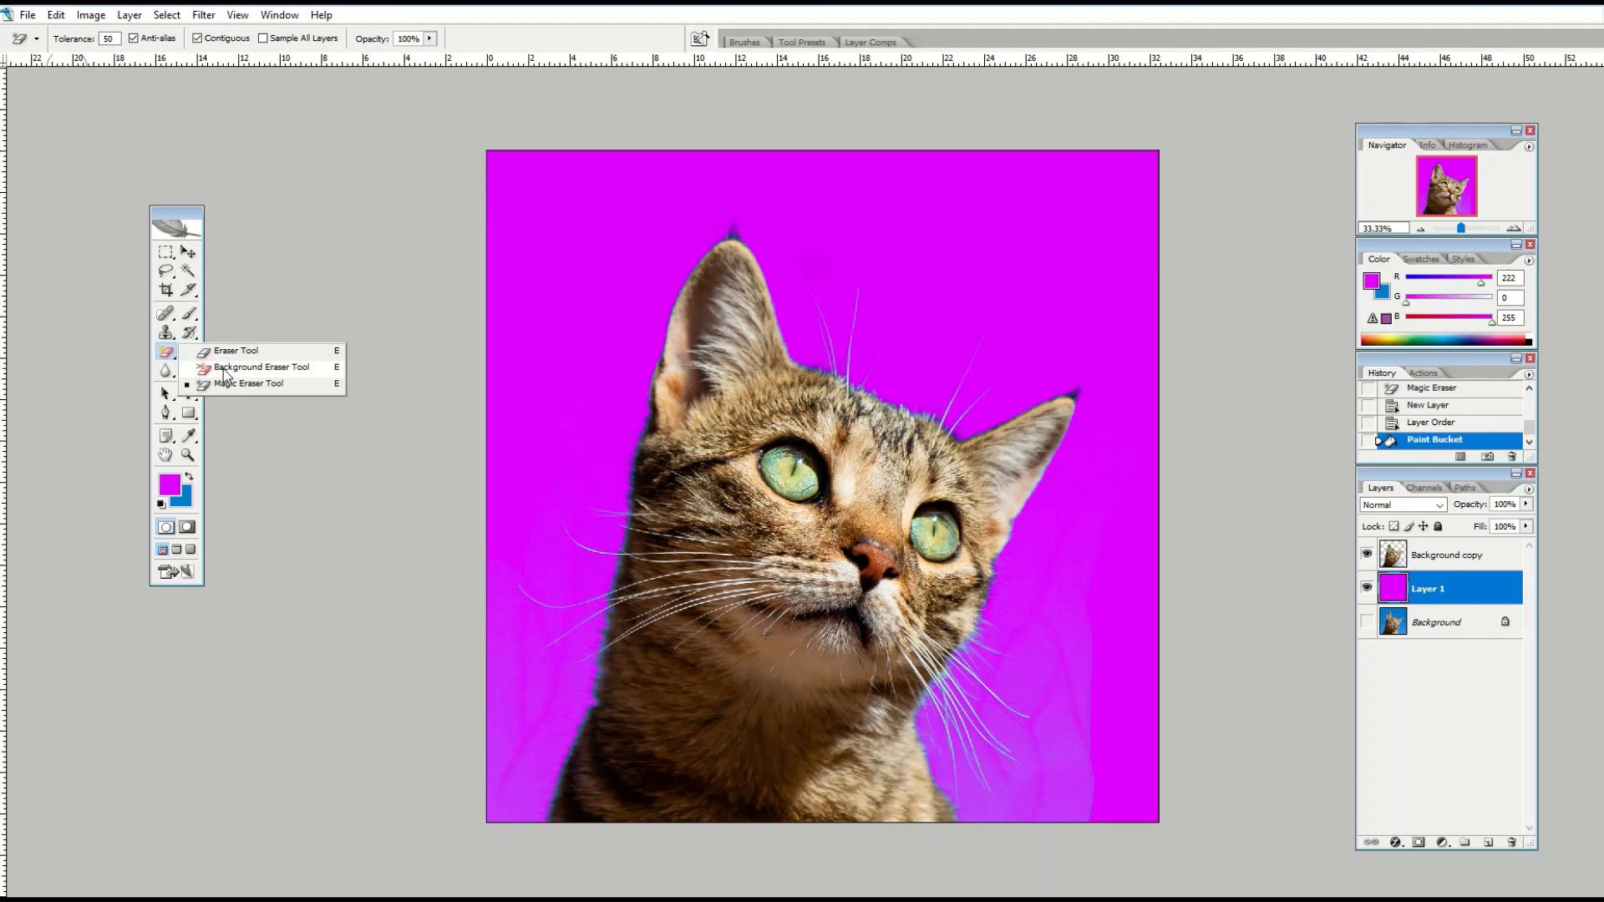
left_click(251, 368)
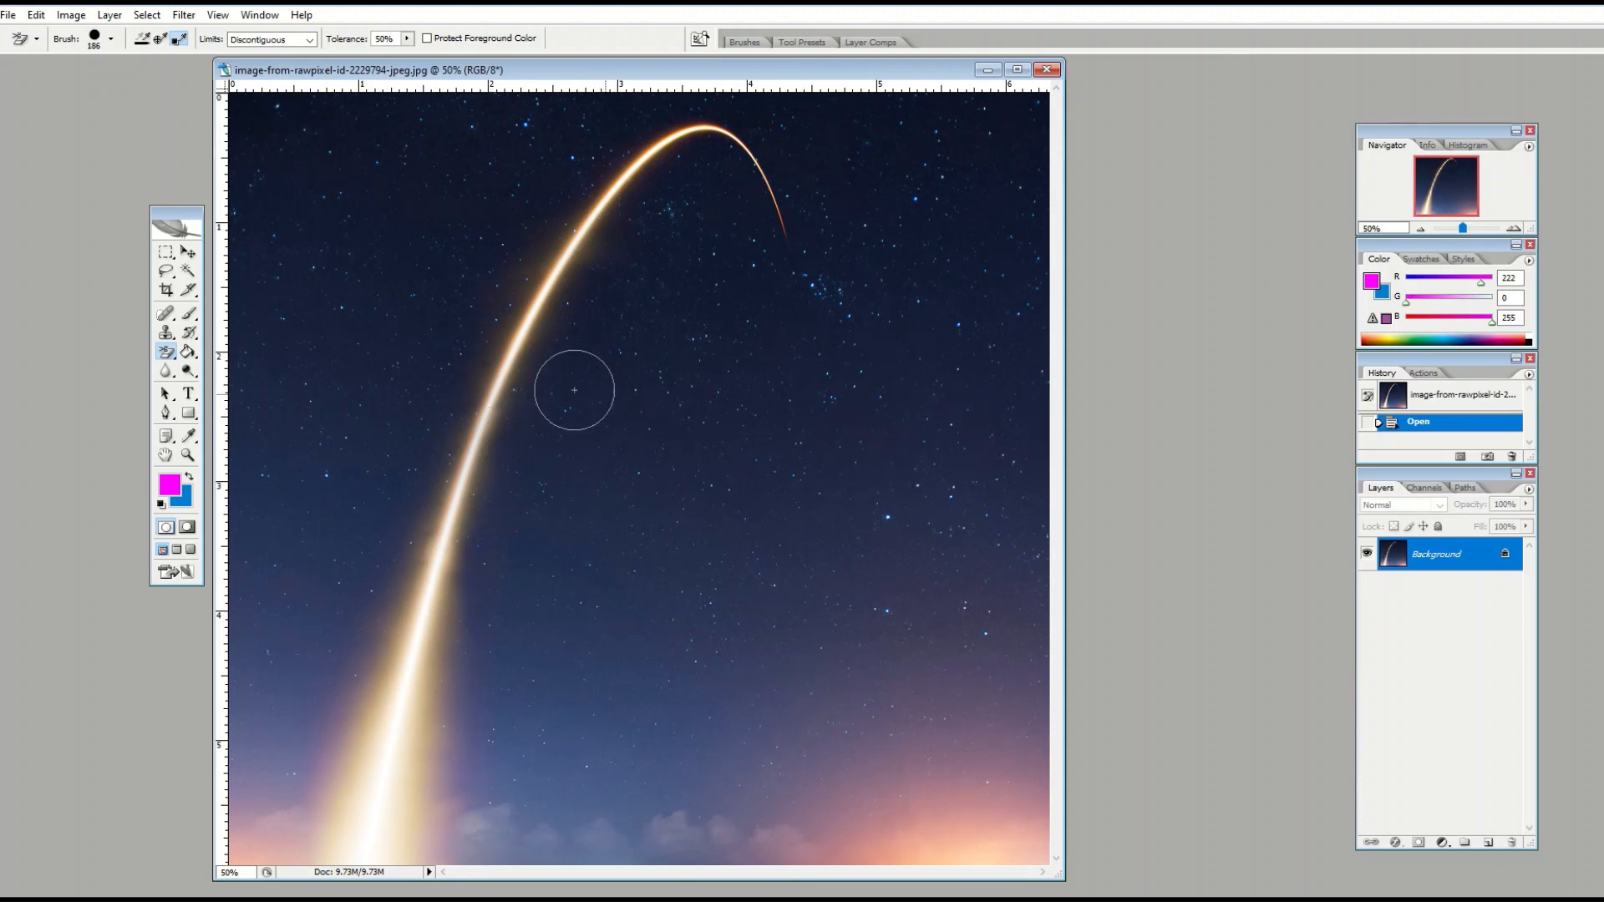
right_click(1430, 565)
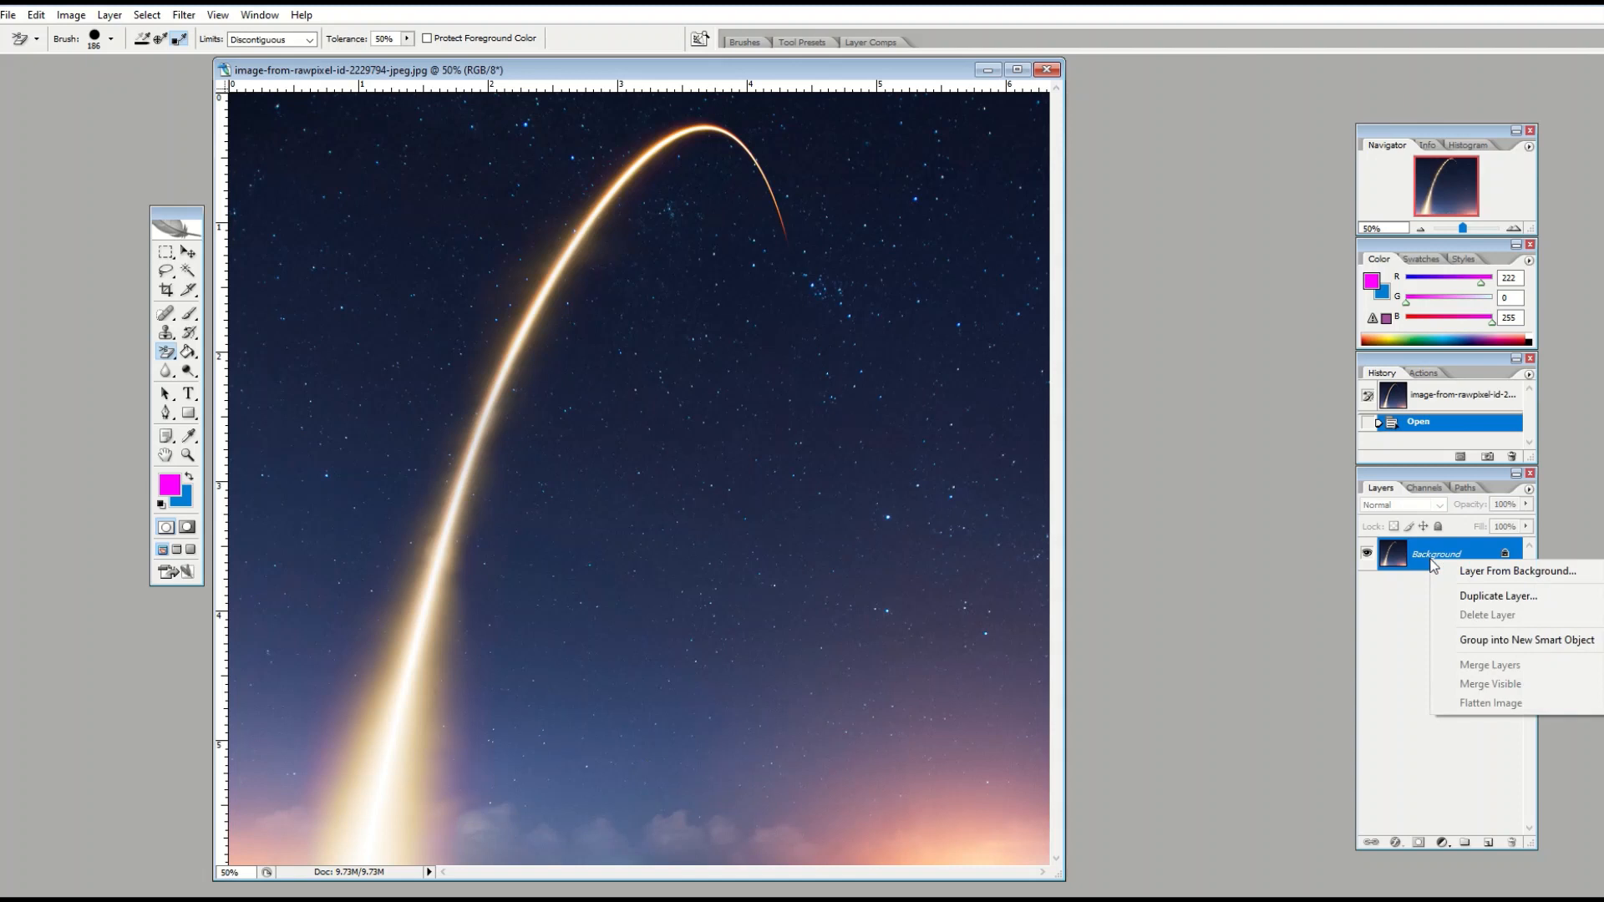
left_click(1466, 595)
left_click(850, 290)
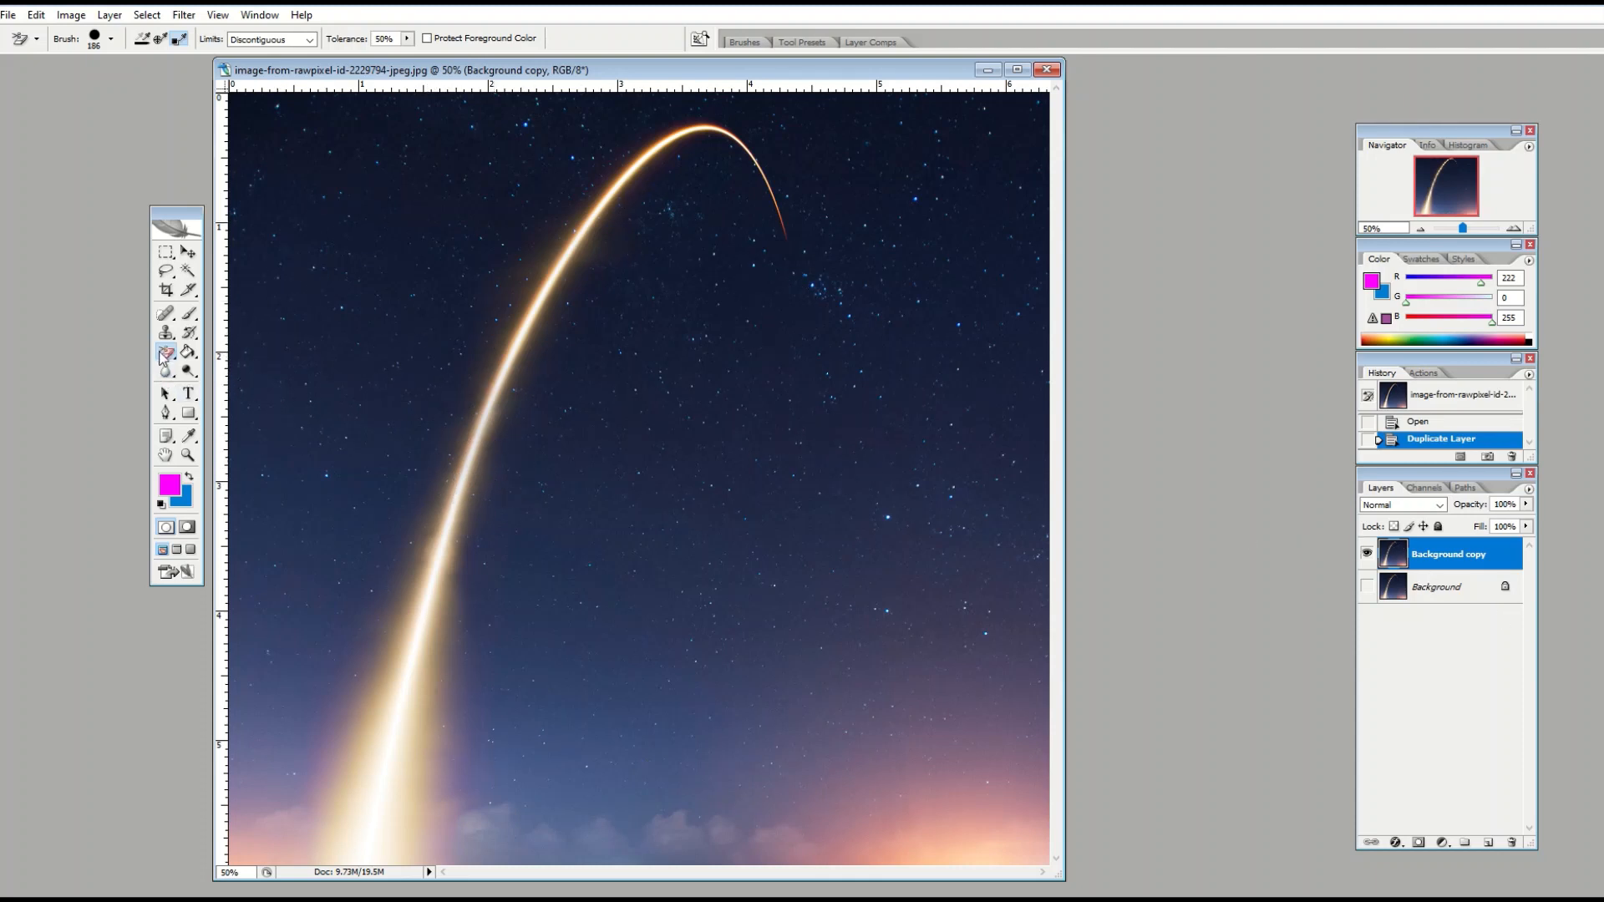
- Erase one hard-edged test spot in the night sky beside the light trail with the regular Eraser and undo it
left_click_drag(163, 358, 230, 351)
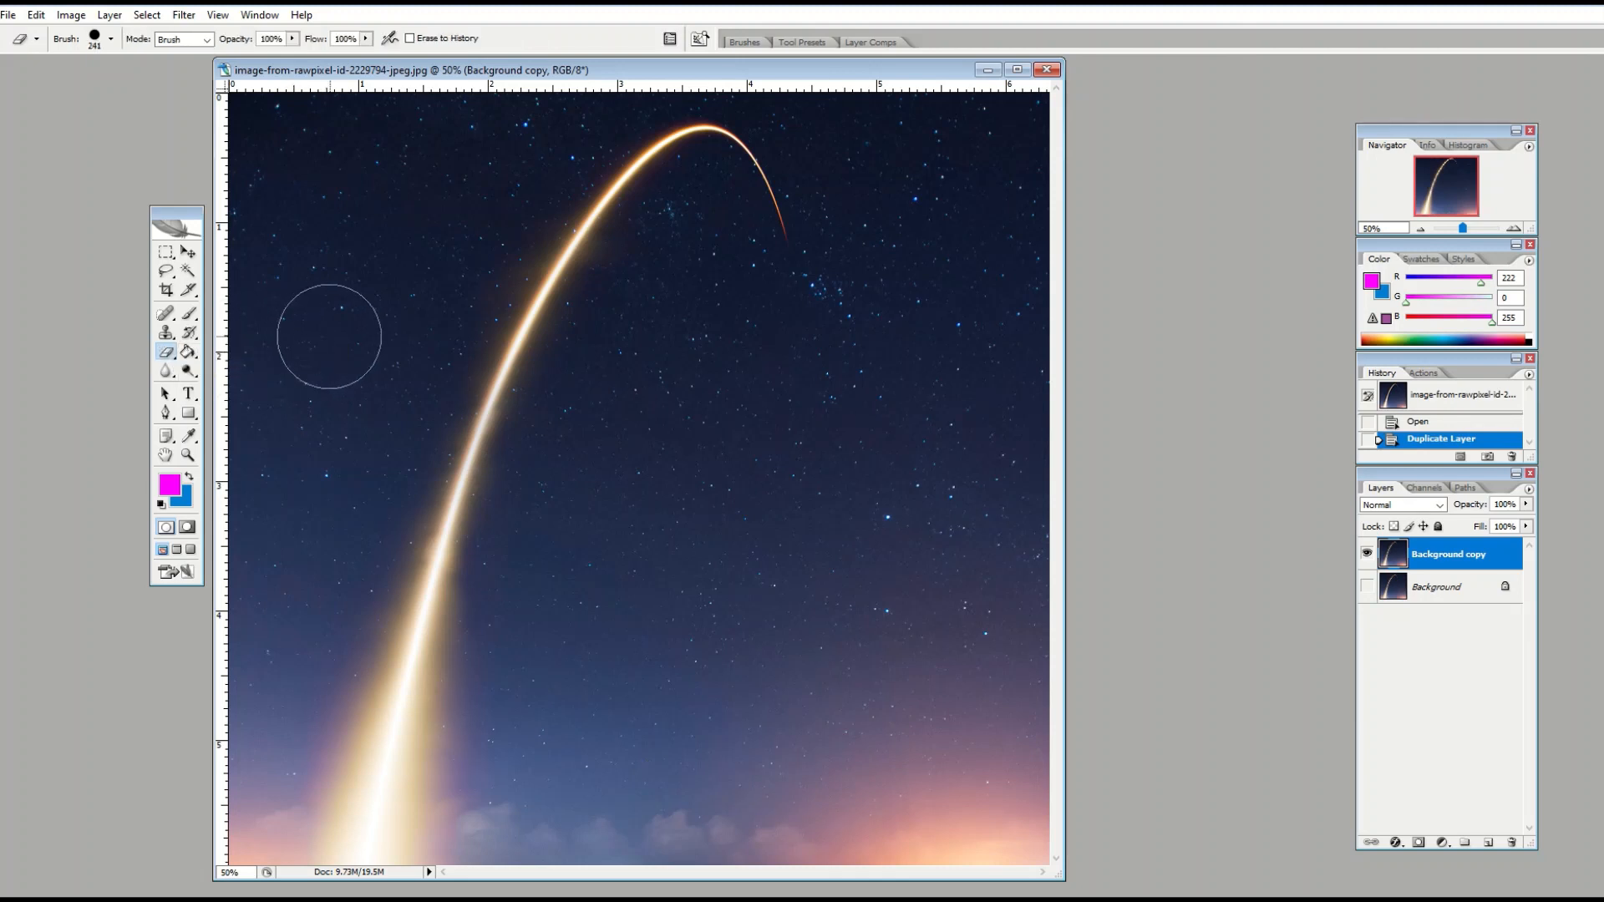
left_click(329, 337)
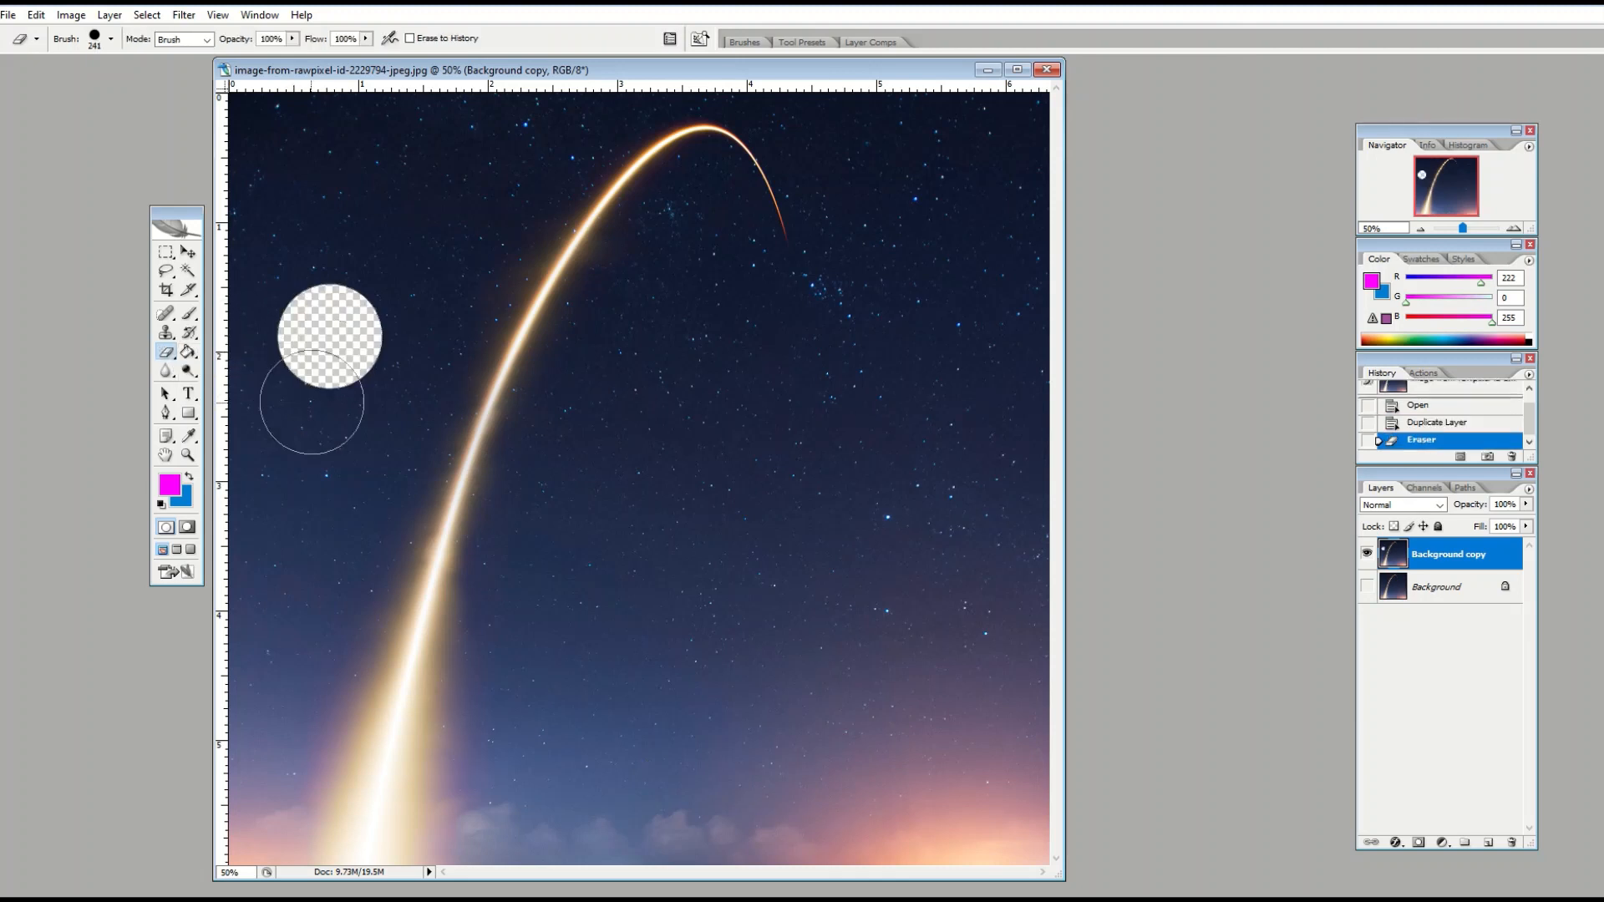
left_click(36, 15)
left_click(50, 34)
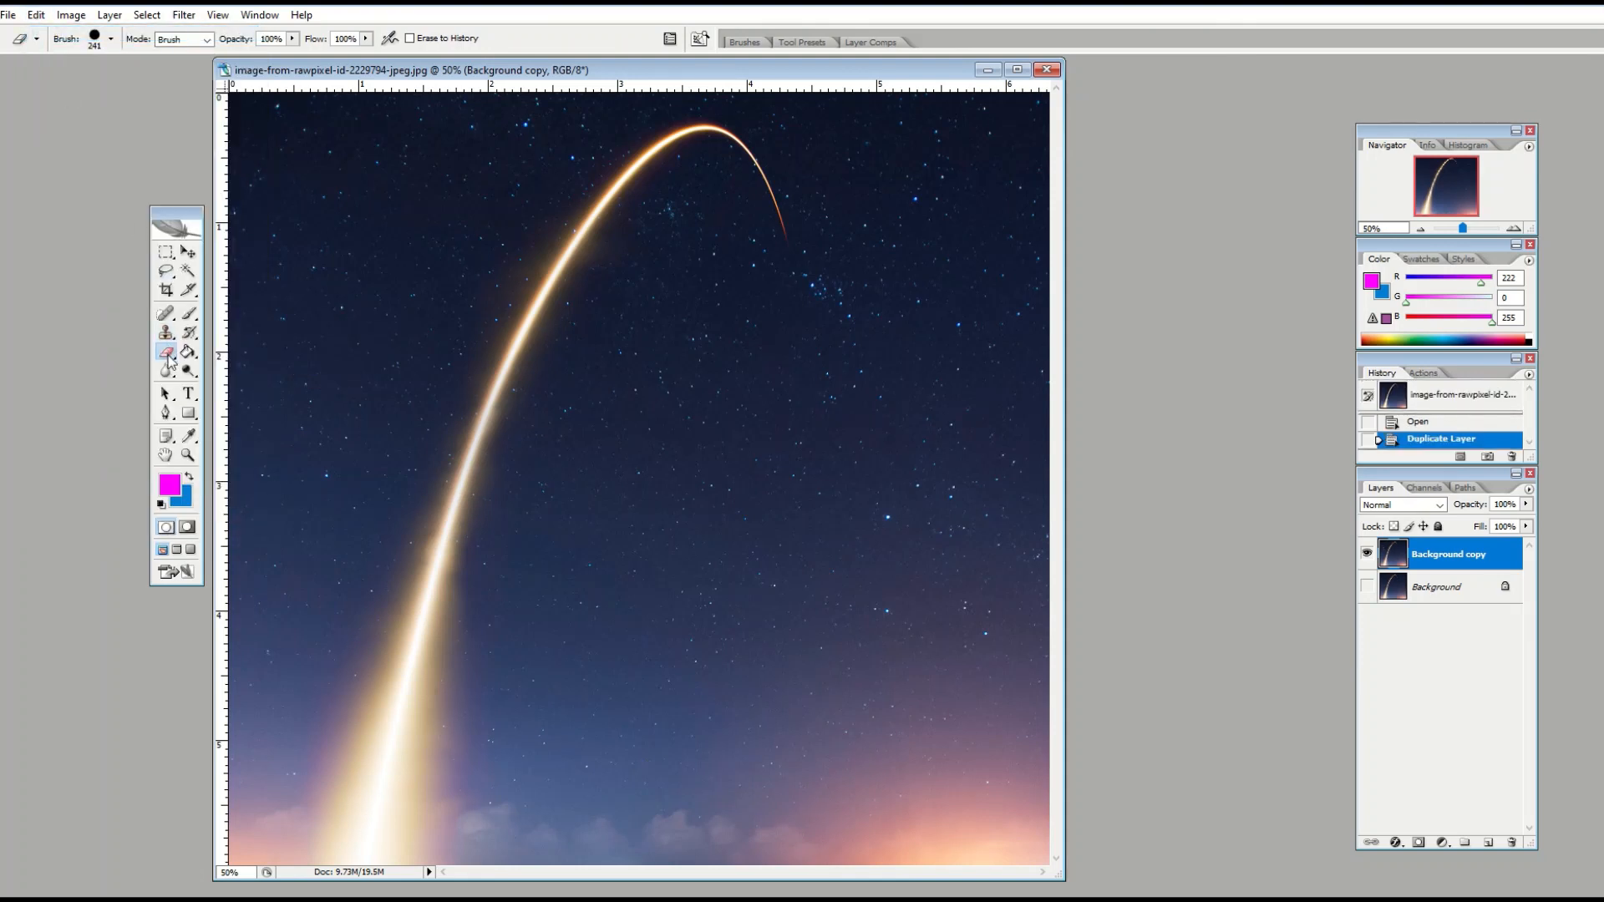
- Test the Background Eraser at 50% tolerance with one spot in the sky beside the light trail and undo it
right_click(167, 357)
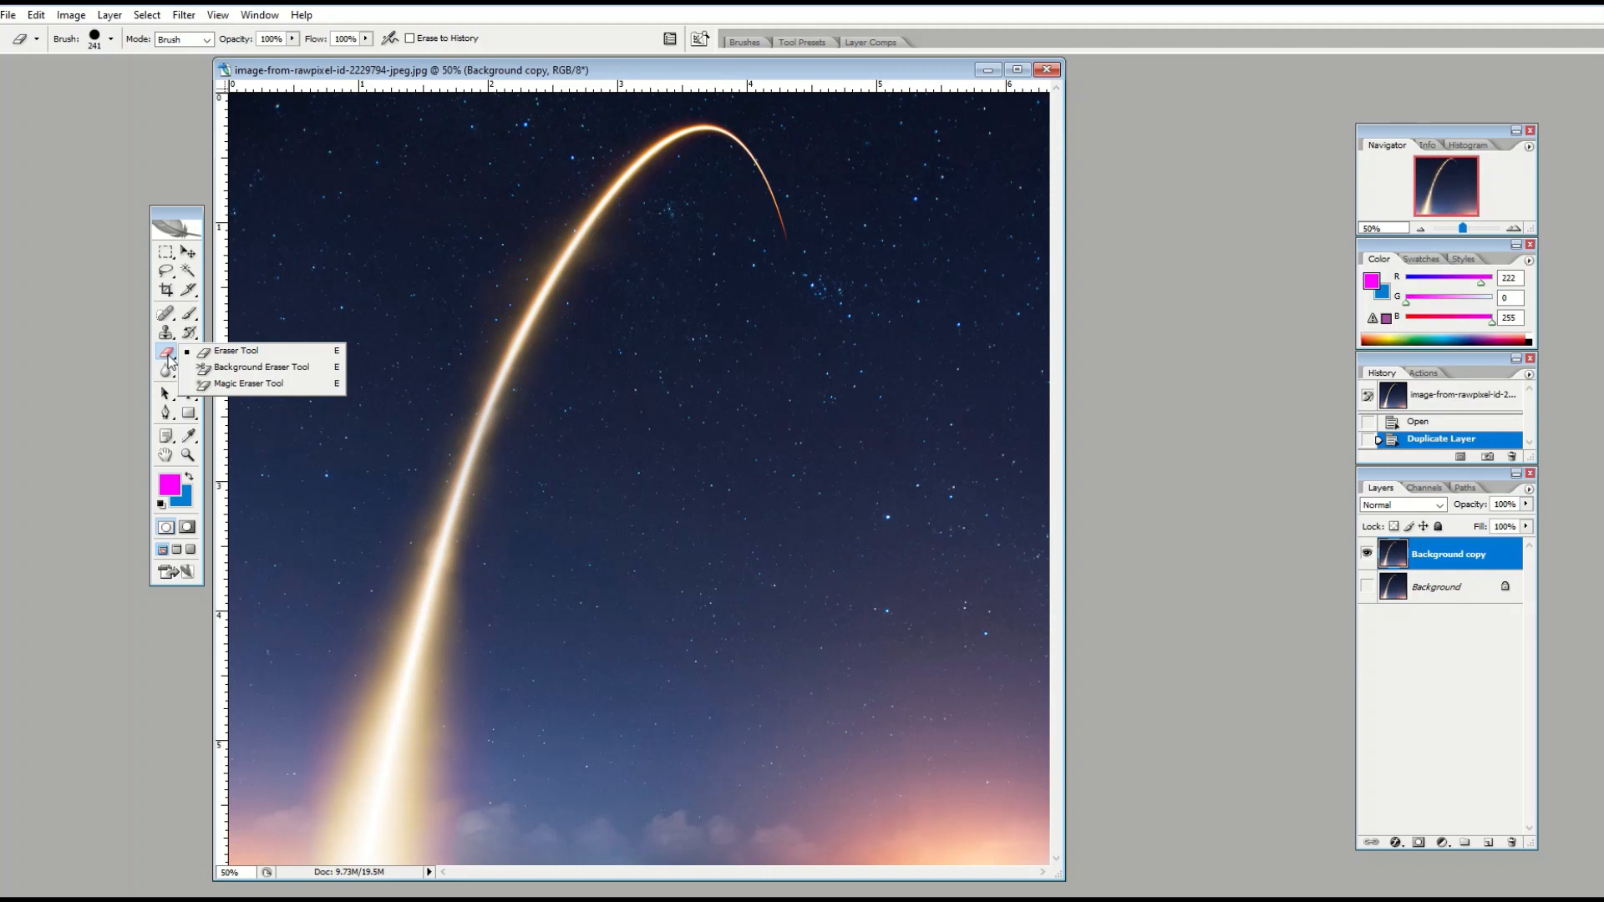
left_click(222, 369)
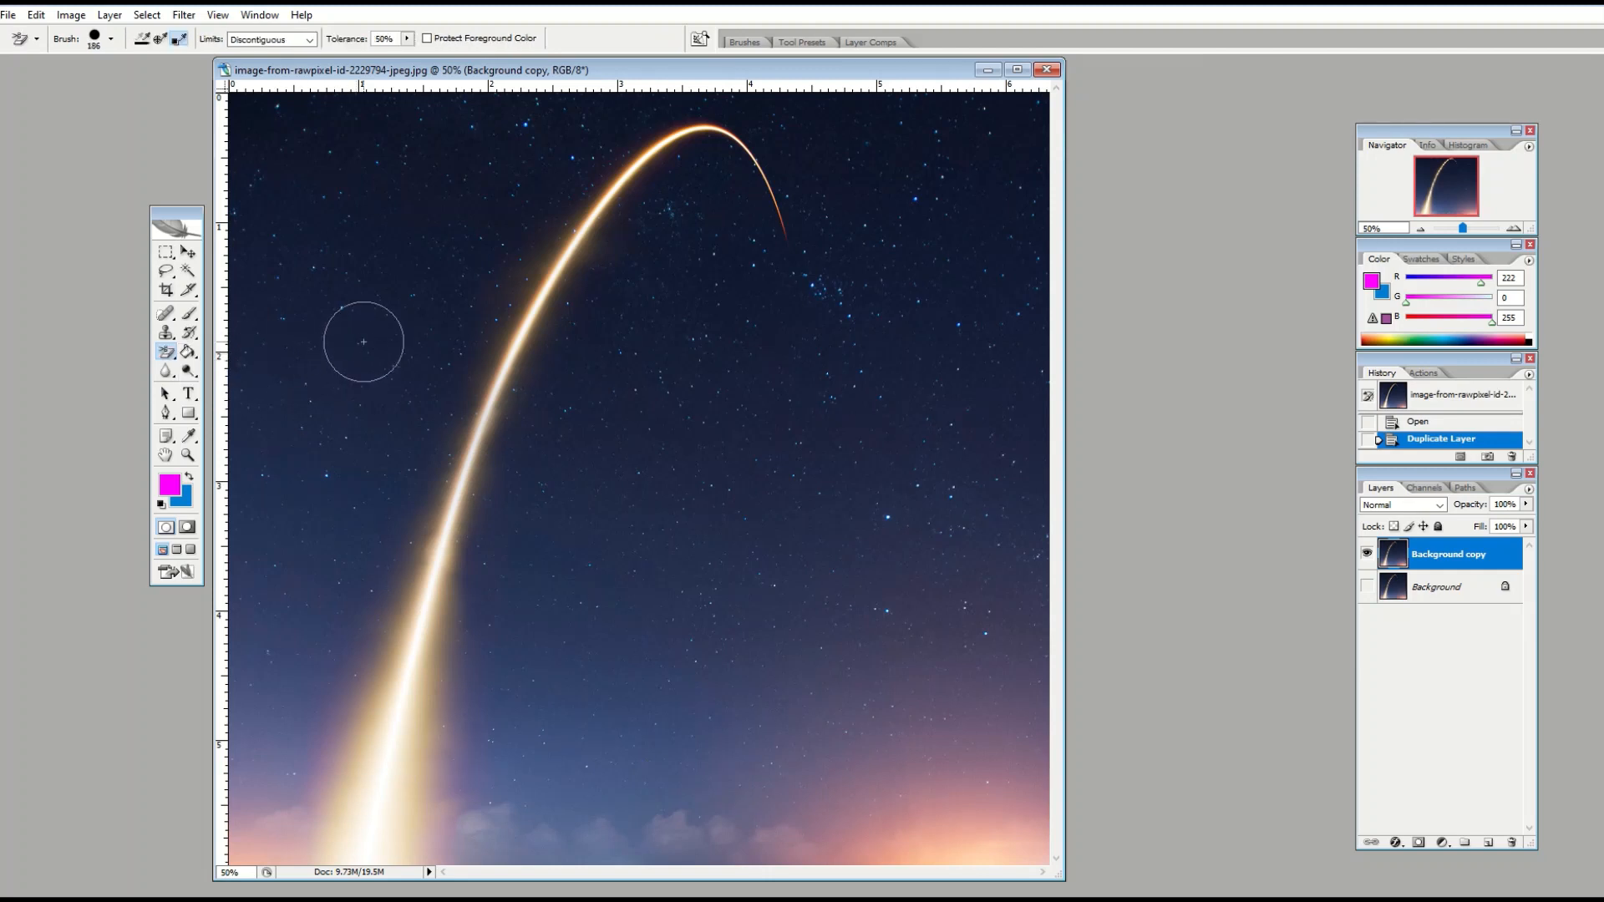
left_click(595, 297)
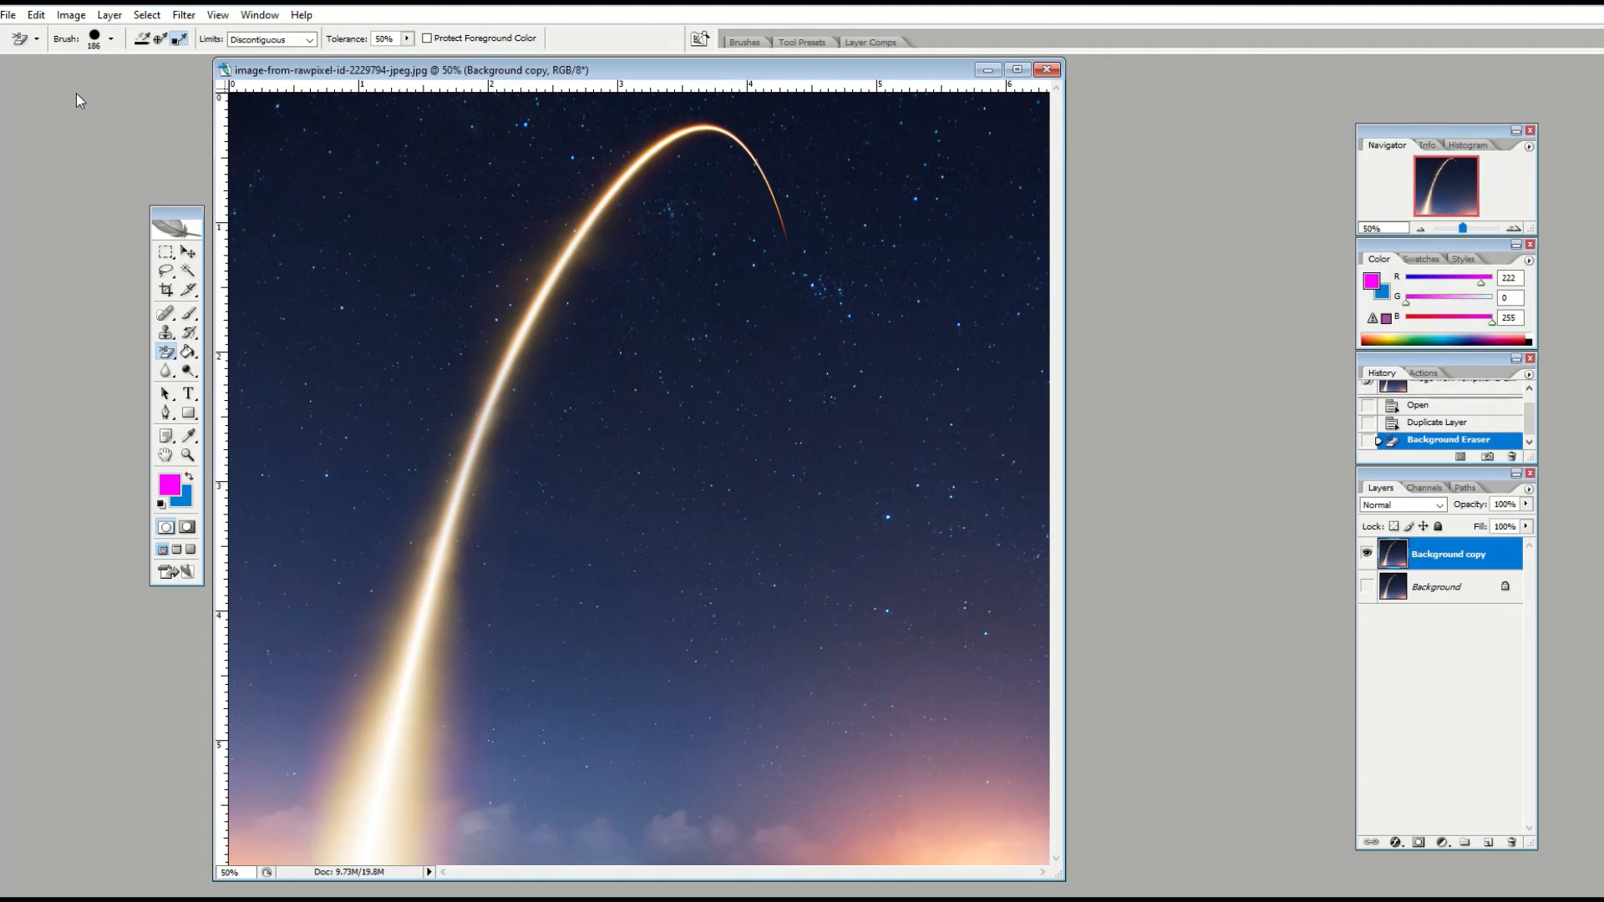
left_click(36, 15)
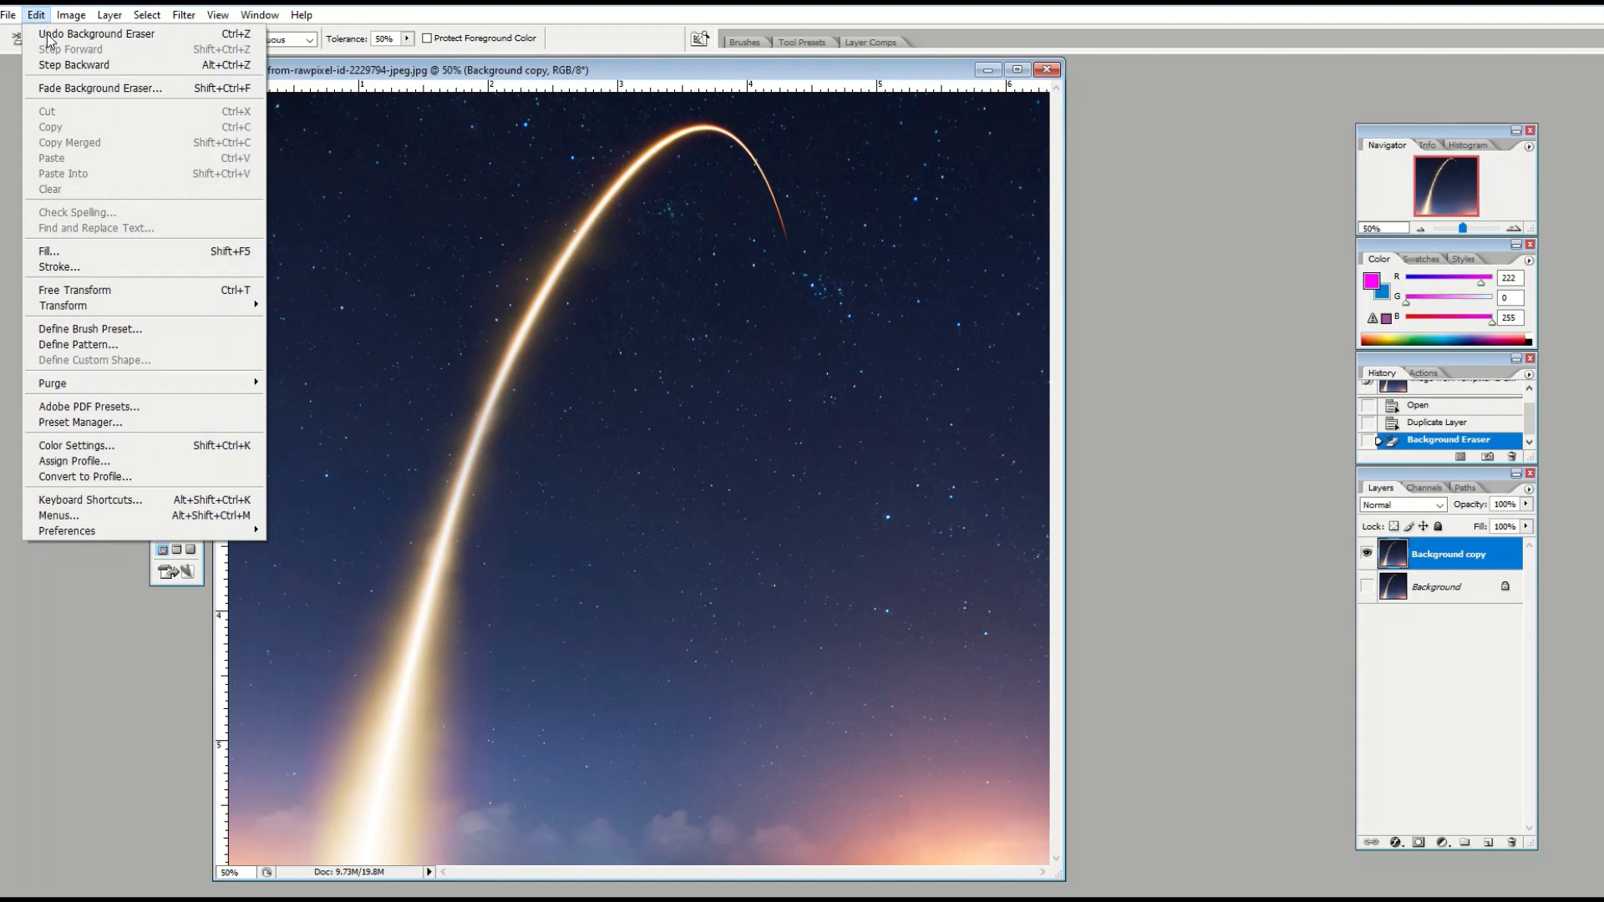
left_click(48, 35)
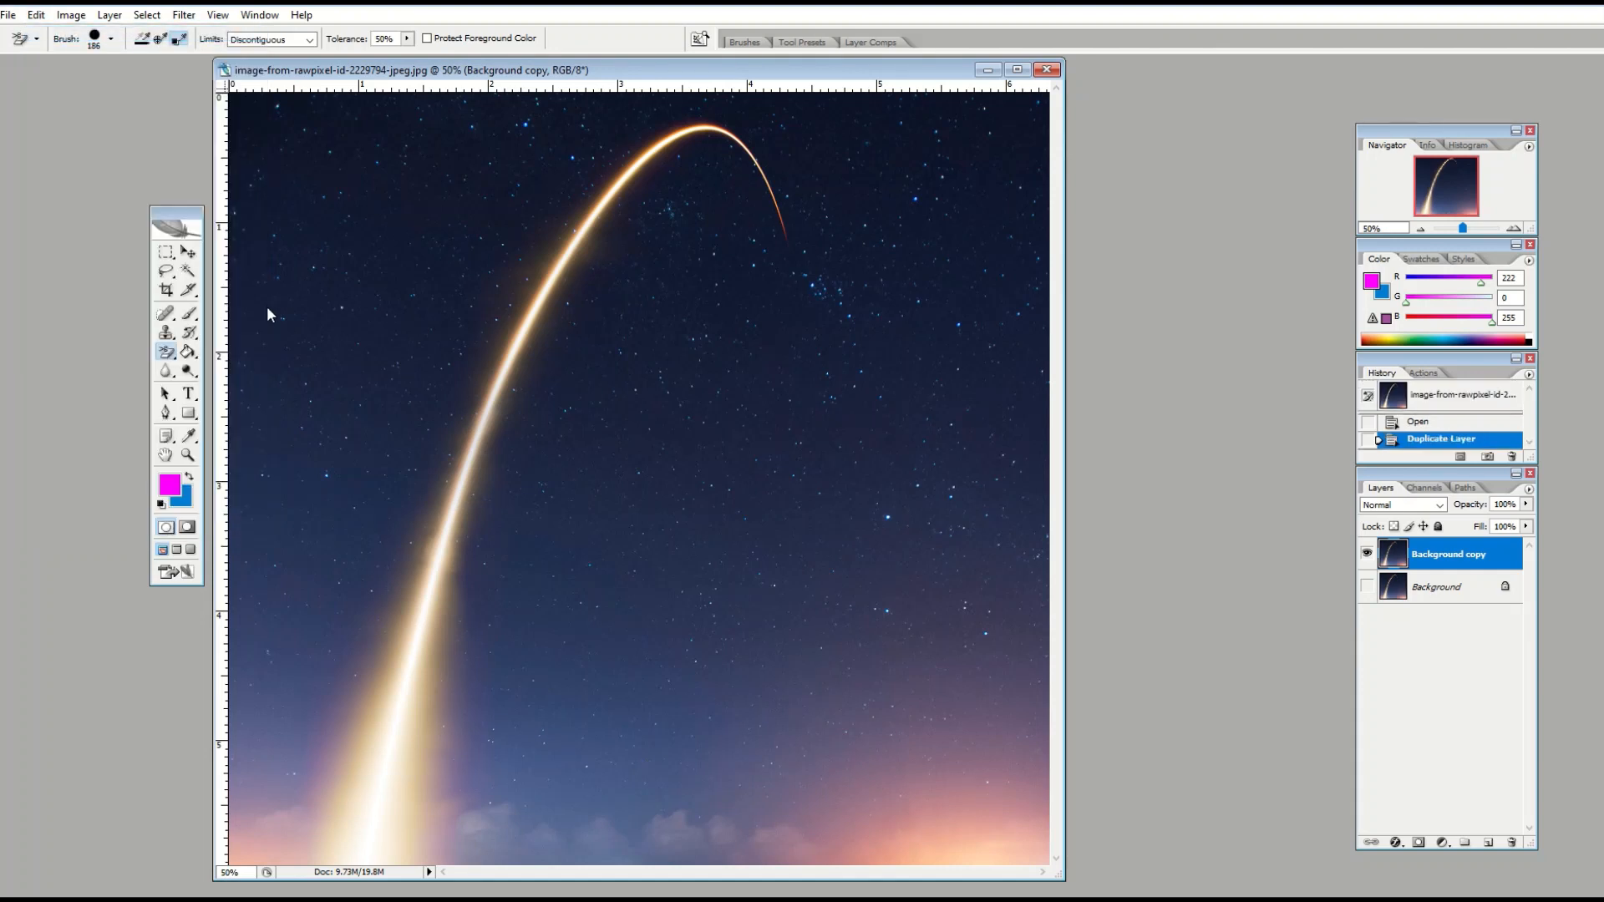
- Erase areas of night sky on both sides of the light trail with the Magic Eraser at tolerance 10
left_click_drag(164, 361, 276, 387)
left_click(388, 347)
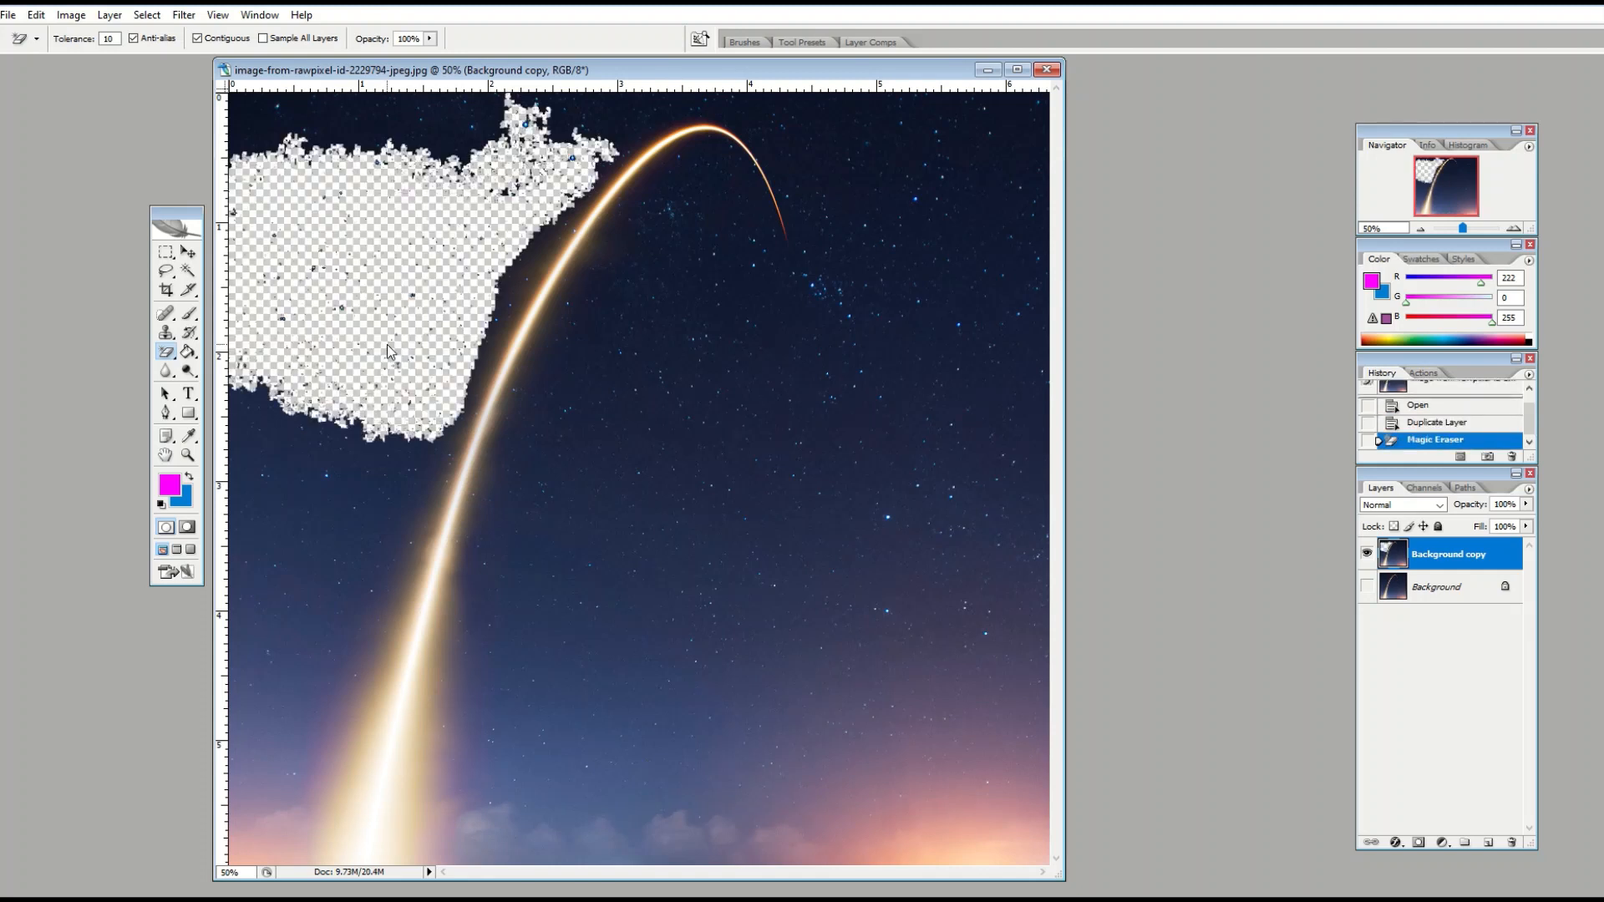
double_click(687, 436)
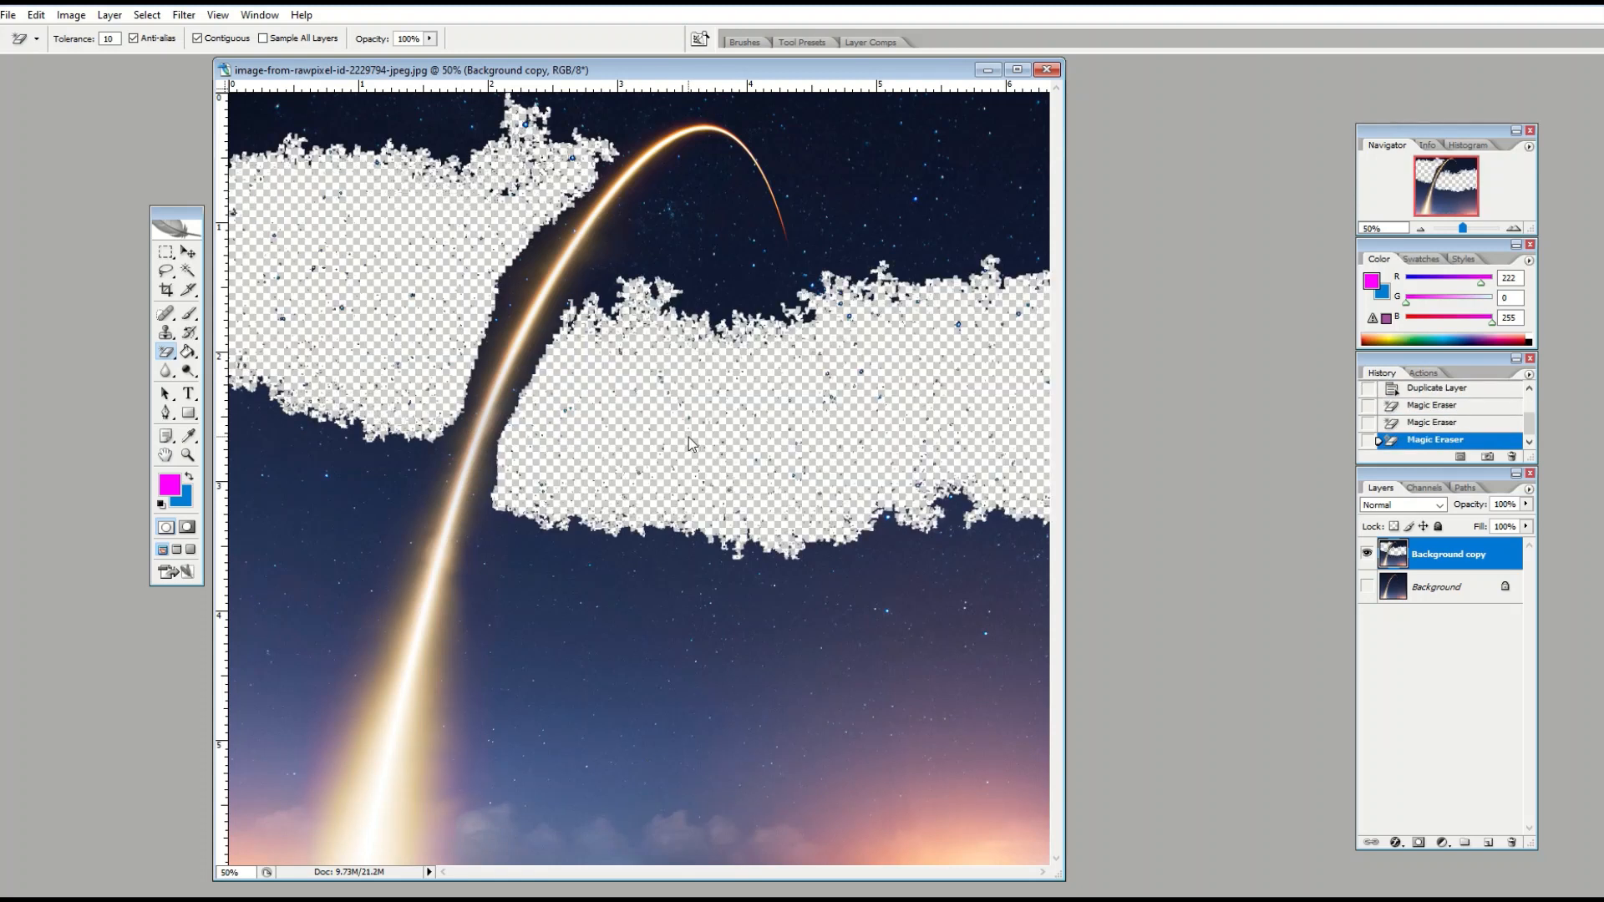
- Step back through all Magic Eraser edits to restore the full sky on Background copy
left_click(35, 15)
left_click(73, 64)
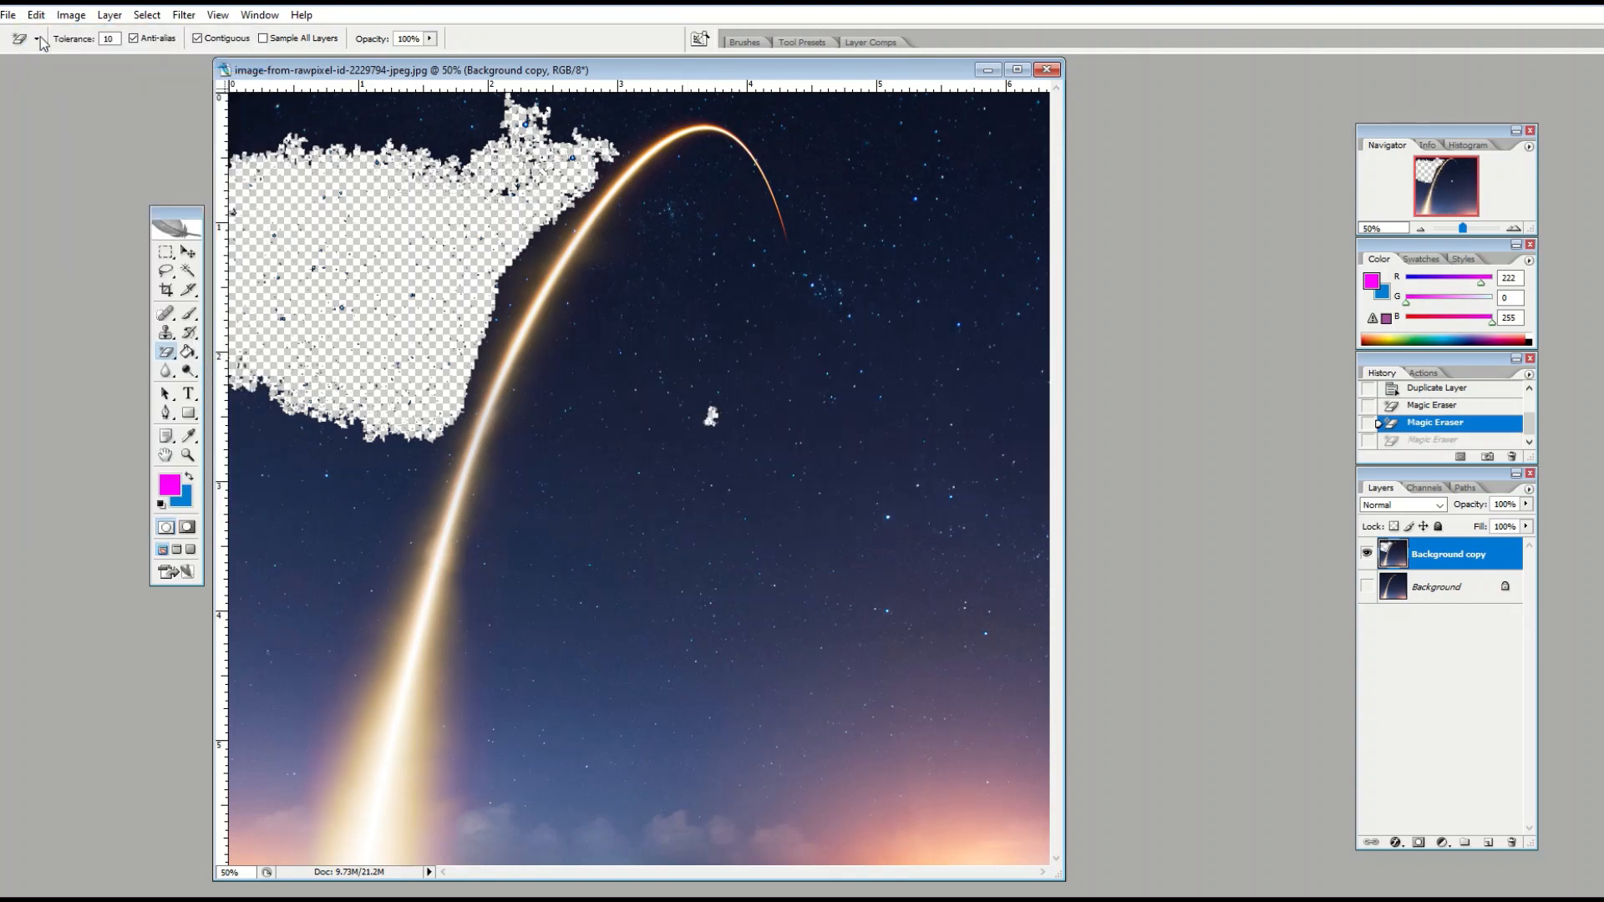
left_click(36, 15)
left_click(48, 65)
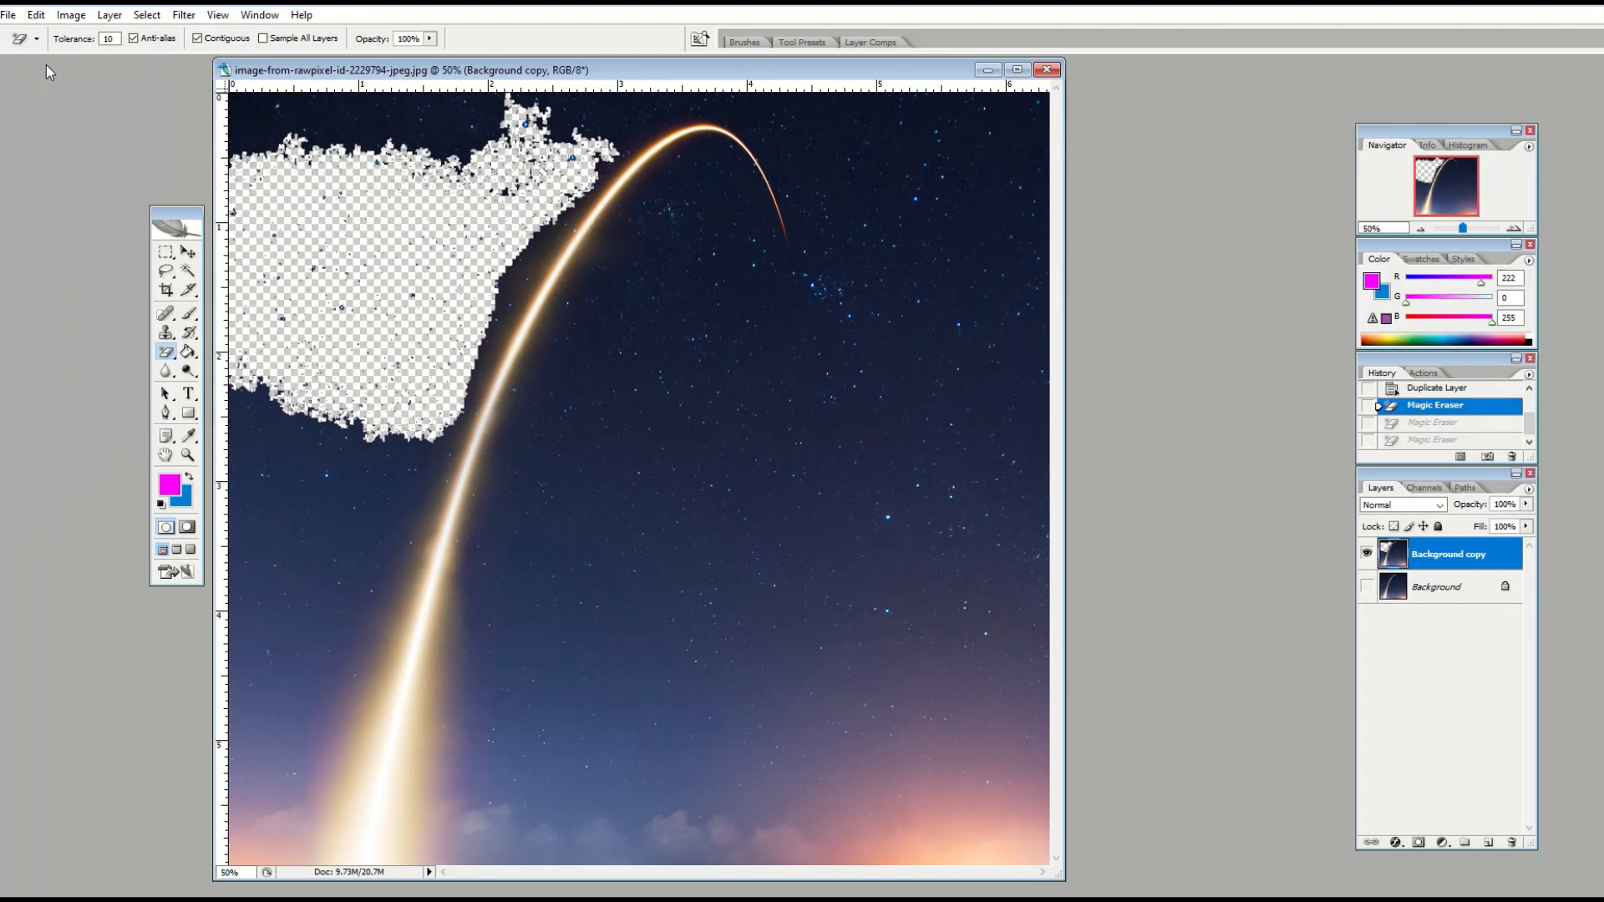
left_click(37, 15)
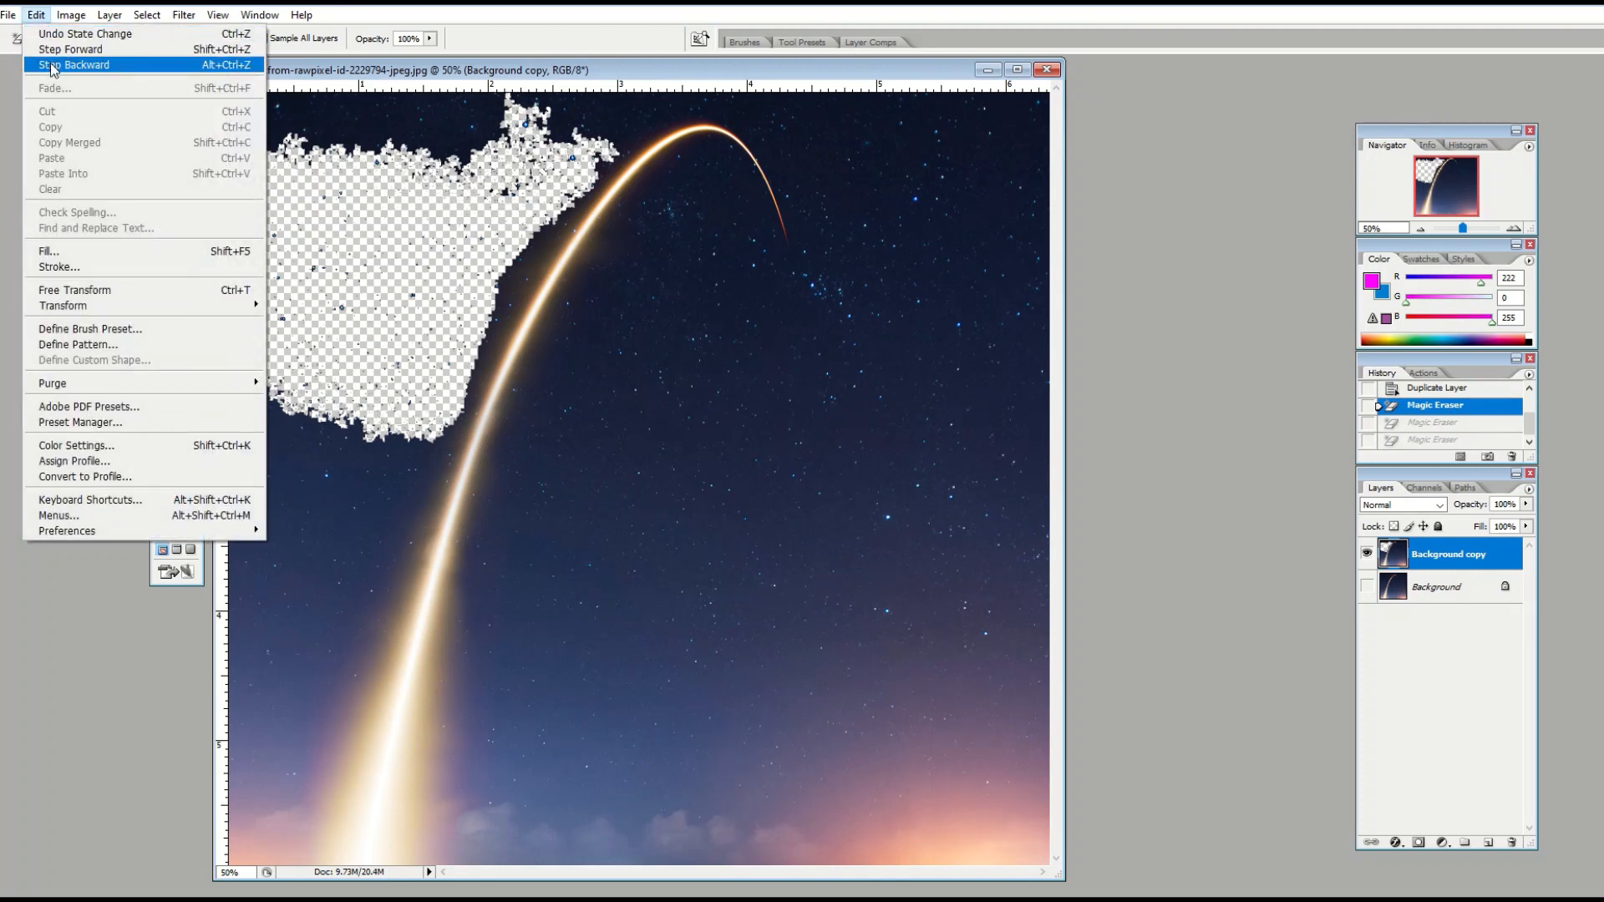
left_click(50, 67)
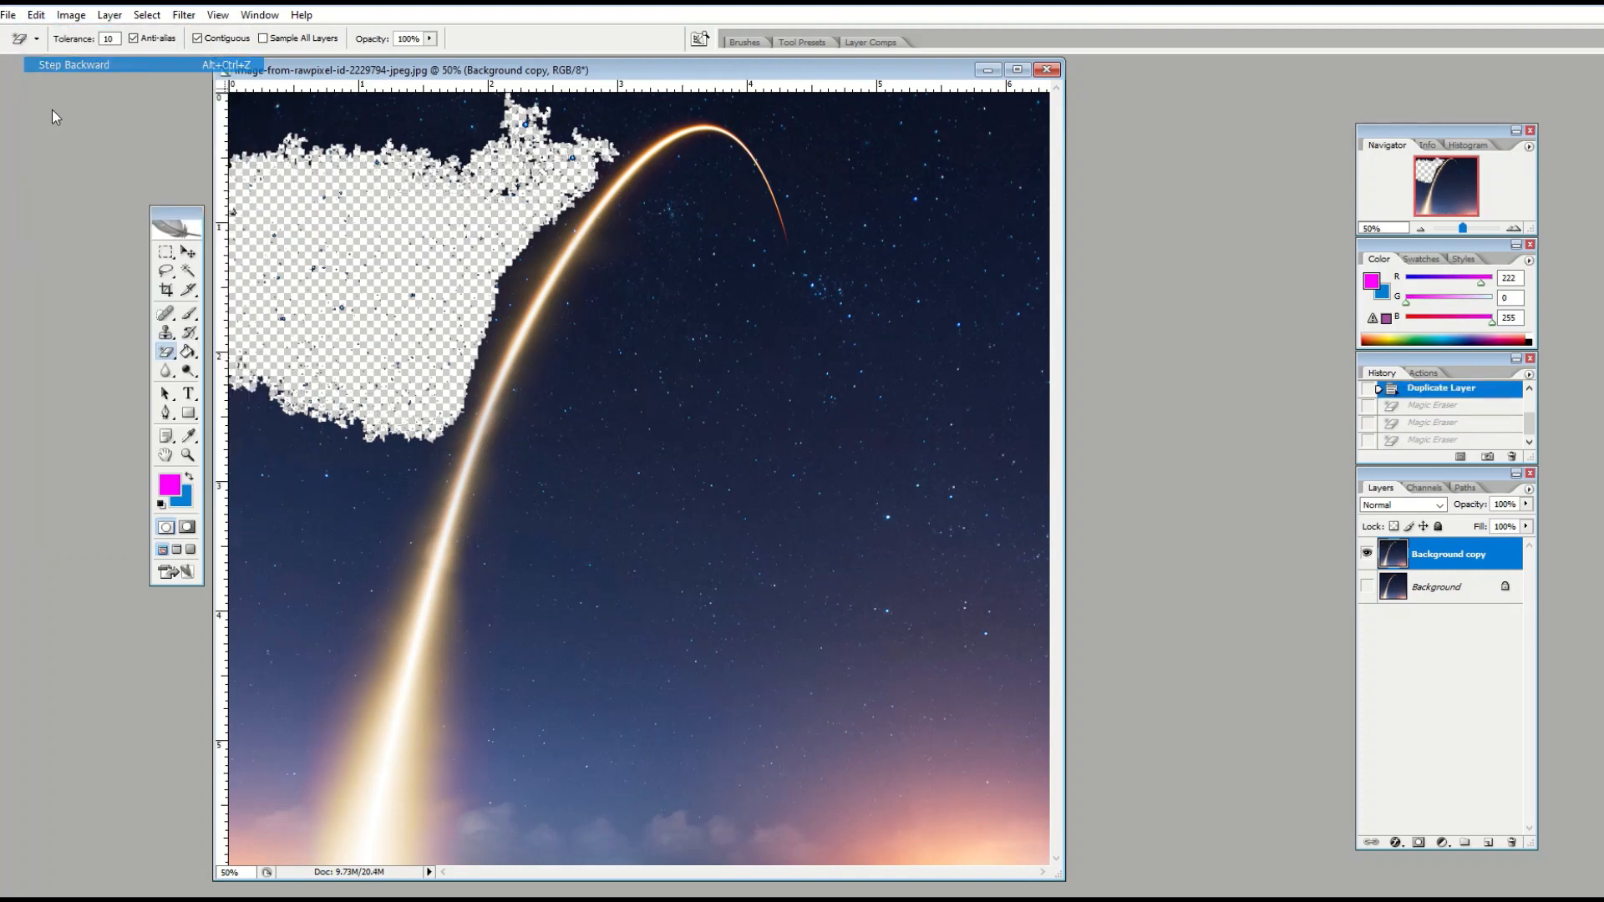
left_click(37, 16)
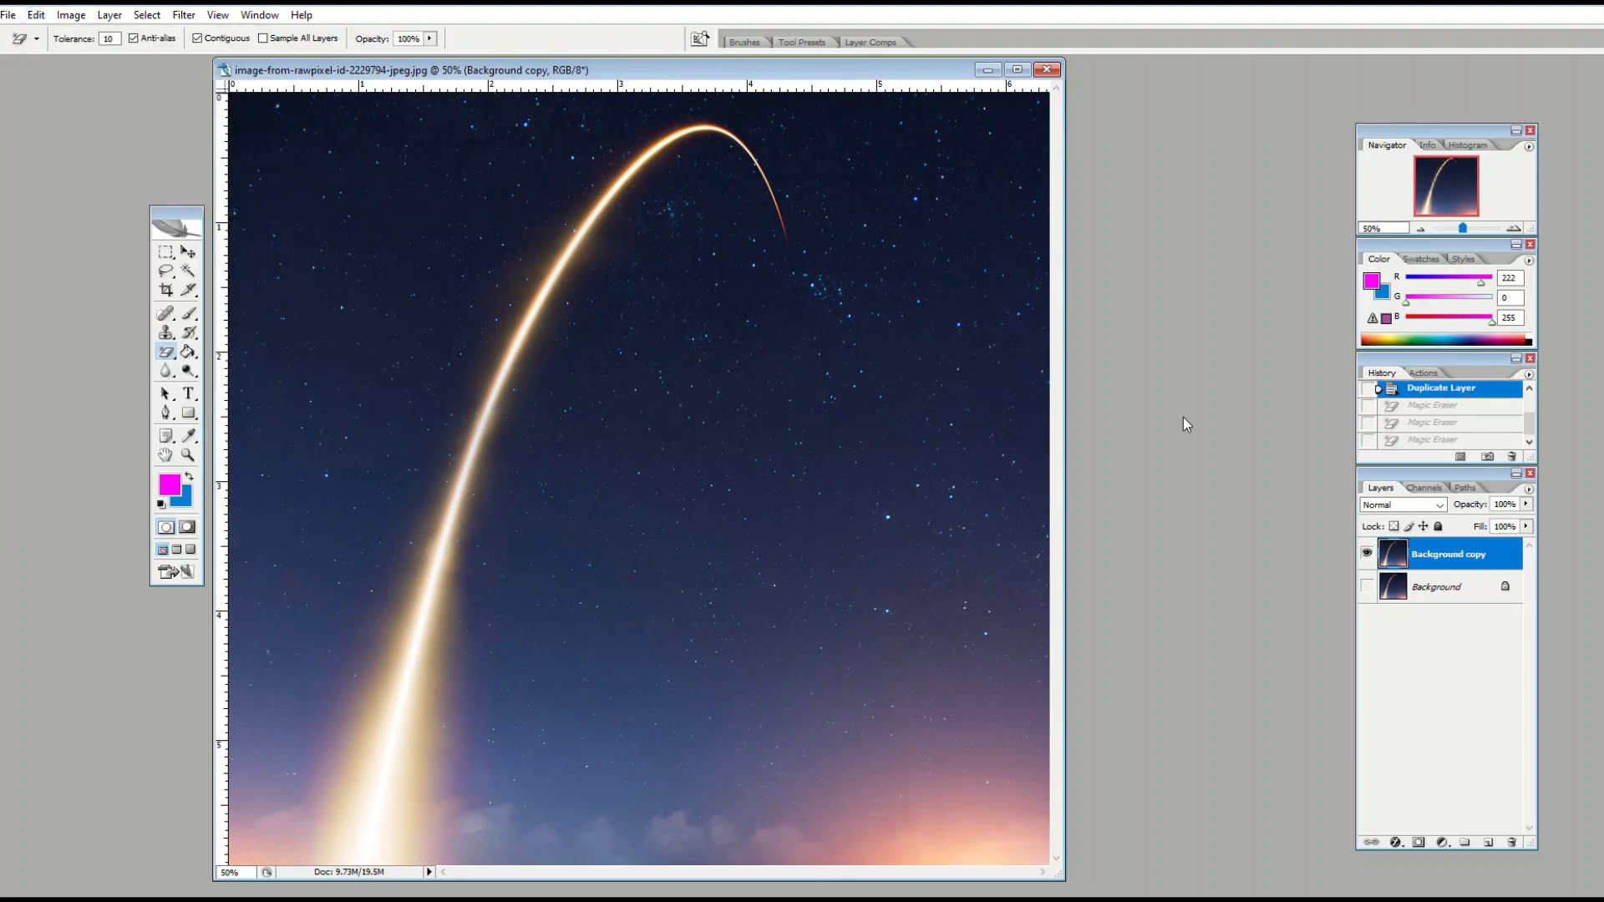
- Place the Layers palette beside the photo, widen it, and keep Background copy selected with the original Background hidden
left_click_drag(1408, 480, 1162, 325)
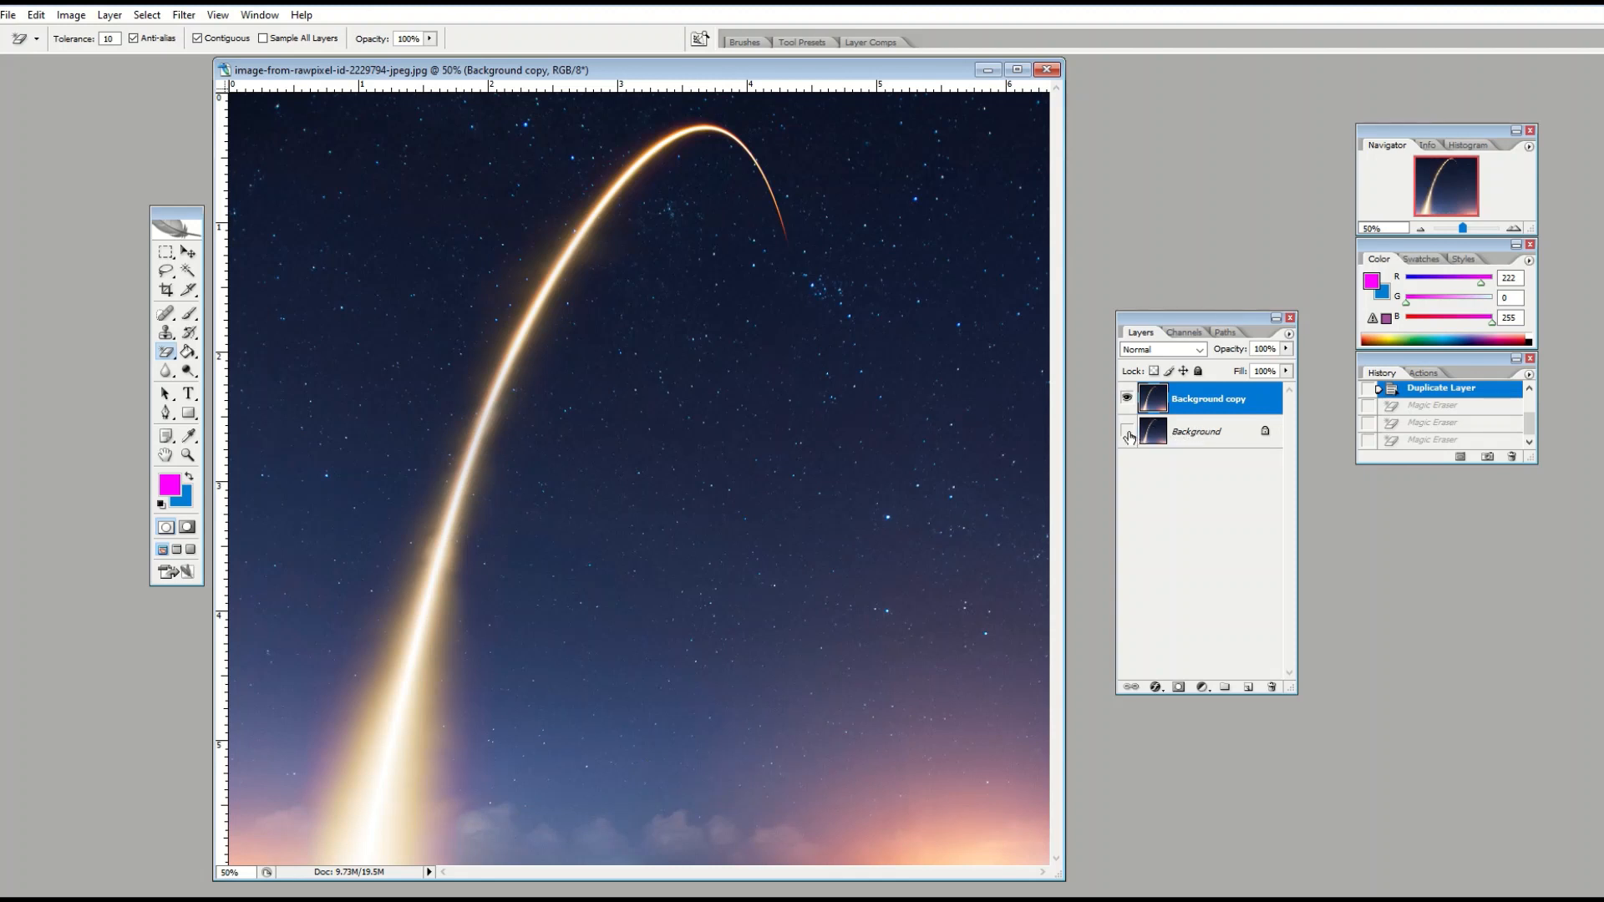
left_click(1153, 433)
left_click(1127, 432)
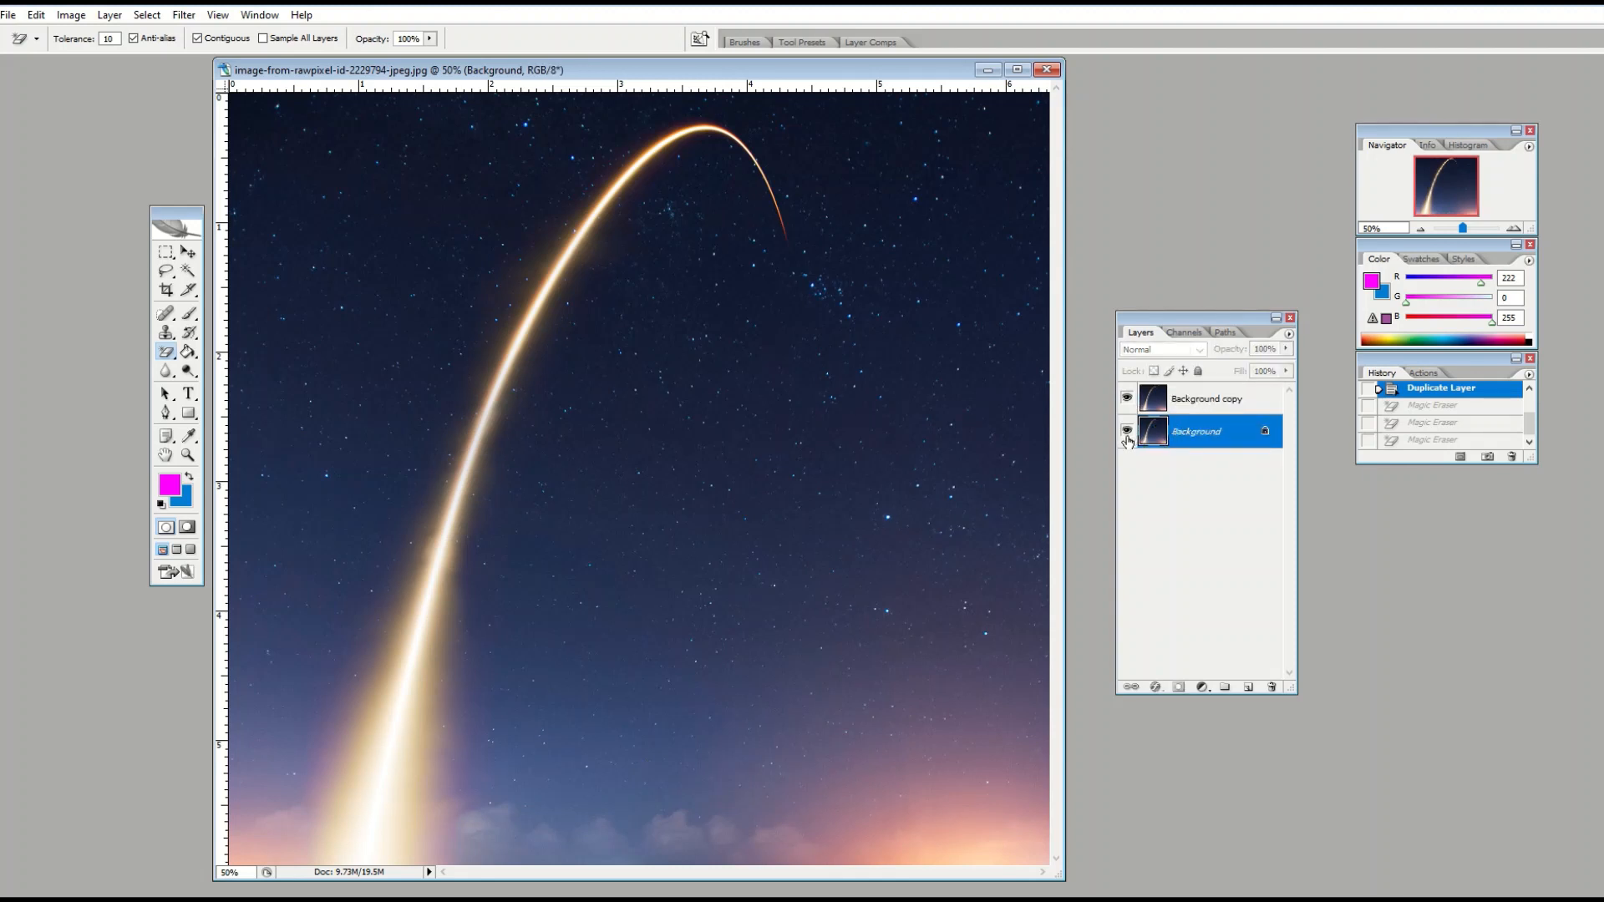
left_click(1196, 401)
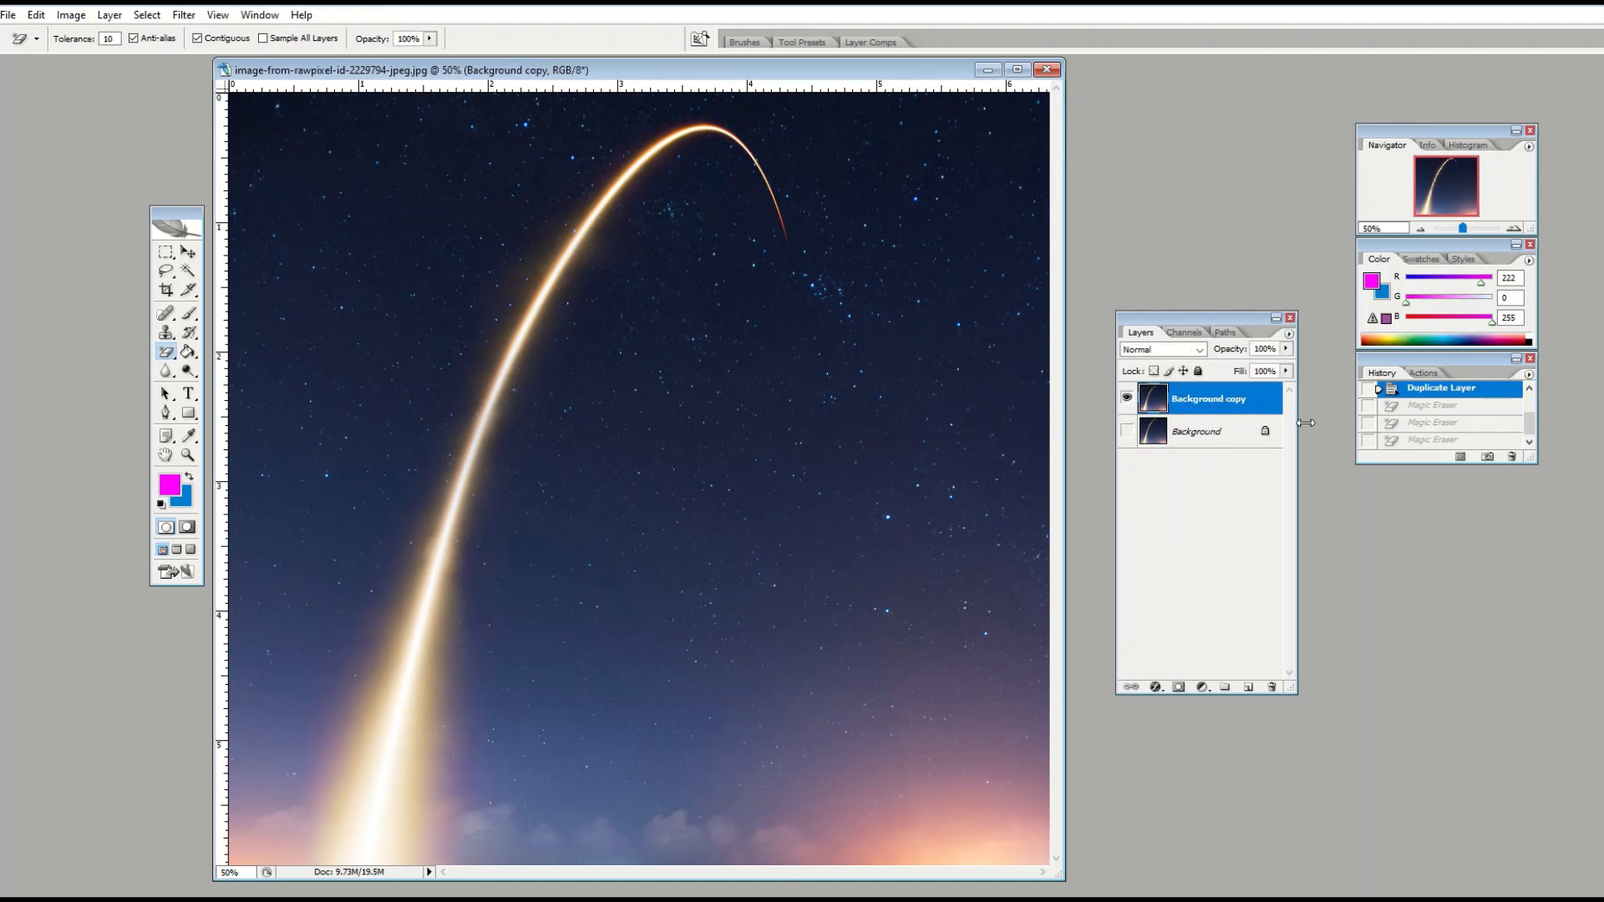
left_click_drag(1306, 423, 1357, 426)
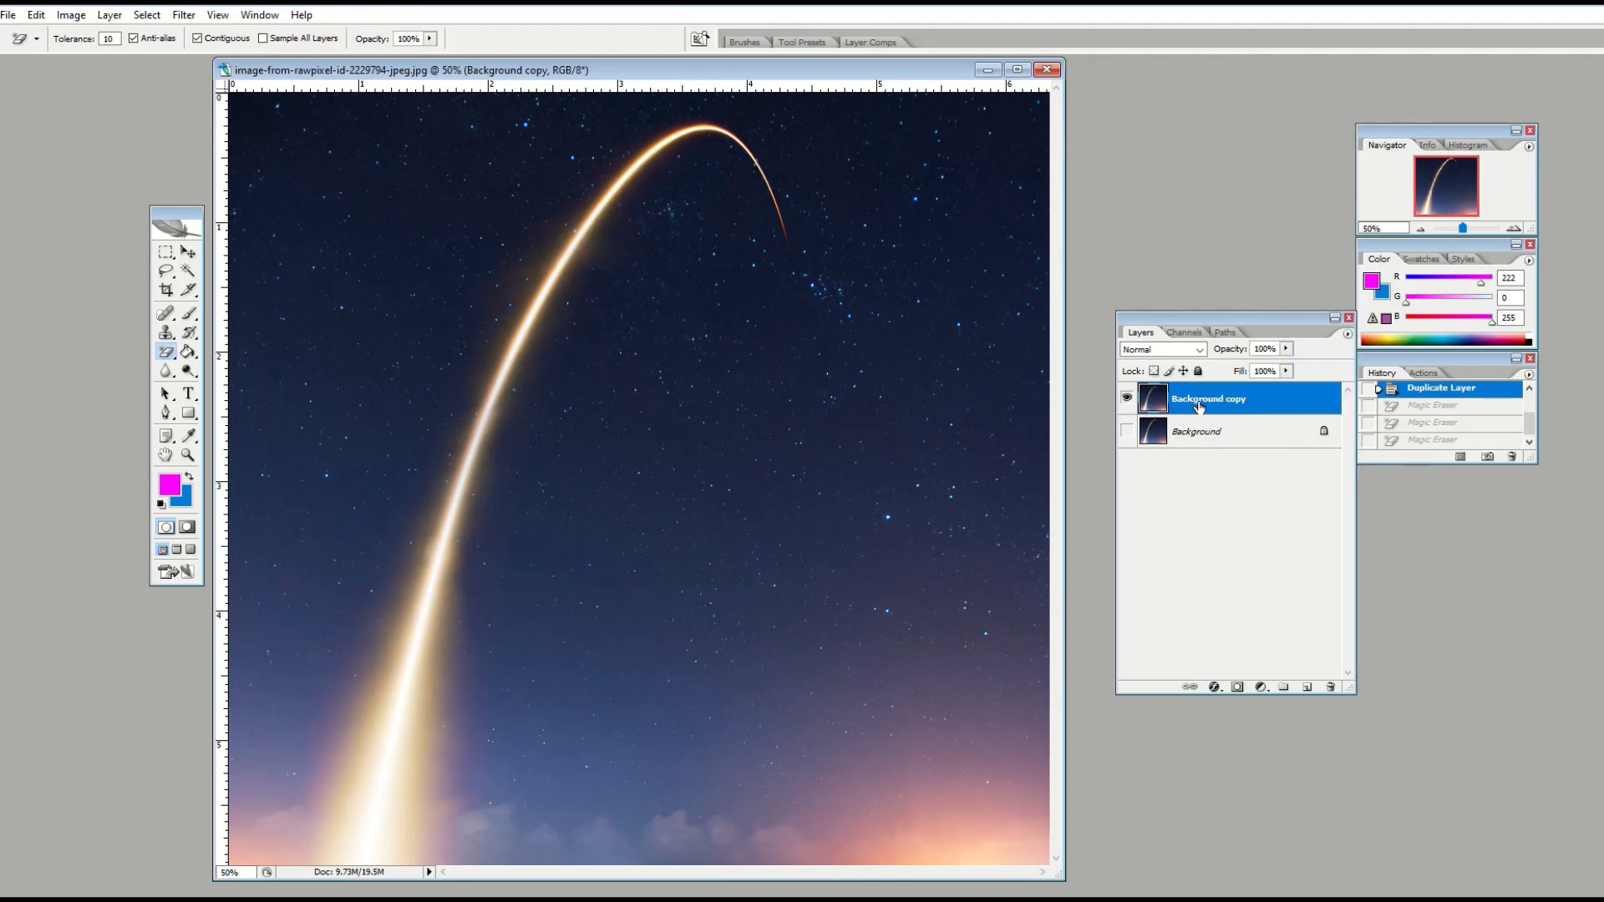
- Toggle the visibility of Background copy off and on to check which layer holds the displayed image
left_click(1127, 398)
left_click(1127, 399)
left_click(1127, 398)
left_click(1127, 399)
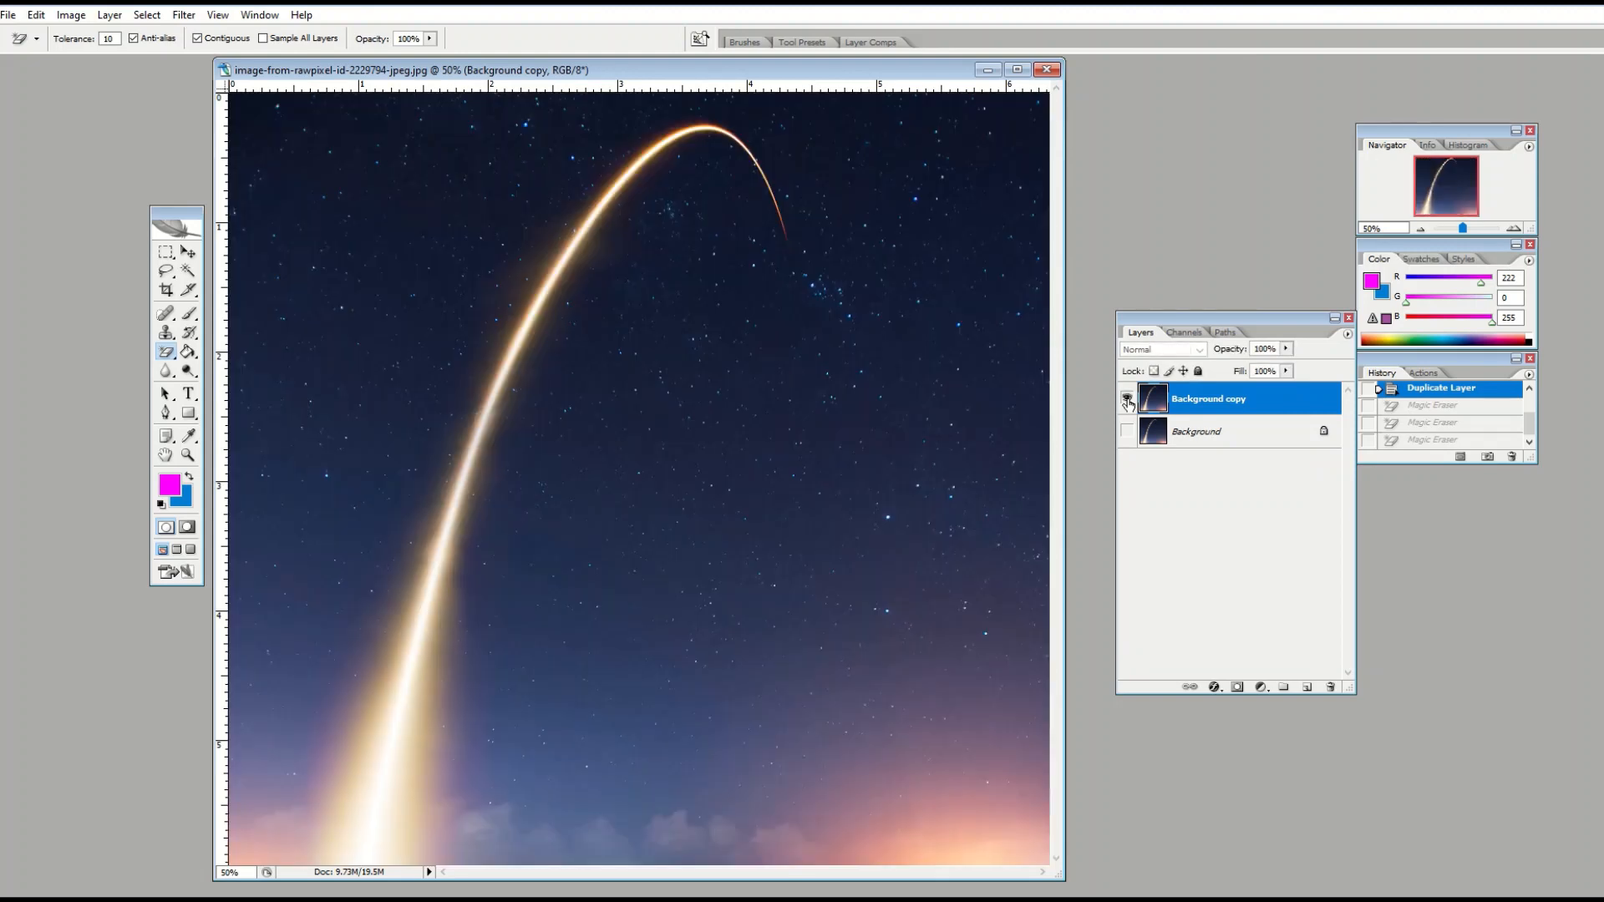
- Rename the Background copy layer as Space
double_click(1204, 401)
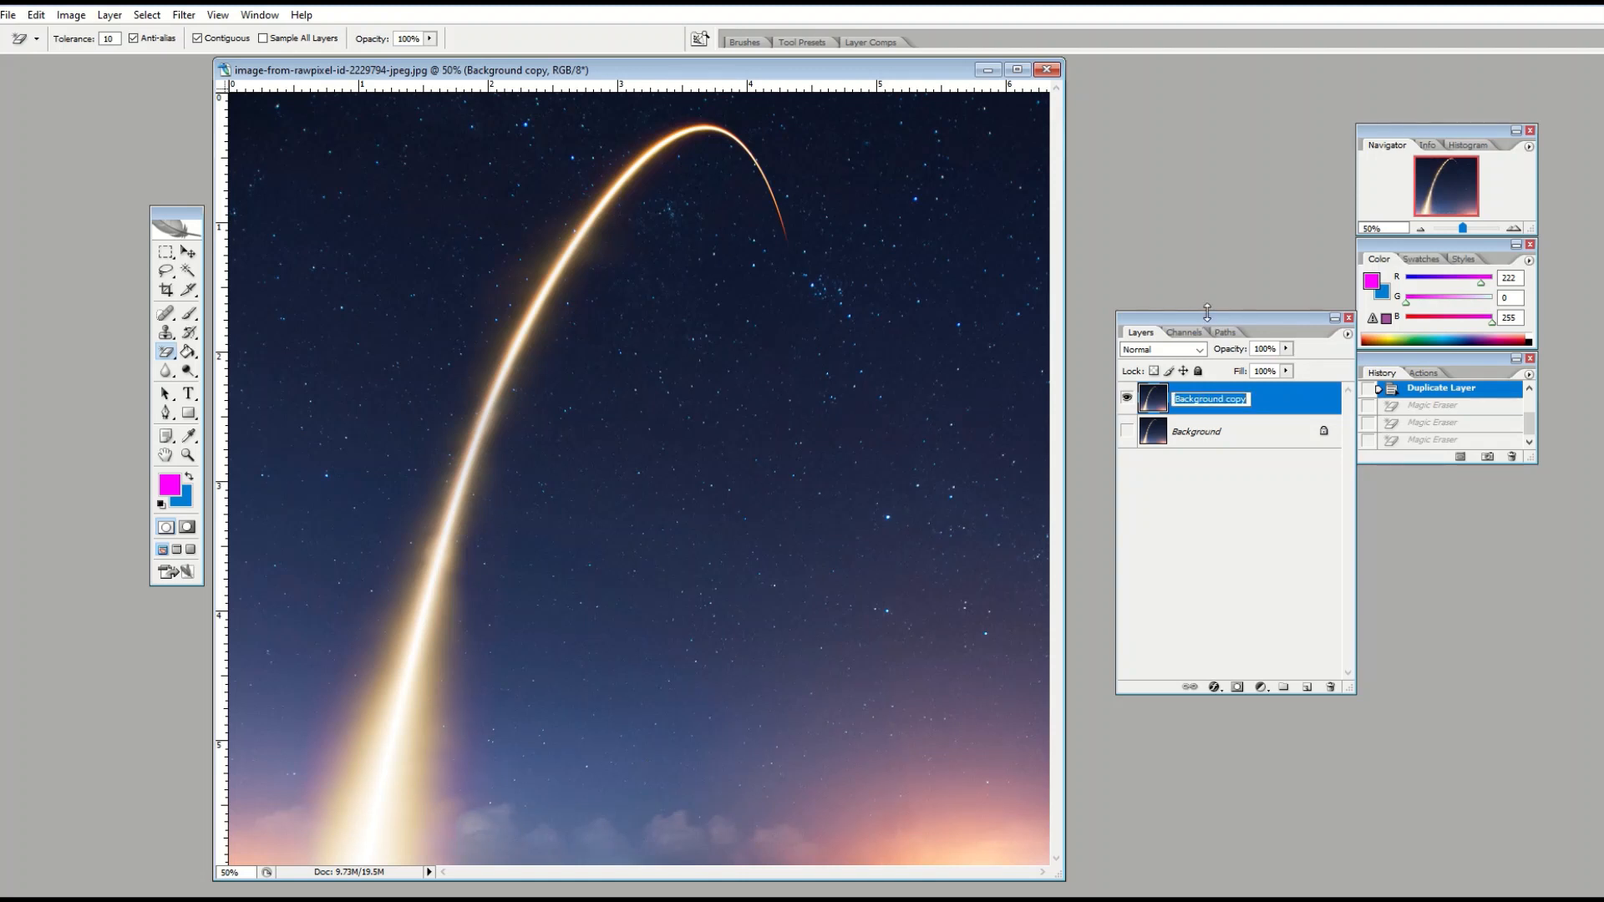
type("Space")
key("Return")
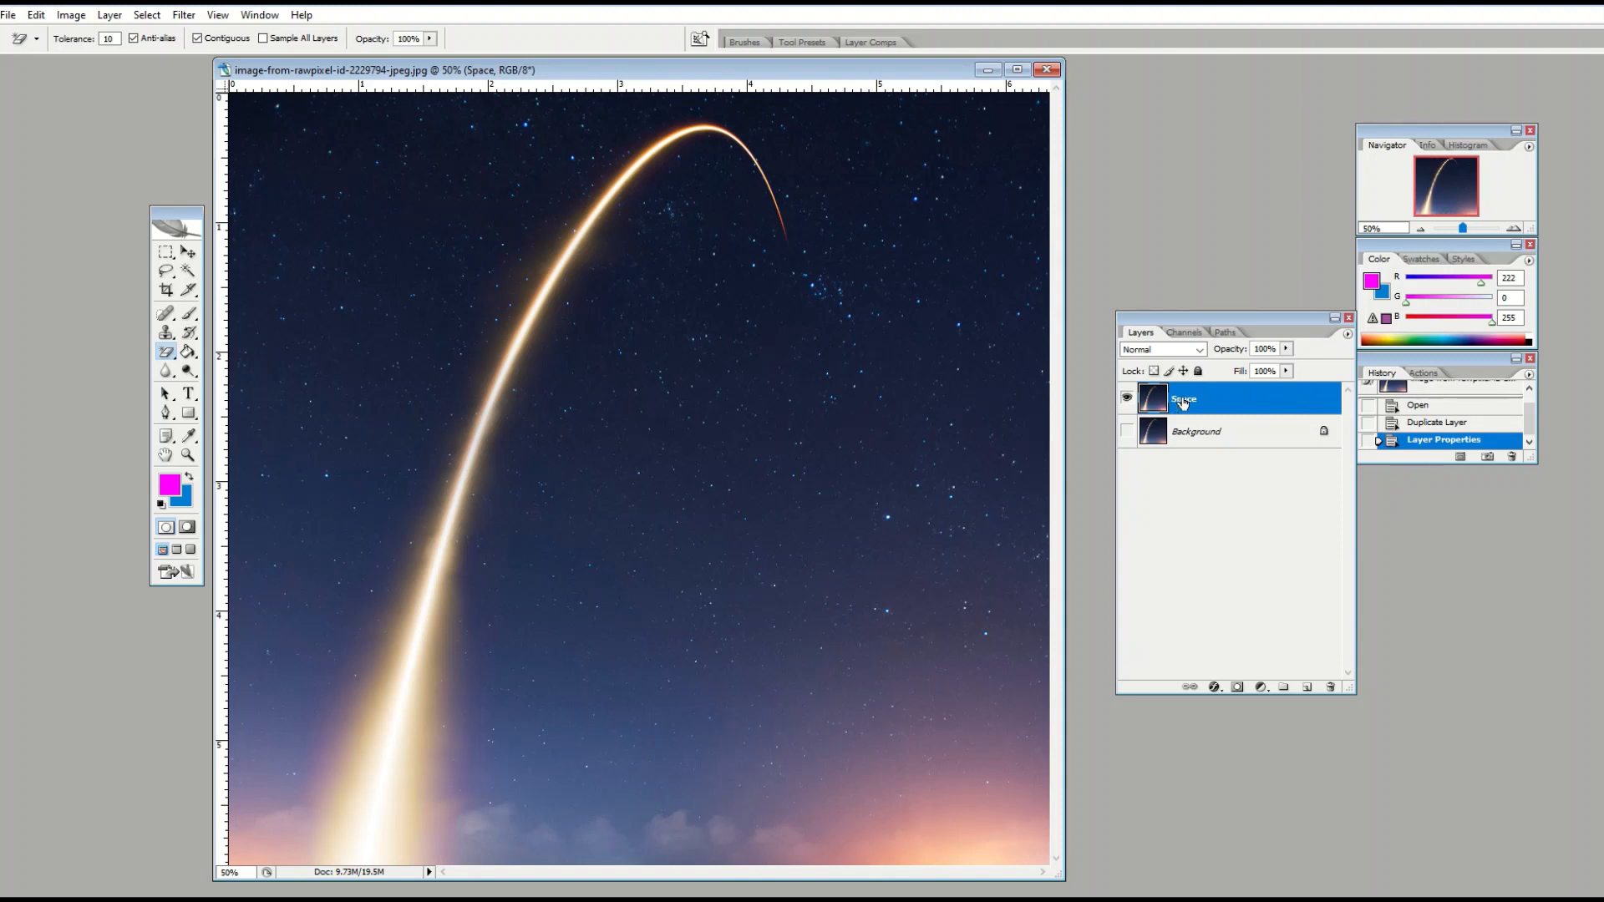
- Open the Blending Options of the Space layer and move the dialog clear of the photo
double_click(1289, 404)
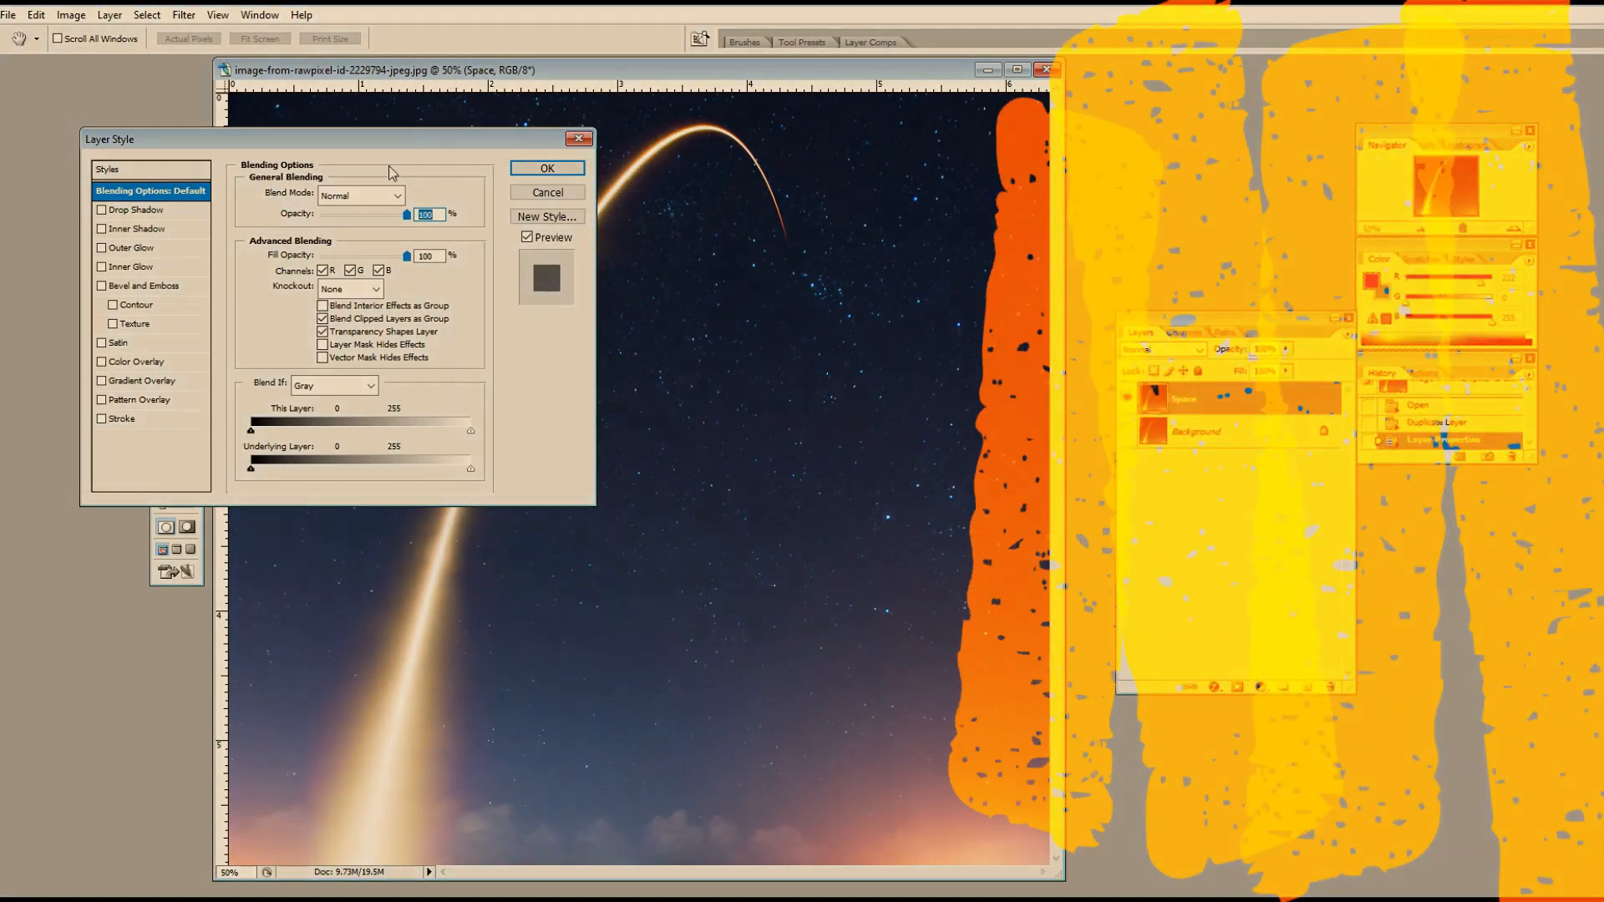
left_click_drag(274, 141, 663, 316)
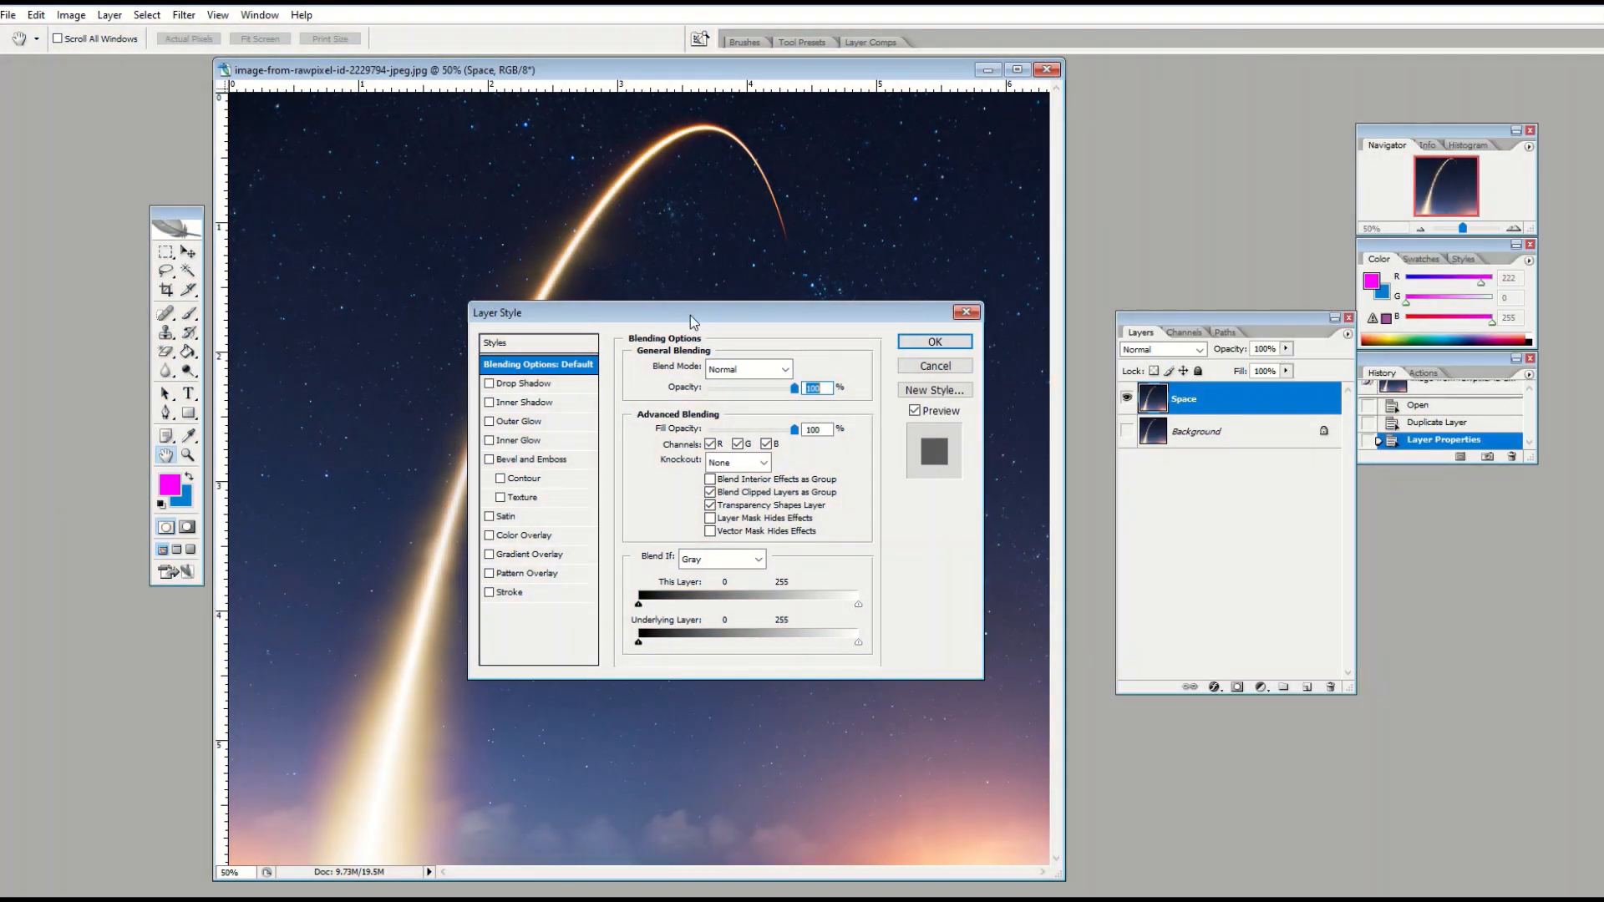
left_click_drag(675, 317, 1295, 349)
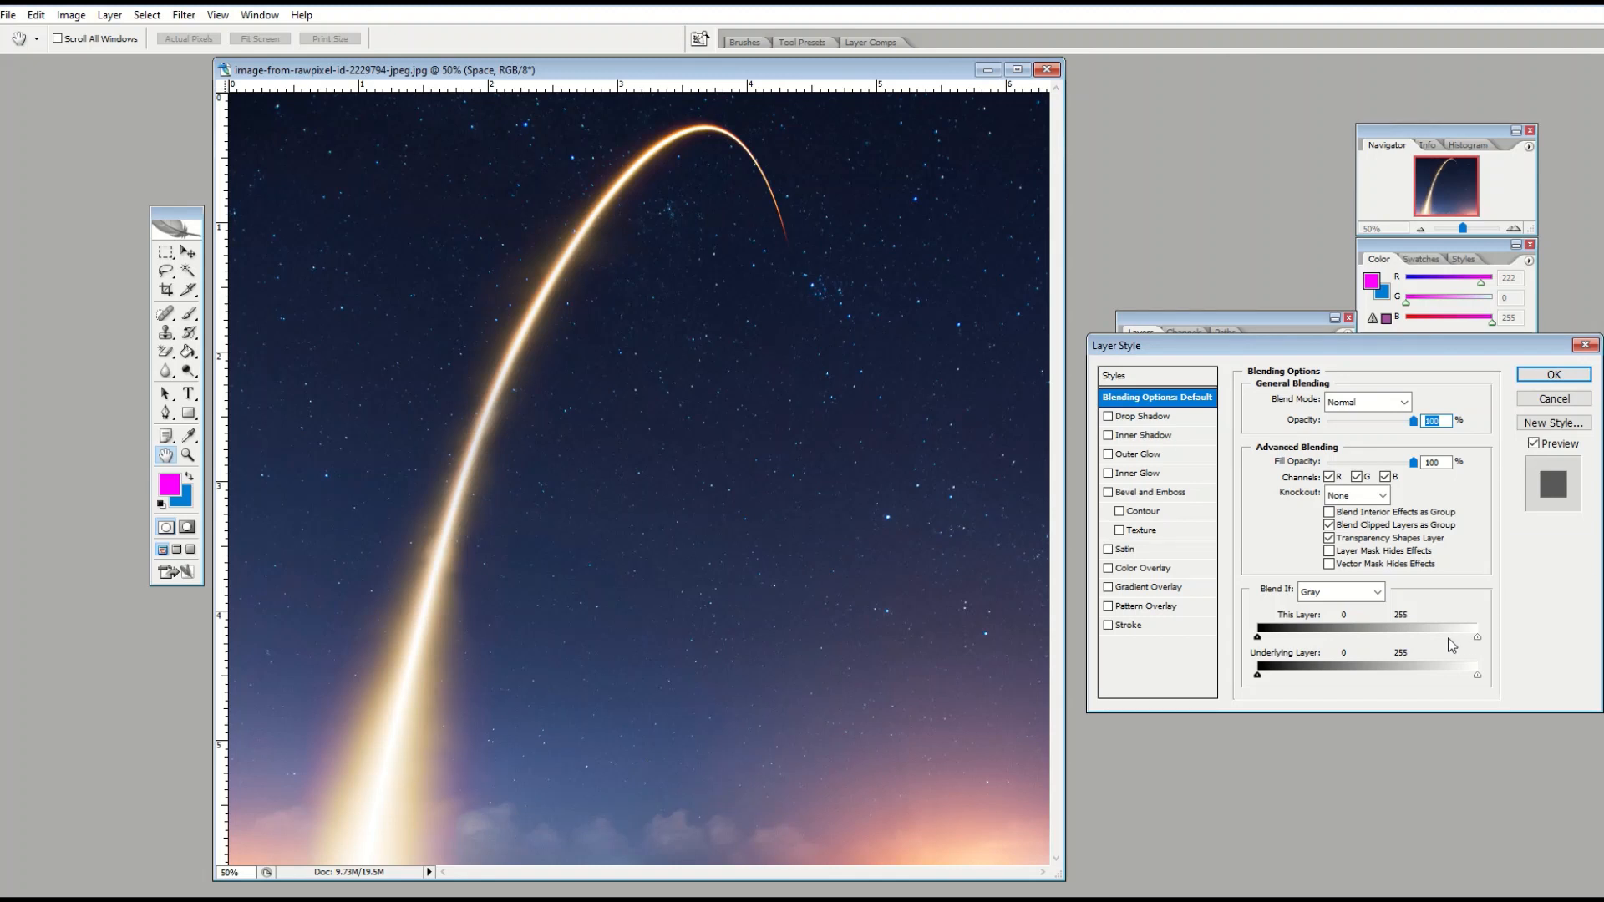
- Test Blend If Gray for This Layer: take the white slider to 0 and back, then the black slider to 255 and back
left_click_drag(1433, 642, 1269, 641)
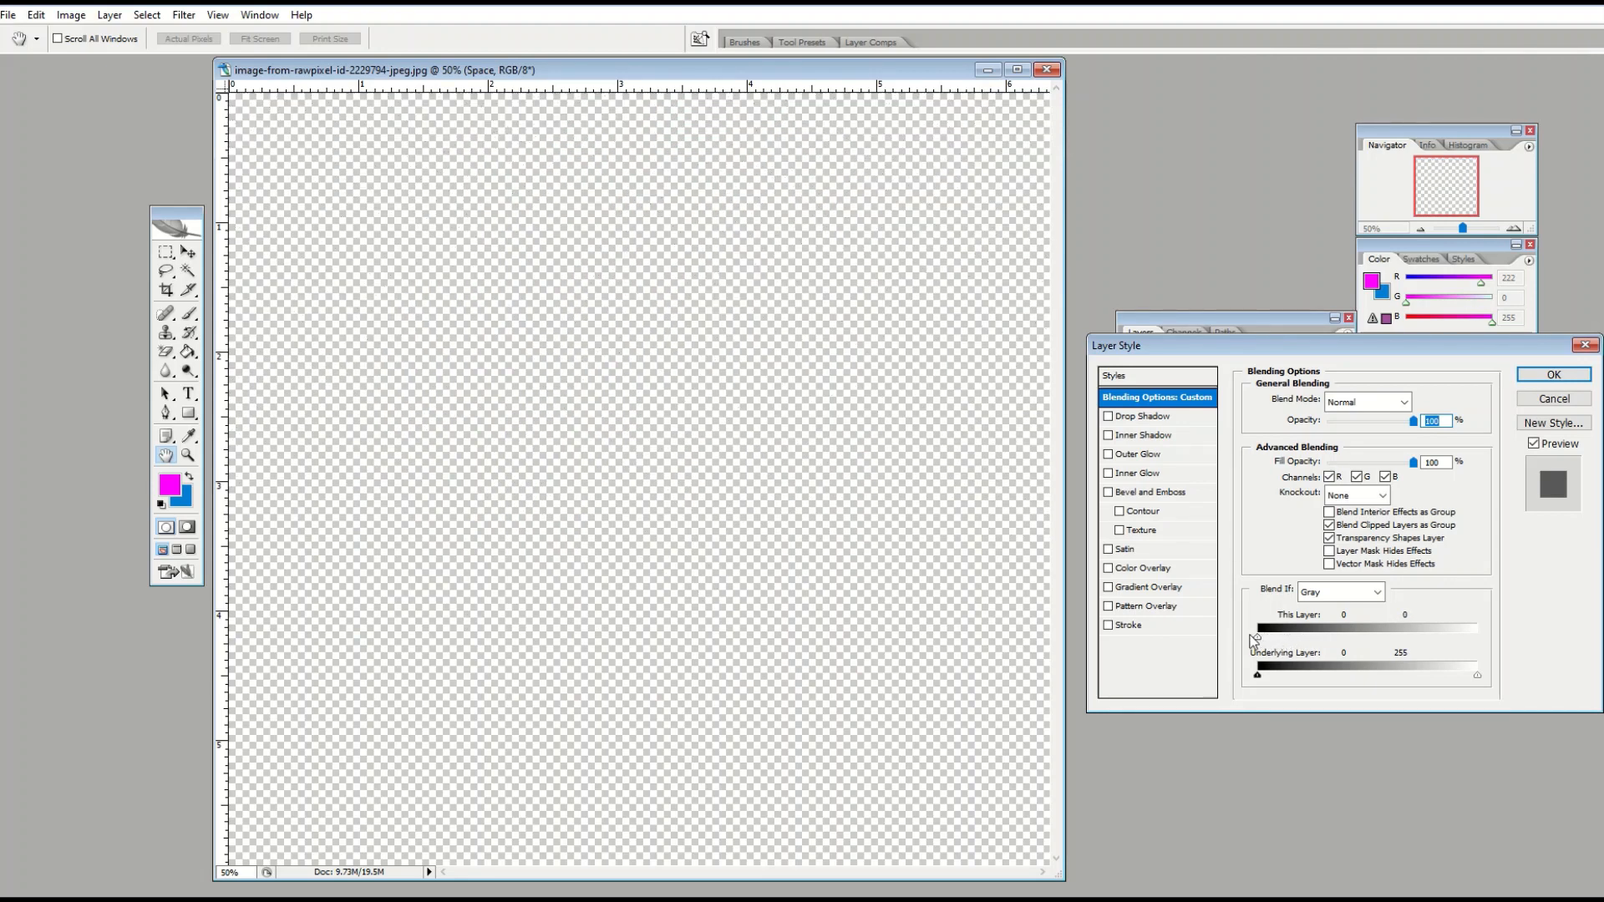
left_click_drag(1272, 639, 1514, 641)
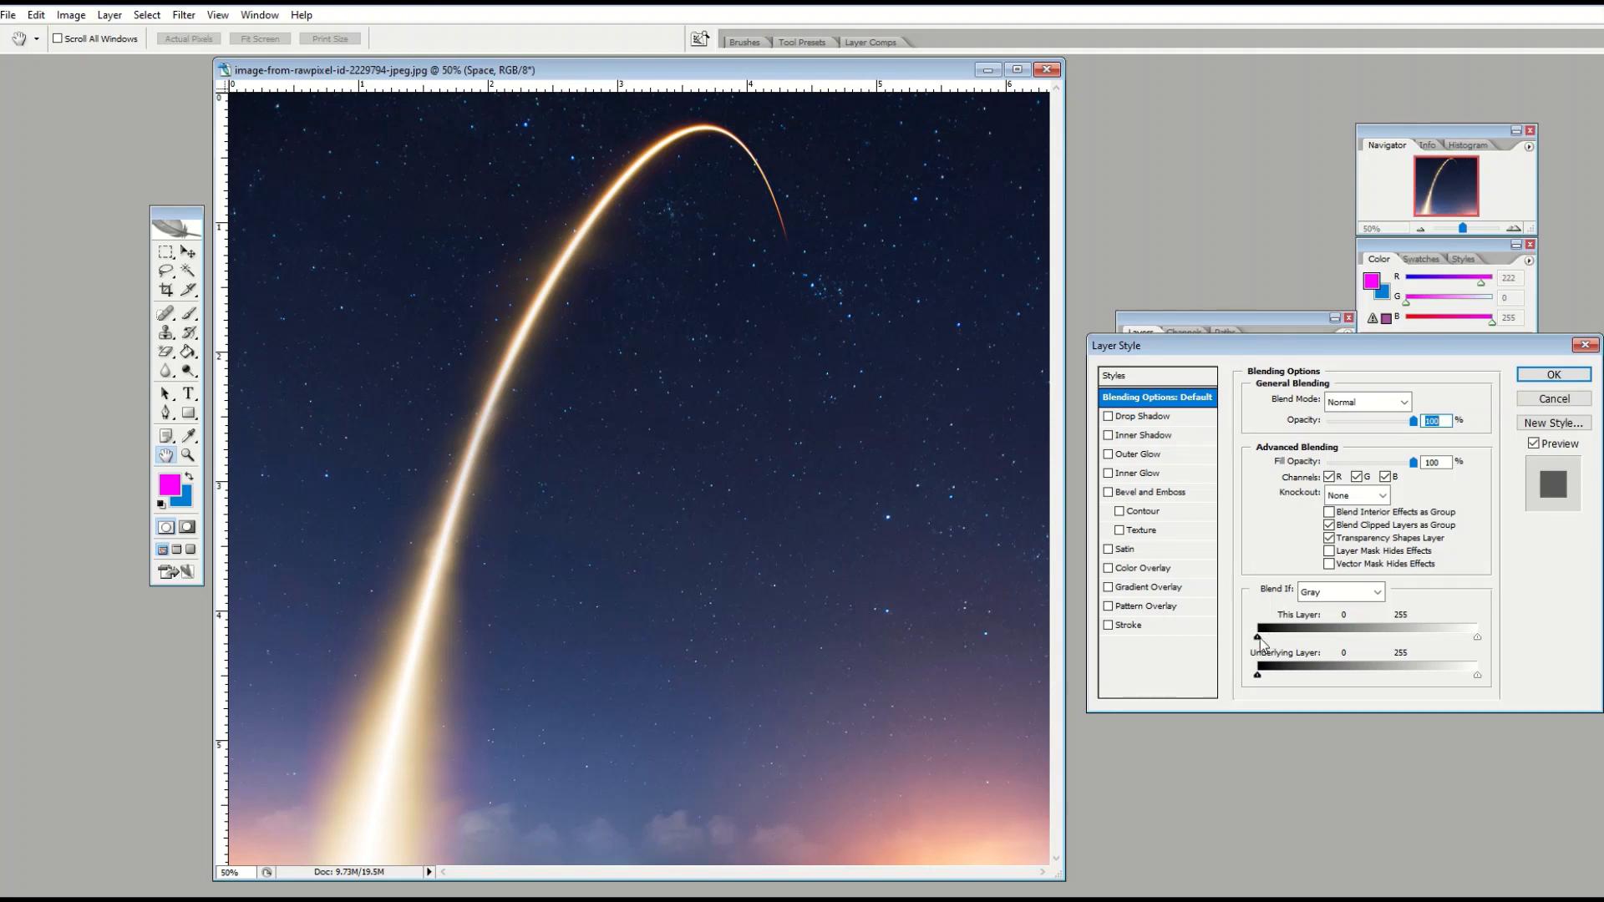
left_click_drag(1263, 638, 1514, 641)
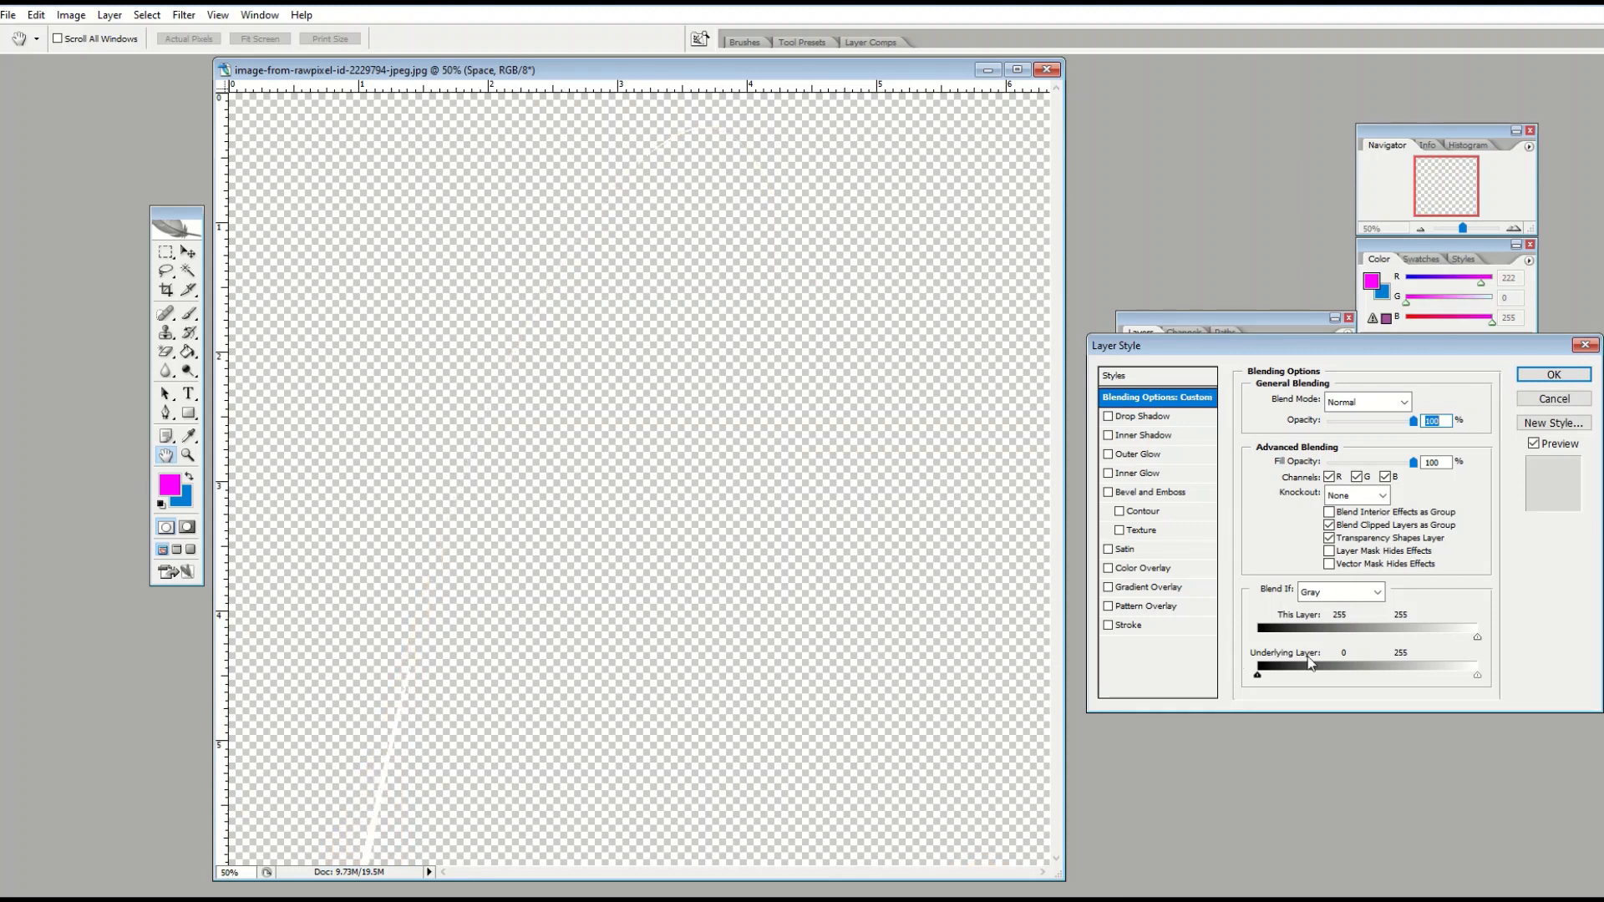
left_click_drag(1481, 643, 1257, 640)
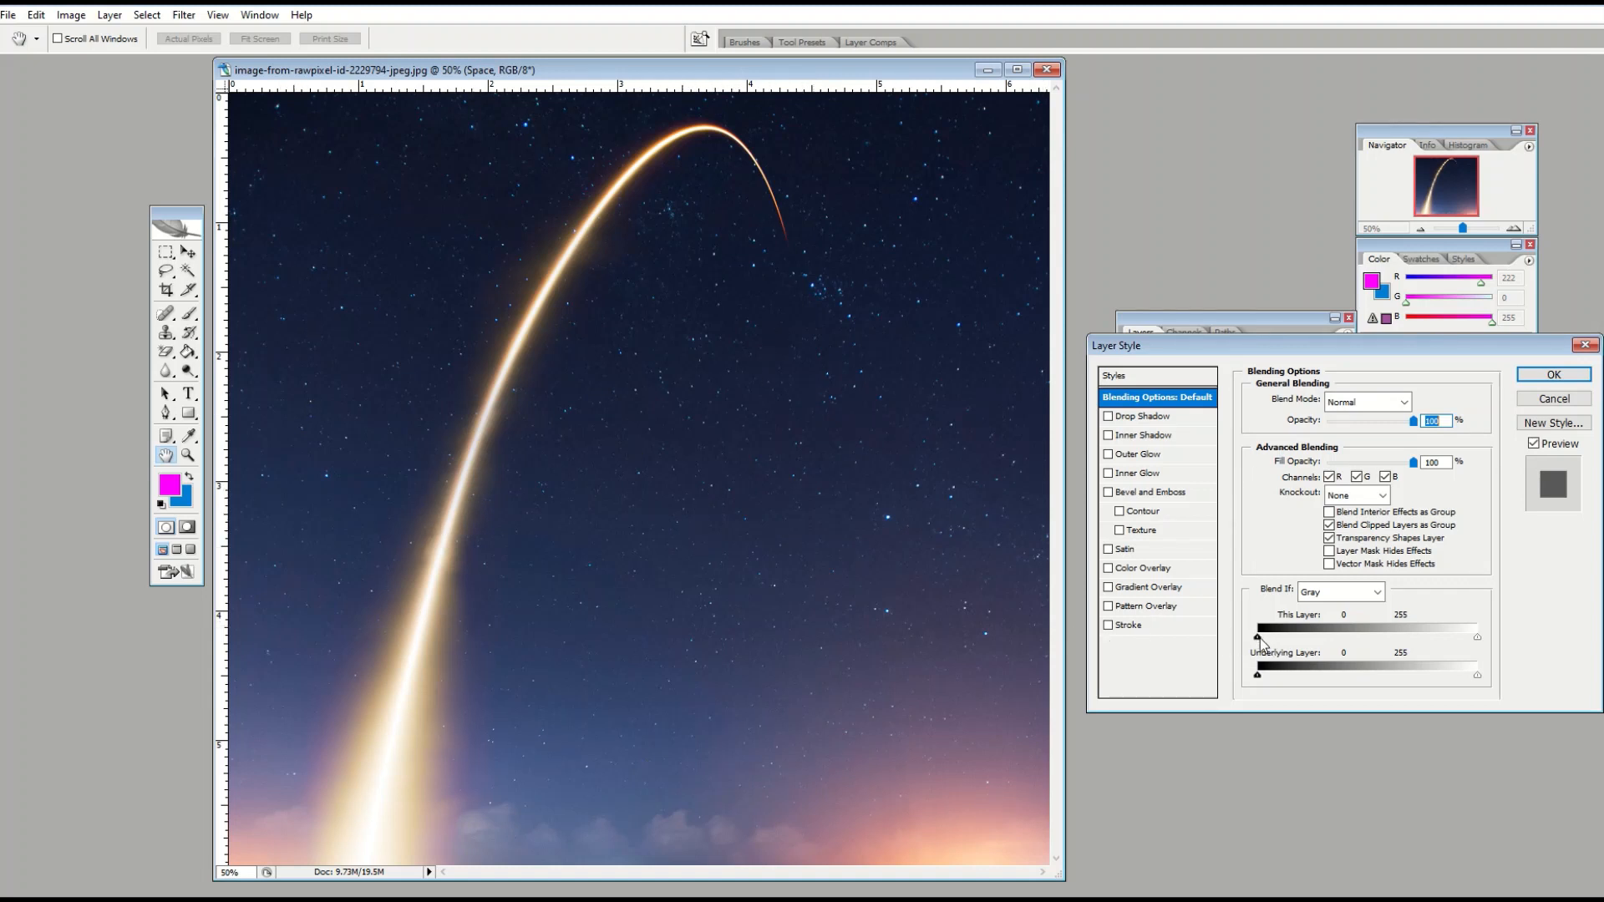
- Set the This Layer black slider to 156 under Blend If Gray and apply the blending options to Space
left_click_drag(1259, 637, 1395, 656)
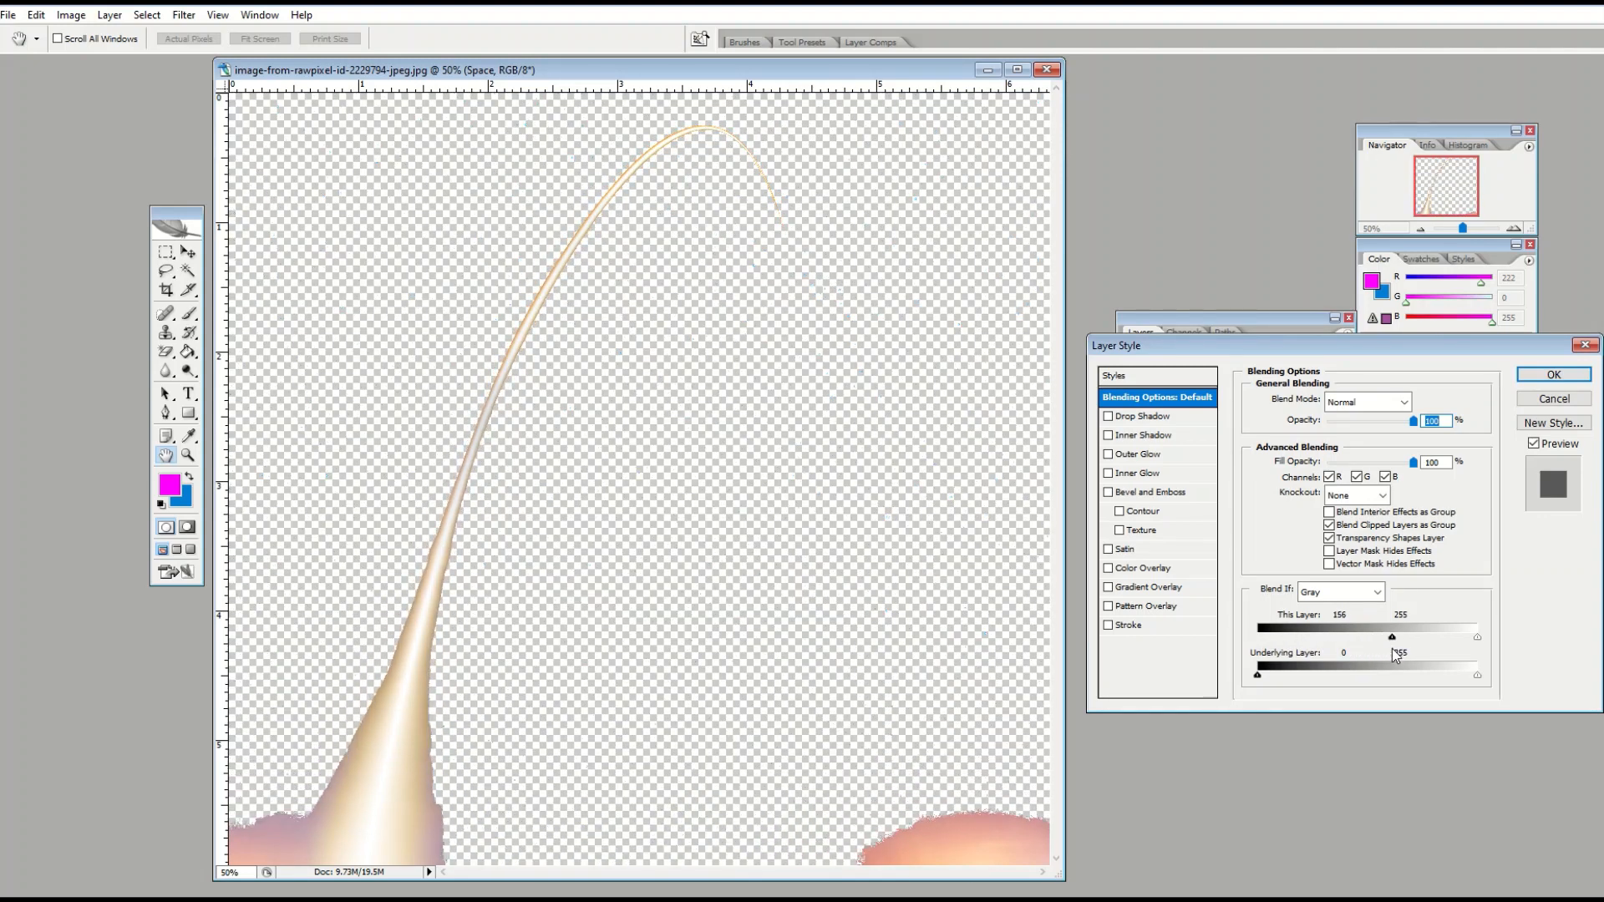
left_click(1525, 378)
key("e")
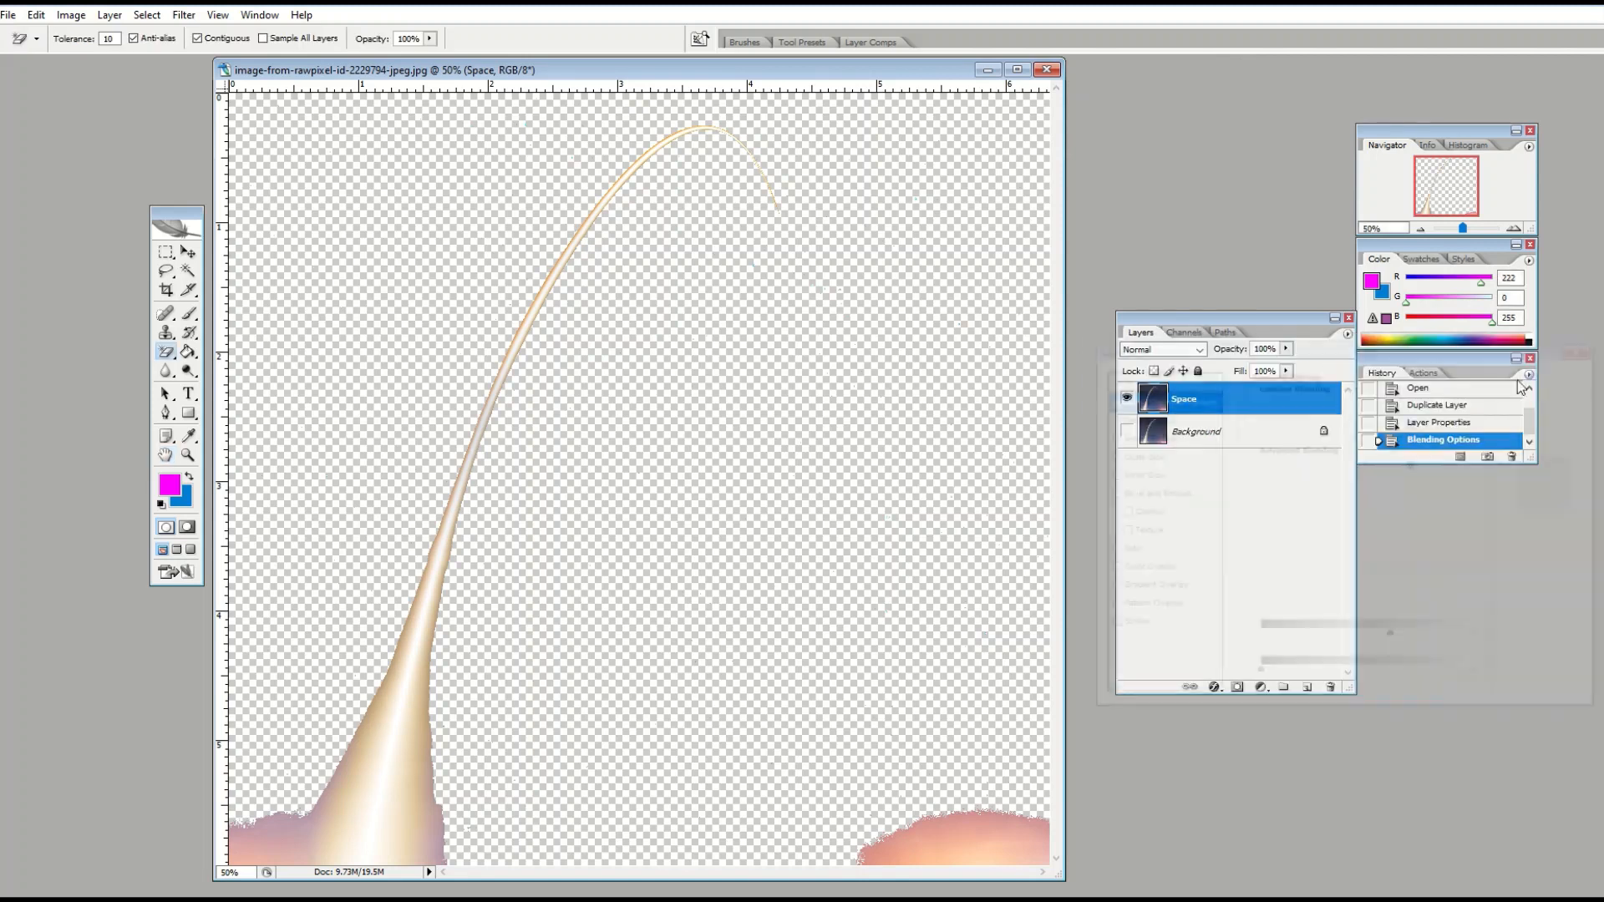
- Add a new layer beneath Space and fill it with the magenta foreground colour using the Paint Bucket
left_click(1308, 687)
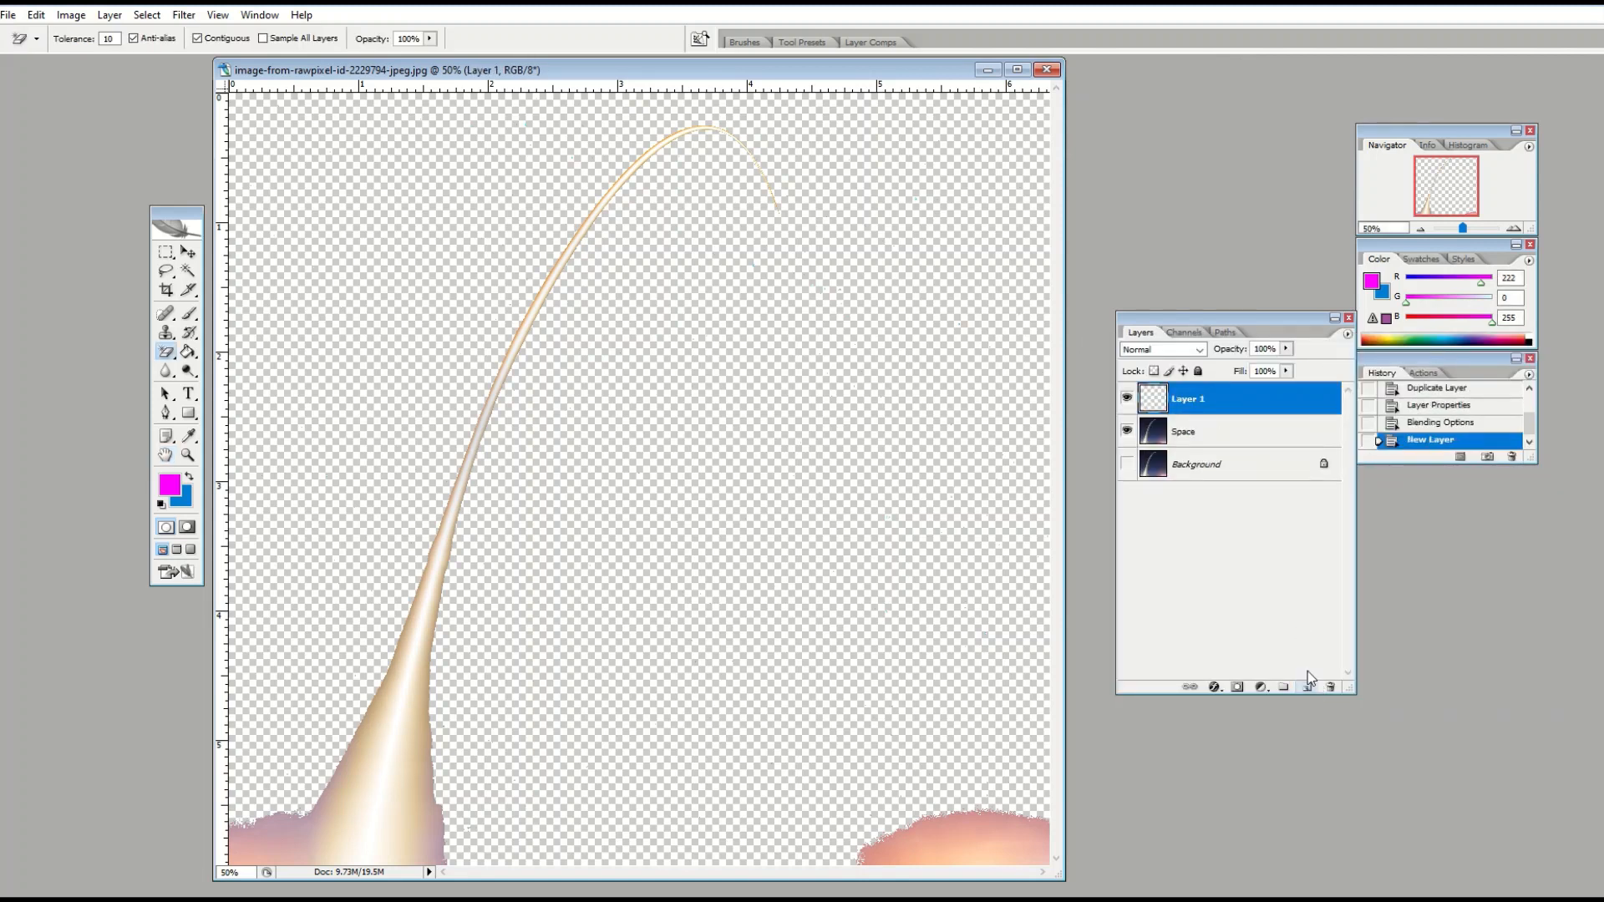
left_click_drag(1206, 405, 1200, 445)
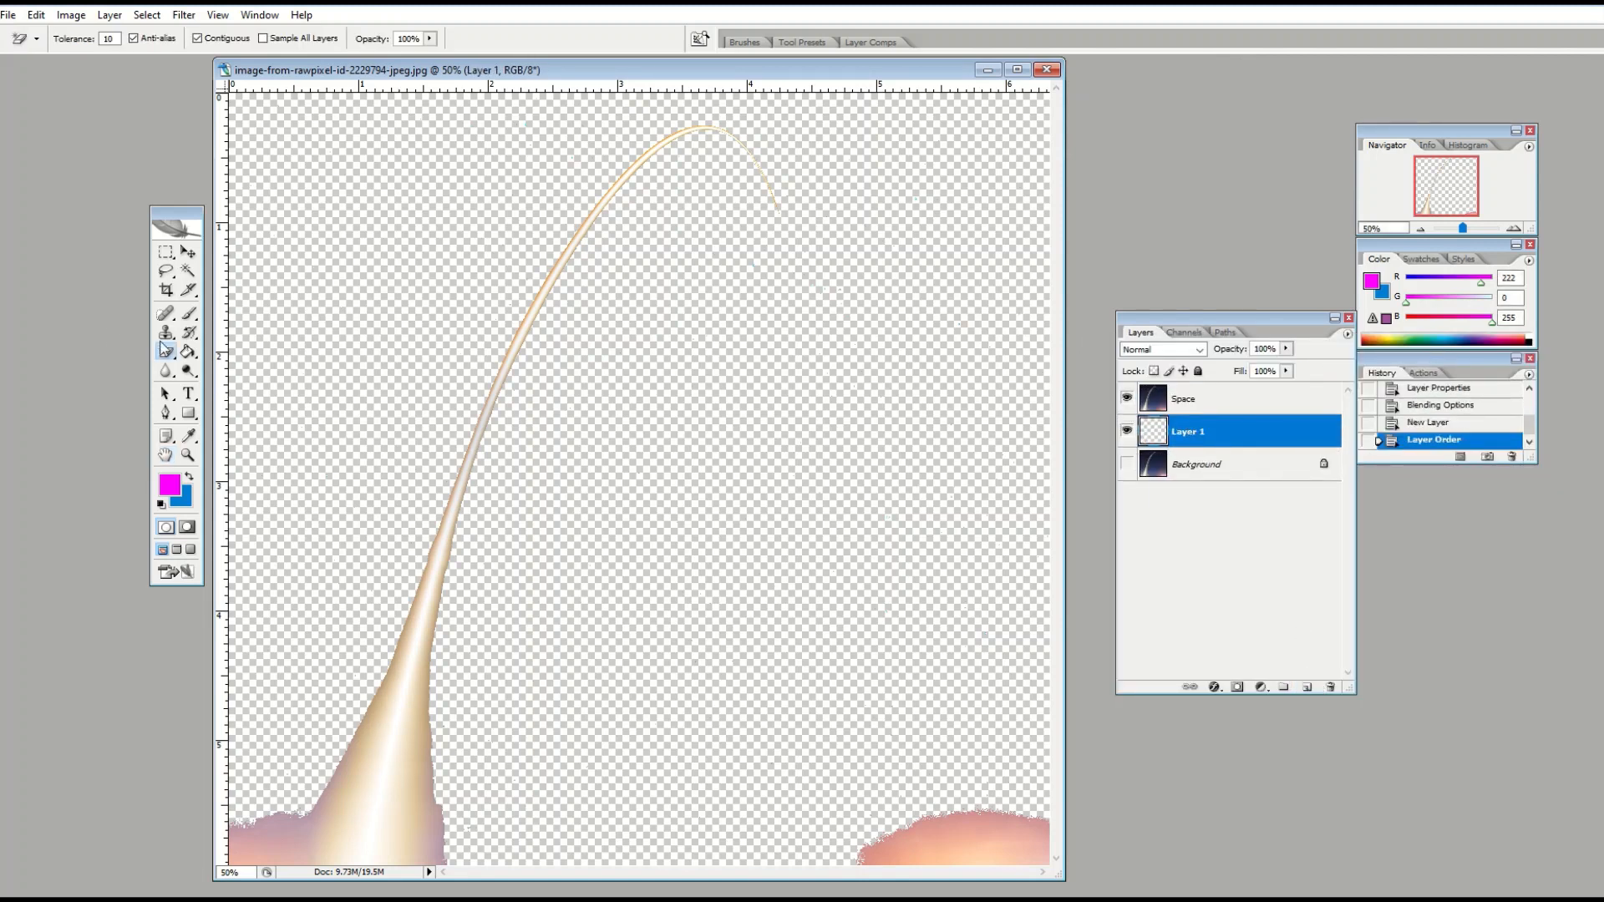
left_click(188, 351)
left_click(371, 470)
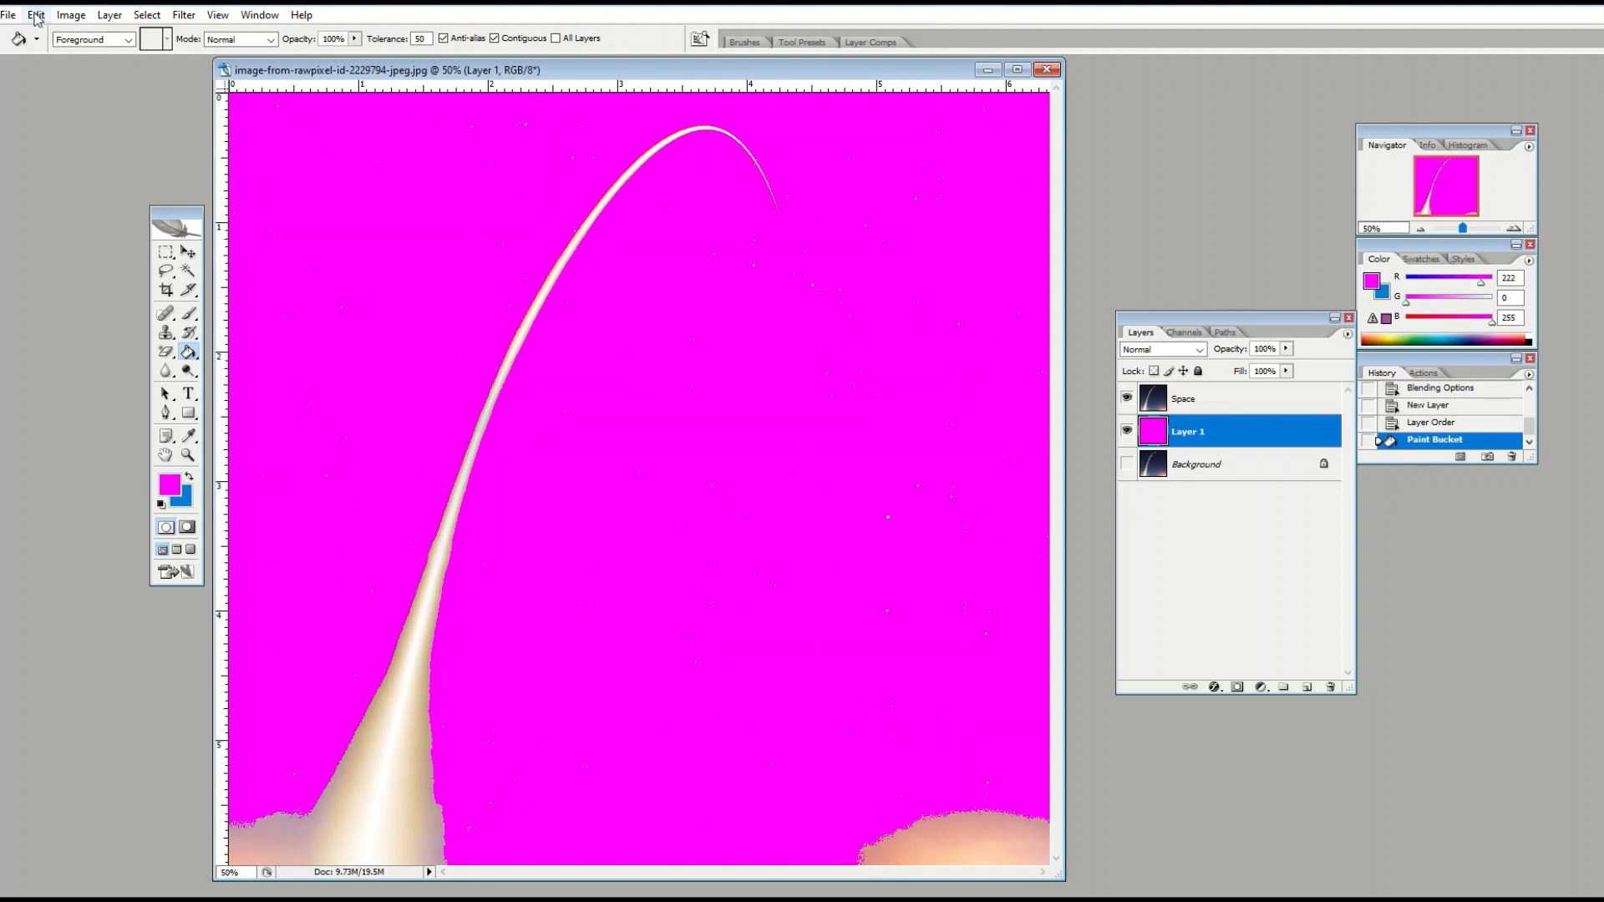
- Step back through the magenta fill, the added layer and its reordering, and the blending change on Space
left_click(36, 15)
left_click(50, 33)
left_click(35, 15)
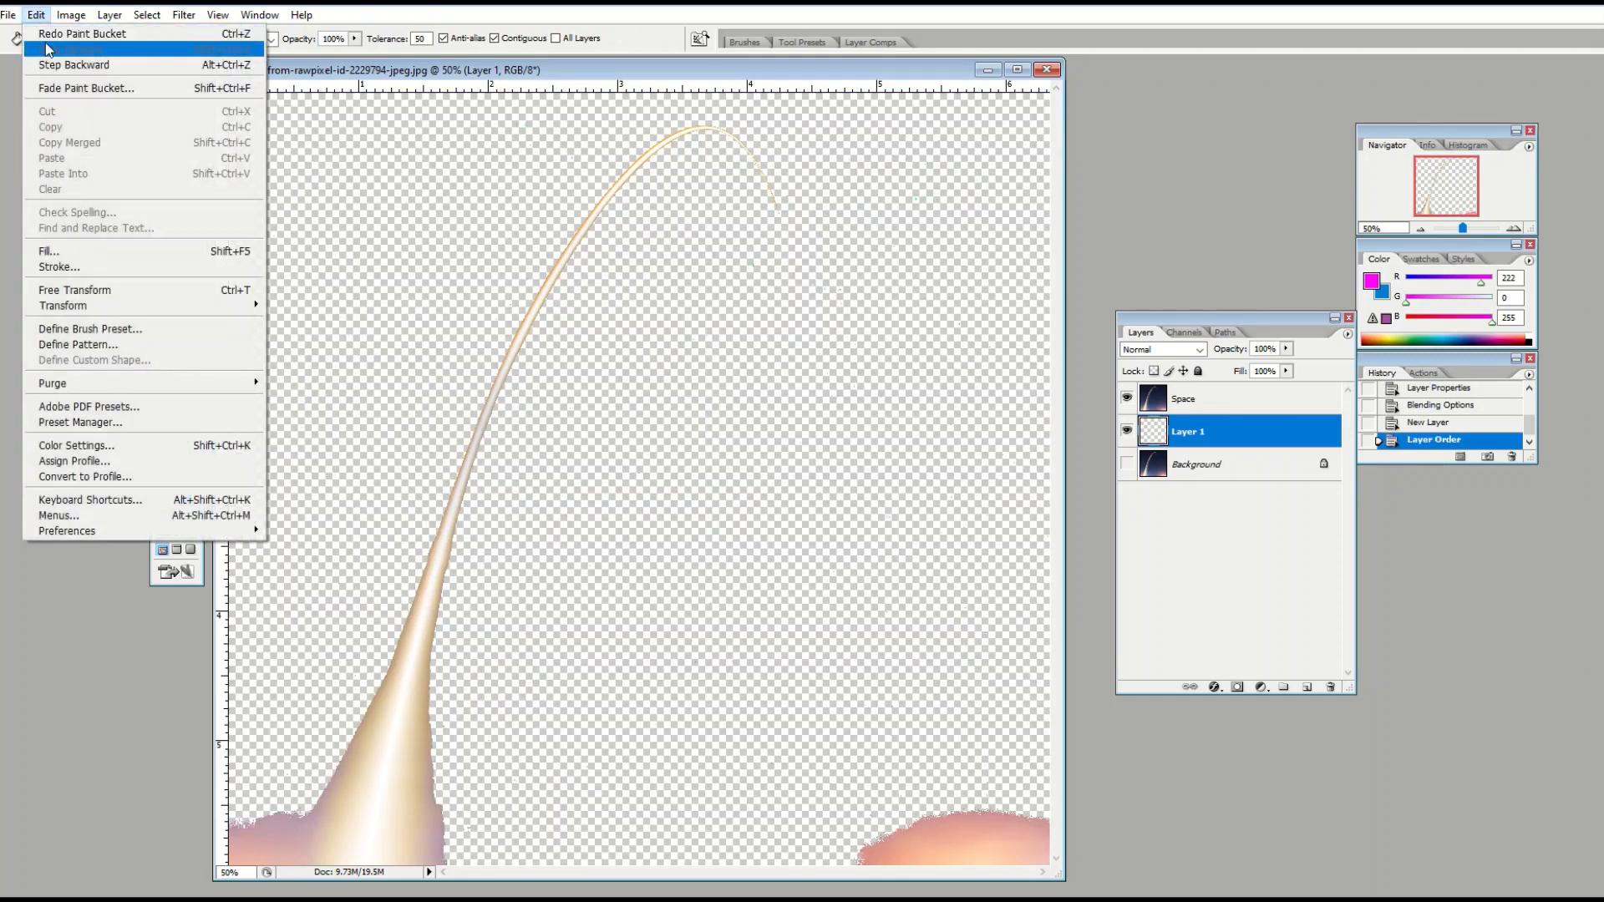
left_click(50, 64)
left_click(36, 15)
left_click(46, 65)
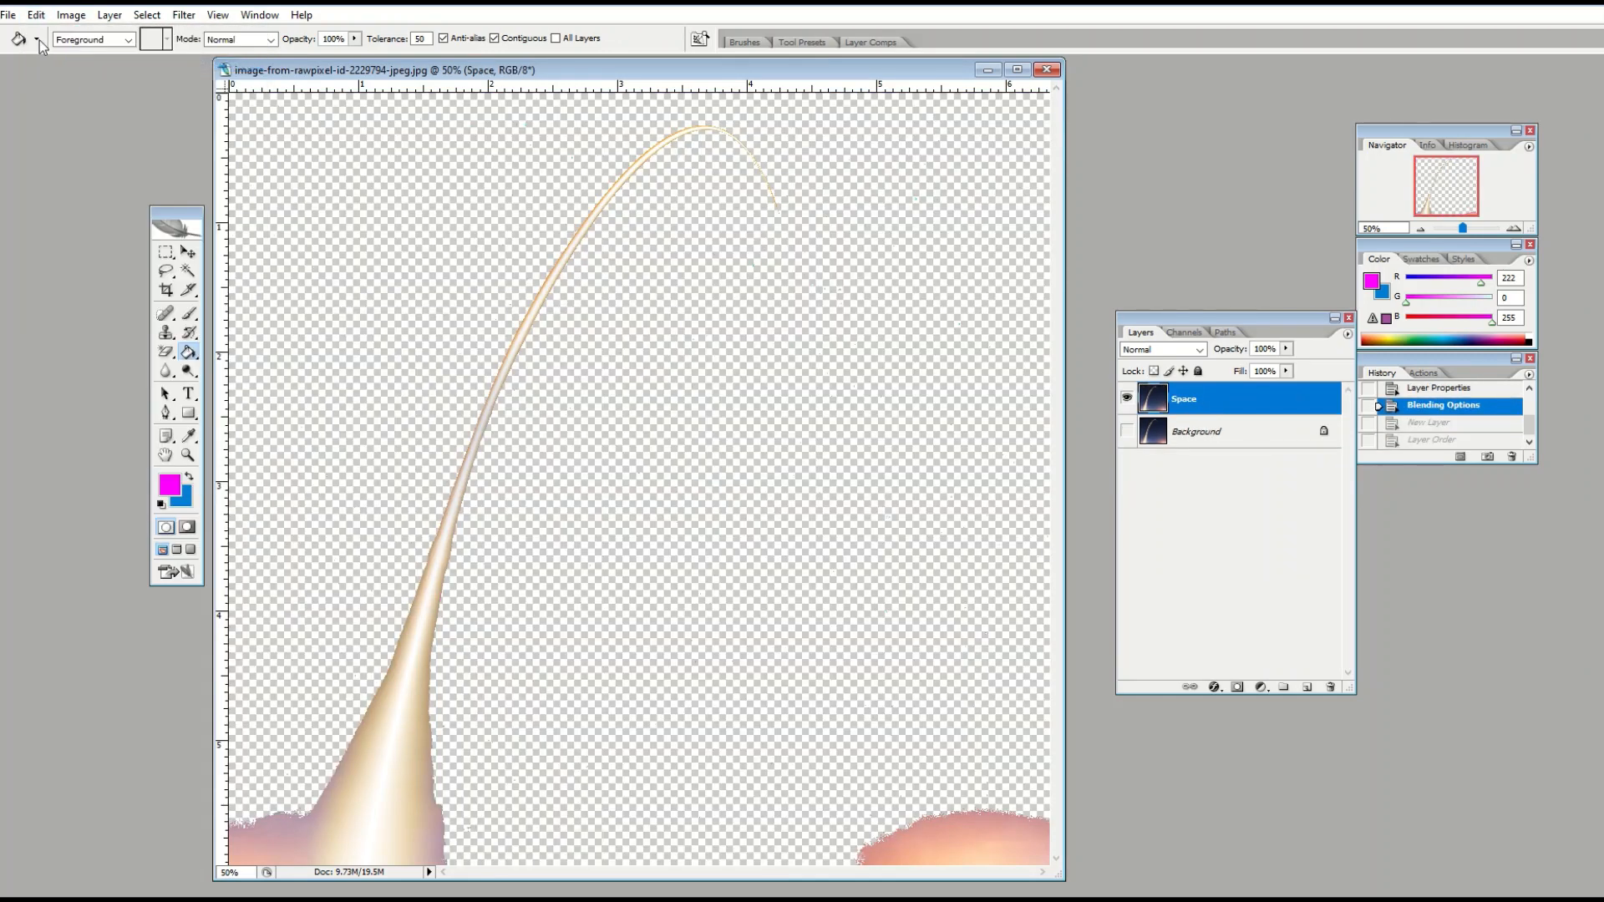
left_click(36, 15)
left_click(48, 64)
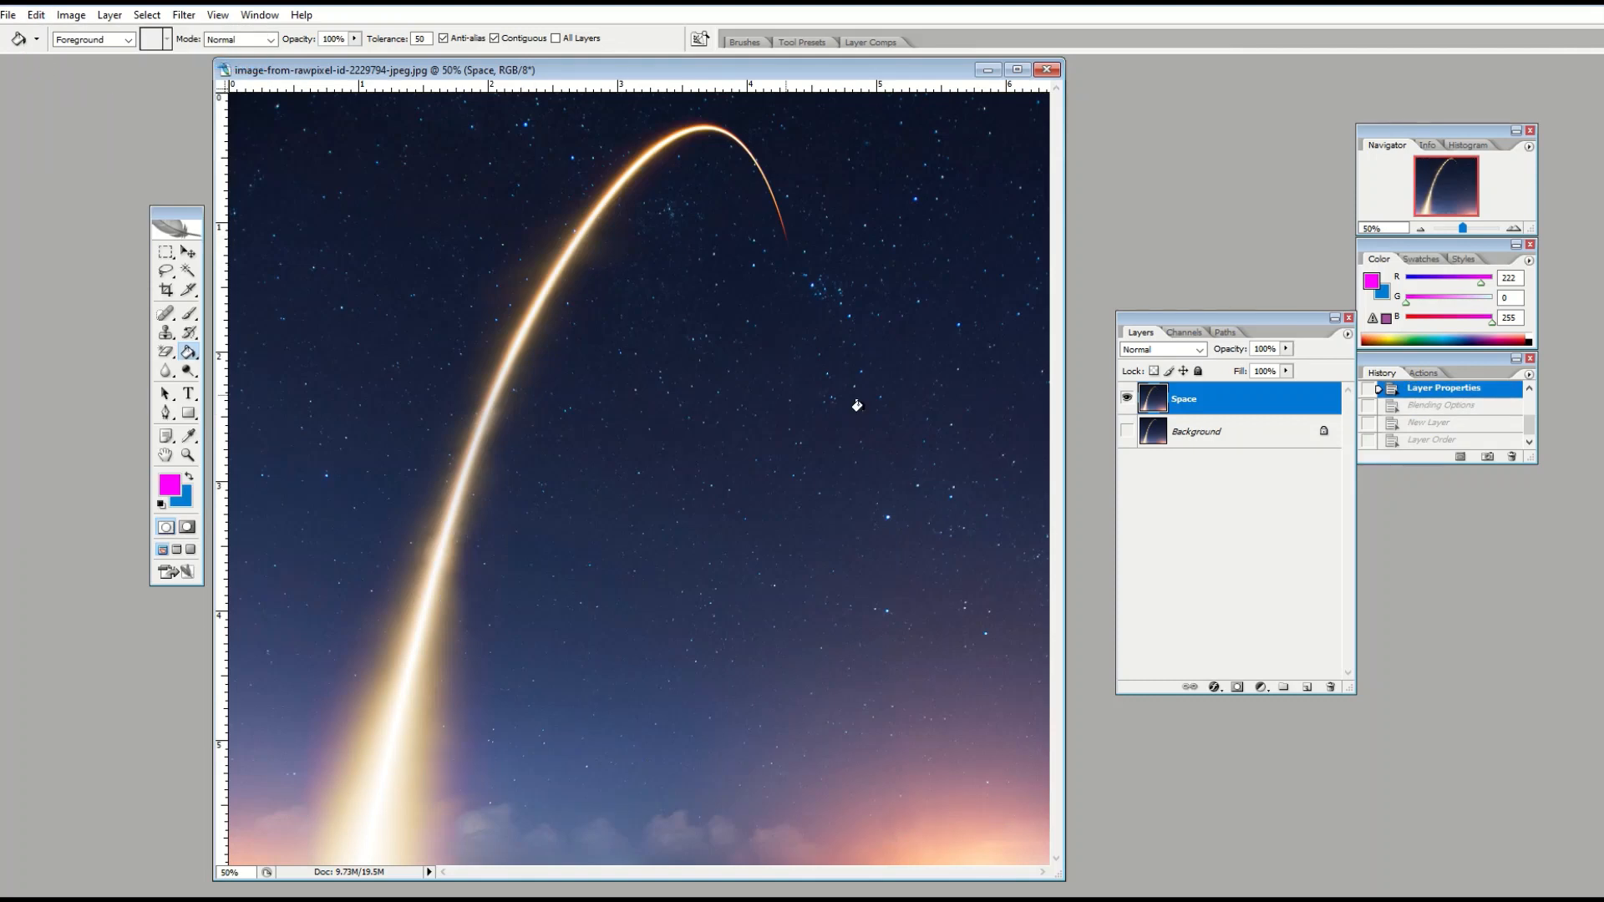
- Set the This Layer white slider to 75 under Blend If Gray and apply the blending options to Space
double_click(1253, 402)
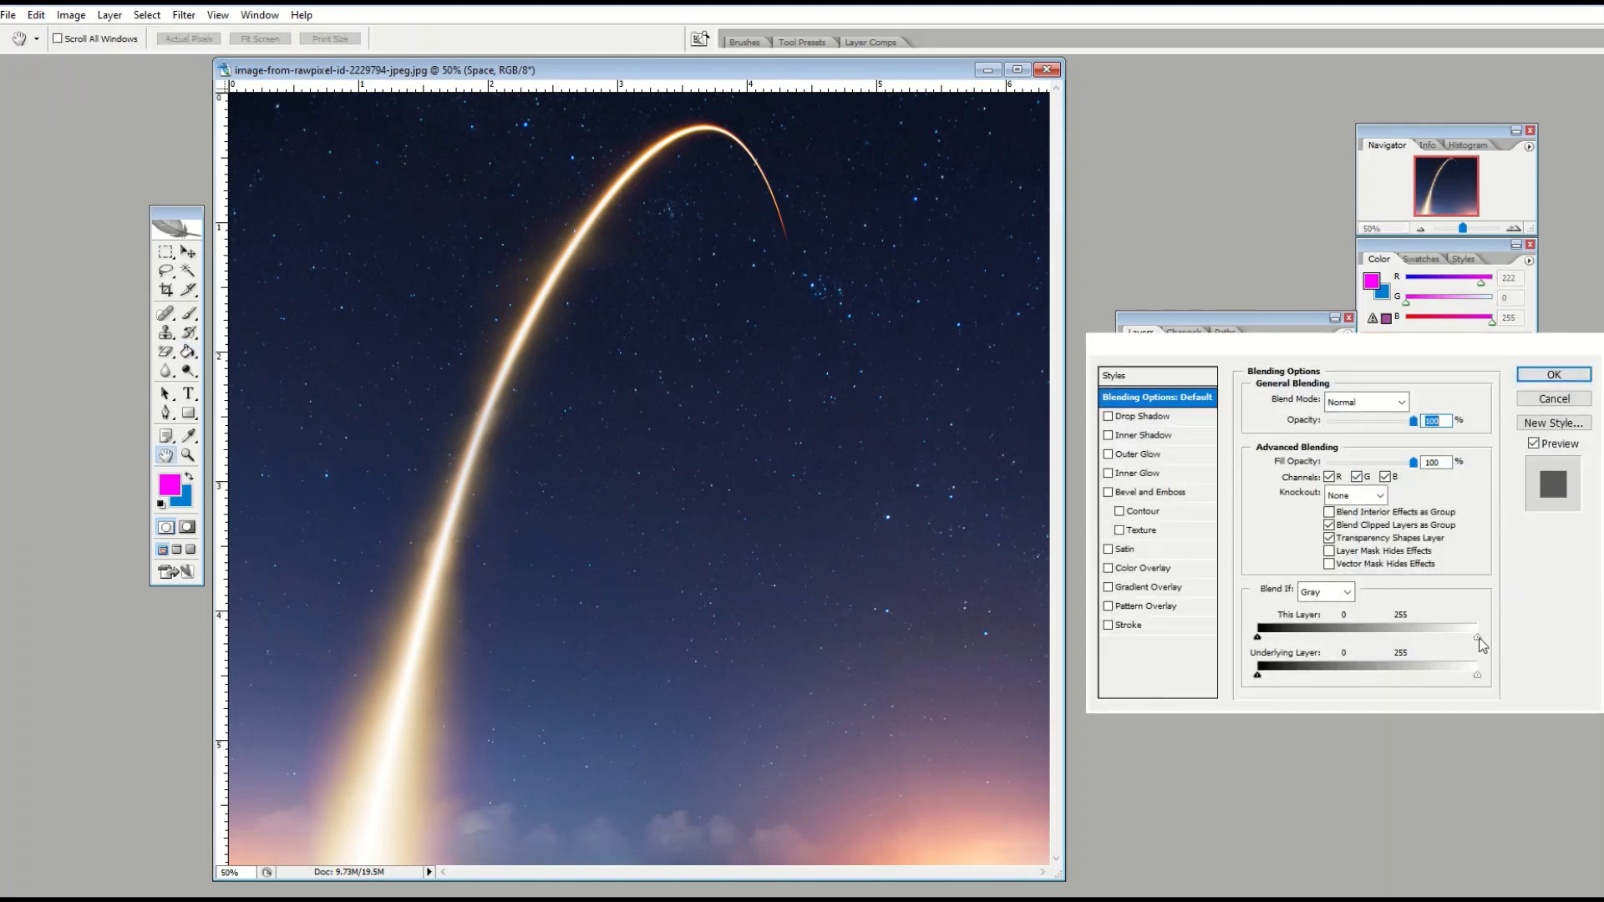
left_click_drag(1478, 638, 1323, 645)
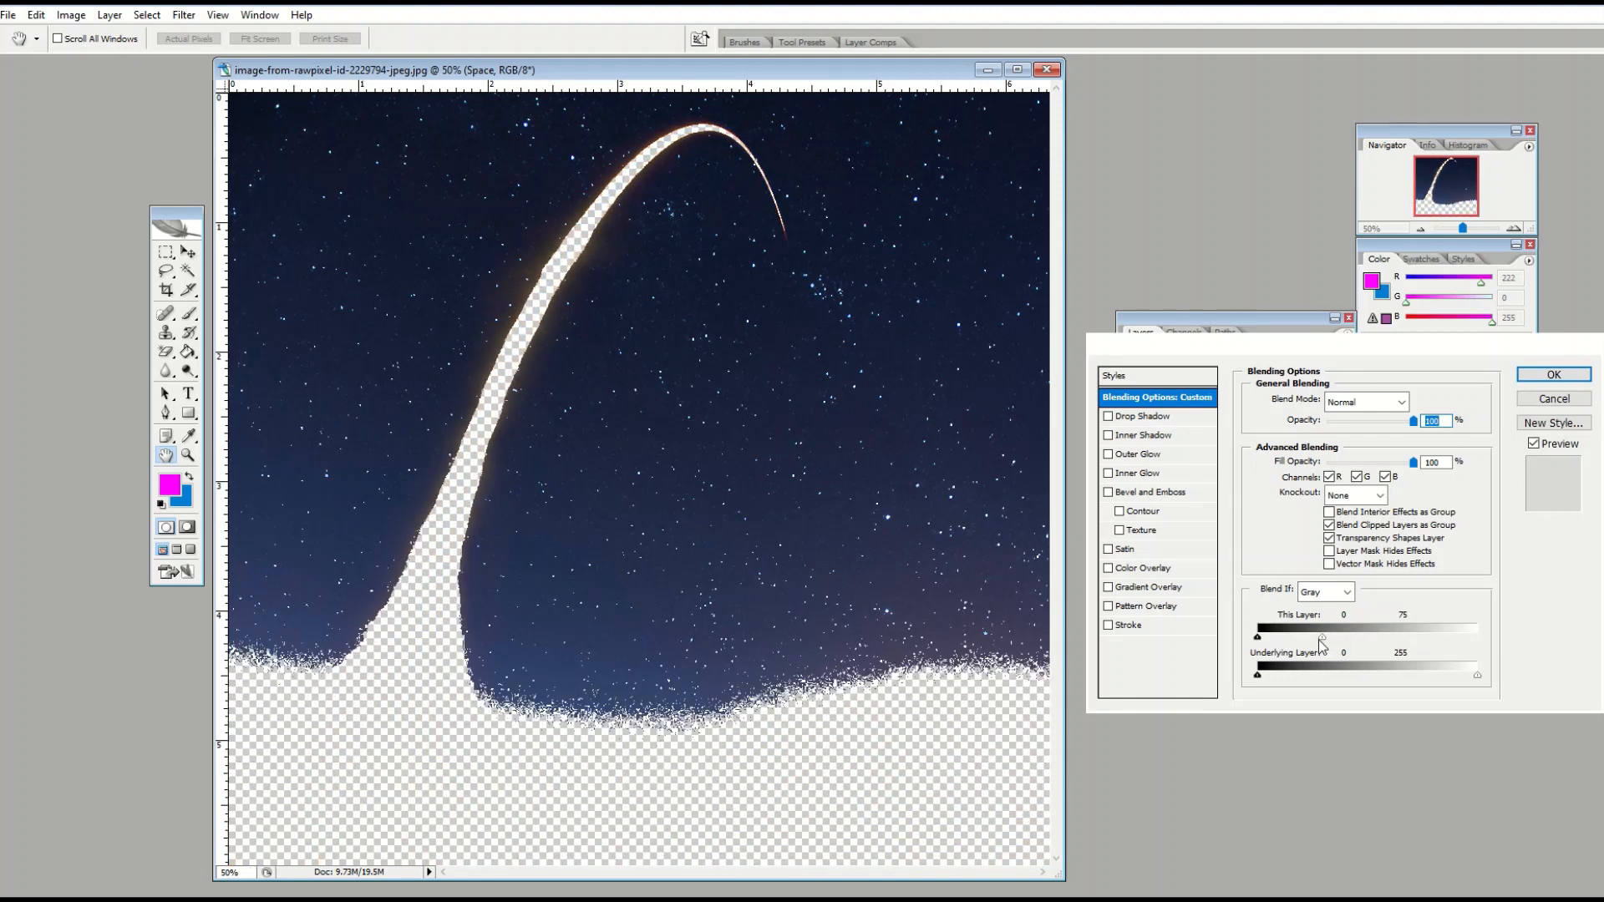
left_click(1537, 377)
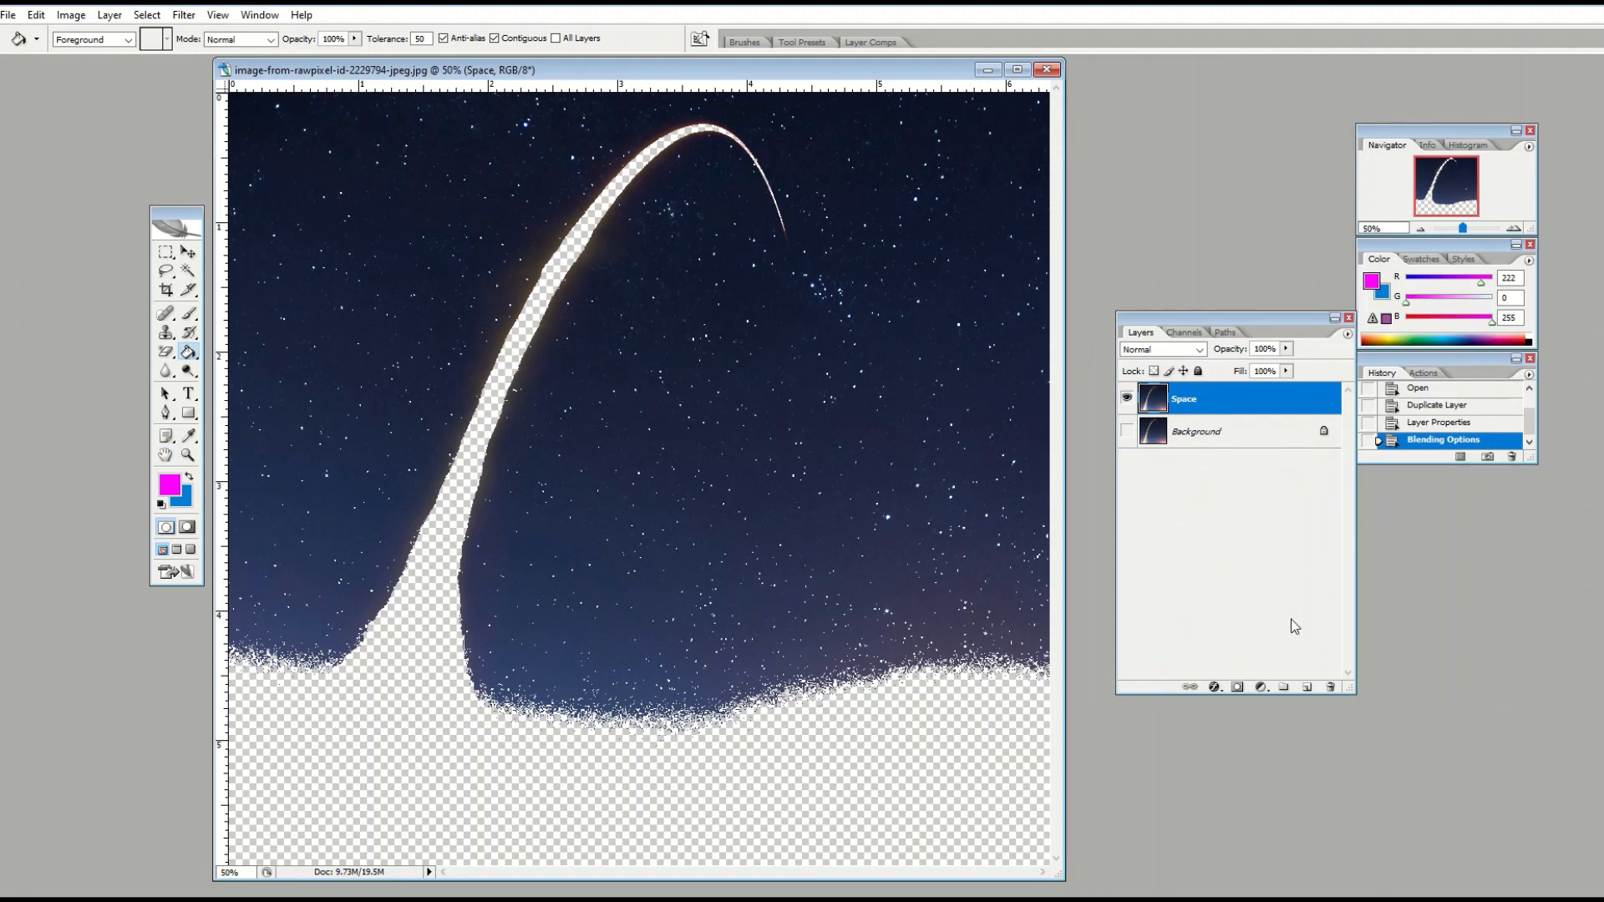
- Add a new layer, move it beneath Space and fill it with the magenta foreground colour using the Paint Bucket
left_click(1307, 690)
left_click_drag(1236, 403, 1225, 441)
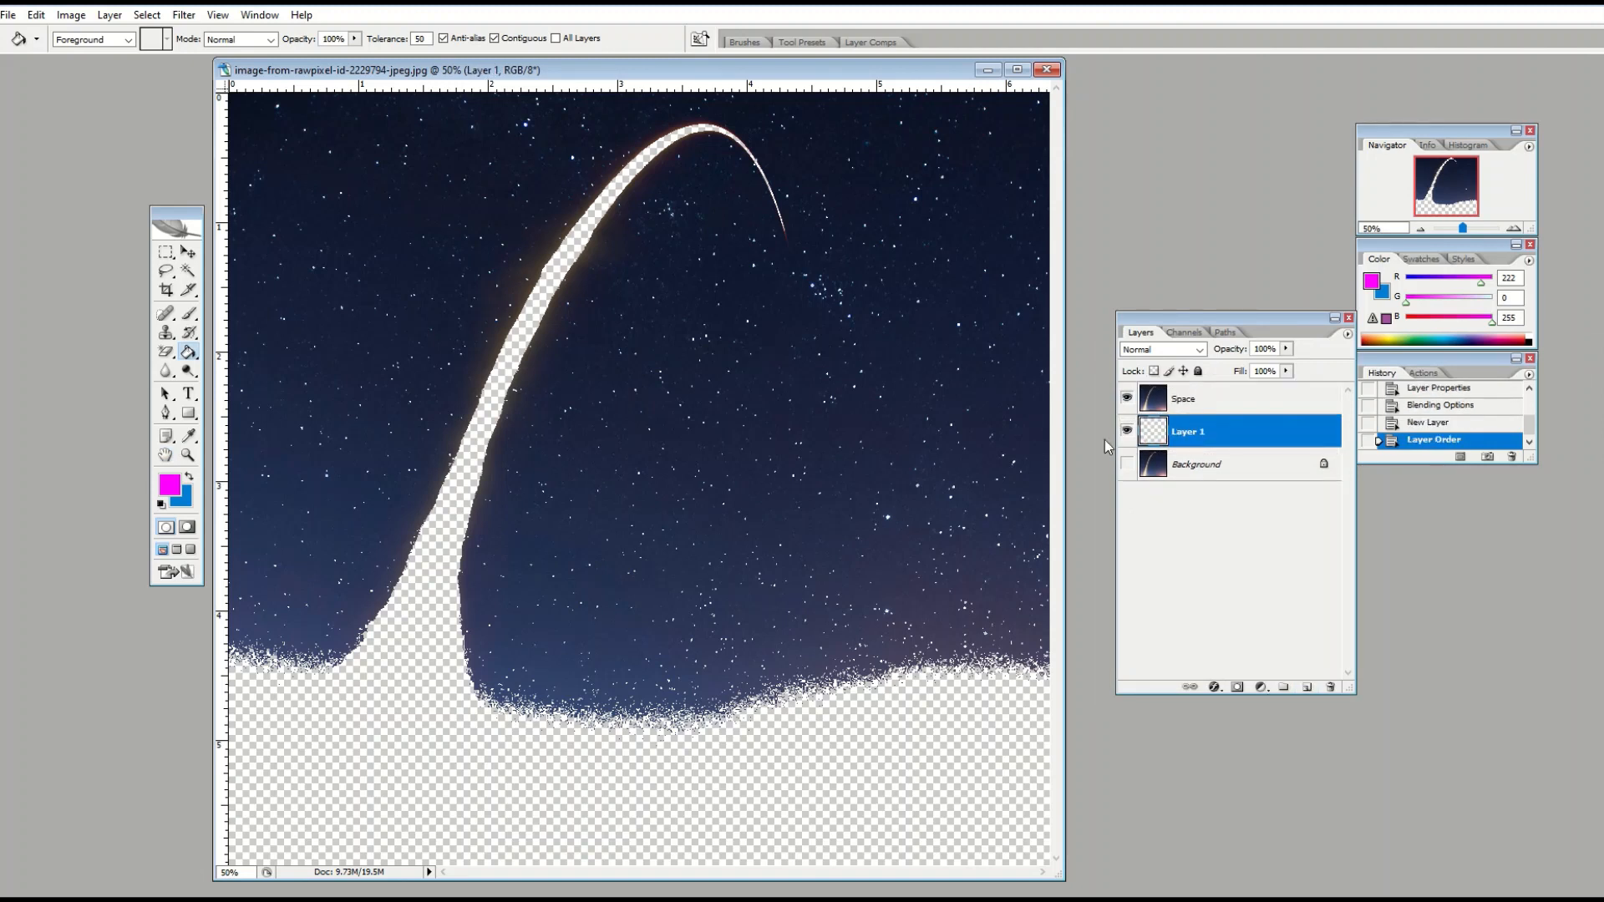
left_click(404, 505)
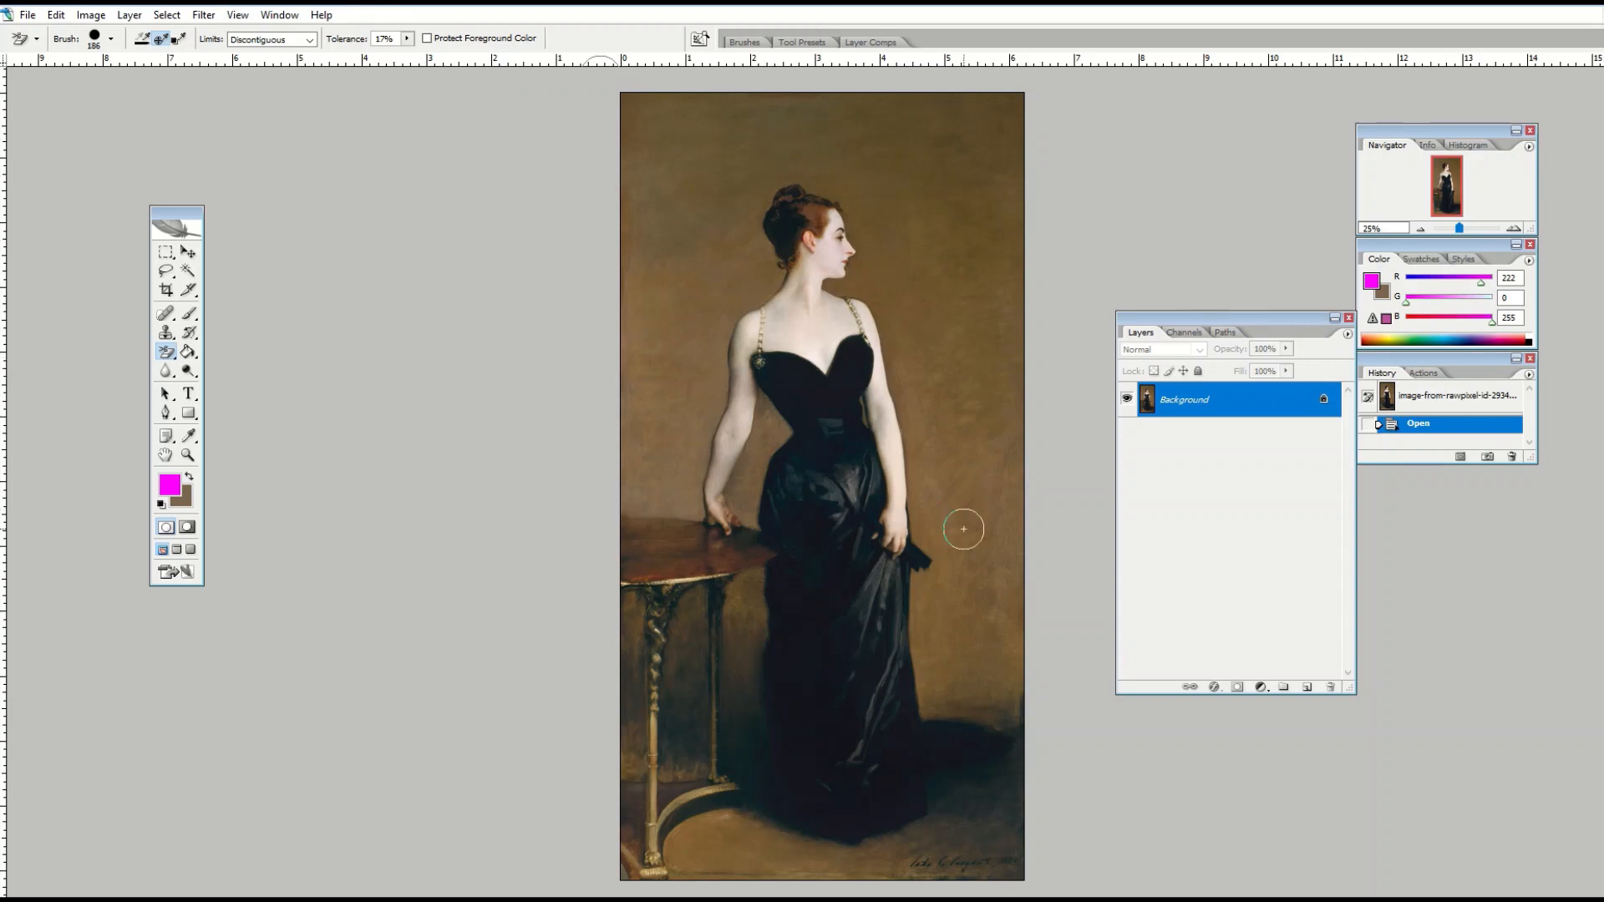
- Duplicate the painting's Background layer as Background copy and hide the original Background layer
right_click(1219, 408)
left_click(1253, 441)
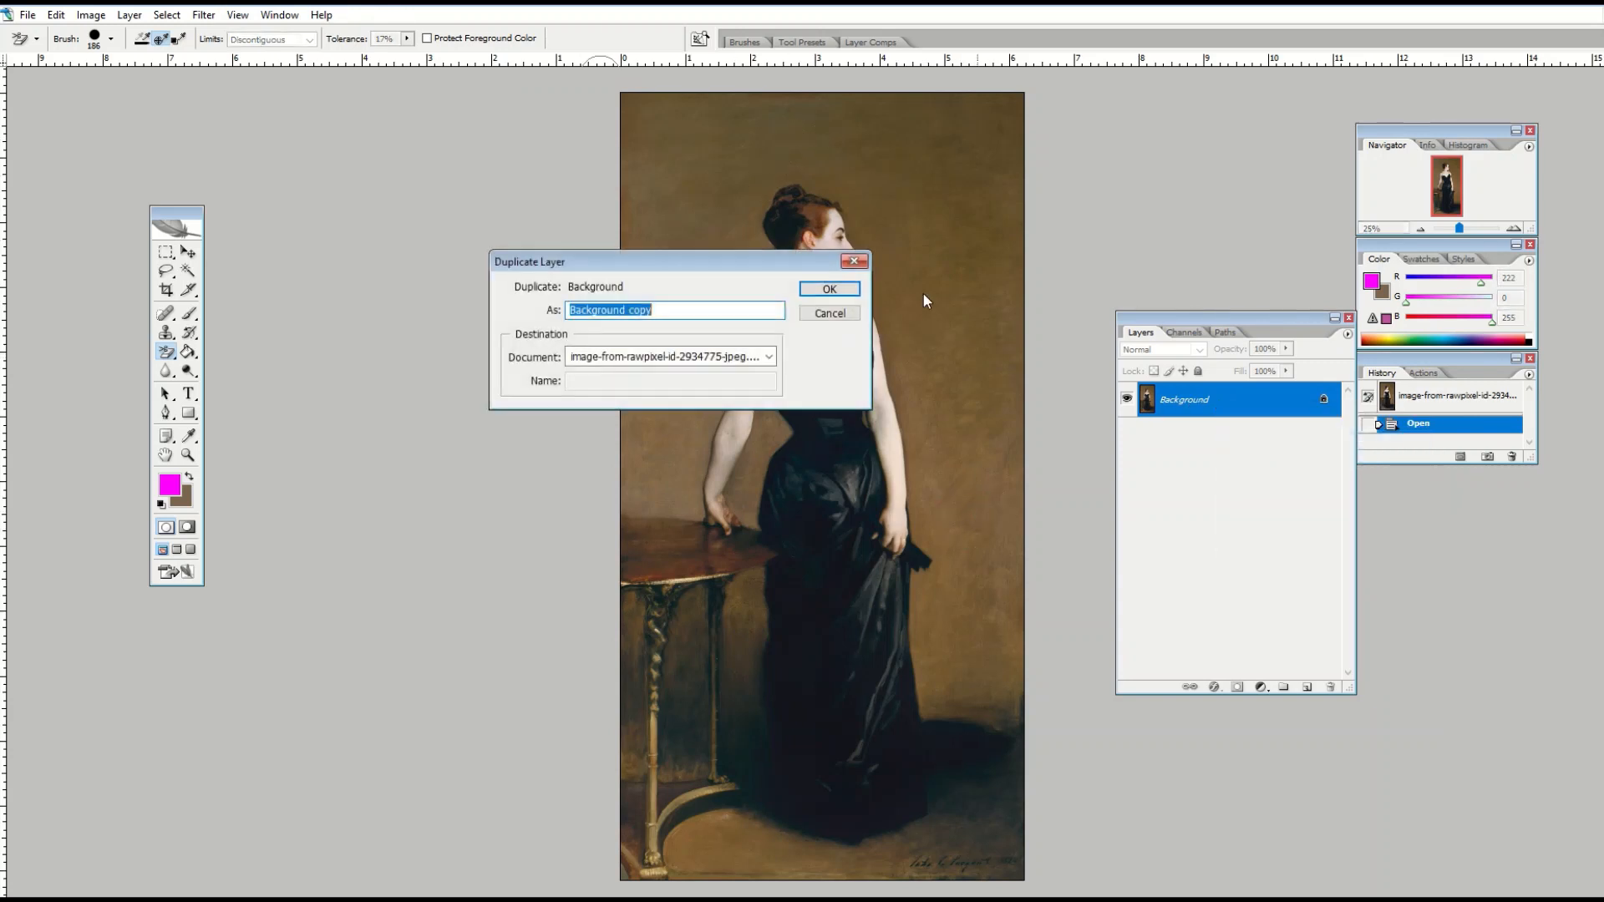
left_click(845, 288)
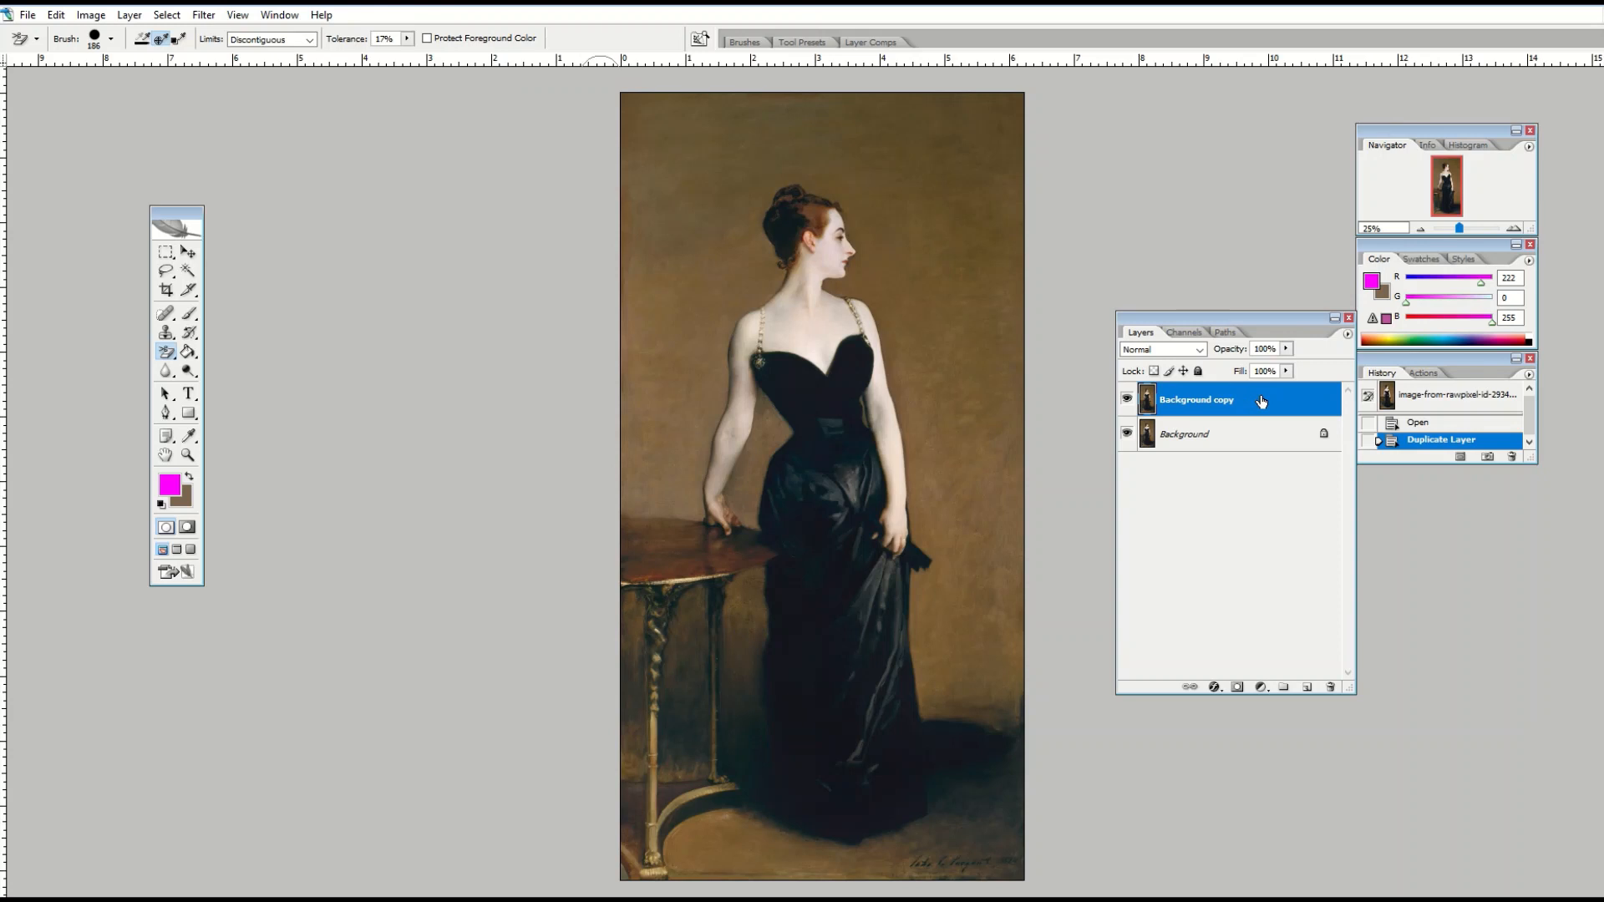
left_click(1127, 434)
- Try the Magic Eraser at tolerance 50 on the brown backdrop beside the woman's head, and undo the erasure
left_click_drag(168, 358, 244, 383)
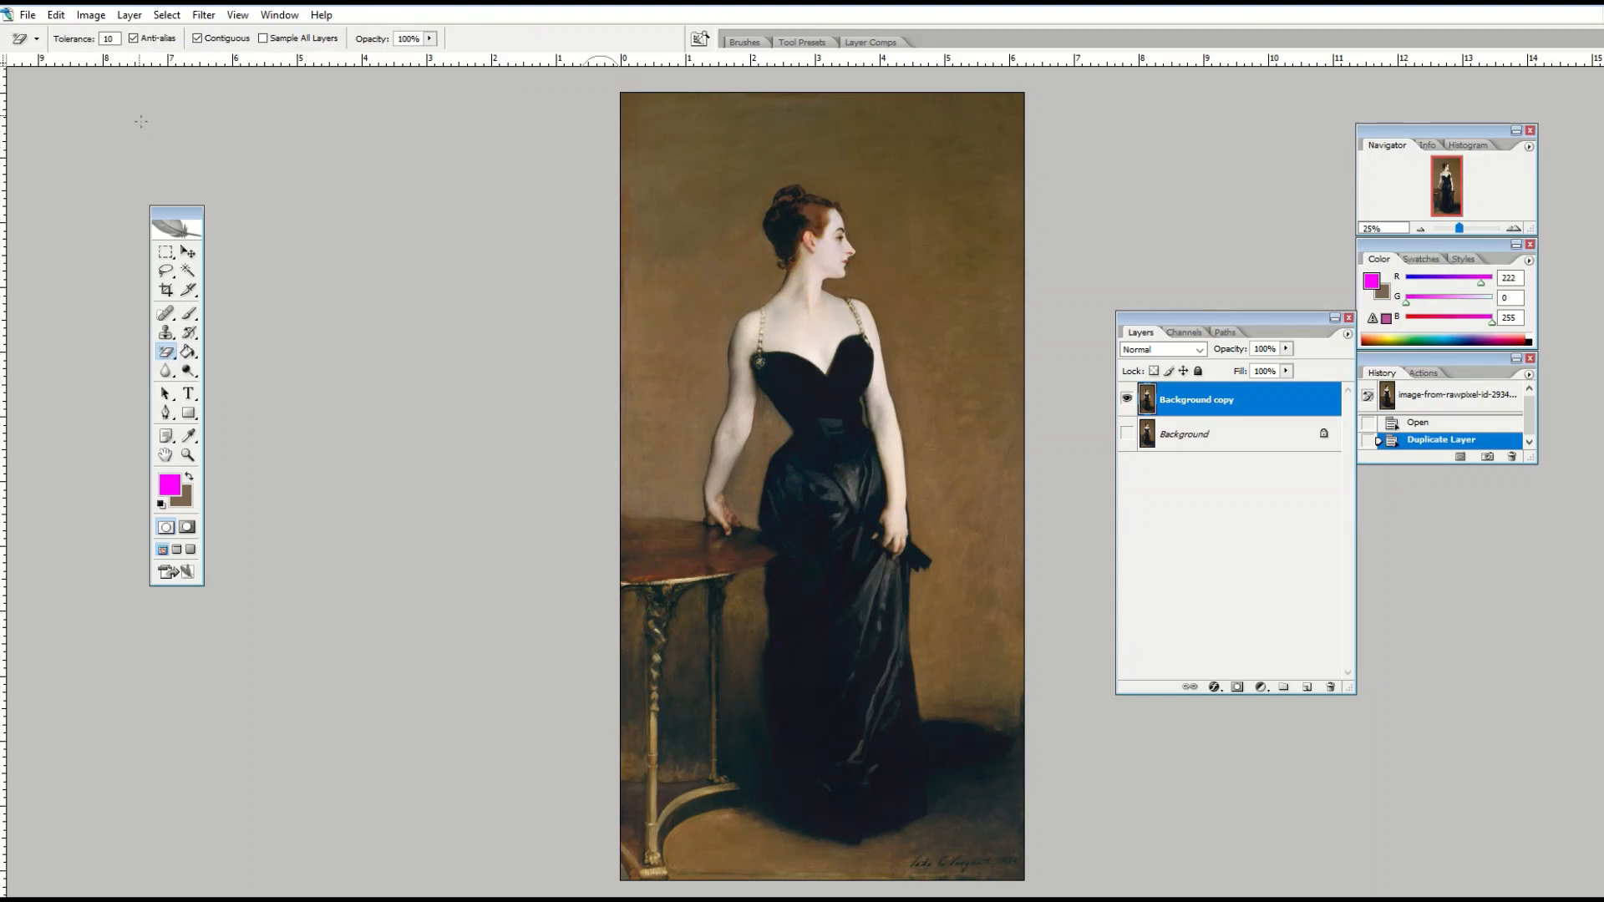
double_click(109, 39)
type("50")
left_click(651, 232)
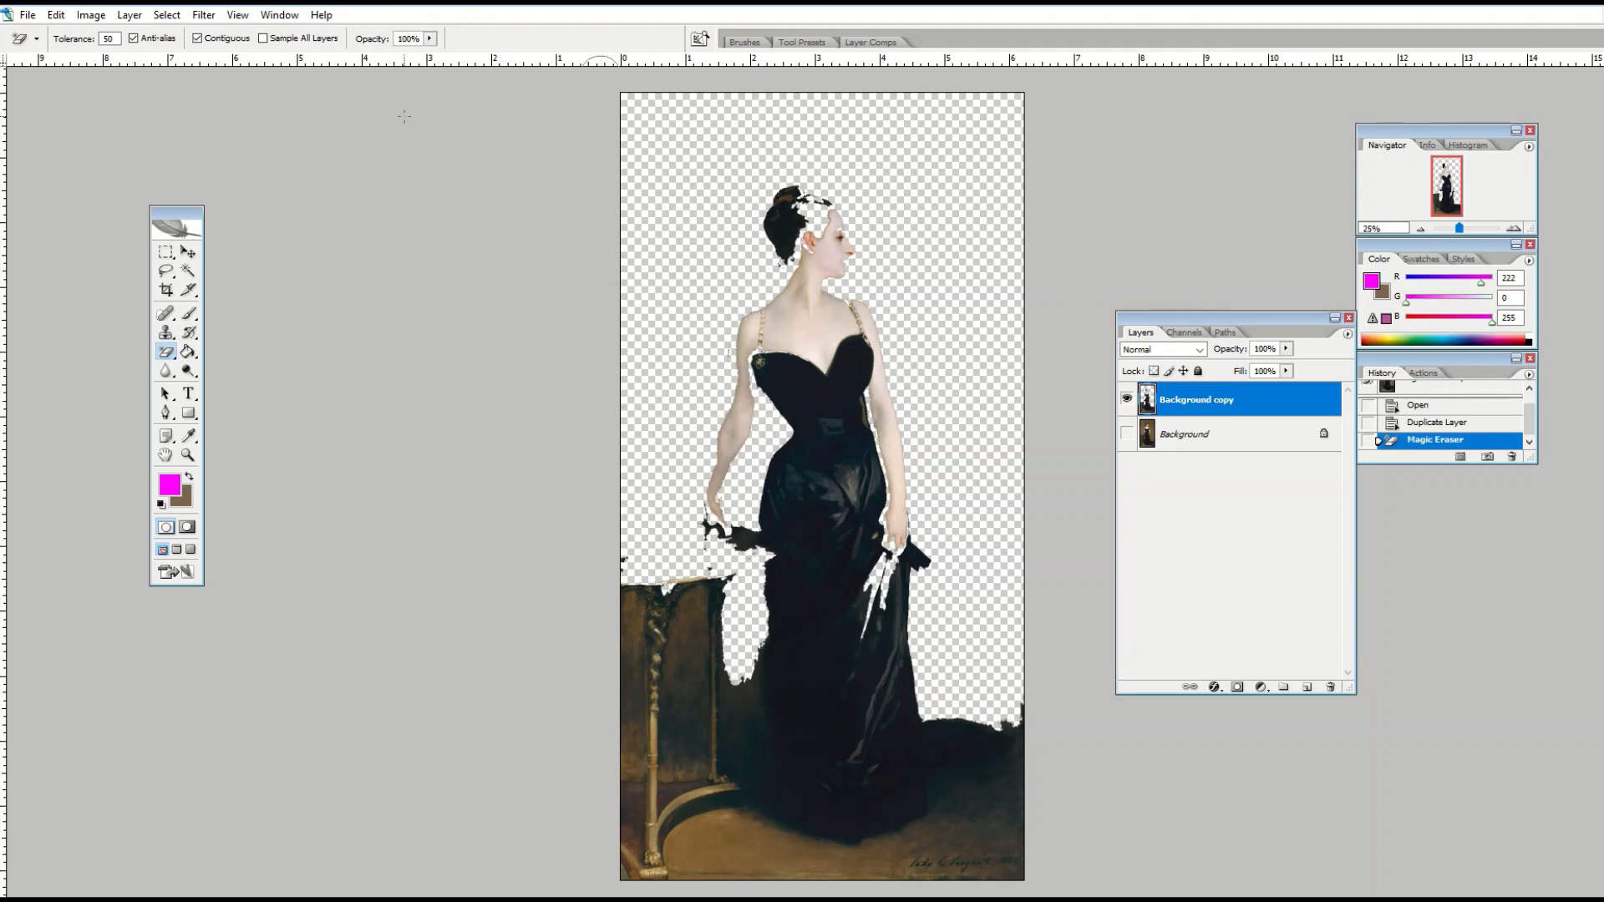
left_click(56, 15)
left_click(67, 30)
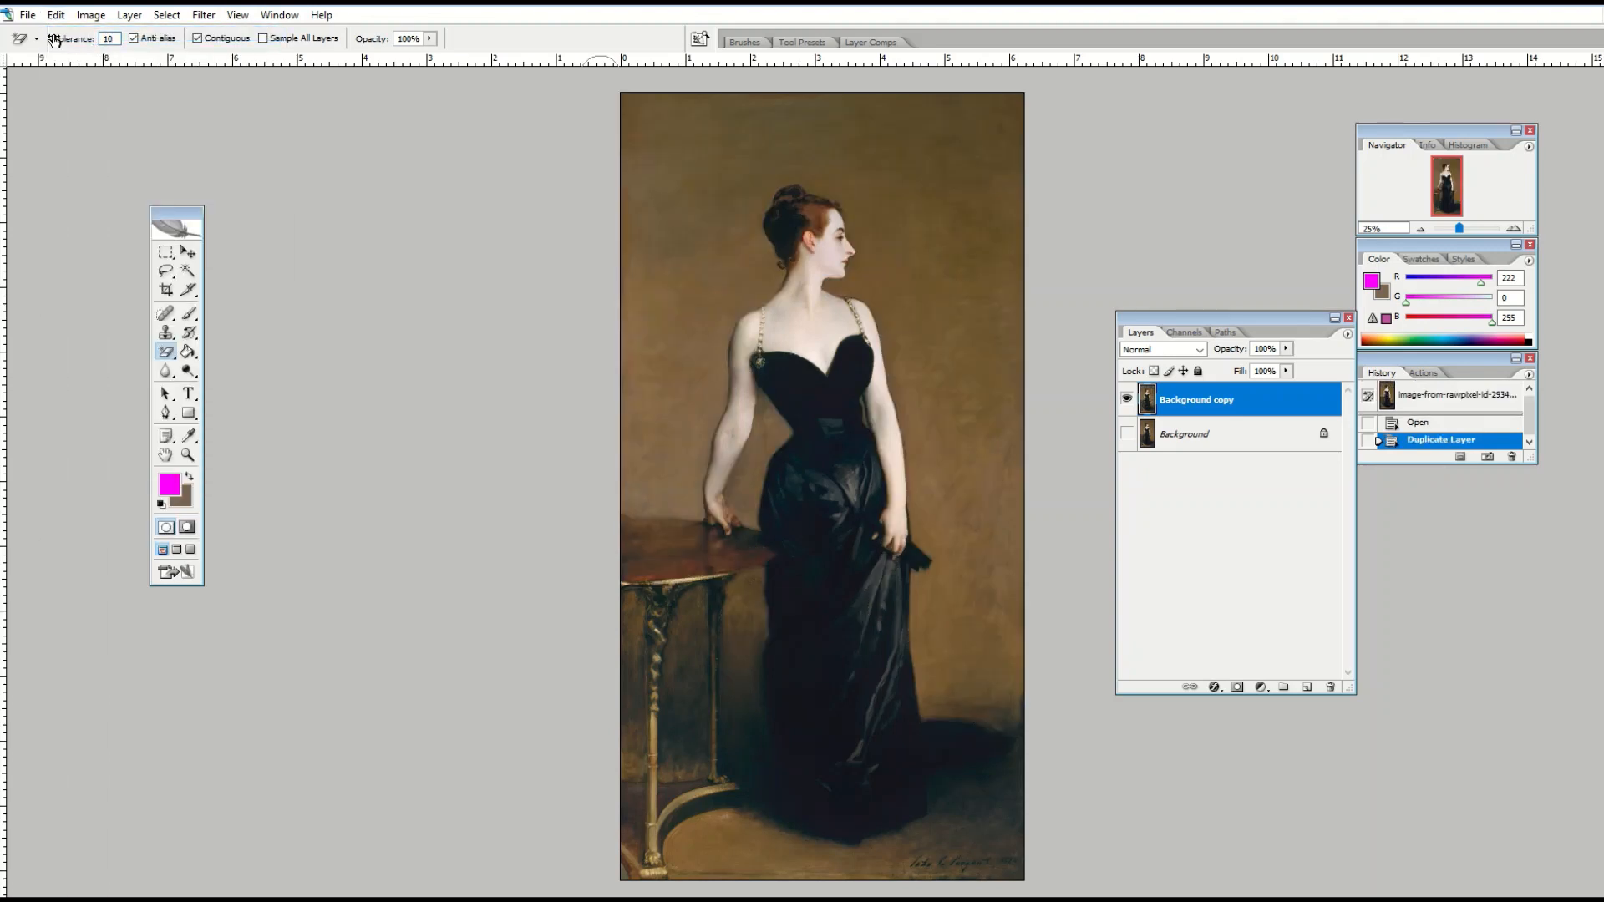
- Erase the brown backdrop above the woman and down the side behind her dress with the Magic Eraser at tolerance 10
left_click(676, 185)
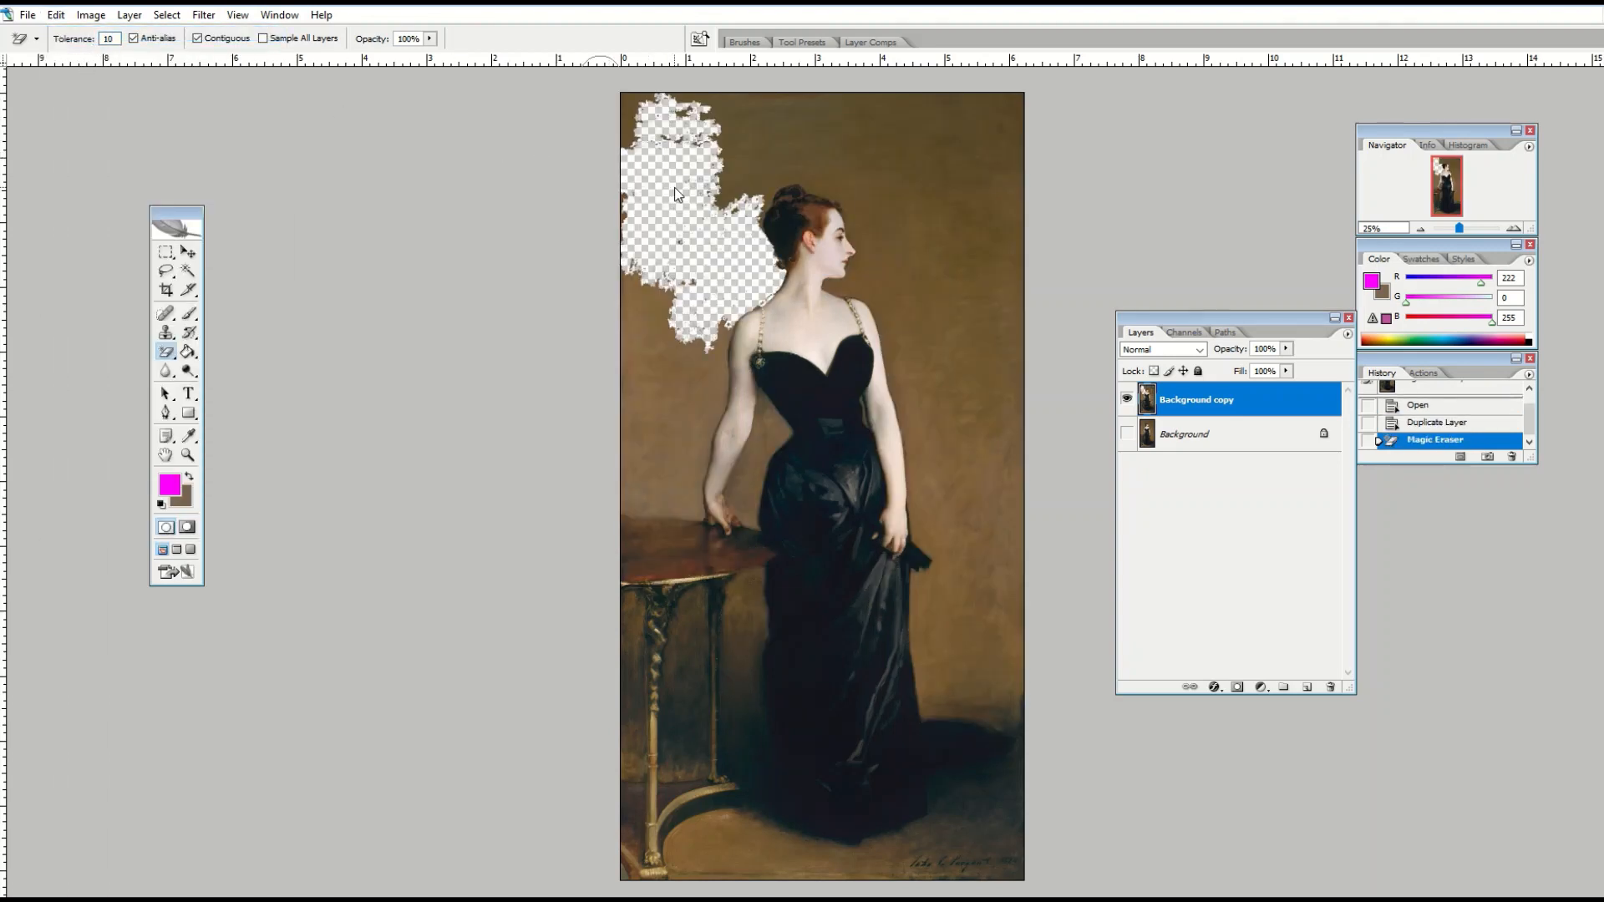
left_click(743, 157)
left_click(909, 147)
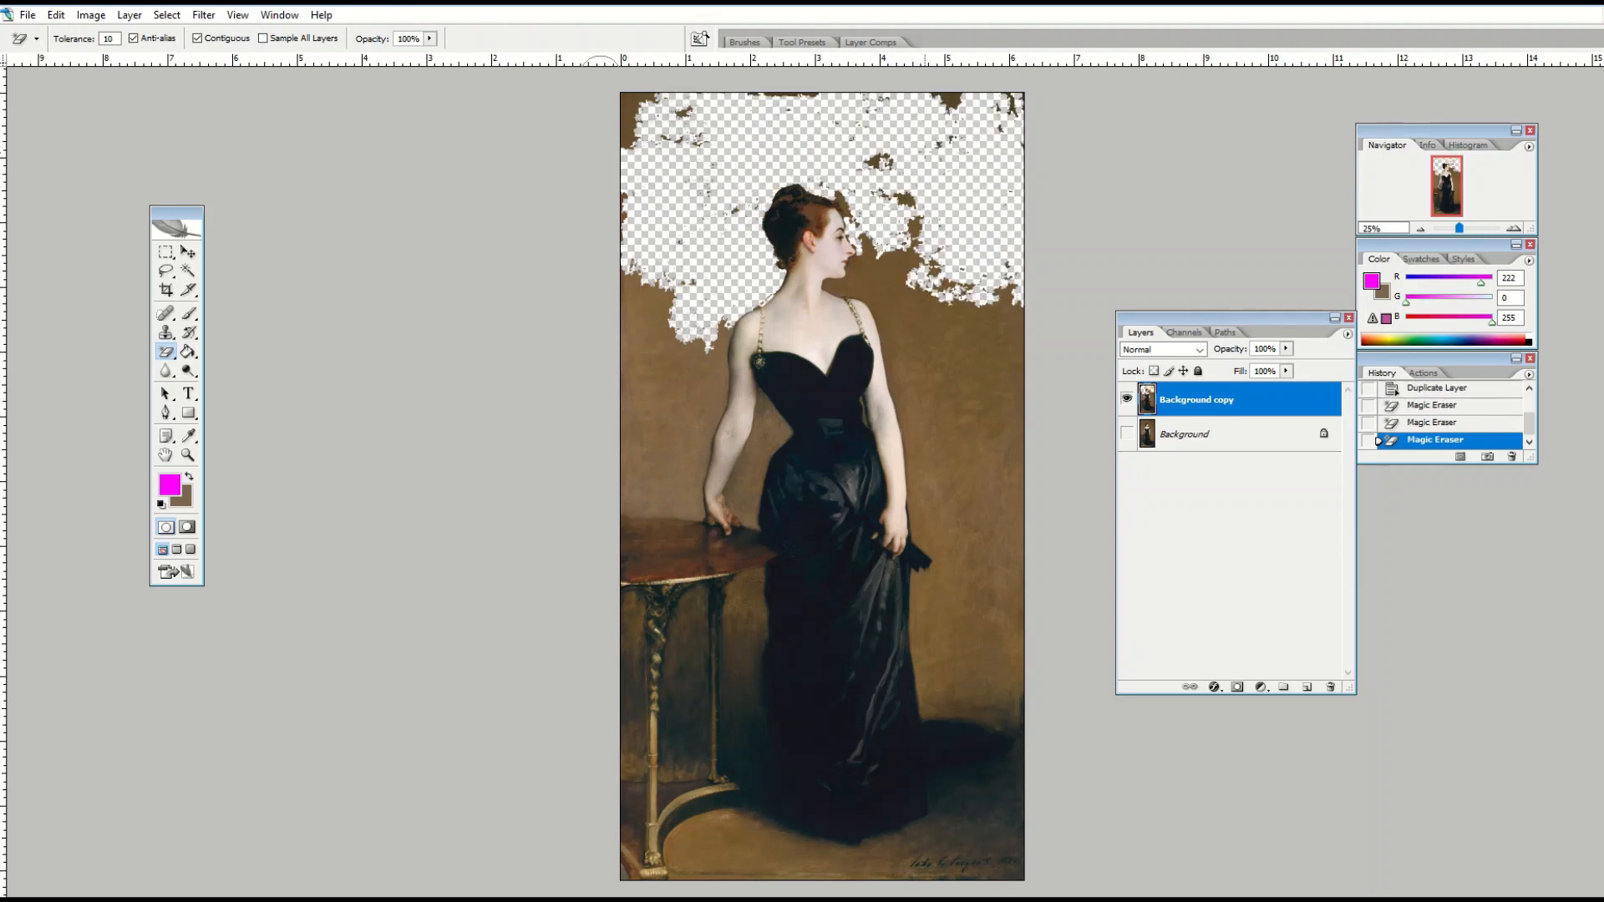
left_click(930, 306)
left_click(956, 429)
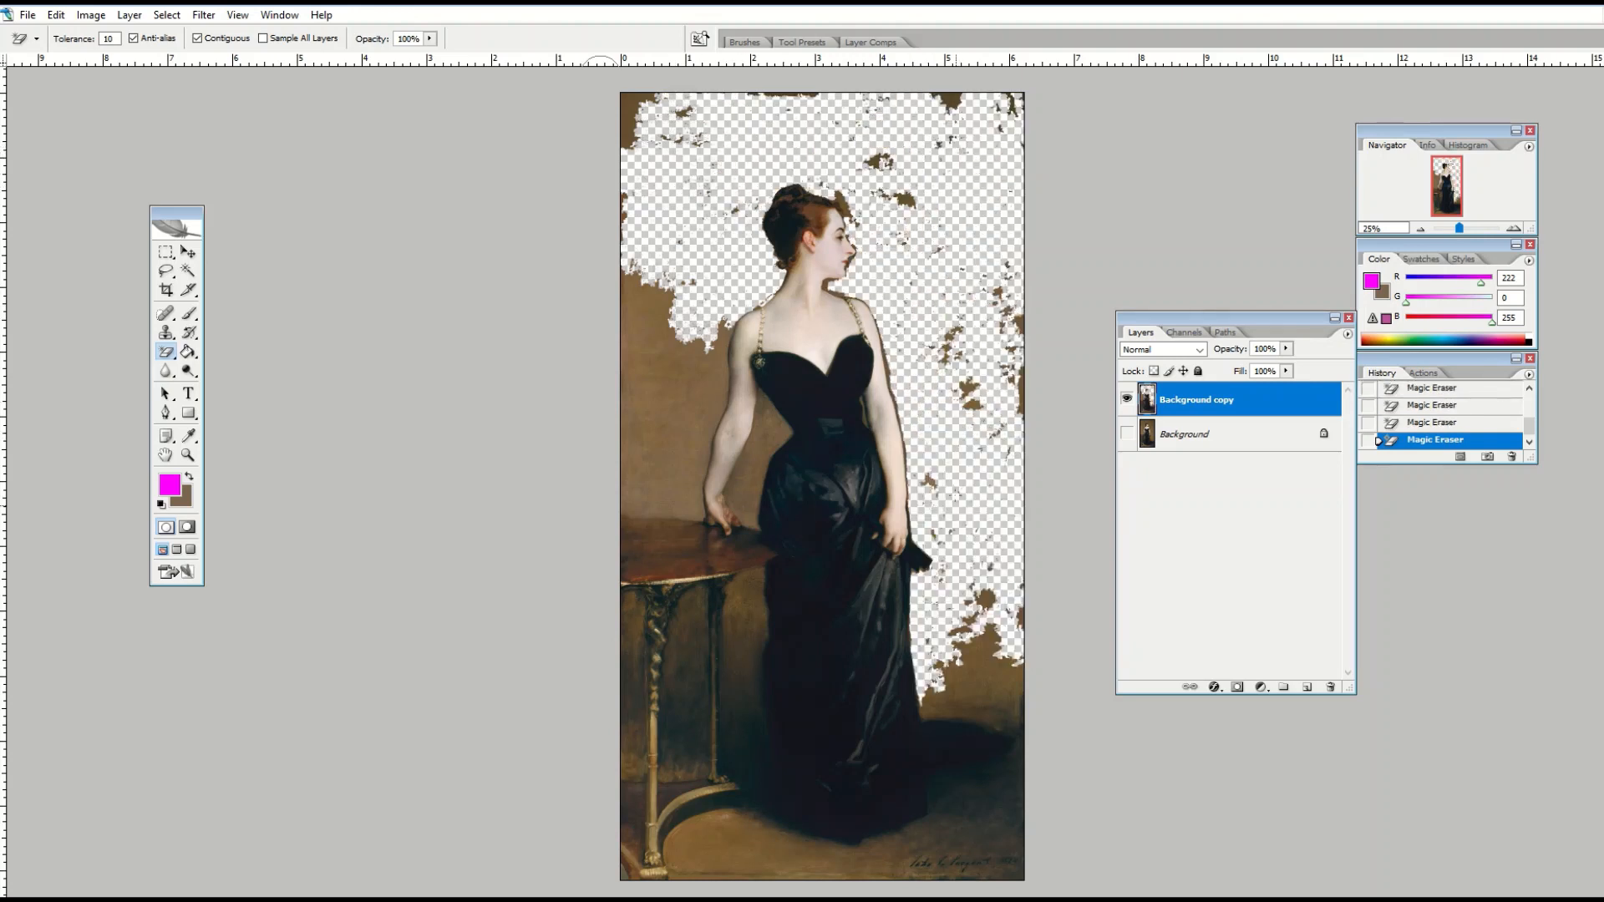
left_click(984, 674)
left_click(1001, 710)
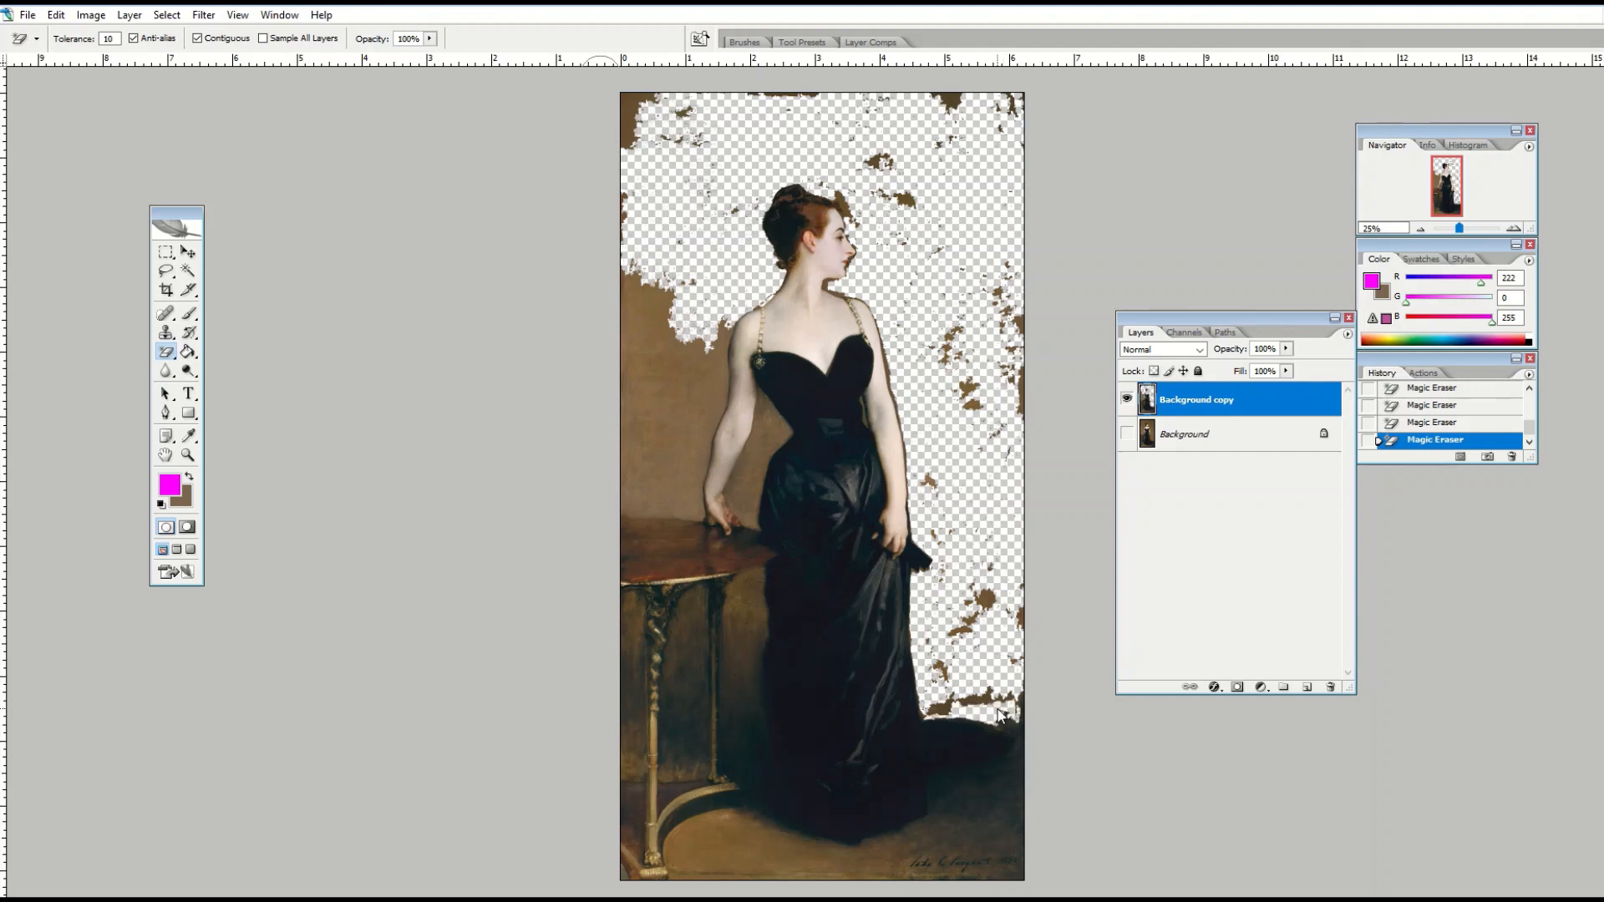
left_click(990, 700)
left_click(944, 707)
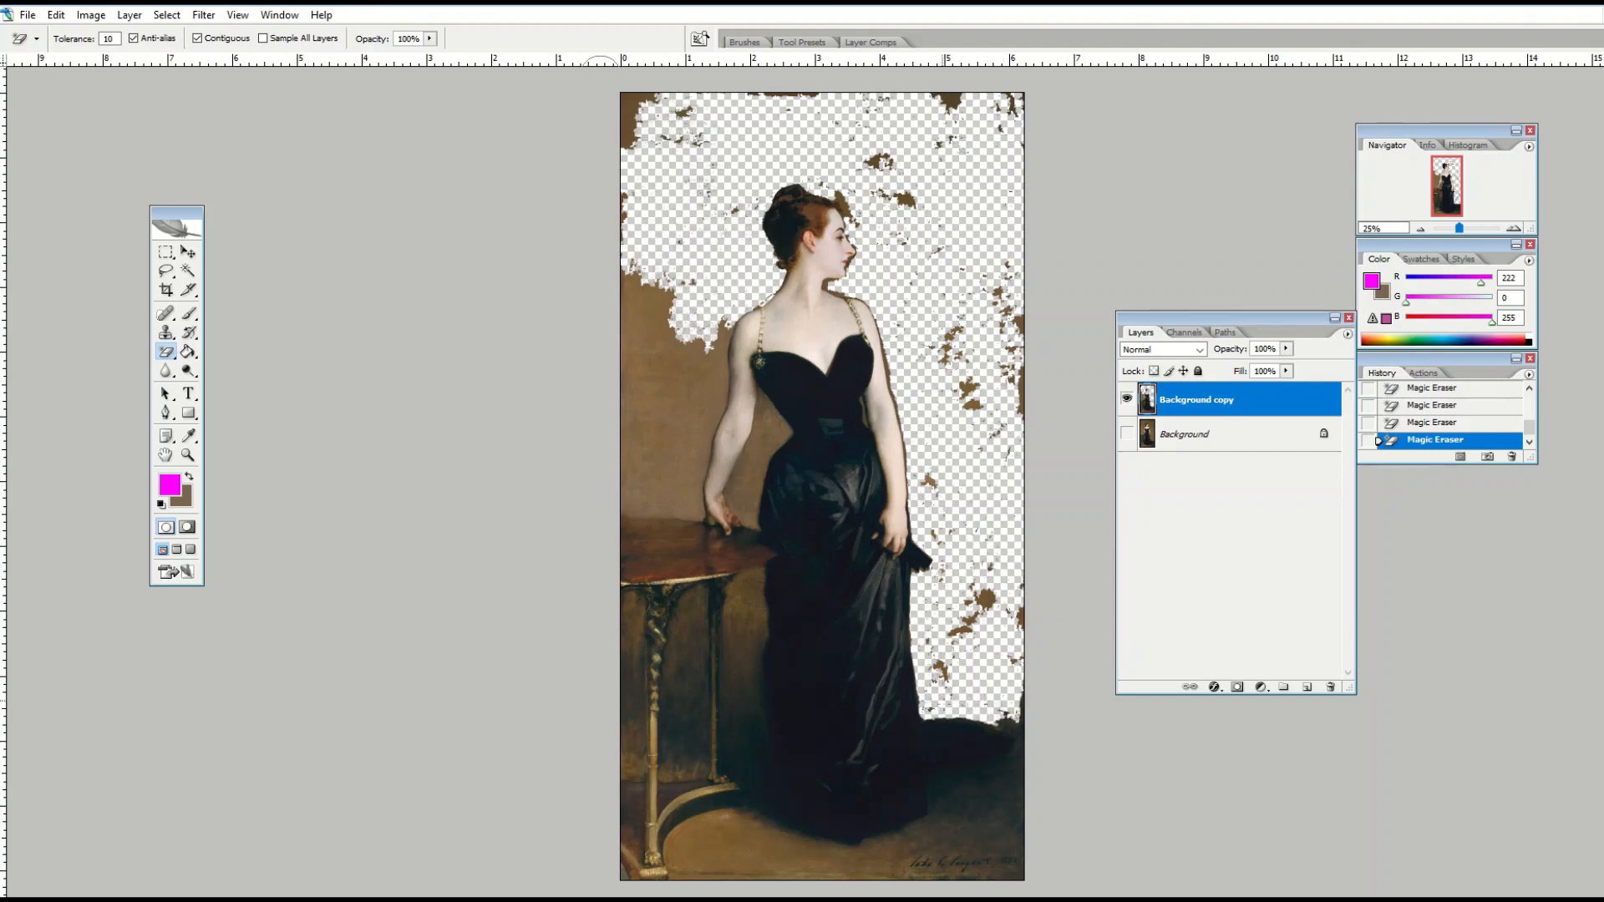
- Erase the backdrop between the arm and dress and the remaining area above the table with the Magic Eraser
left_click(746, 496)
left_click(763, 465)
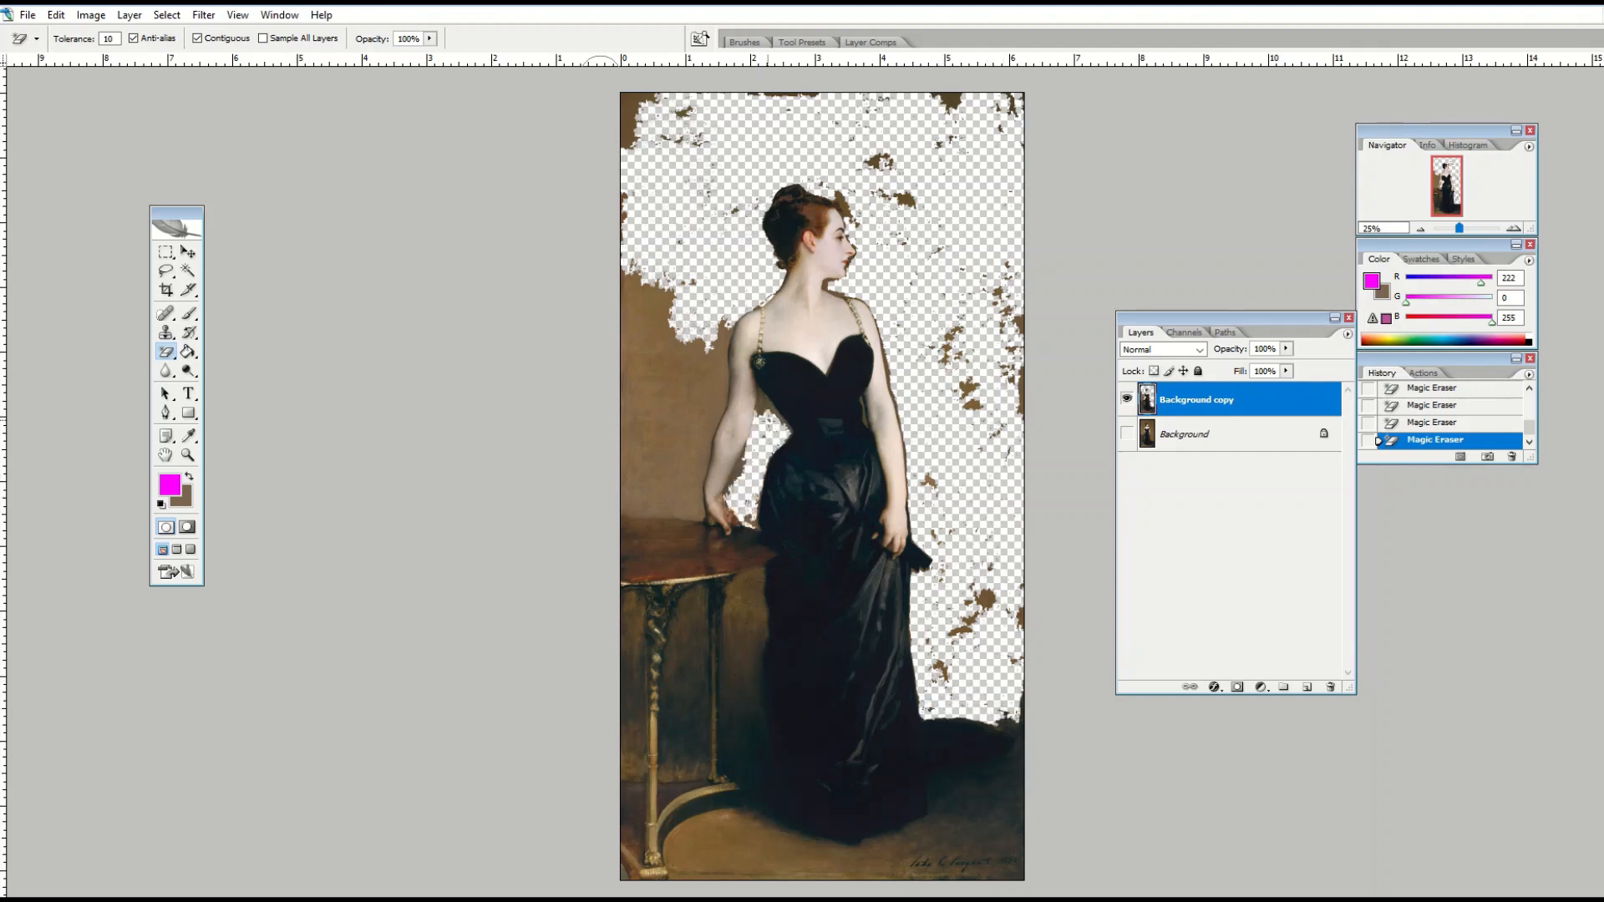
left_click(764, 410)
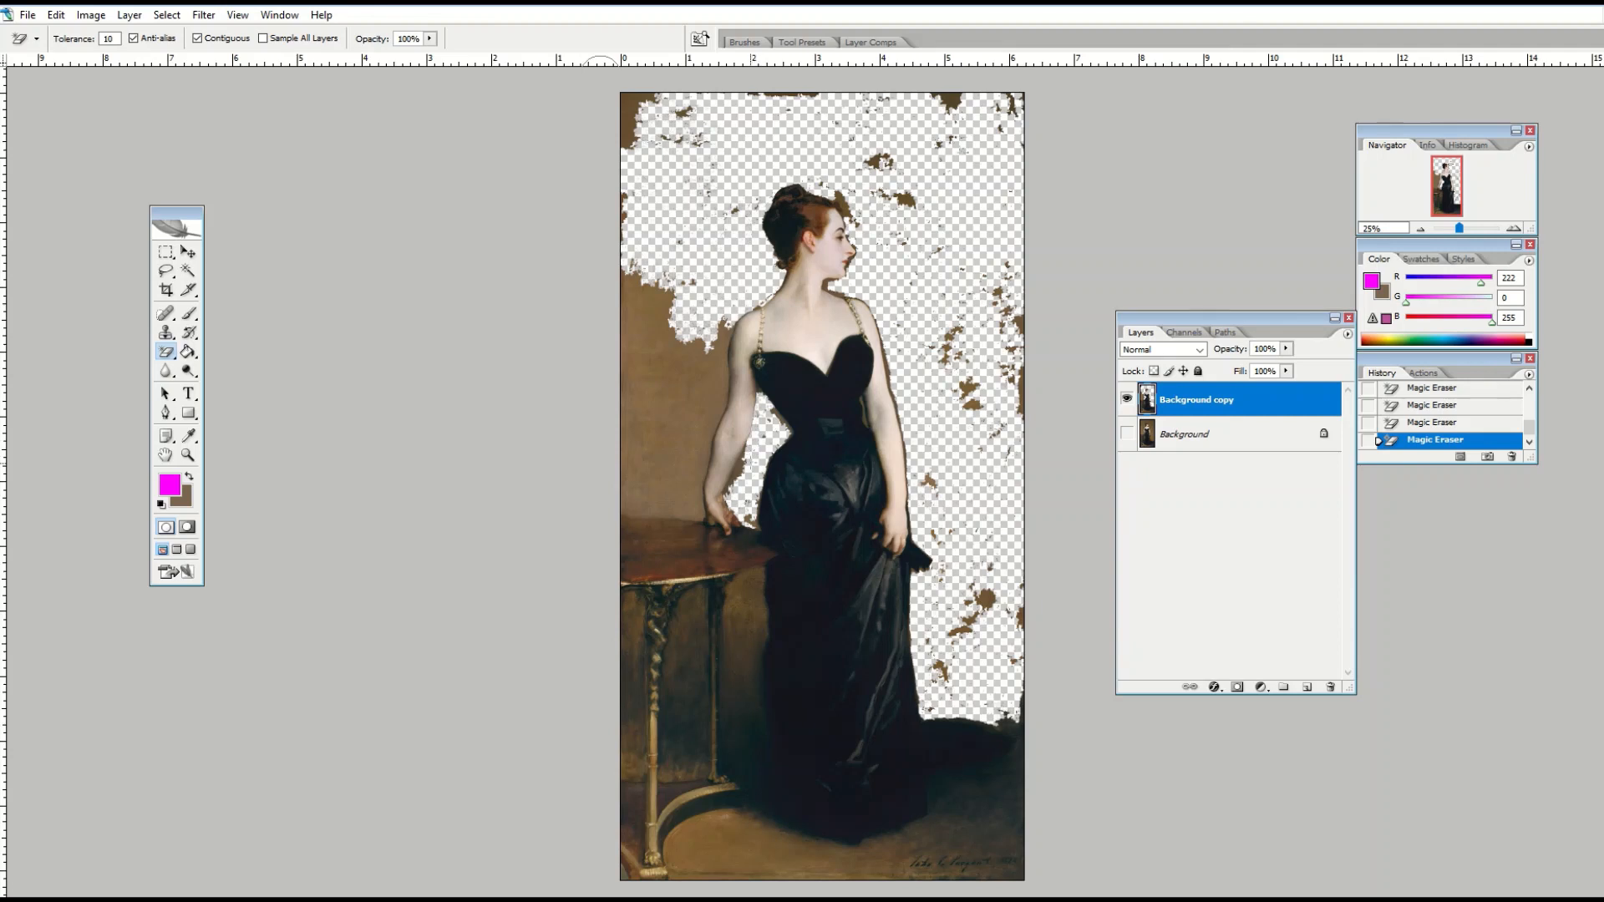
left_click(693, 456)
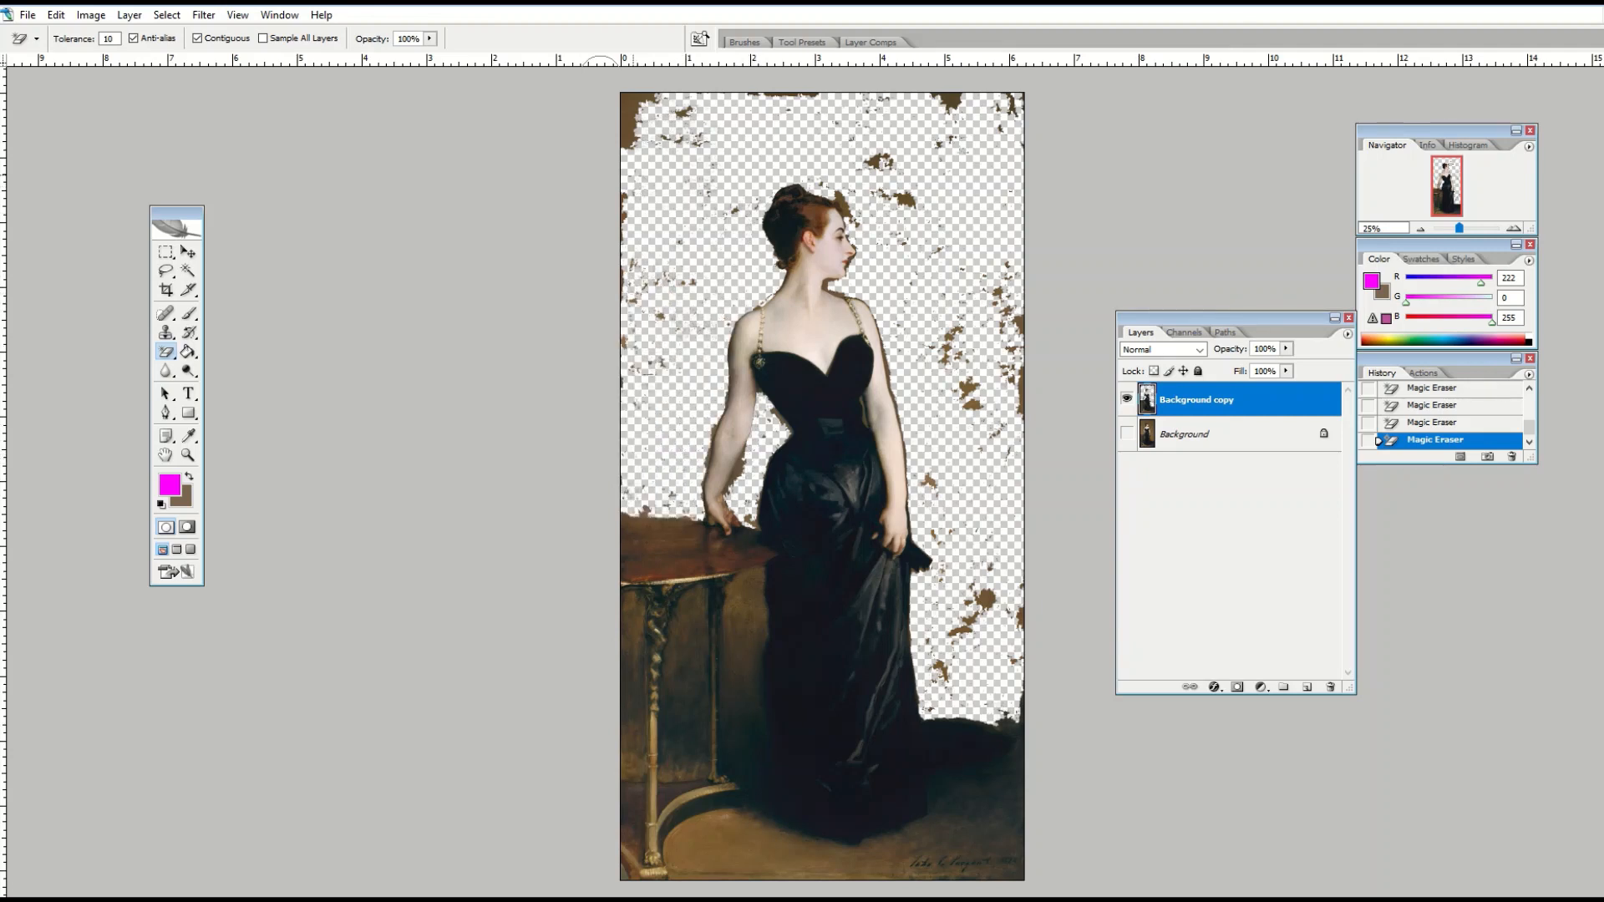
left_click(622, 127)
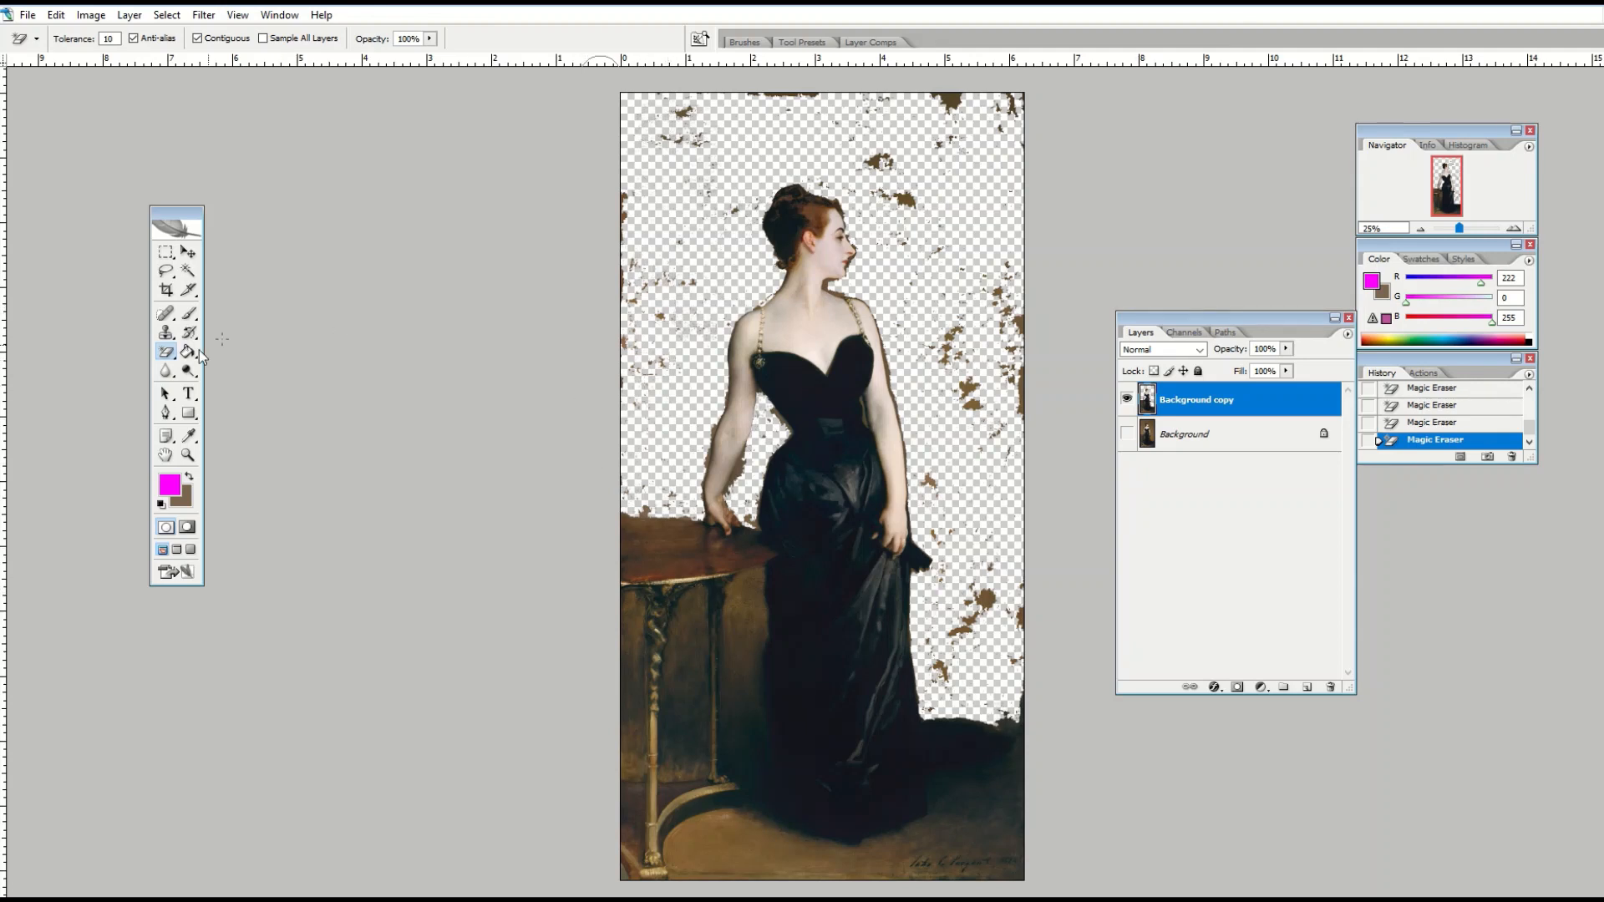
- Switch to the Background Eraser and set its brush to 35 px diameter and 50% spacing
left_click_drag(166, 352, 237, 370)
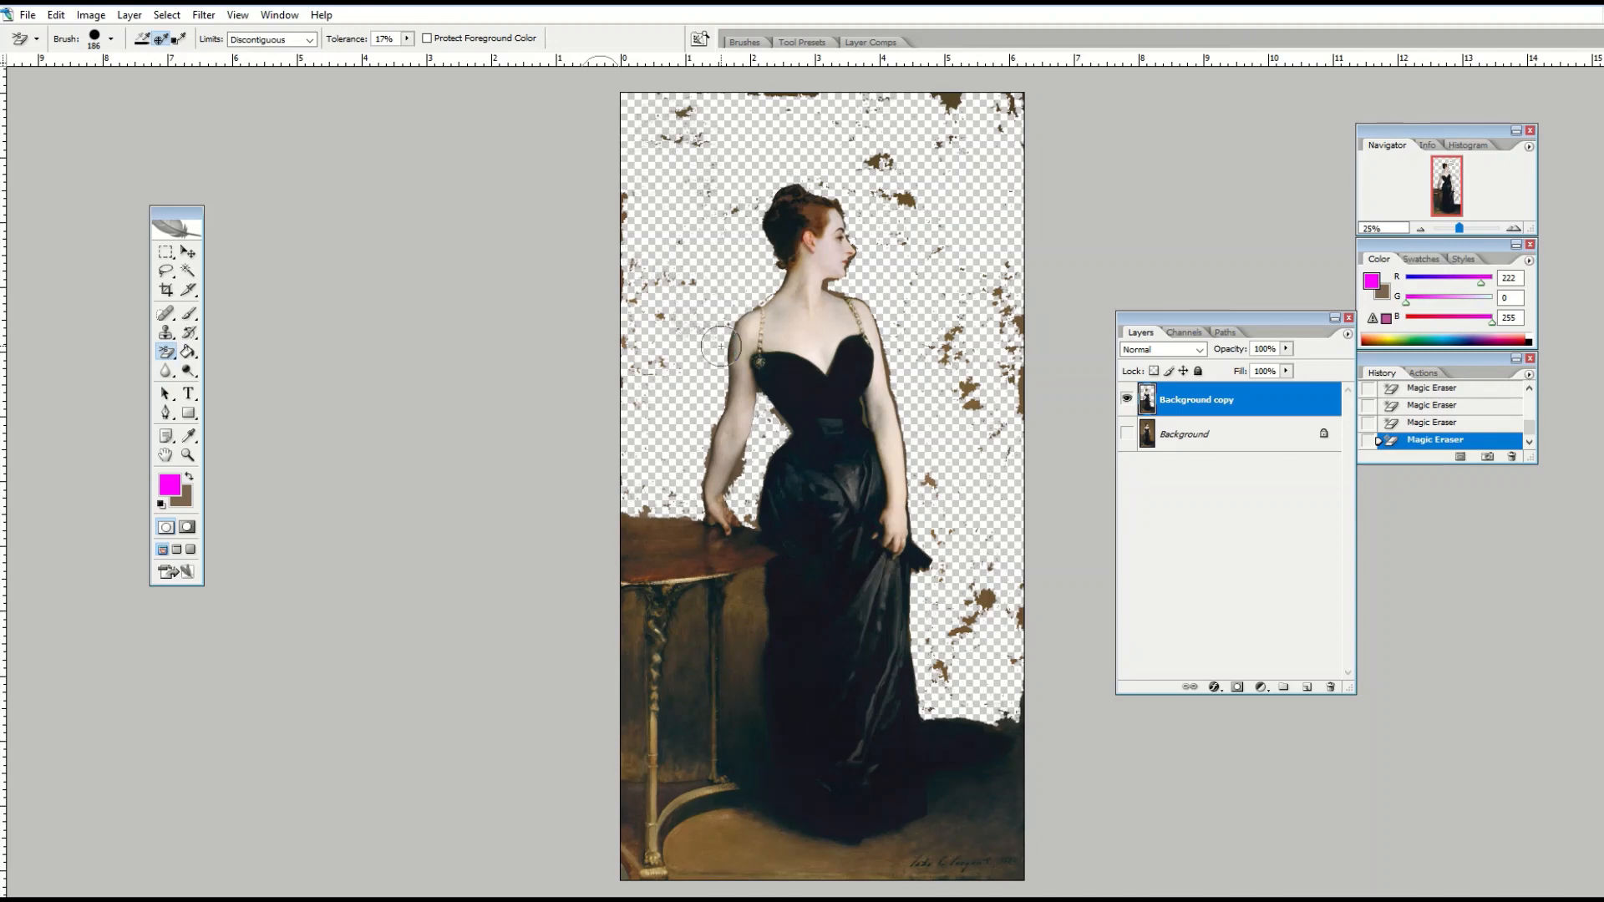
left_click(237, 15)
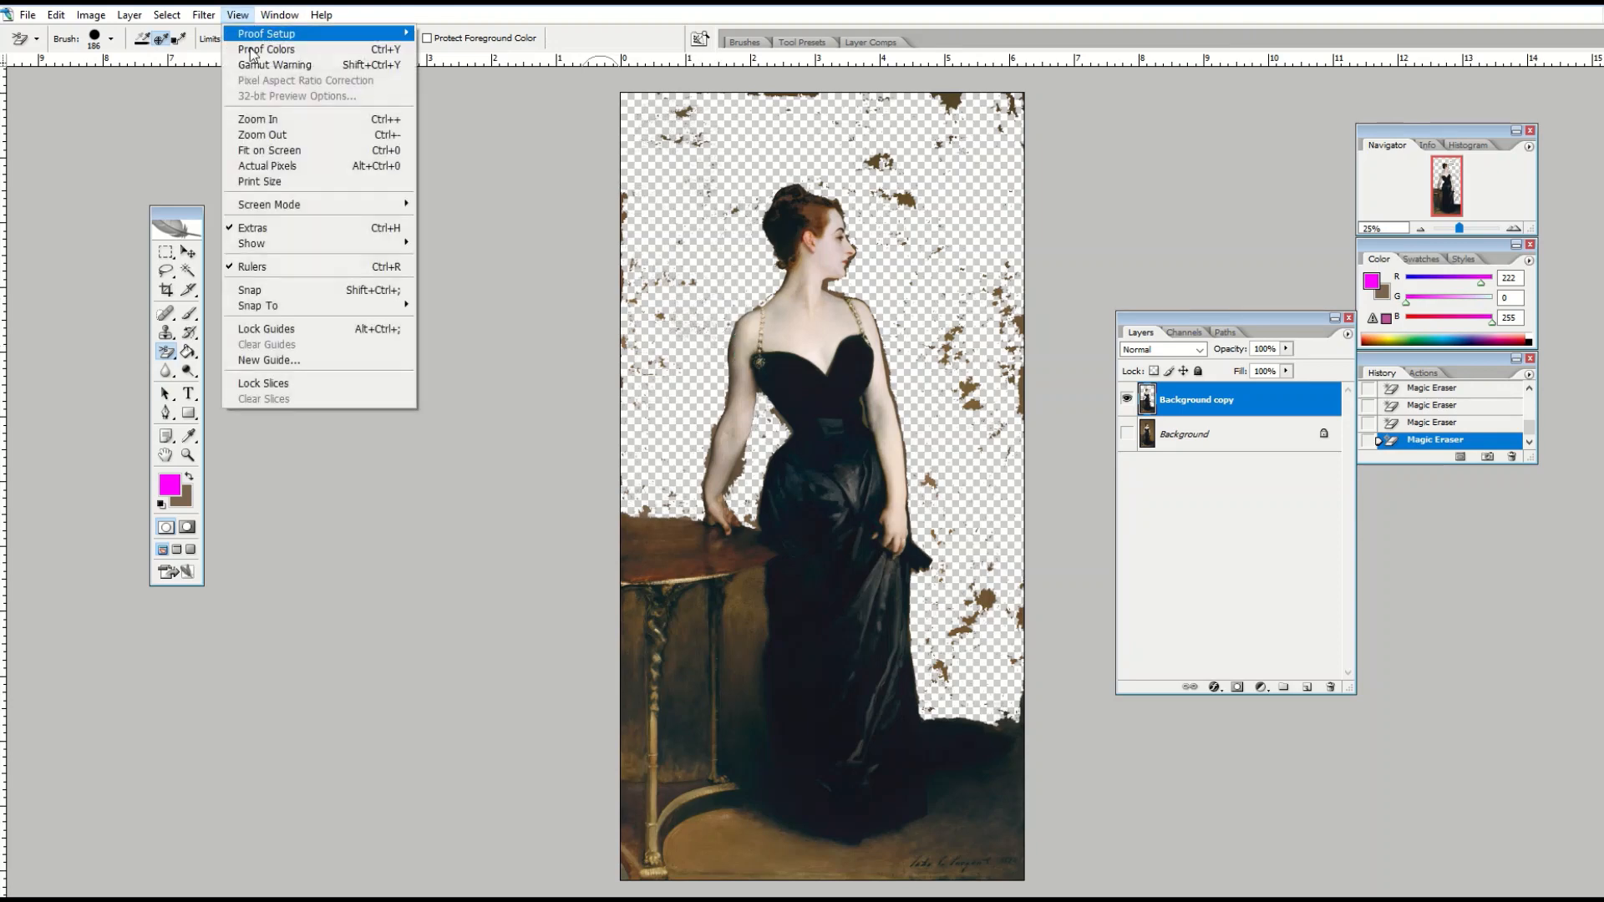
left_click(278, 167)
scroll(518, 275, "up", 5)
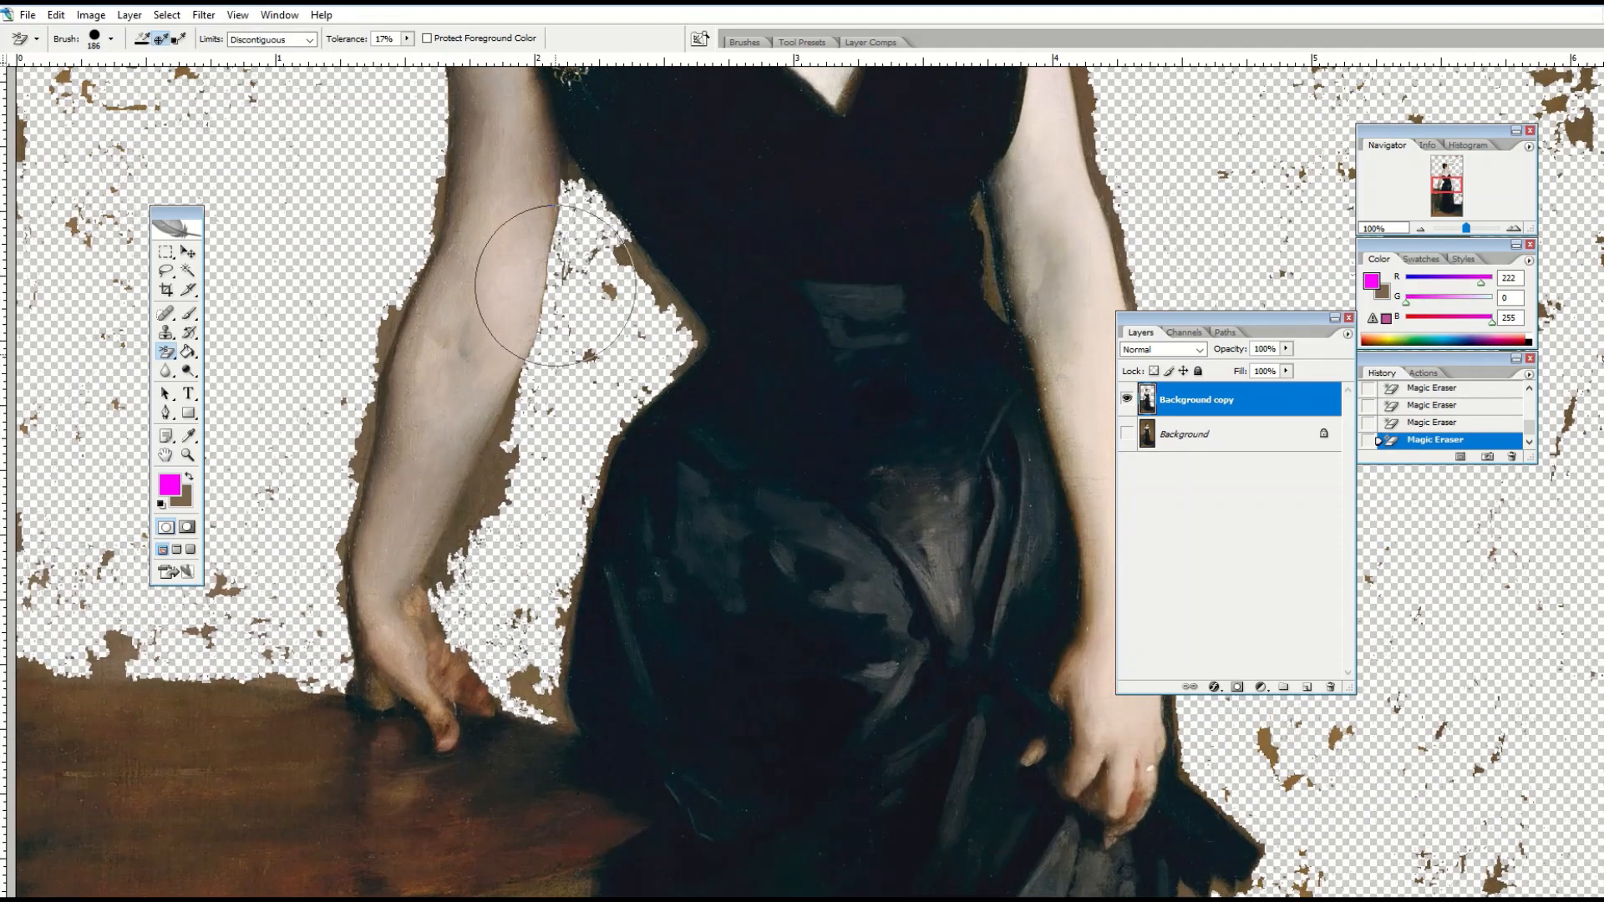
scroll(555, 285, "up", 6)
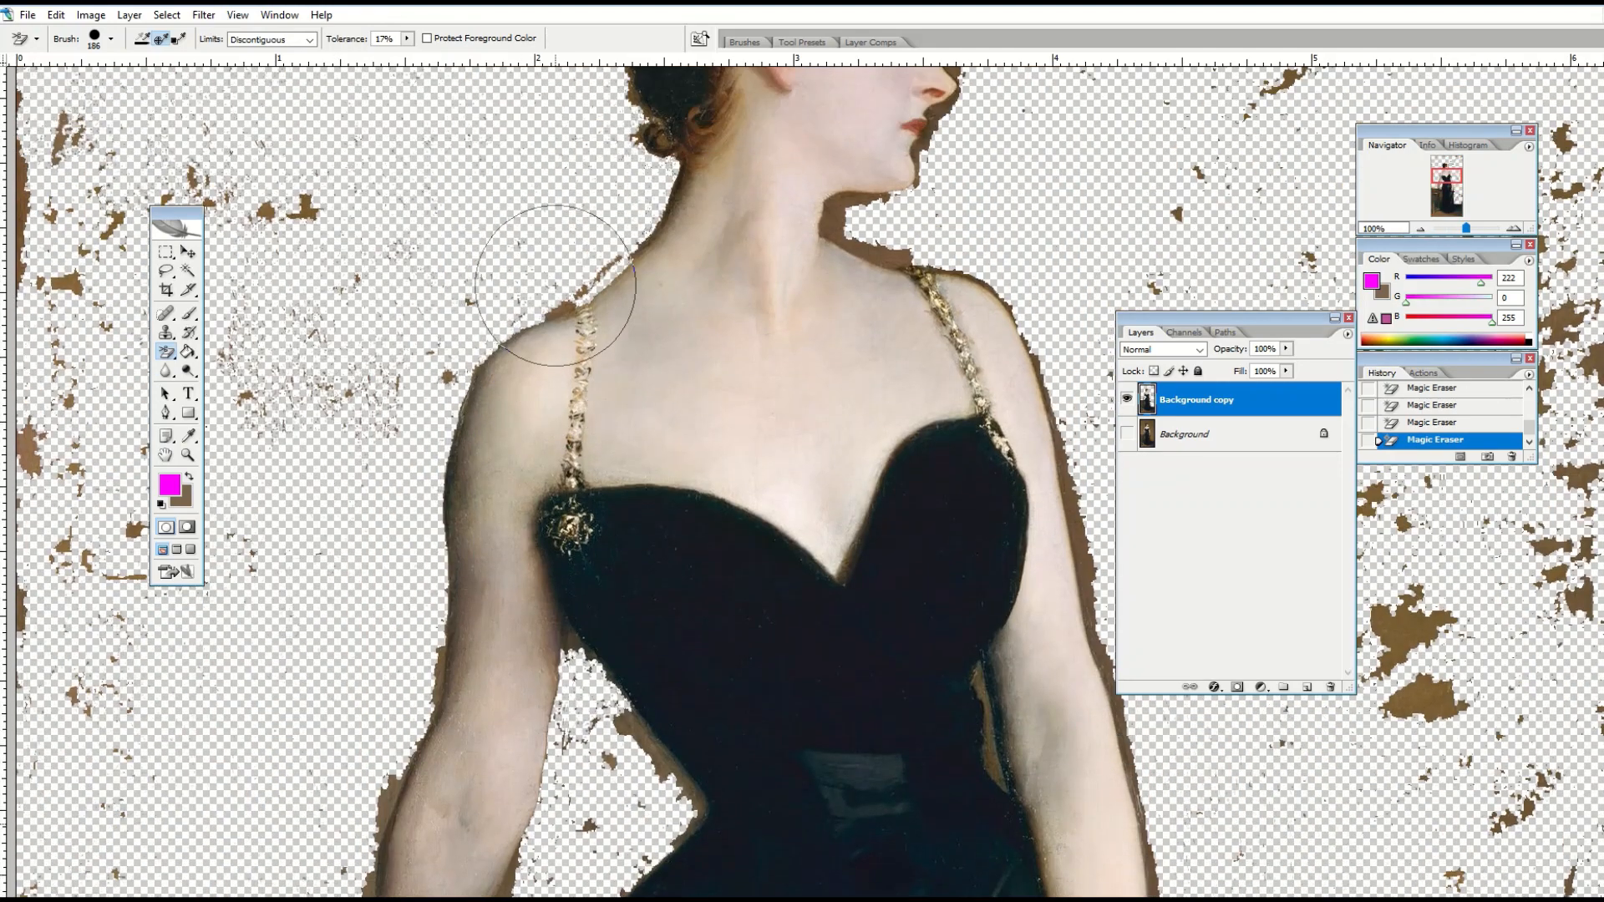
scroll(535, 276, "up", 1)
scroll(529, 268, "down", 3)
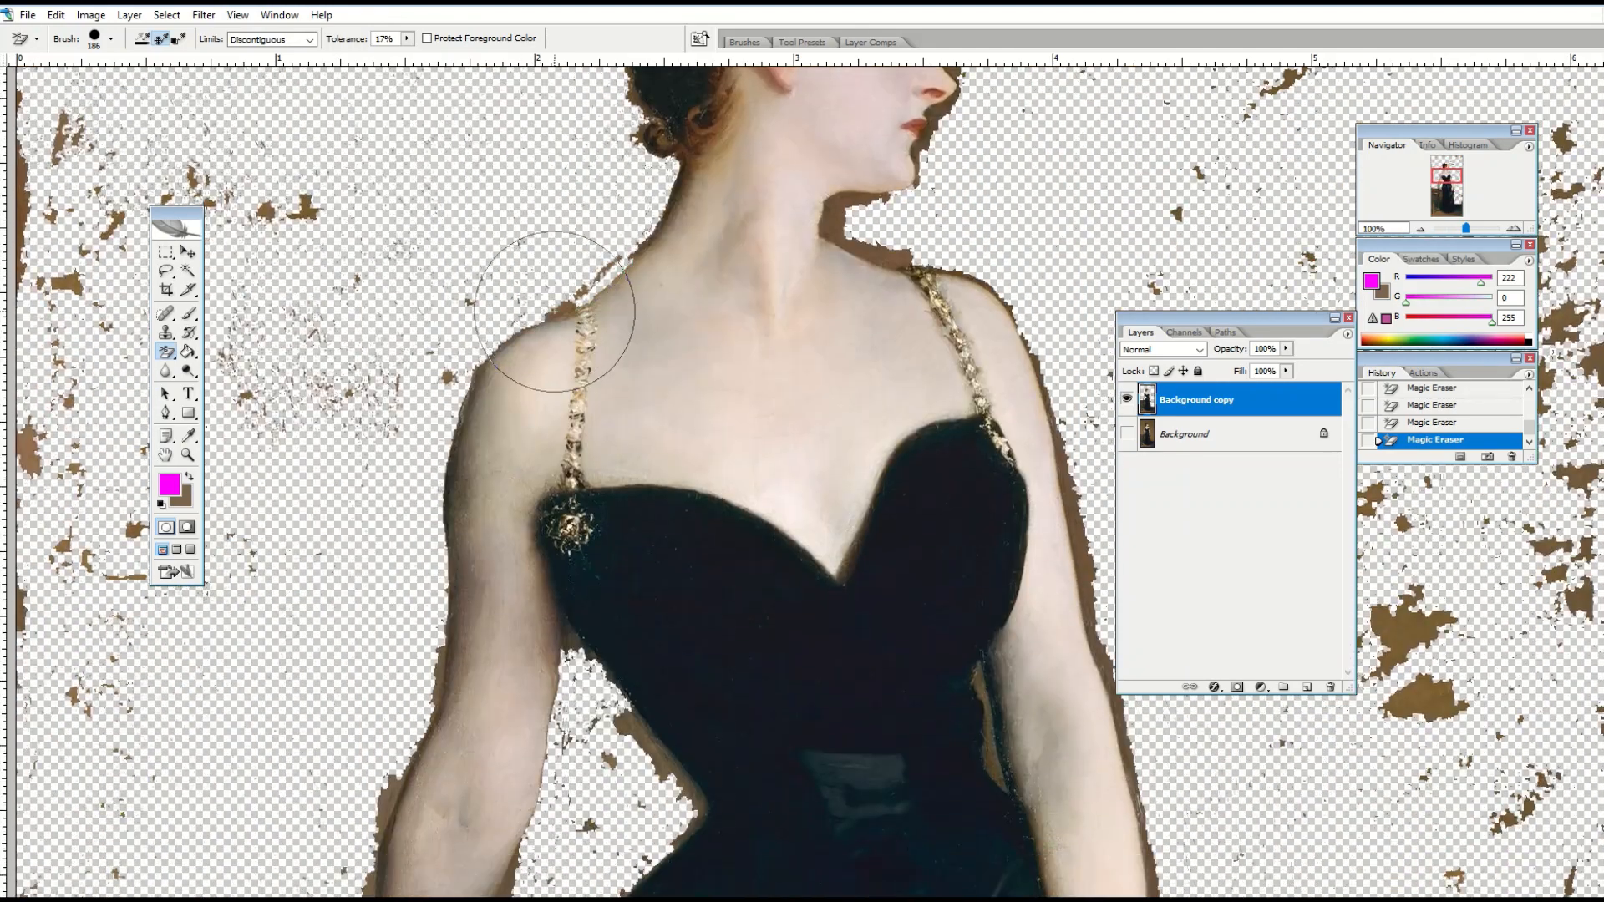
left_click(111, 39)
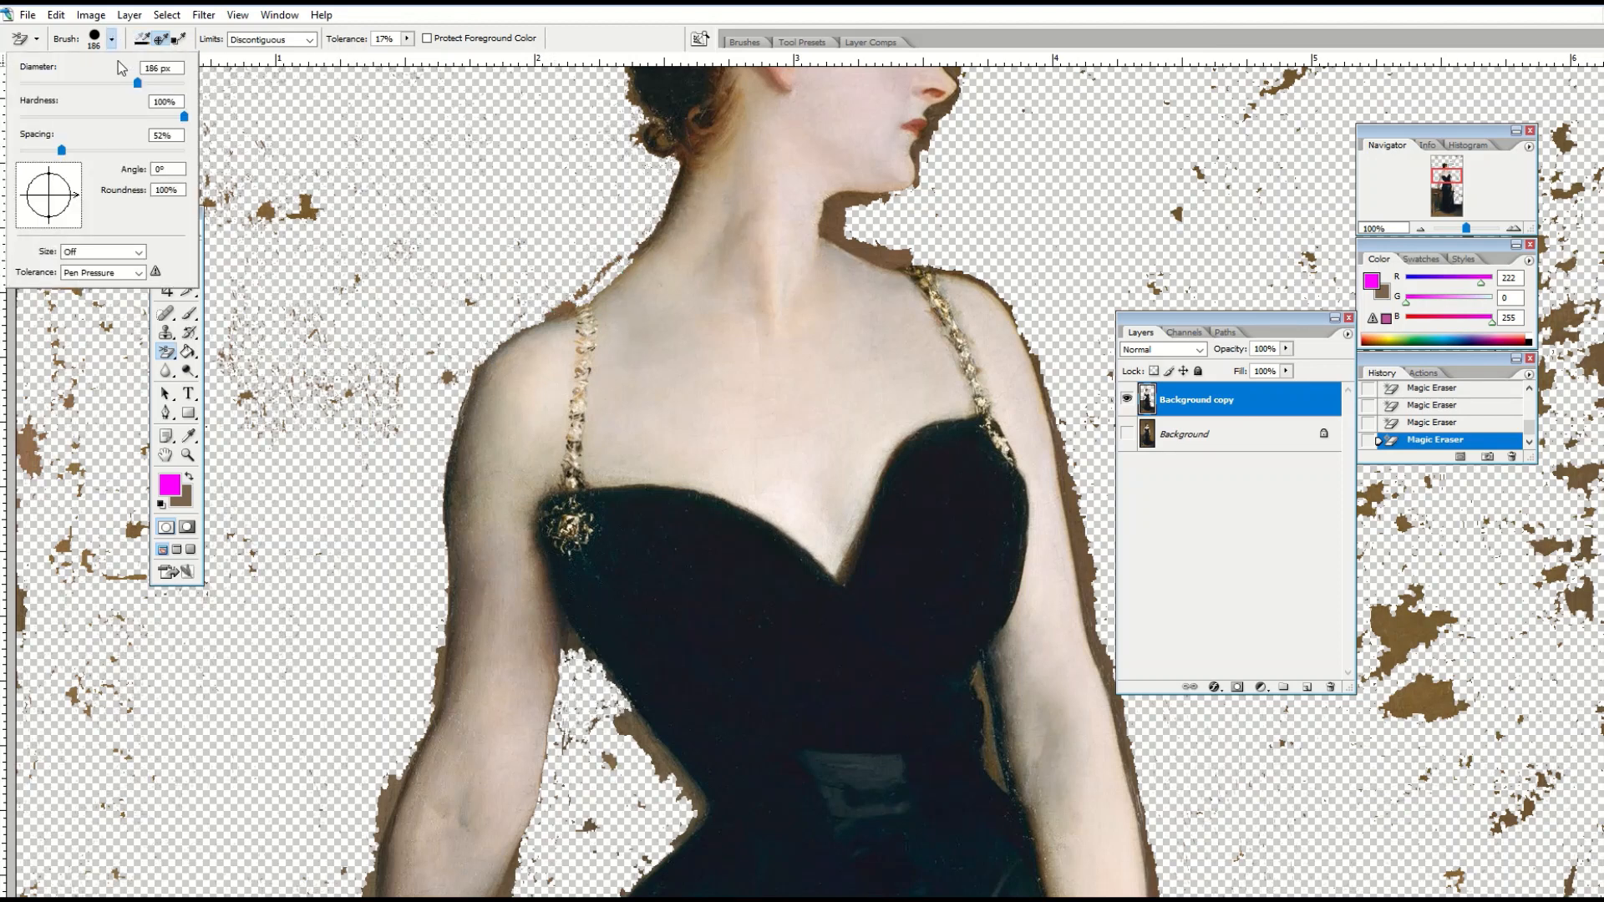
left_click(76, 83)
left_click(49, 82)
left_click(64, 150)
left_click_drag(60, 151, 61, 152)
- Try the Background Eraser along the outer edge of the shoulder and upper arm on the table side, and undo the stroke
left_click(567, 309)
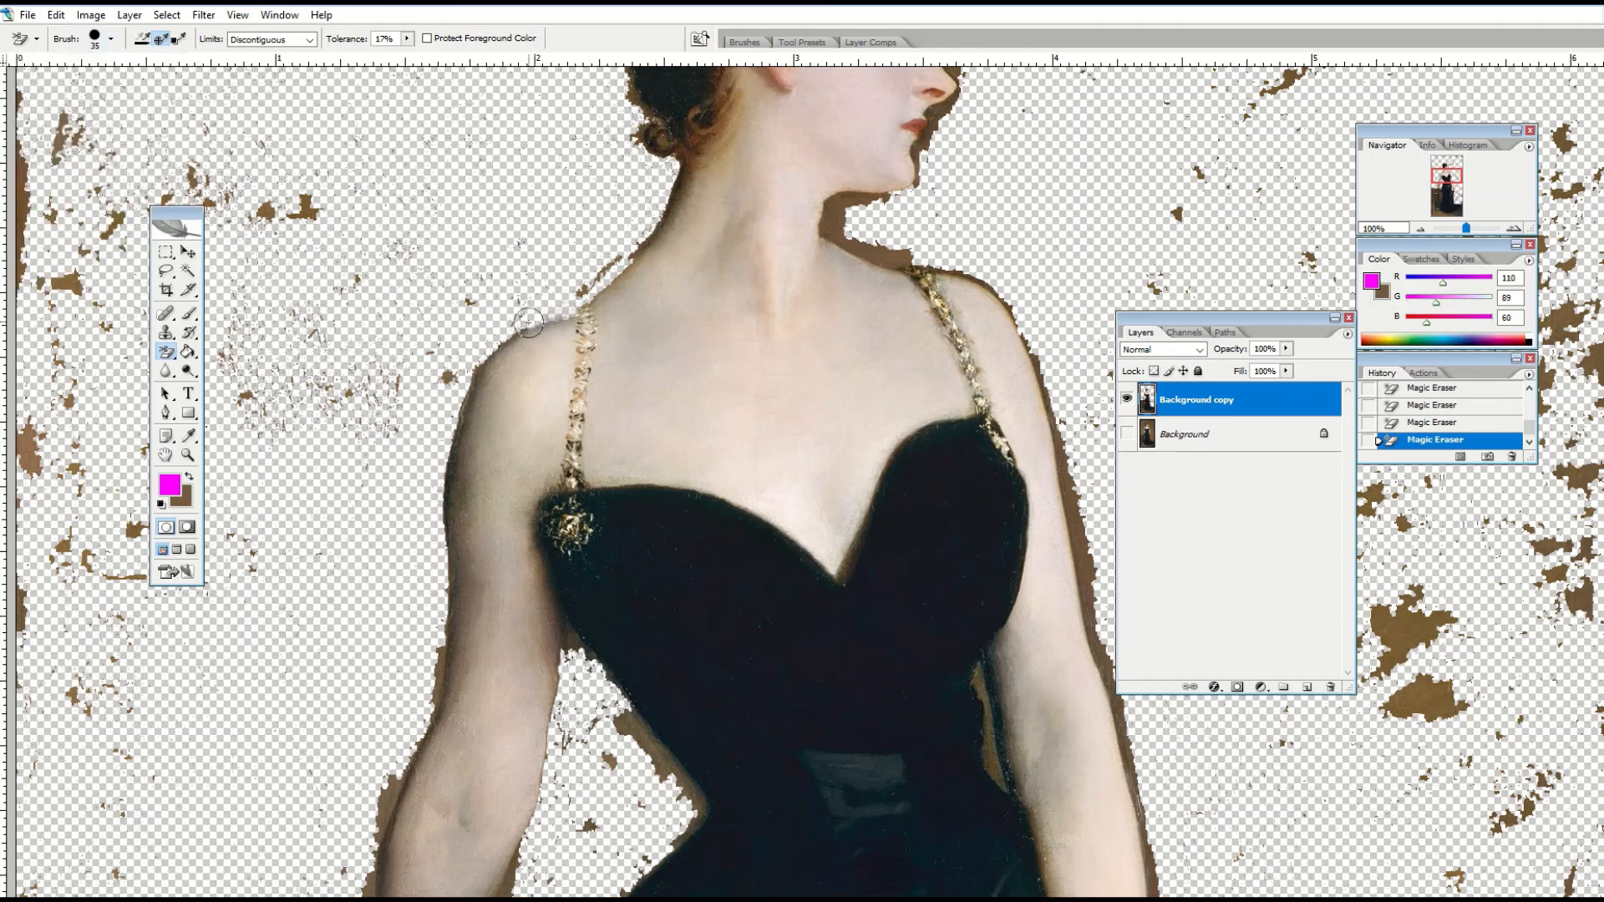
left_click_drag(477, 365, 449, 543)
left_click_drag(480, 383, 444, 619)
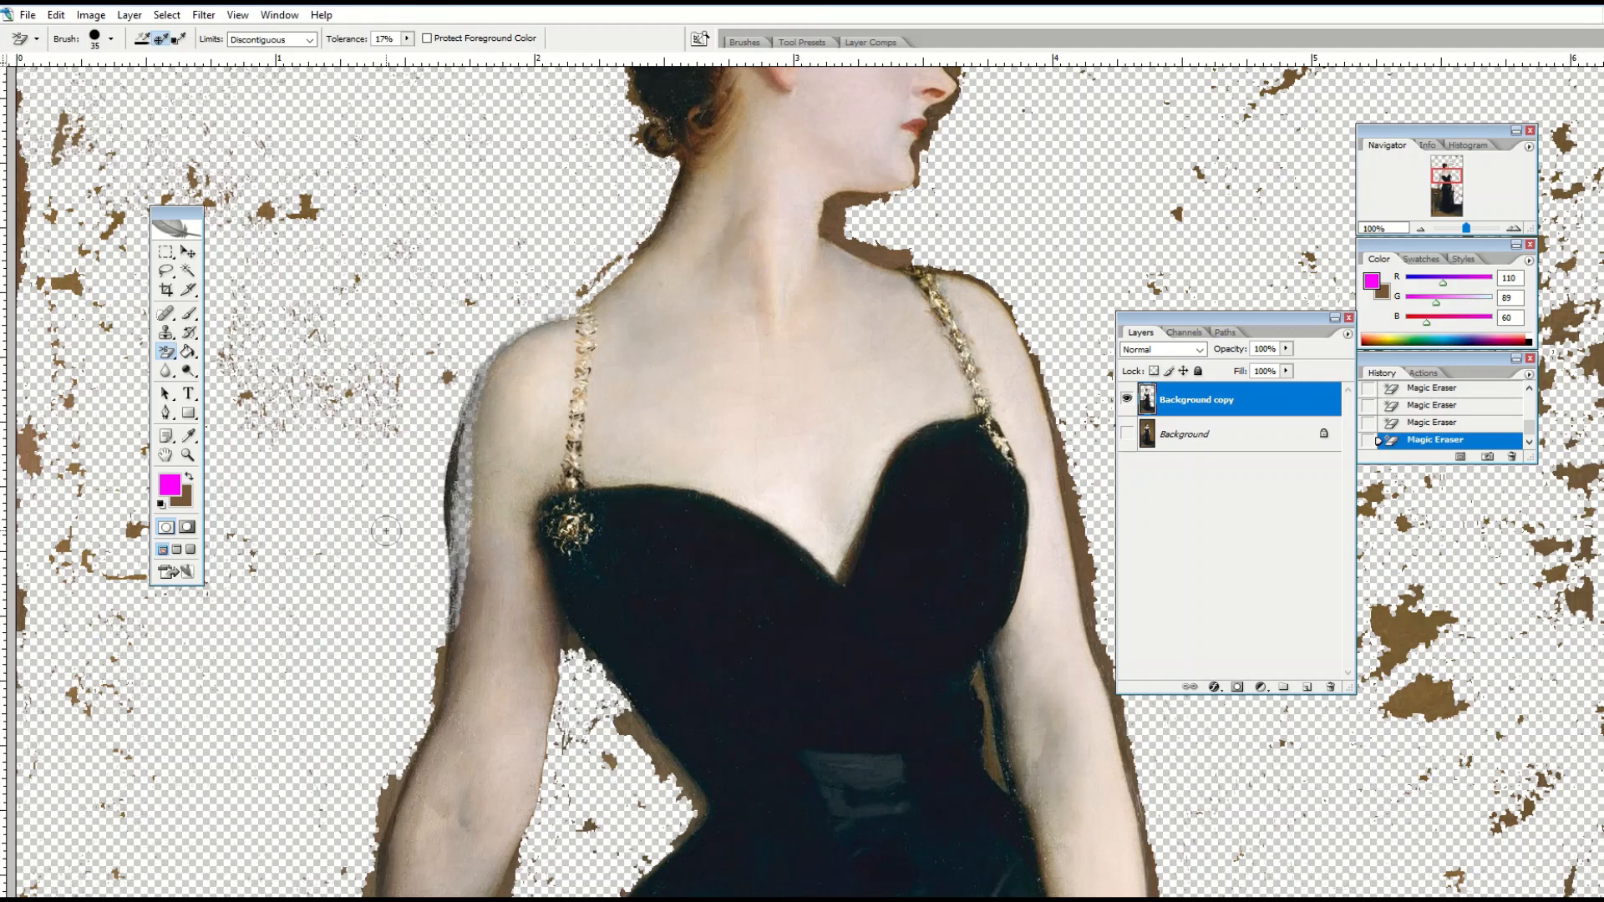
left_click(57, 14)
left_click(67, 27)
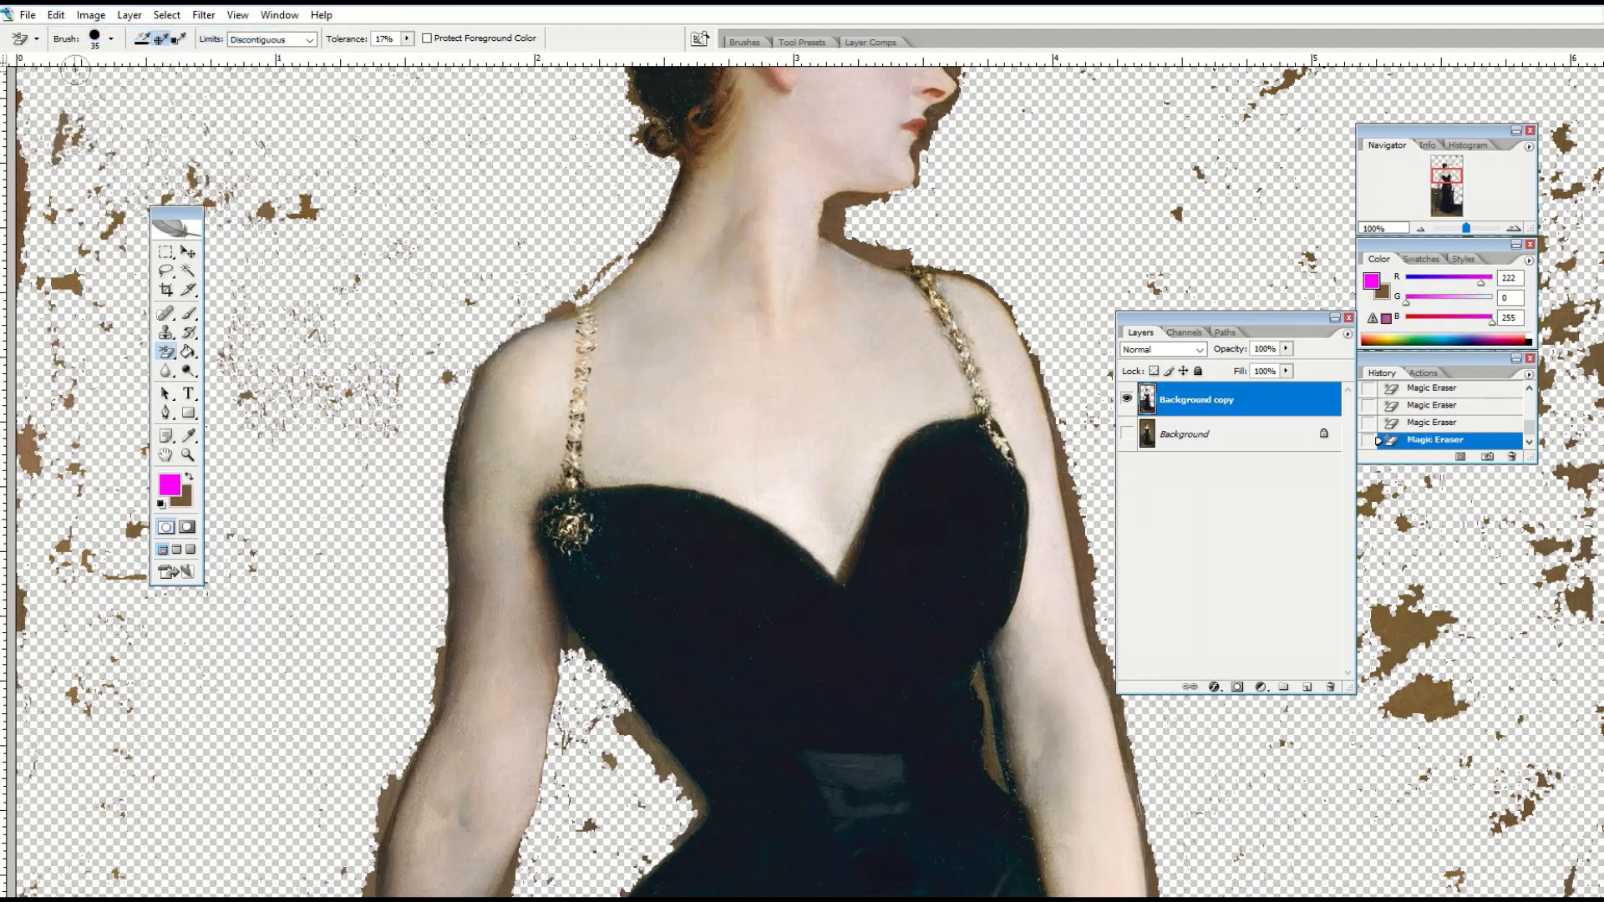
- Reduce the Background Eraser brush to 20 px and dab it on the leftover specks beside the shoulder
left_click(111, 39)
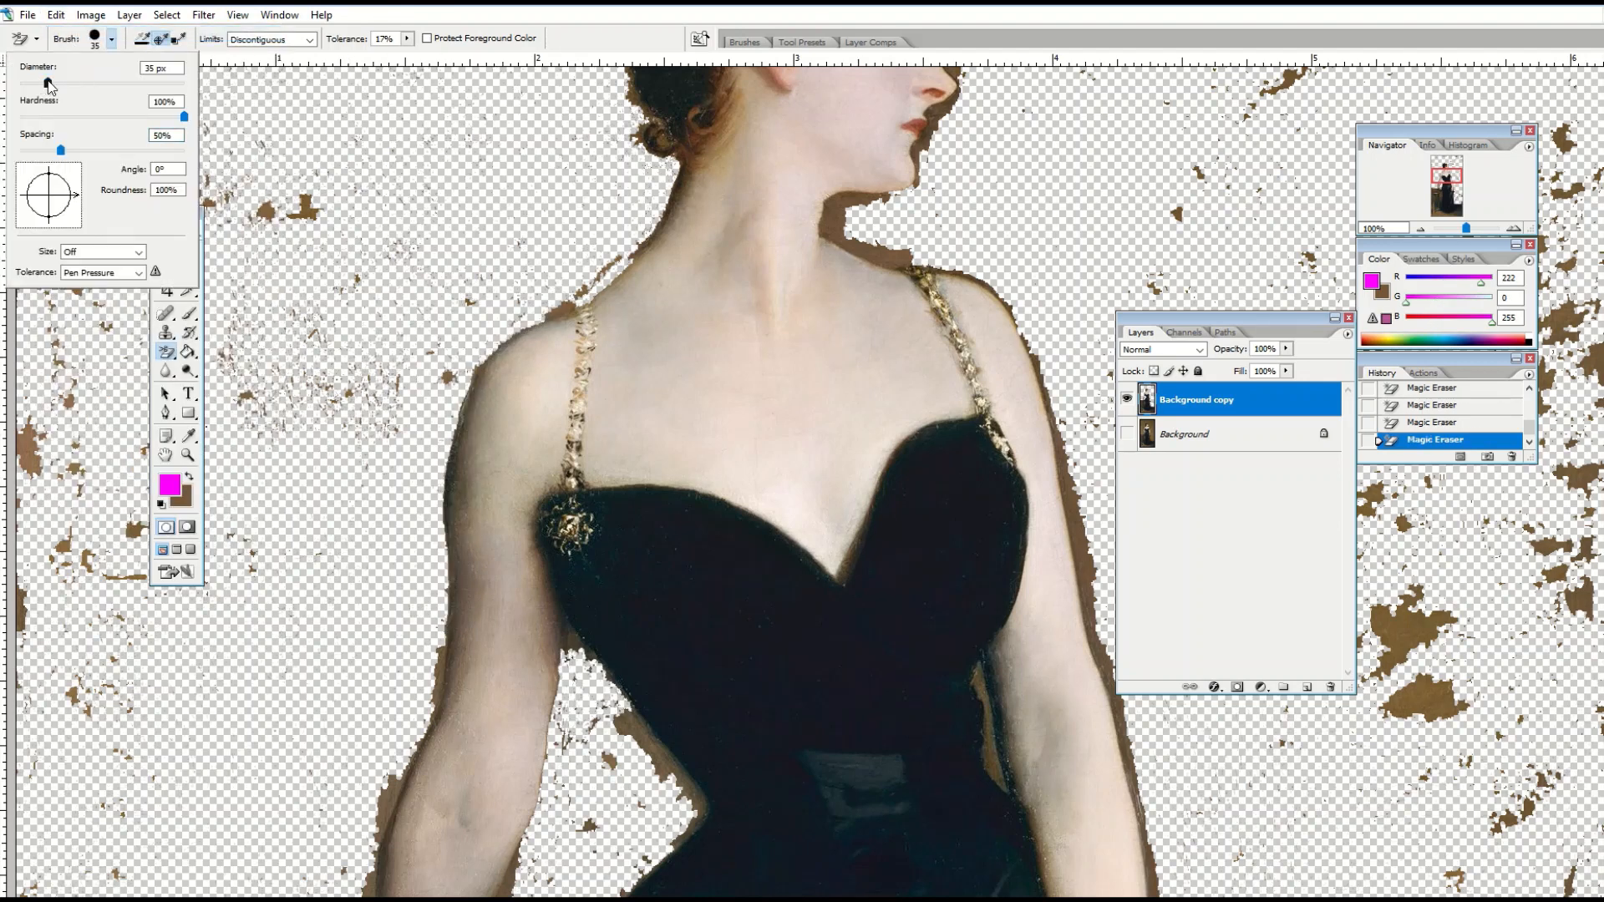
left_click_drag(47, 82, 44, 84)
left_click(365, 296)
- Clean the brown fringe off the neck and shoulder edge on the table side using the Eraser with a 14 px, 100% hardness brush
left_click(238, 15)
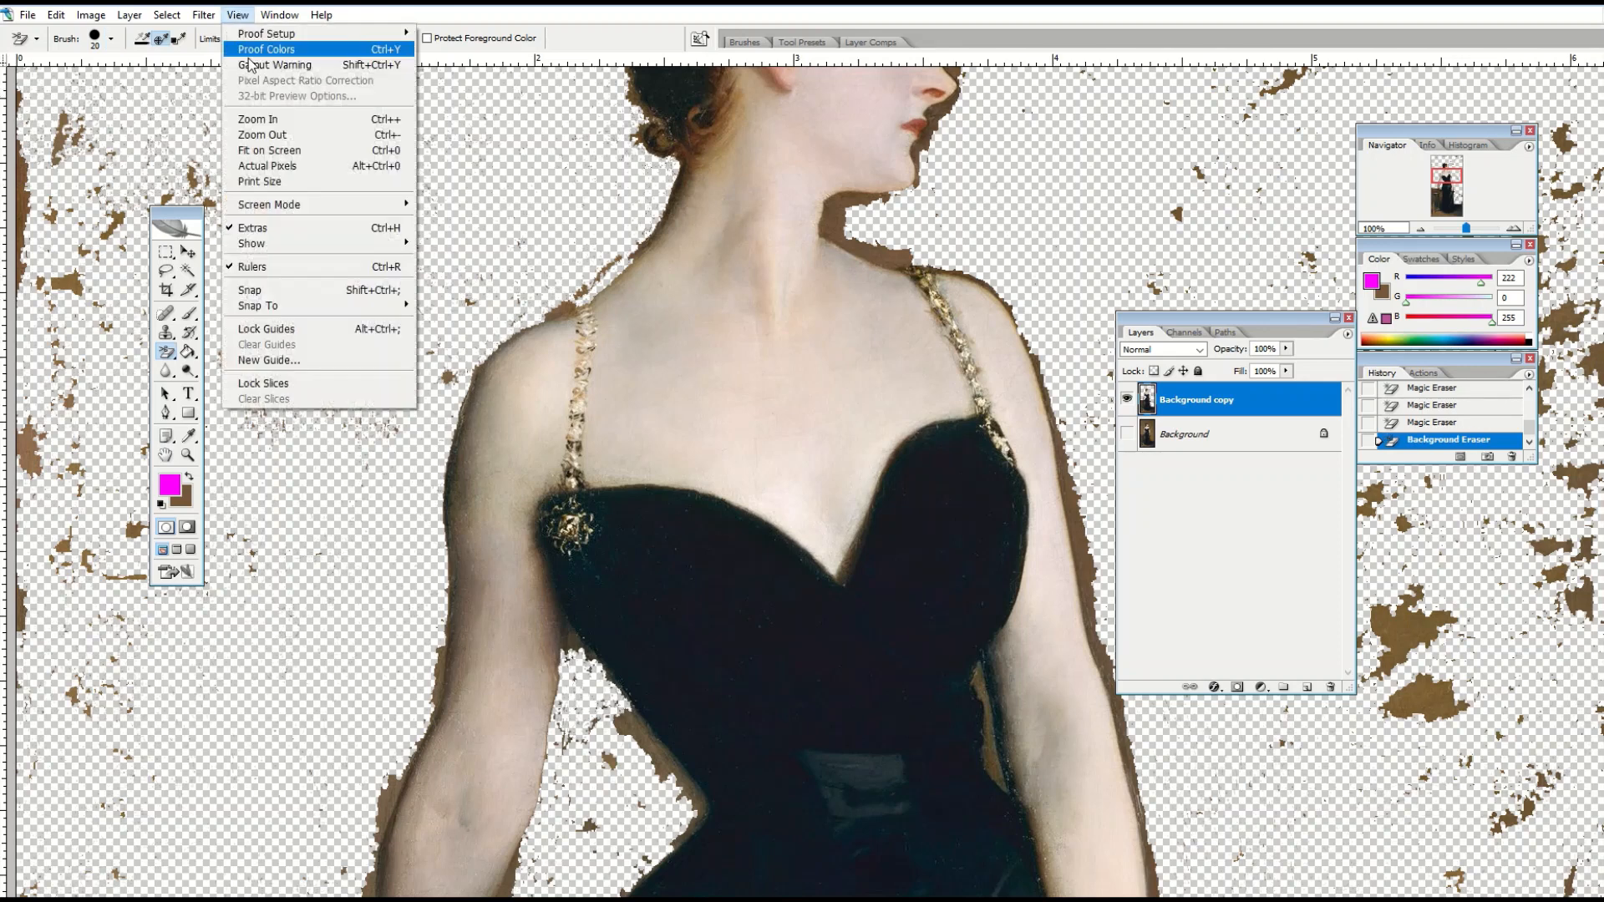
left_click(258, 118)
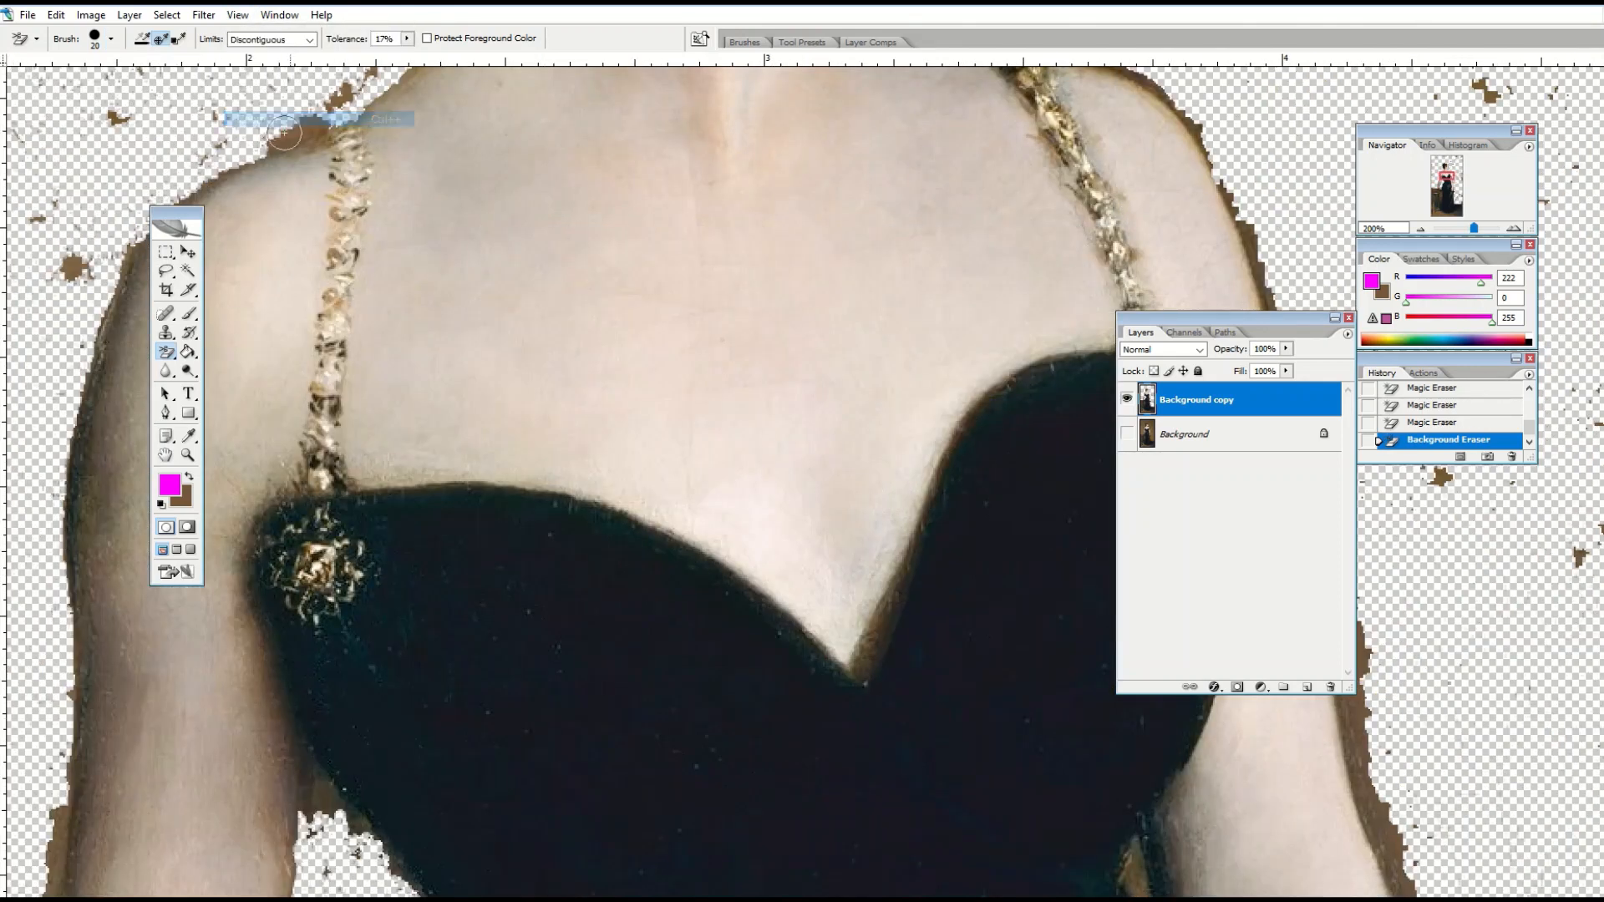
scroll(343, 221, "up", 2)
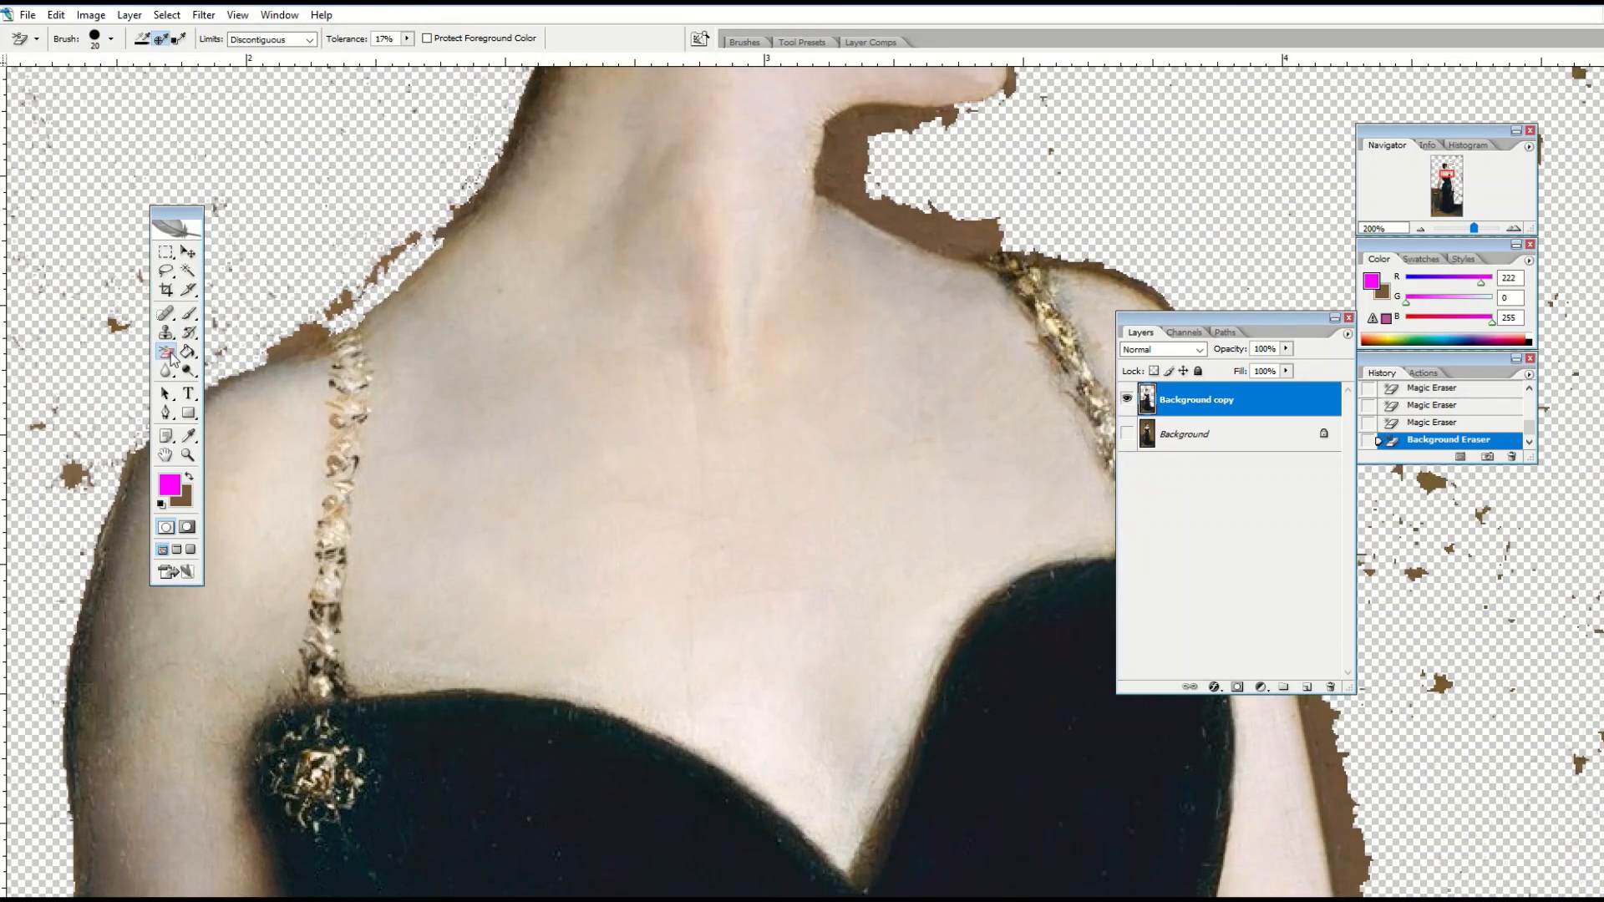
left_click_drag(167, 352, 242, 358)
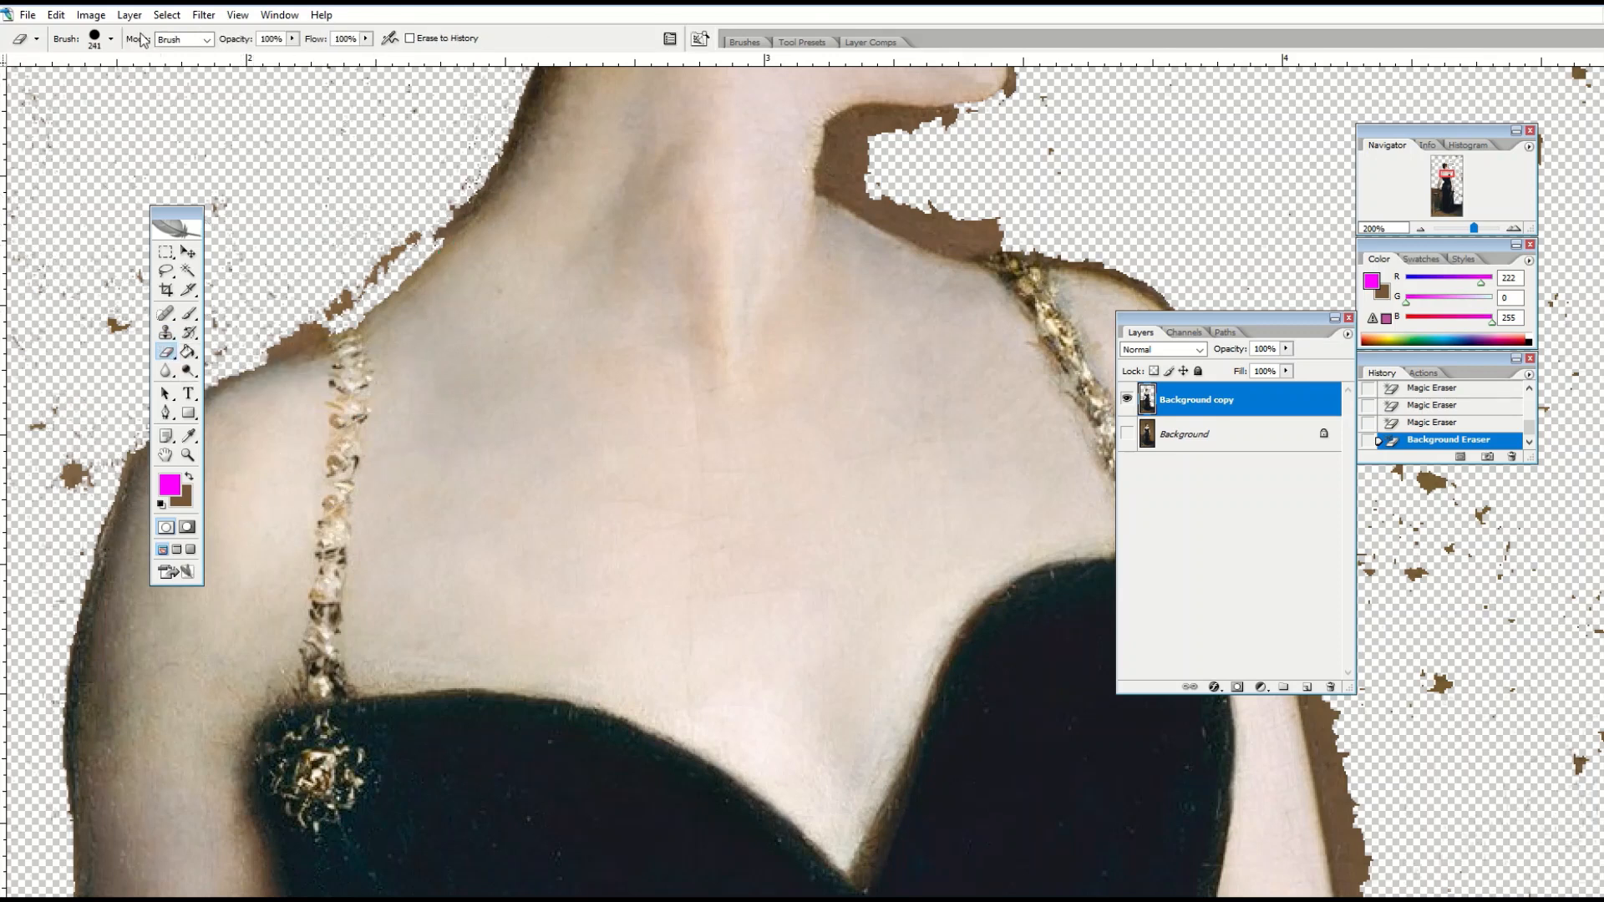
left_click(111, 38)
left_click(33, 89)
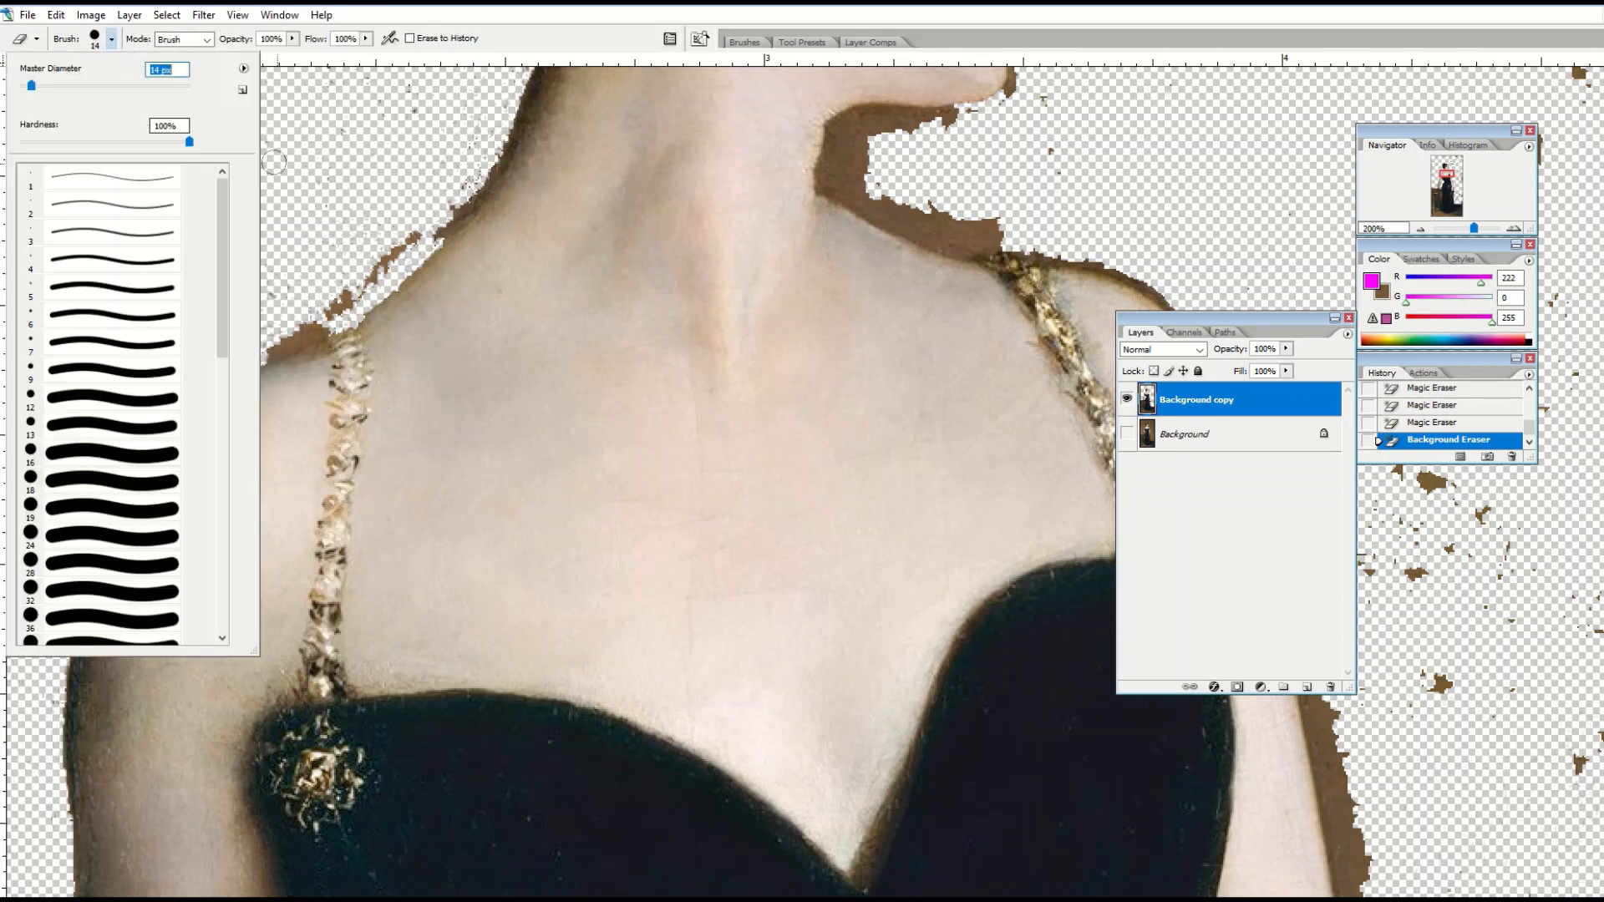
mouse_move(381, 259)
left_mouse_down()
mouse_move(339, 317)
mouse_move(238, 357)
mouse_move(437, 221)
mouse_move(468, 146)
mouse_move(501, 124)
mouse_move(423, 239)
left_mouse_up()
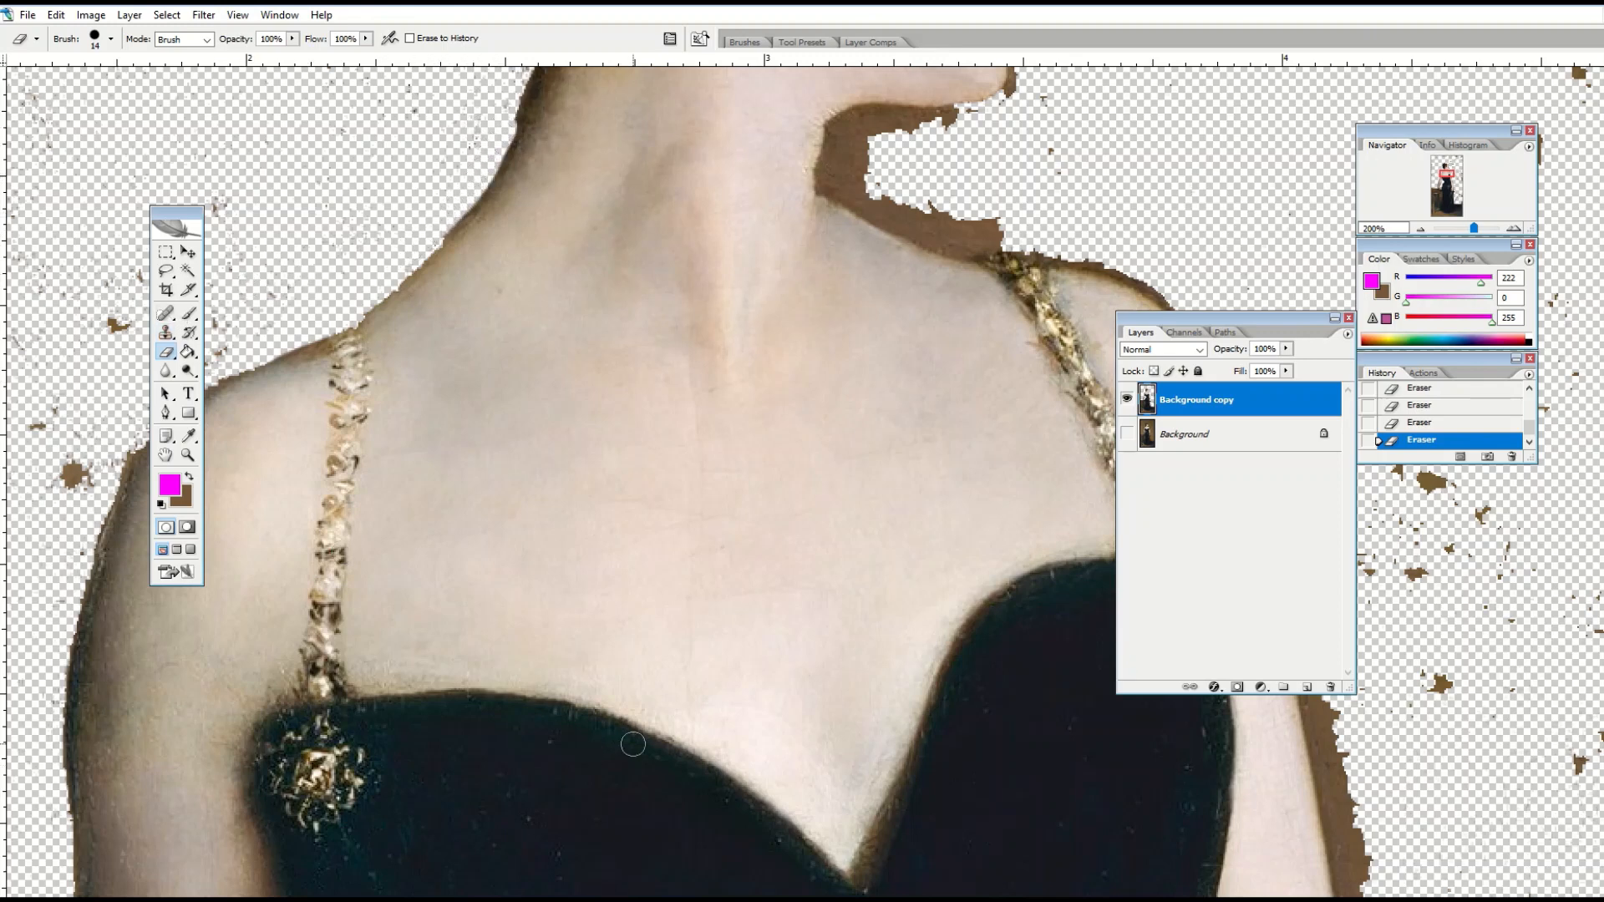
- Switch to the Background Eraser and set its tolerance to 10%
left_click_drag(688, 899, 512, 899)
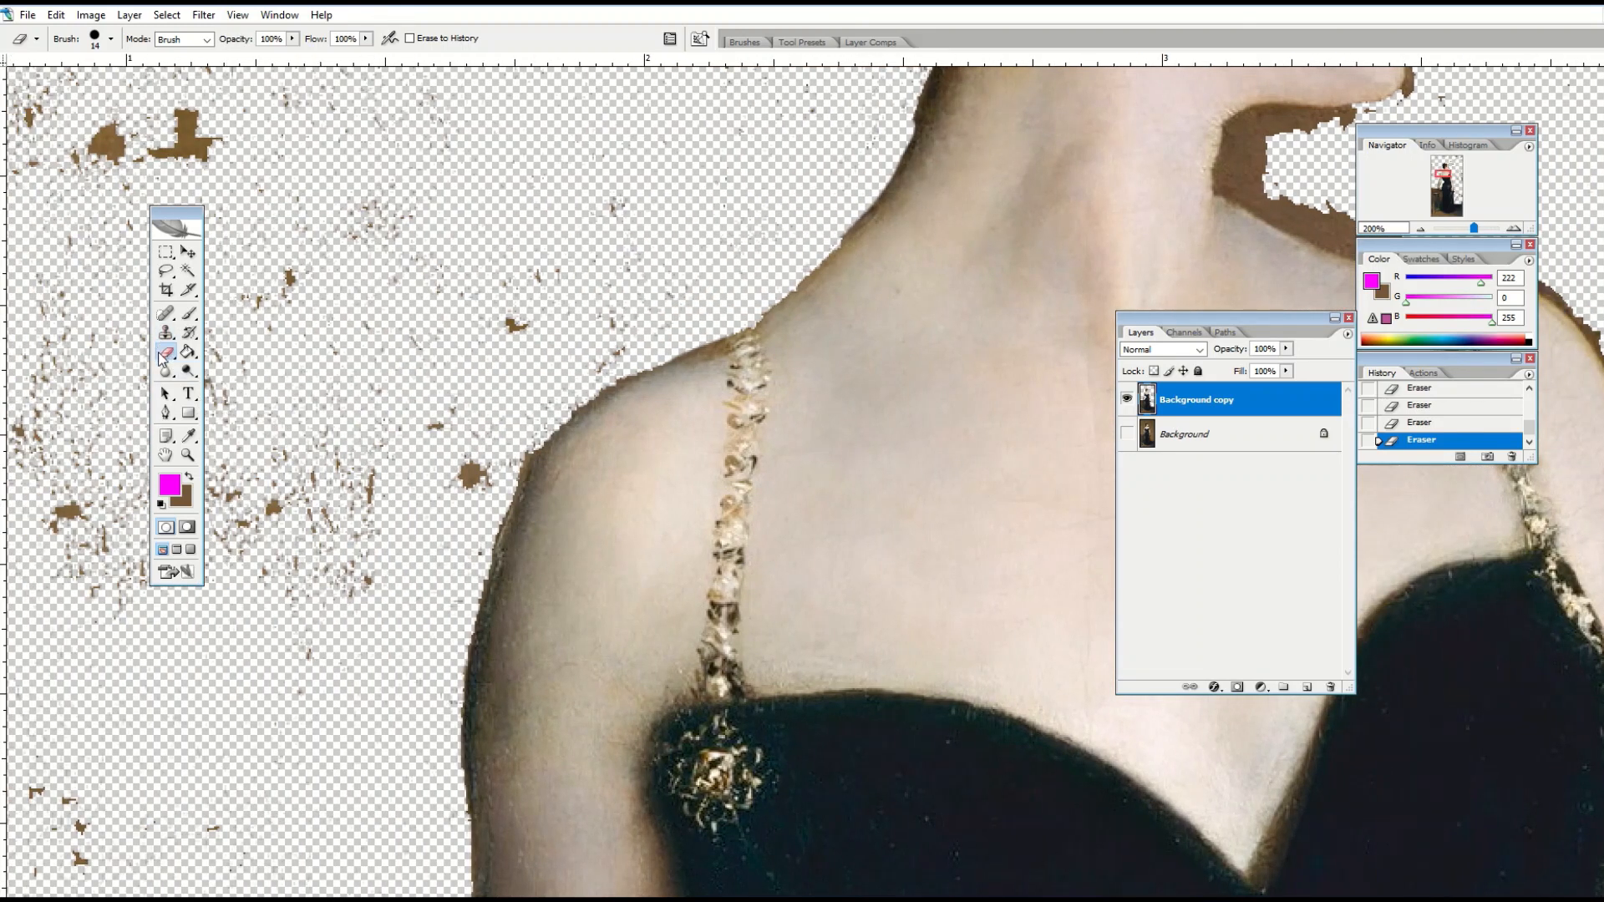
left_click_drag(166, 363, 250, 369)
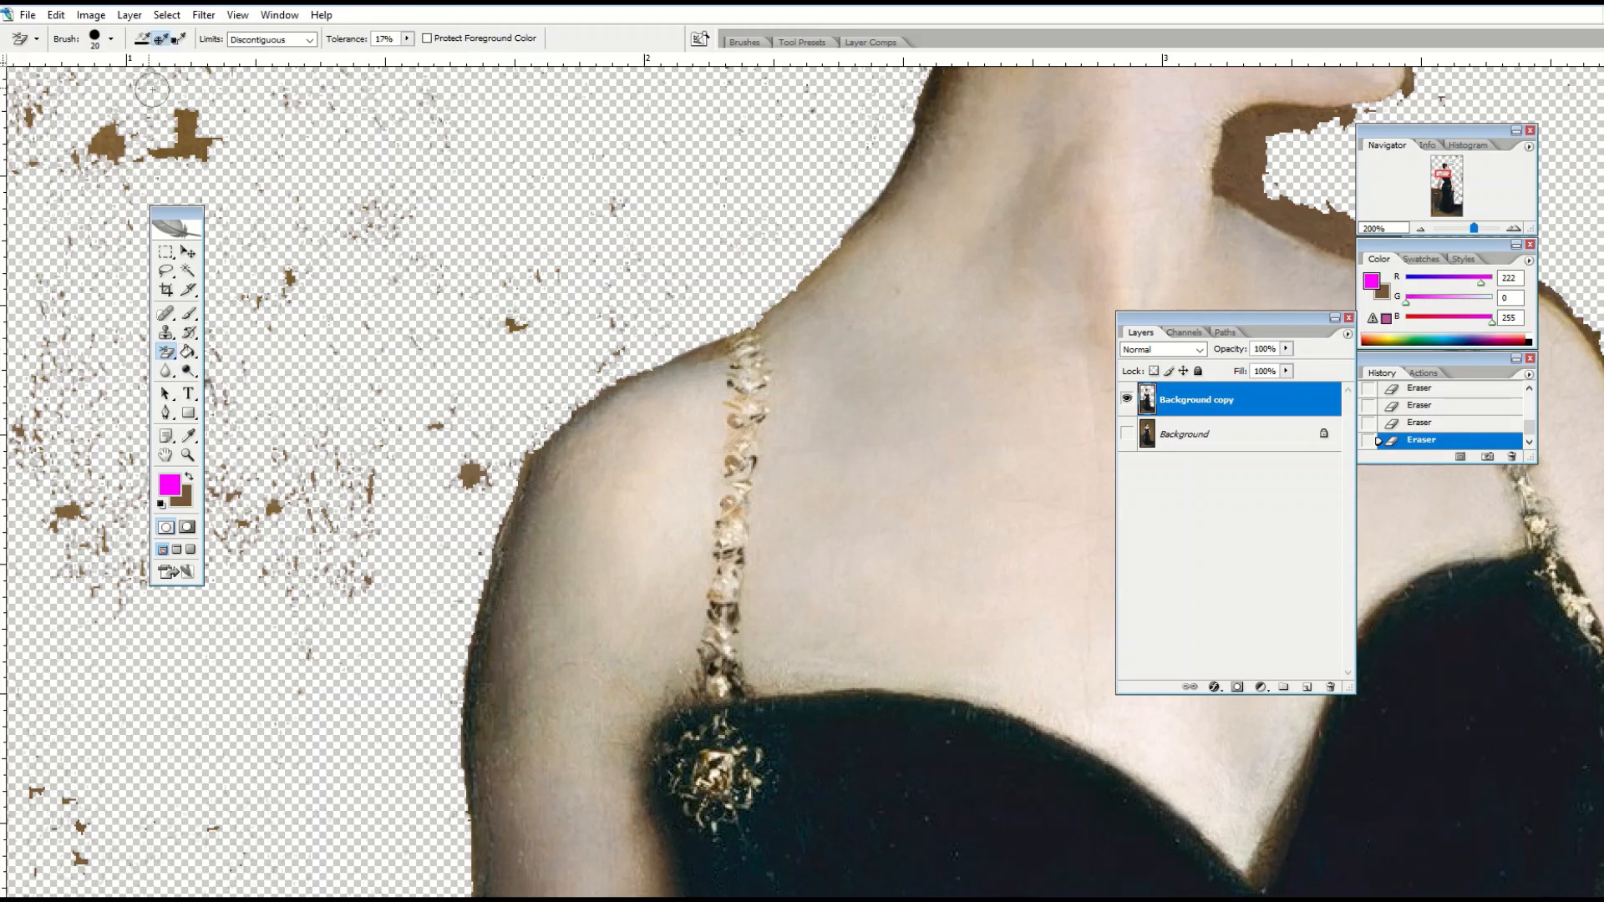
left_click(407, 40)
left_click_drag(407, 56, 402, 60)
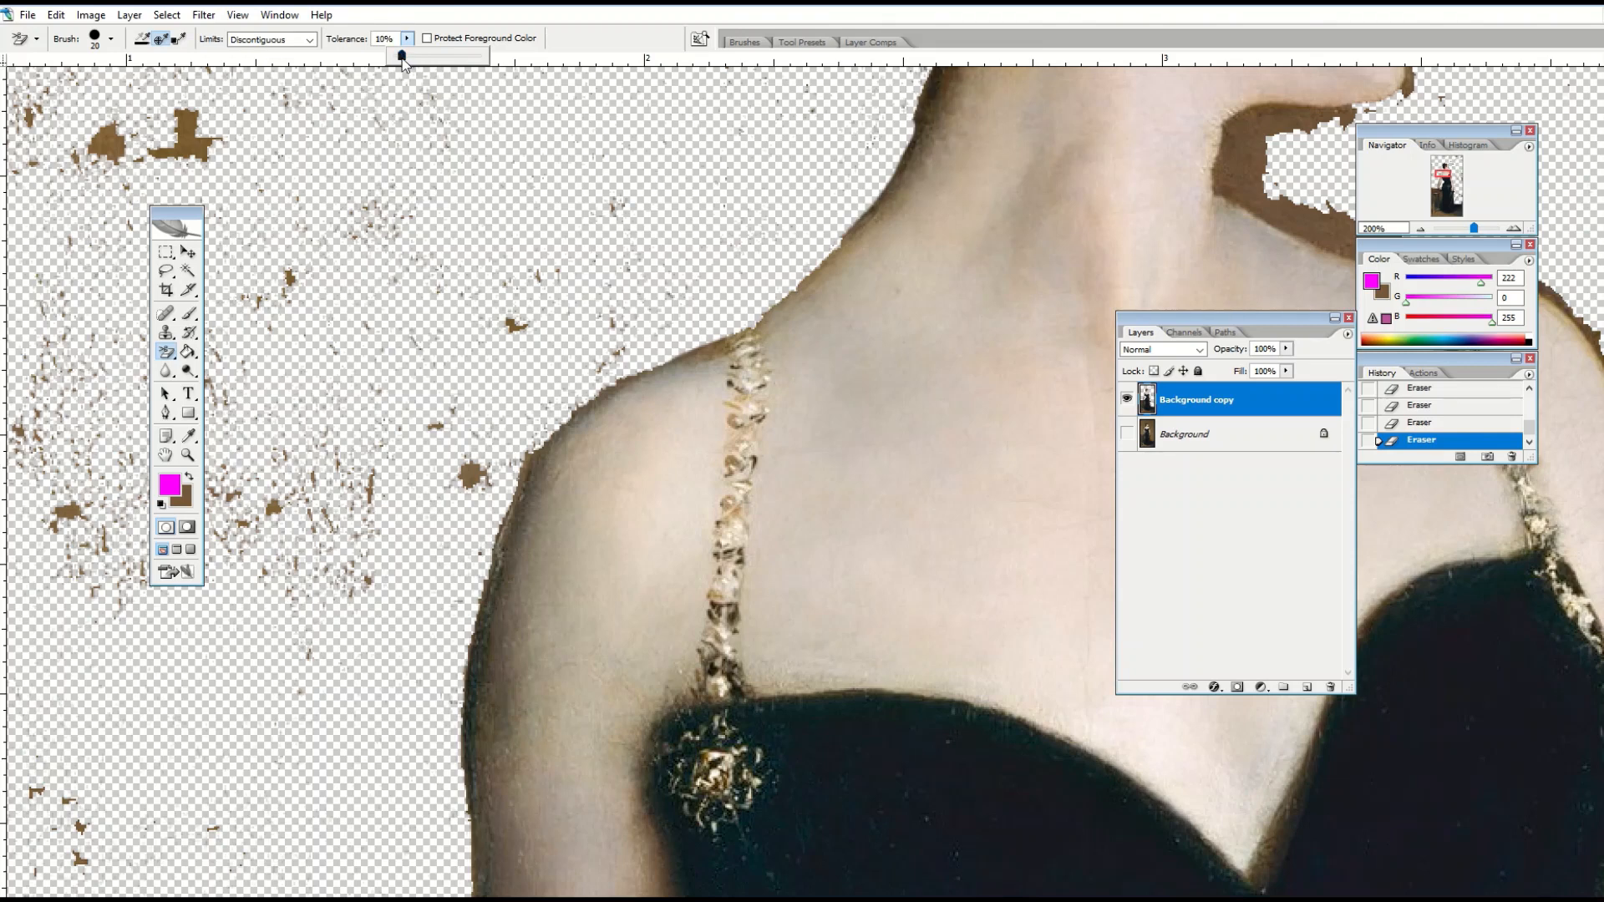
- Try the 20 px Background Eraser along the shoulder edge on the table side, and undo the stroke
left_click(523, 473)
mouse_move(524, 473)
left_mouse_down()
mouse_move(581, 415)
mouse_move(672, 388)
left_mouse_up()
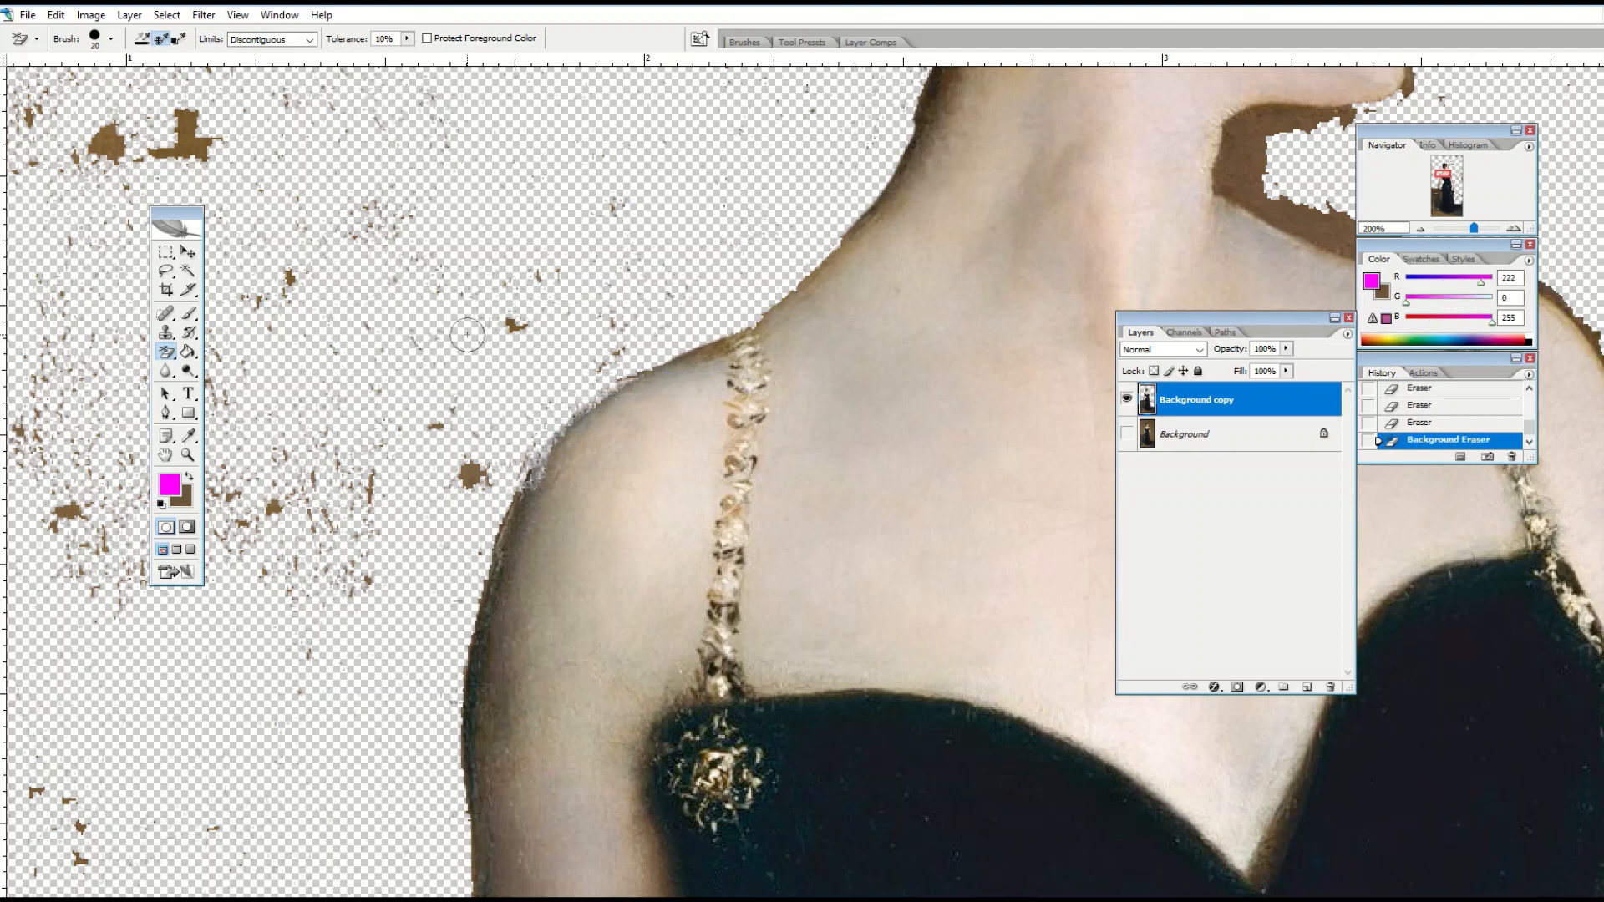
scroll(468, 334, "down", 1)
left_click(56, 14)
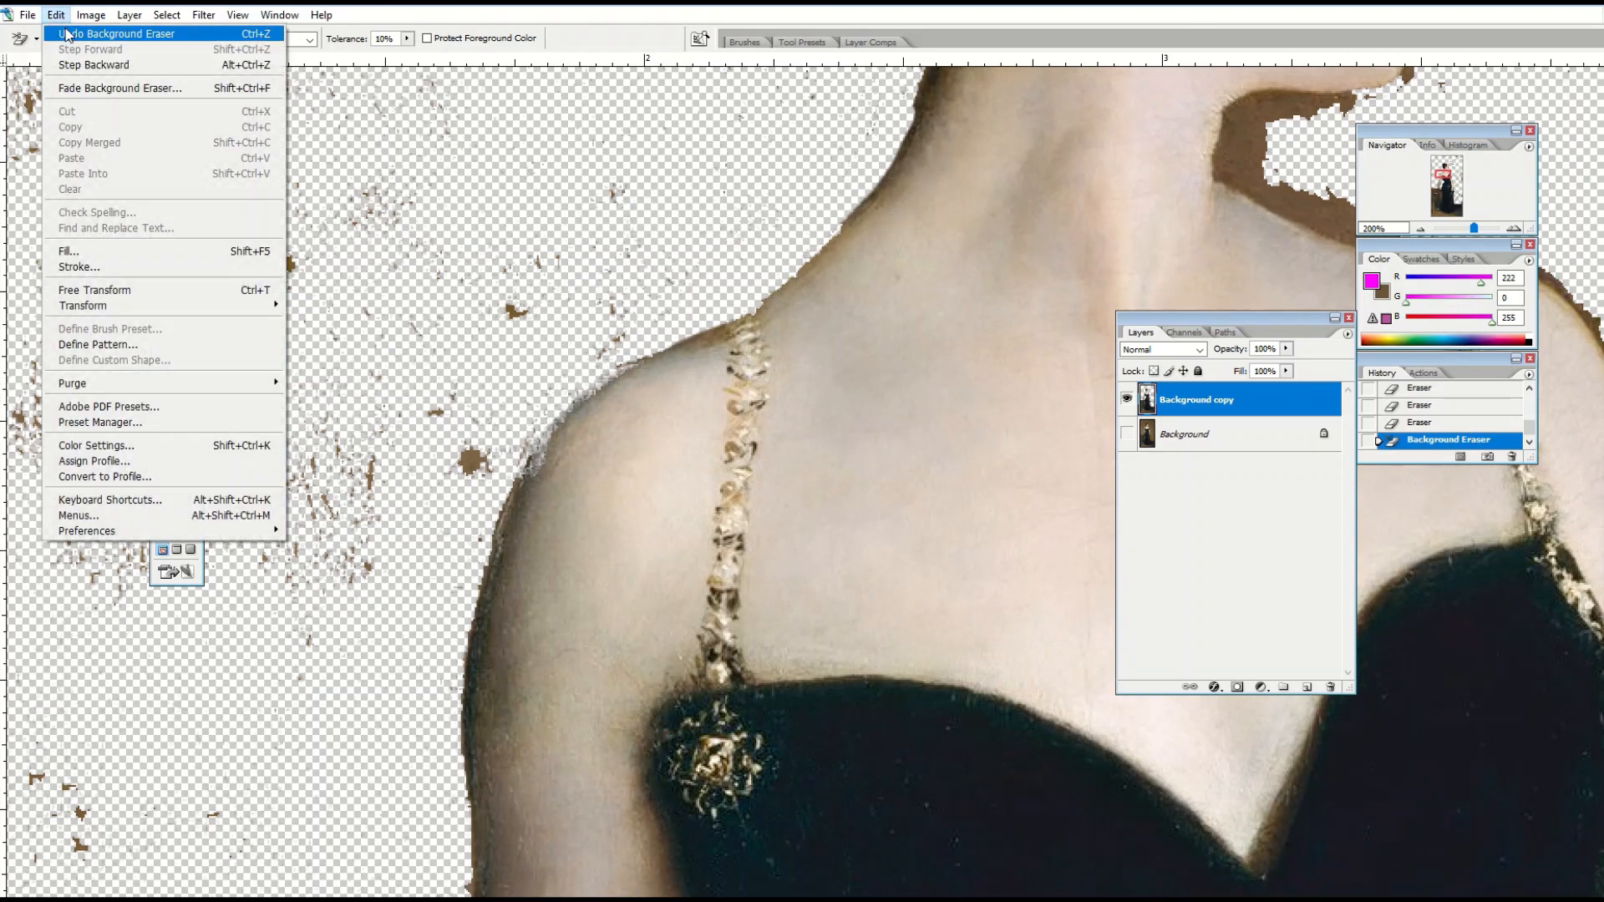
left_click(67, 26)
- Lower the Background Eraser's tolerance to 7% and its brush diameter to 10 px
left_click(407, 38)
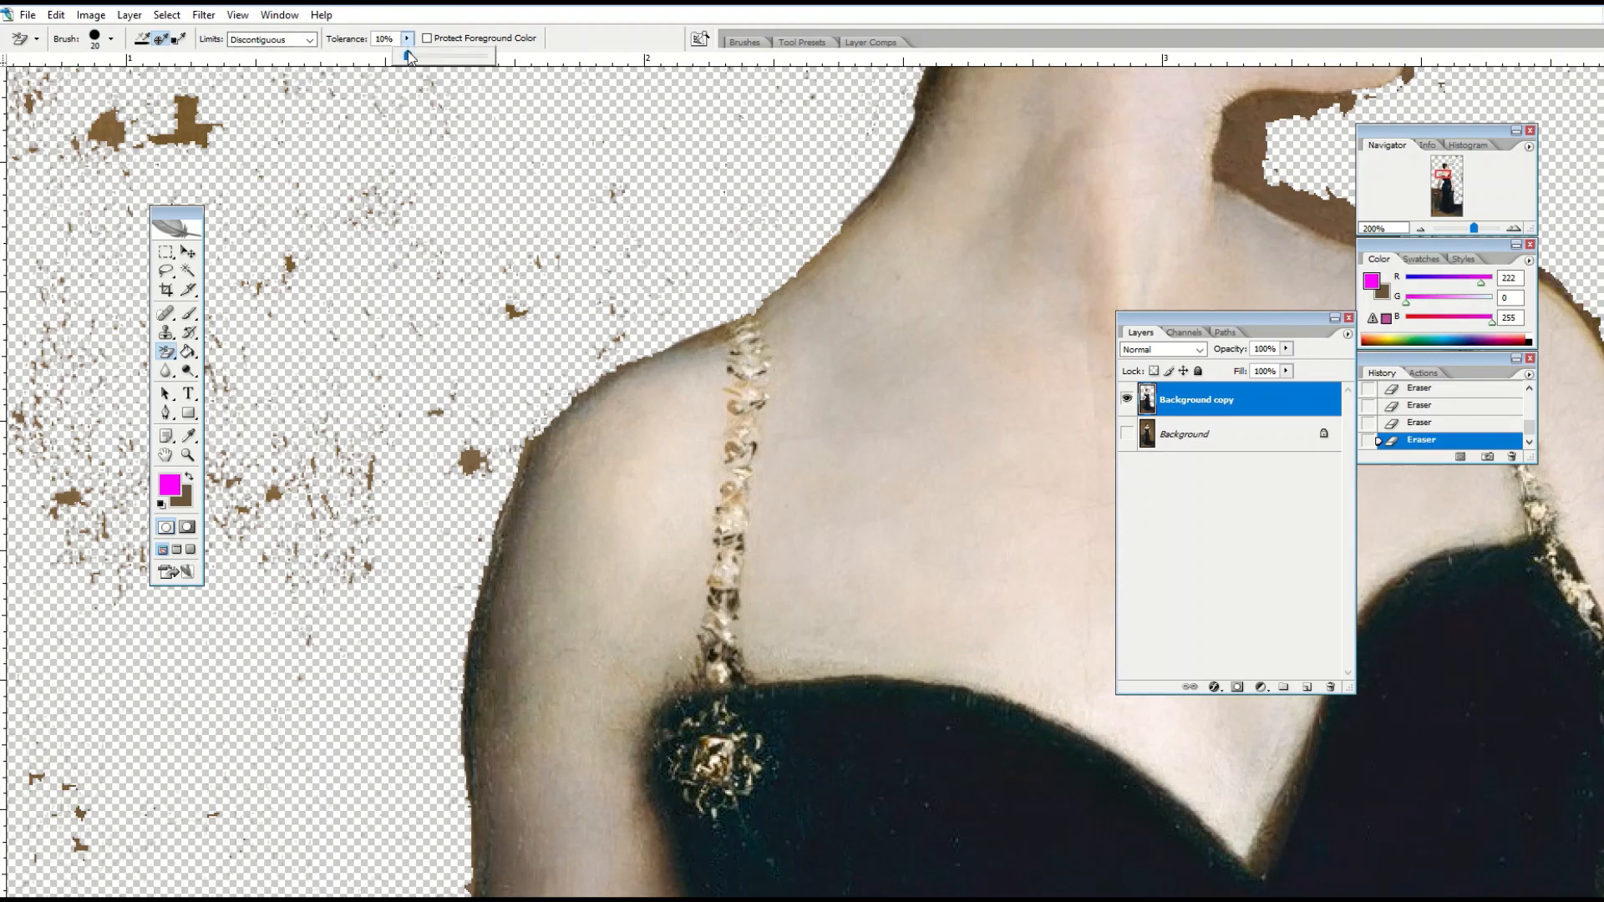
left_click(111, 38)
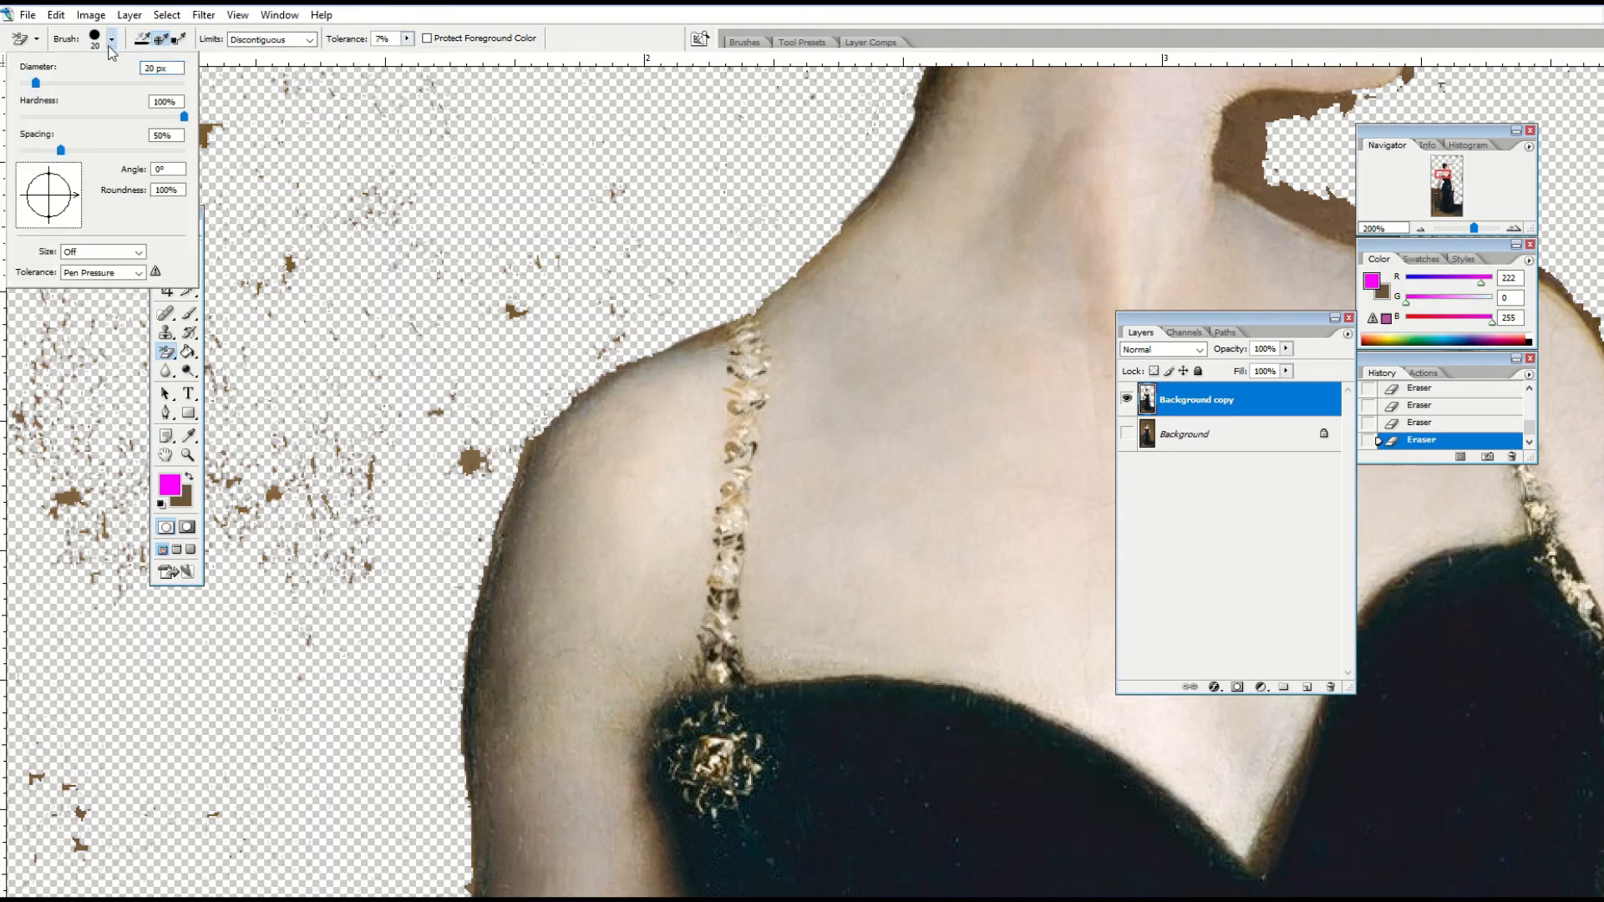
left_click_drag(36, 83, 26, 89)
left_click_drag(28, 88, 29, 87)
- Try the 10 px Background Eraser from the shoulder curve up to the dress strap, and undo the stroke
left_click(528, 444)
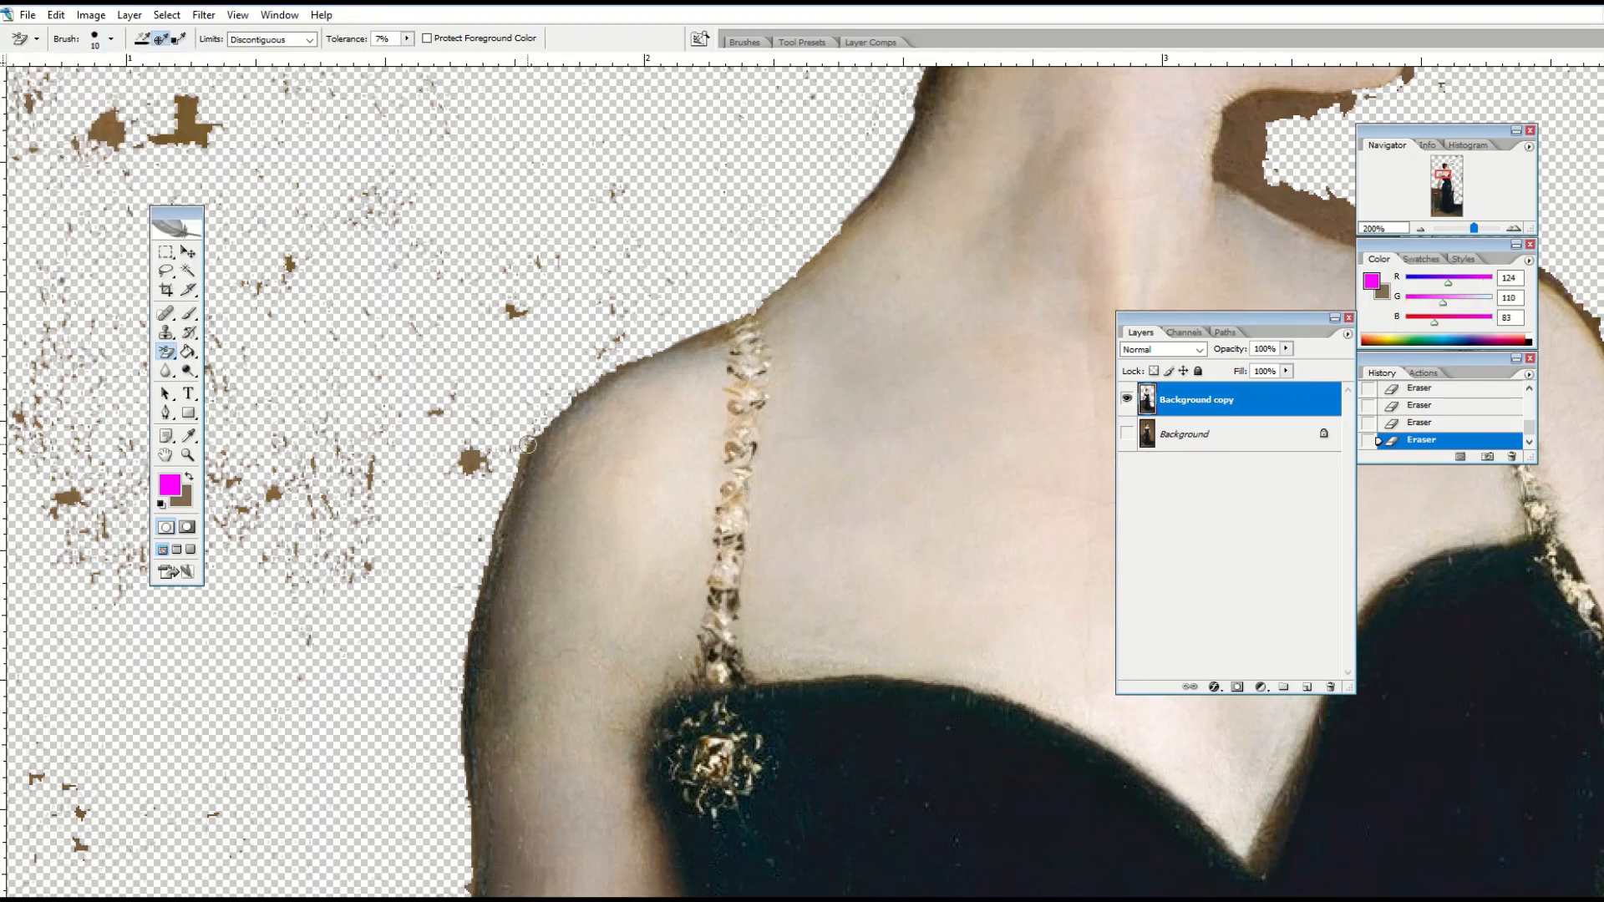
mouse_move(525, 432)
left_mouse_down()
mouse_move(712, 329)
mouse_move(696, 340)
left_mouse_up()
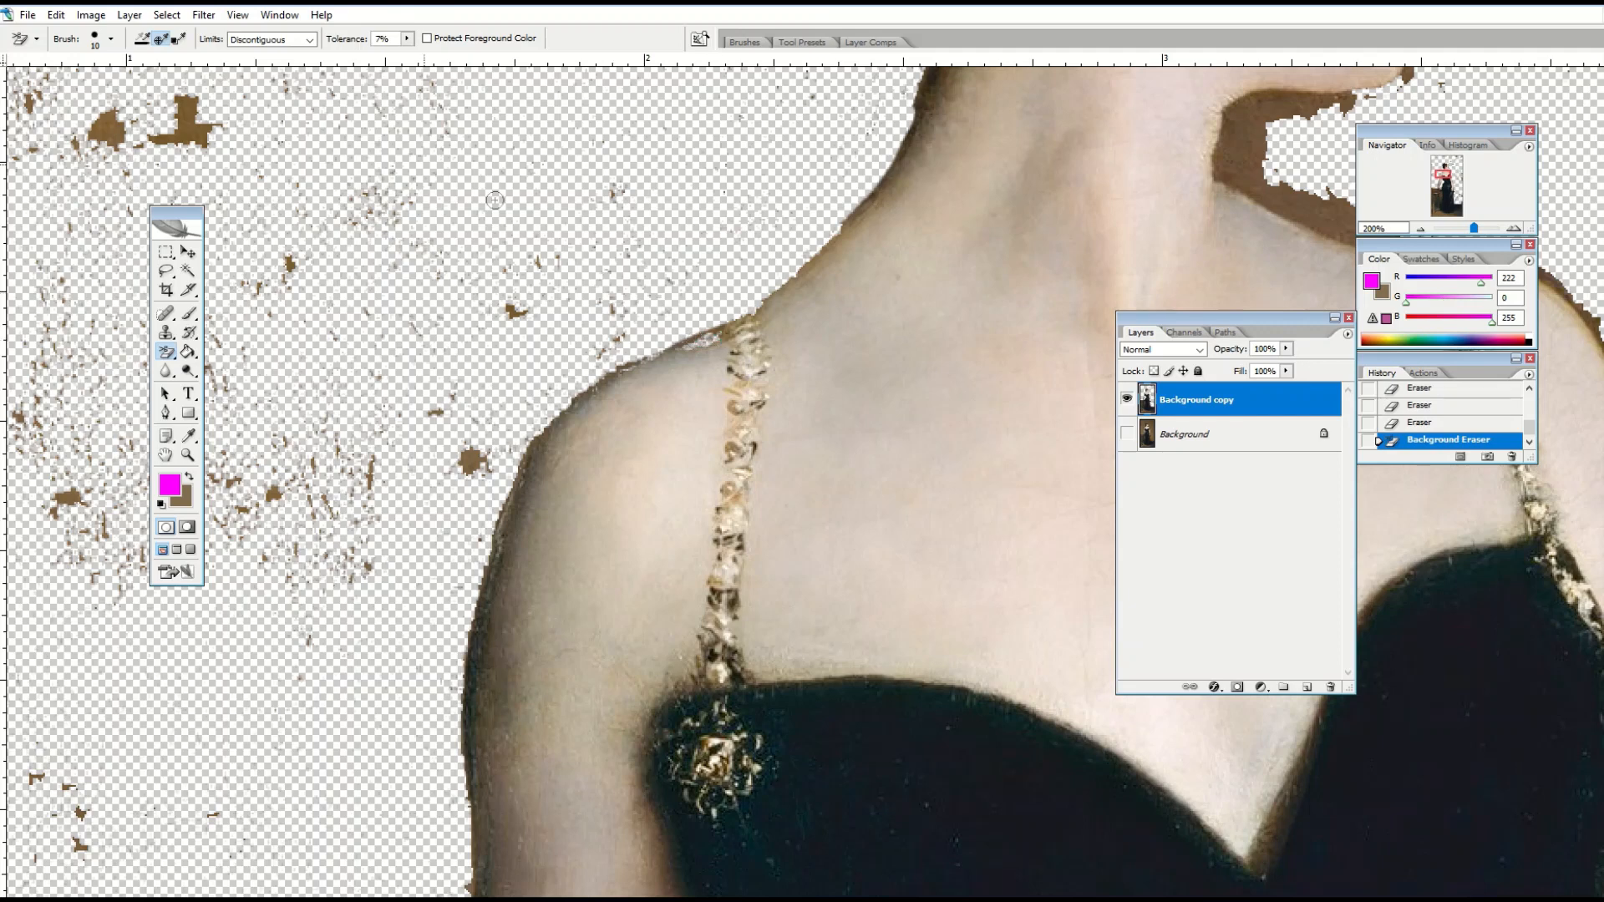
left_click(56, 14)
left_click(92, 29)
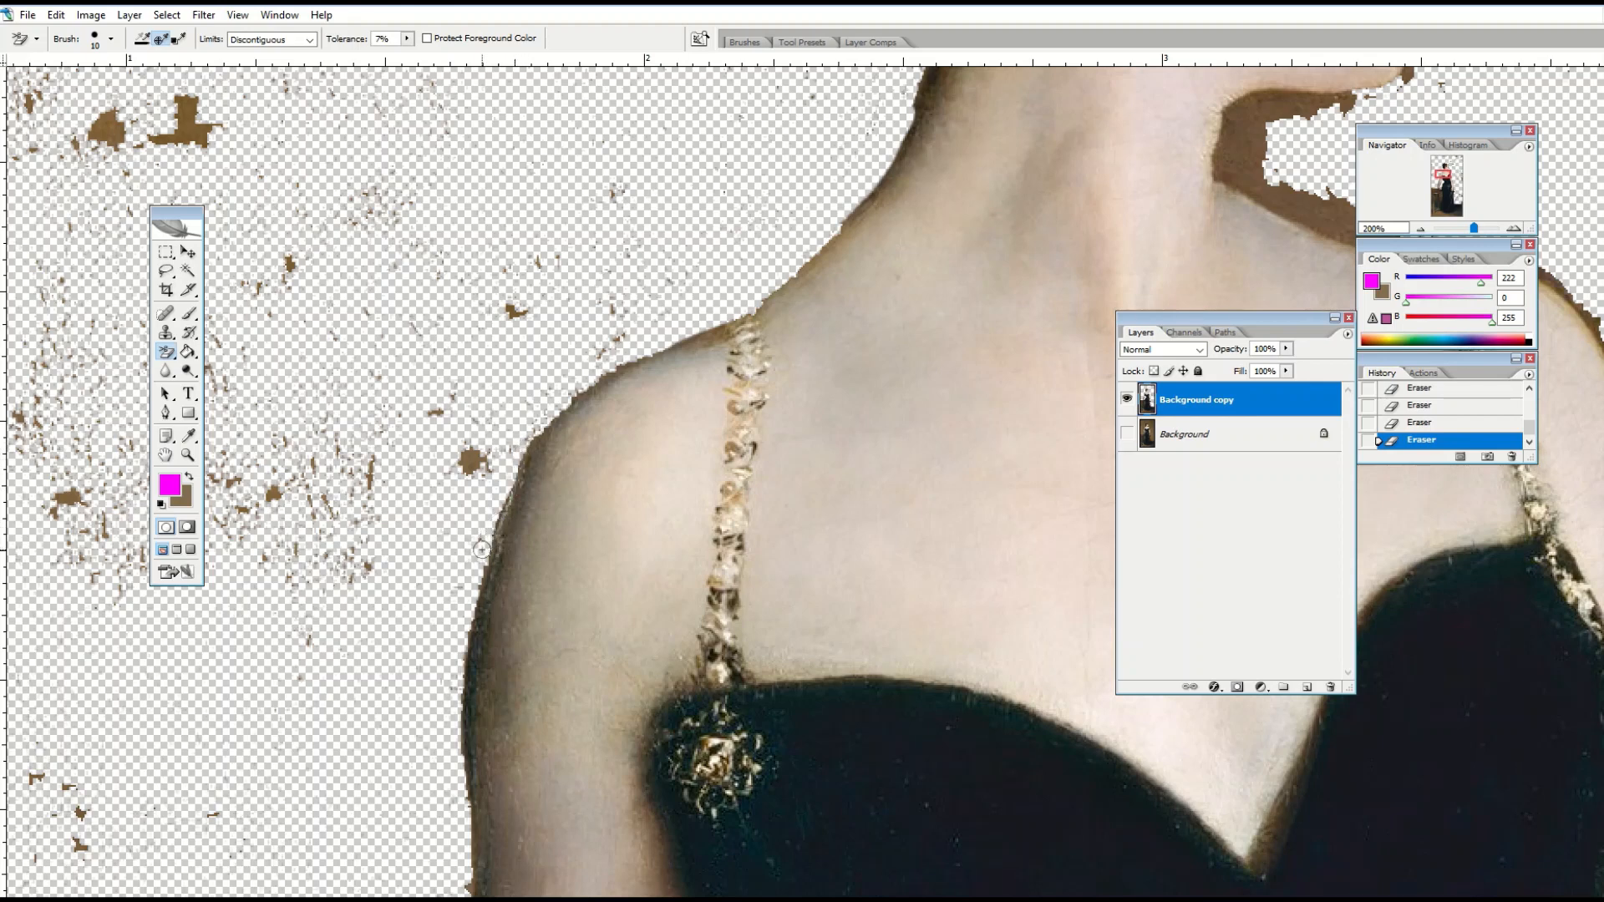
- Erase the dark fringe along the upper arm and shoulder edge on the table side with the 10 px Background Eraser
left_click_drag(482, 549, 564, 386)
scroll(534, 393, "down", 5)
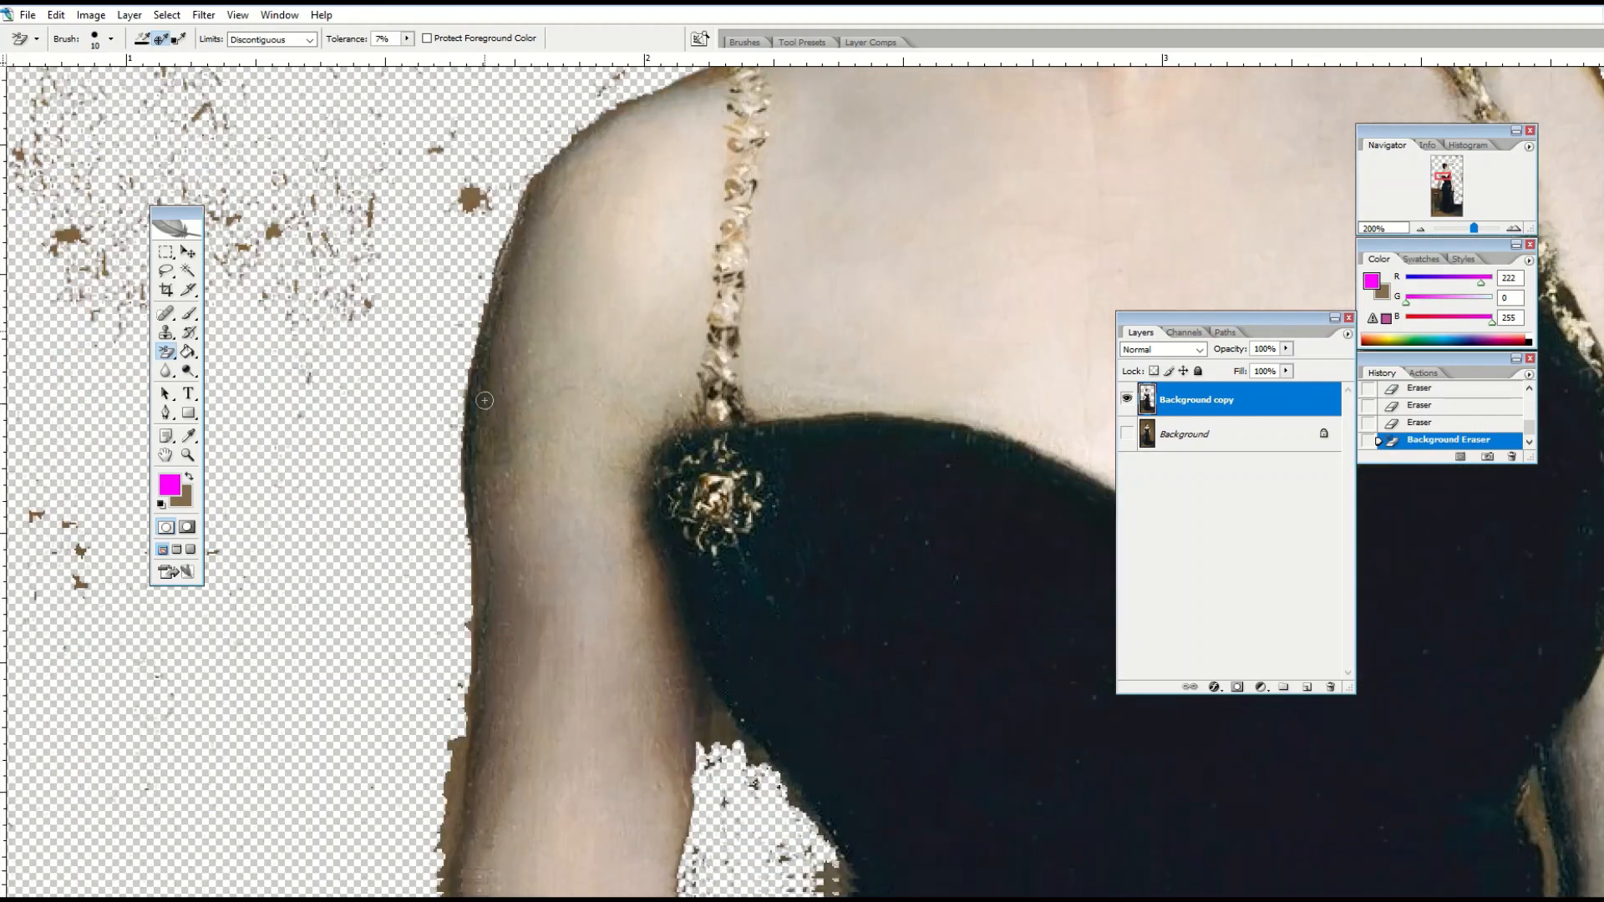
scroll(485, 400, "down", 9)
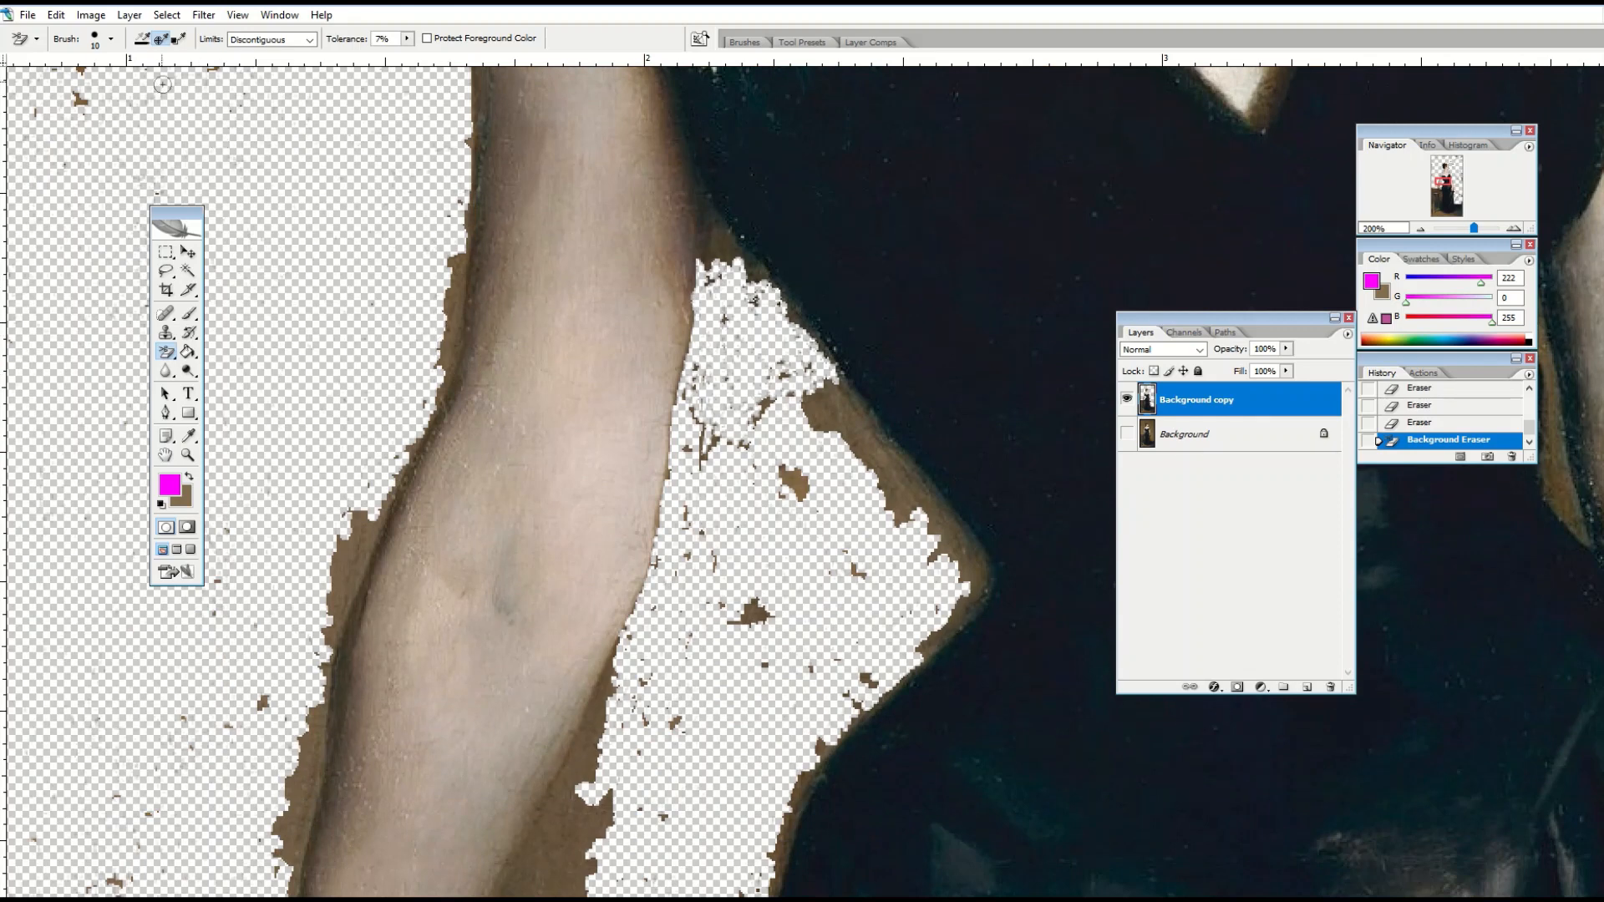
- Enlarge the Background Eraser brush to 21 px and erase the brown fringe along the outer edge of the arm around the elbow and forearm
left_click(111, 41)
left_click(58, 82)
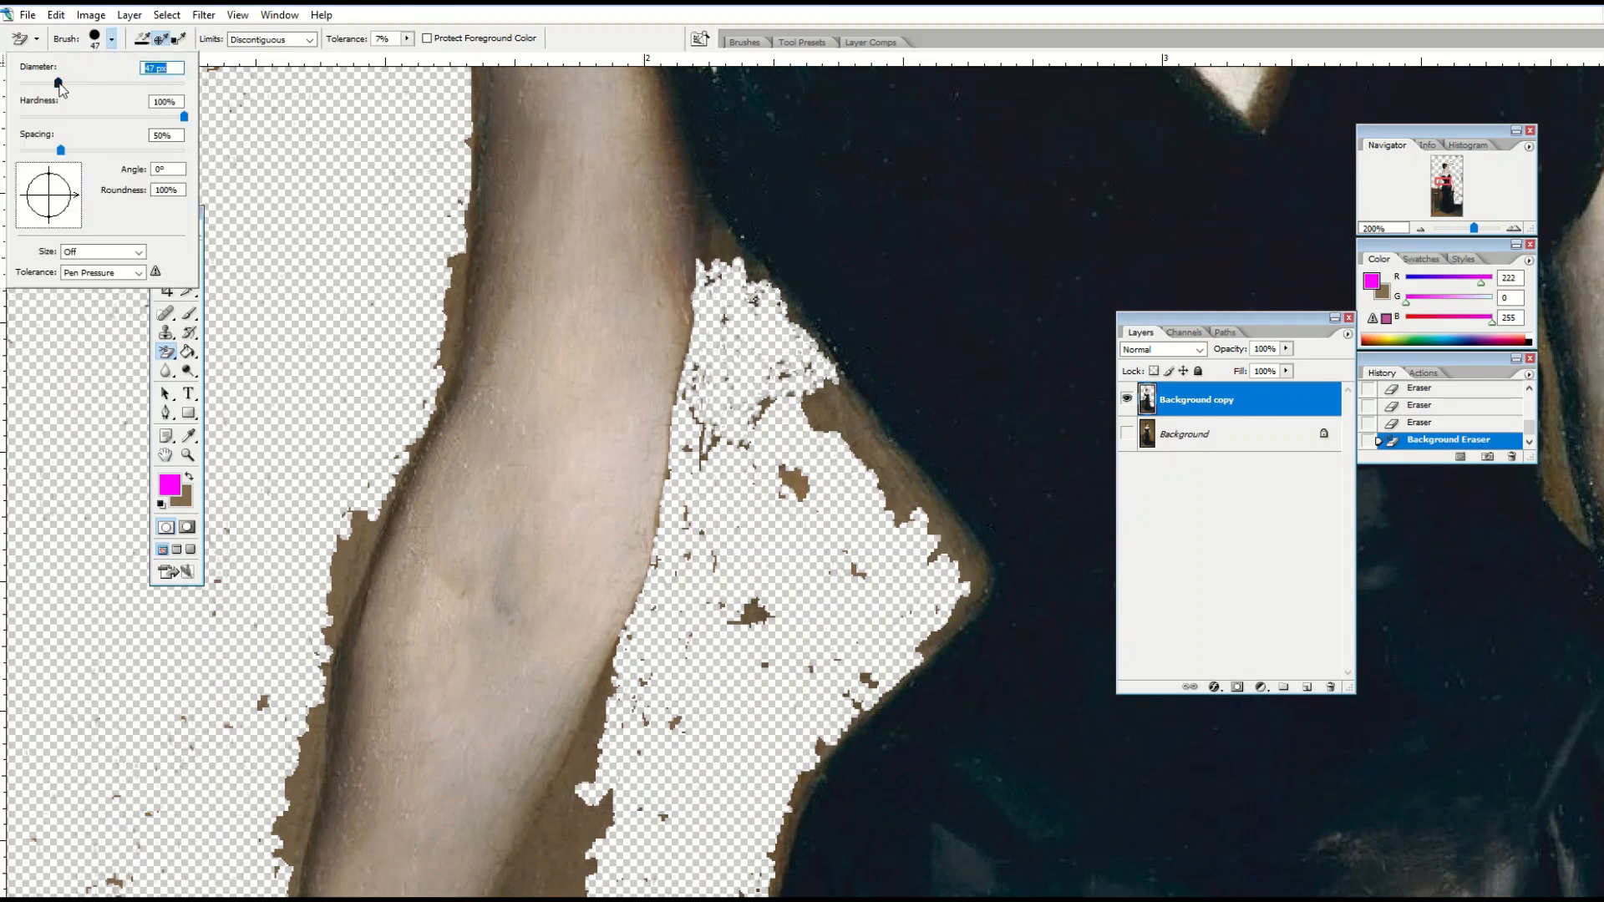
left_click_drag(57, 83, 36, 83)
mouse_move(450, 261)
left_mouse_down()
mouse_move(425, 415)
mouse_move(328, 610)
mouse_move(358, 543)
mouse_move(361, 472)
left_mouse_up()
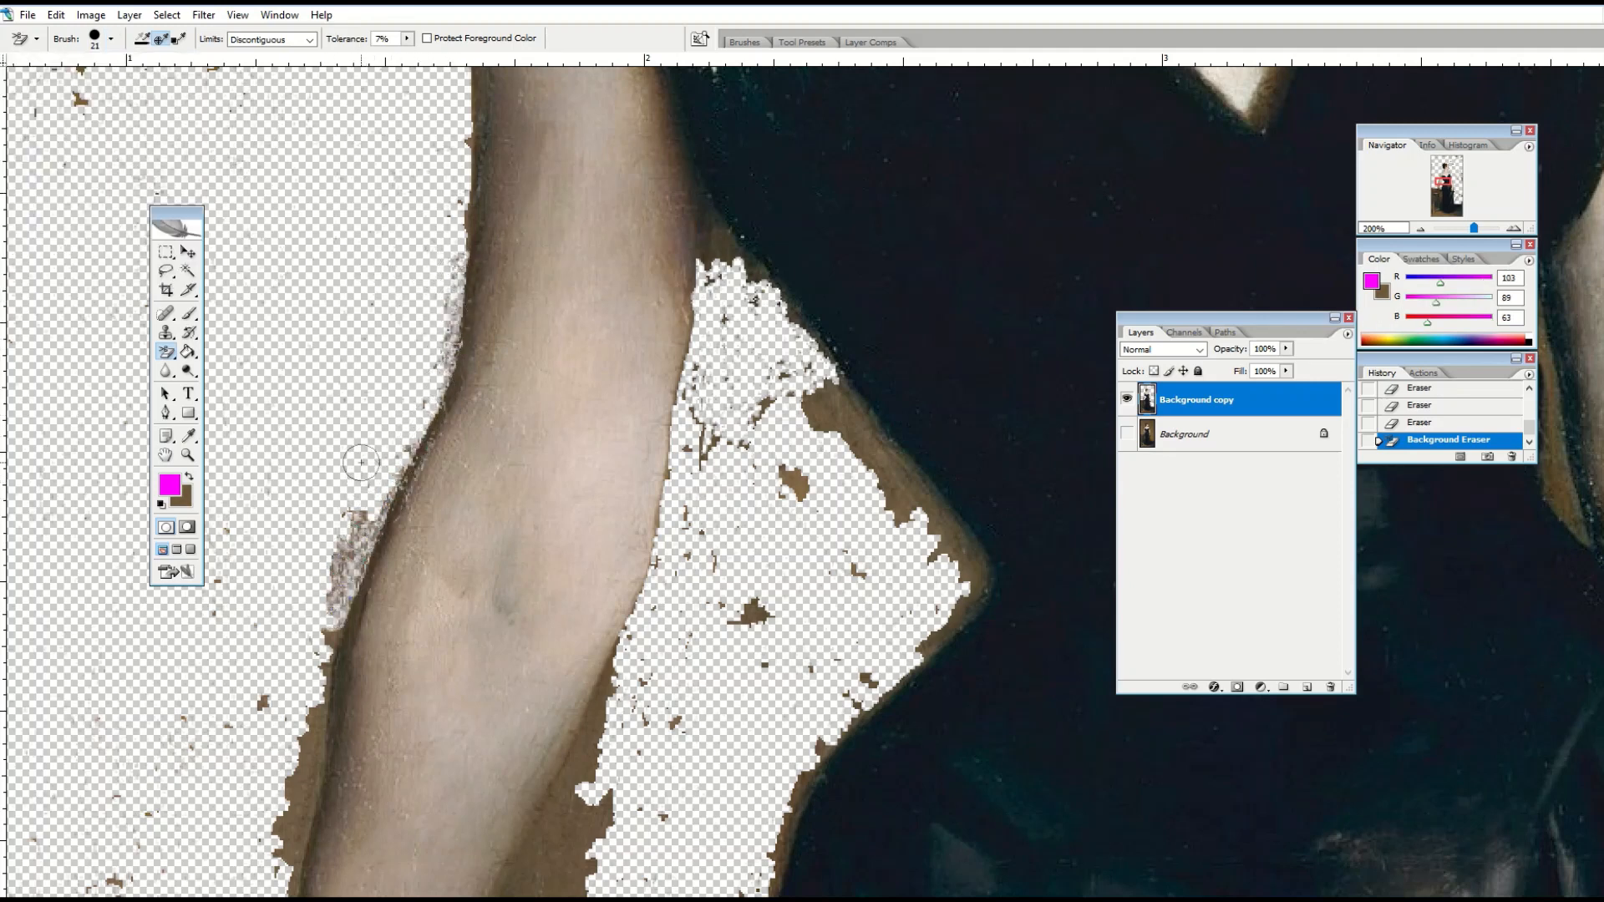
scroll(343, 357, "down", 10)
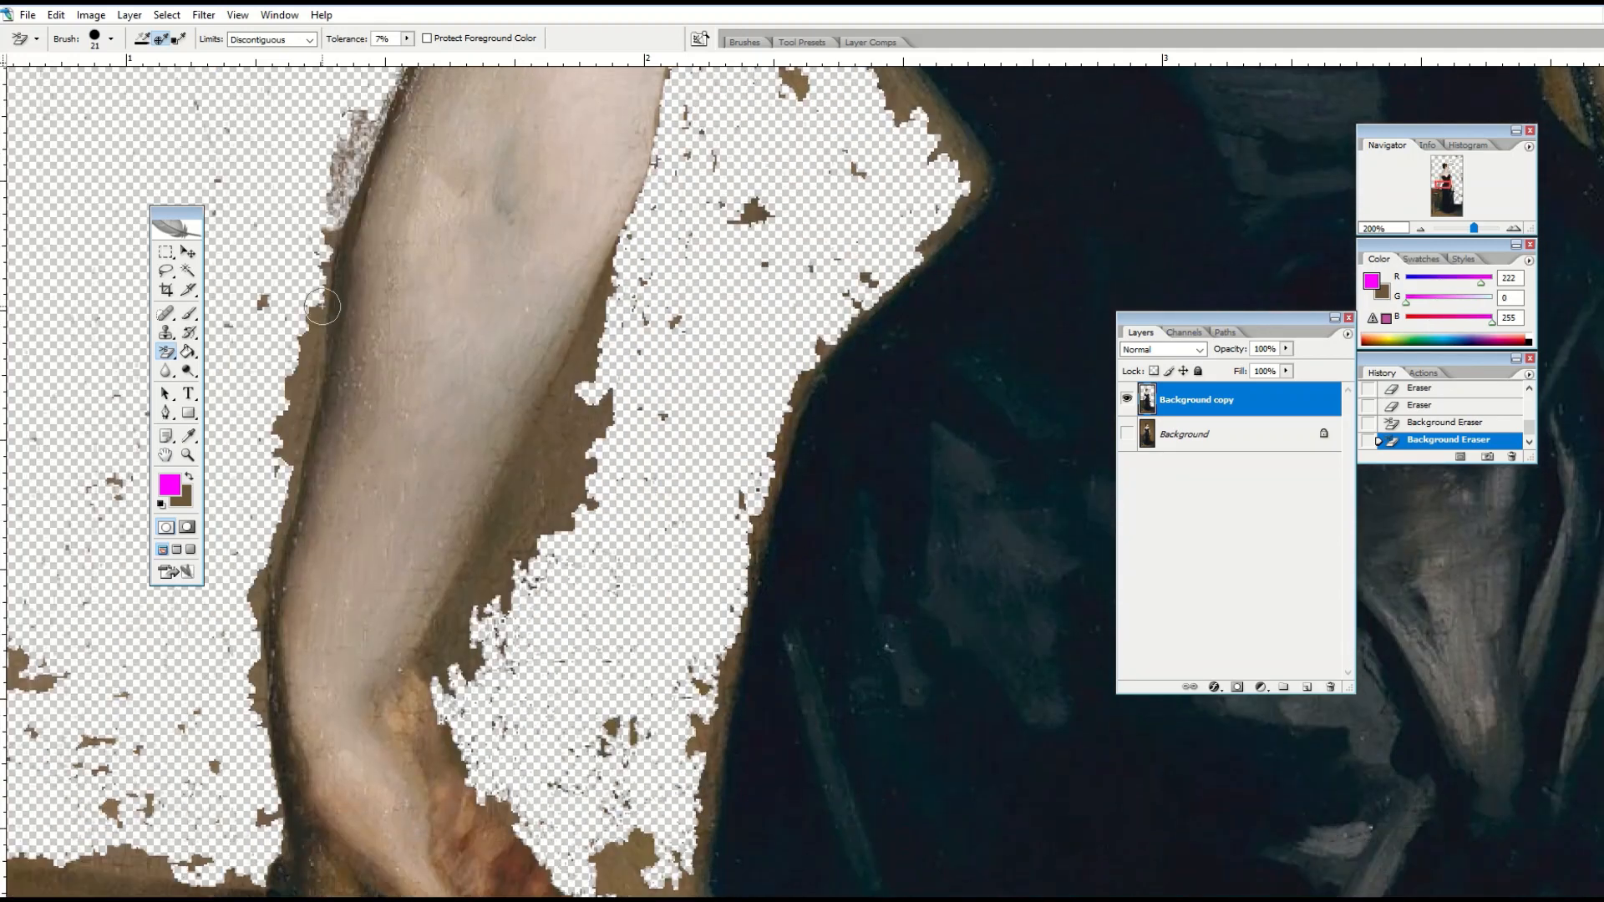
mouse_move(321, 307)
left_mouse_down()
mouse_move(282, 468)
mouse_move(284, 341)
mouse_move(316, 194)
left_mouse_up()
scroll(265, 213, "down", 1)
scroll(275, 213, "down", 2)
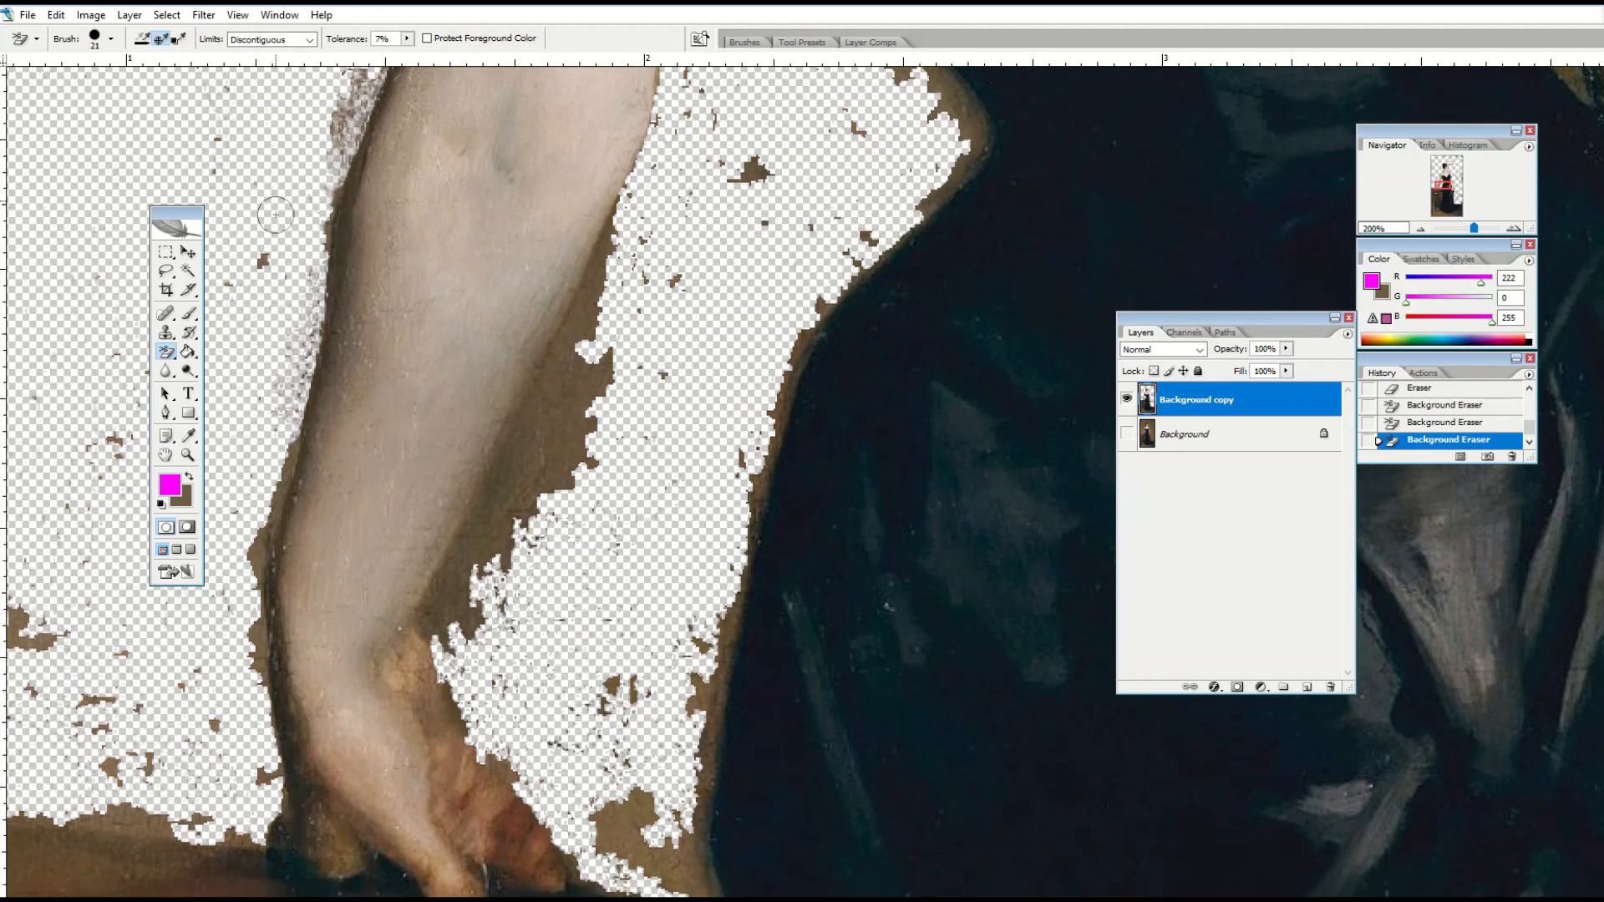
- Try the Background Eraser at 49% tolerance across the forearm and the brown area beside it, and undo the stroke
left_click(408, 39)
mouse_move(408, 56)
left_mouse_down()
mouse_move(459, 58)
mouse_move(446, 59)
left_mouse_up()
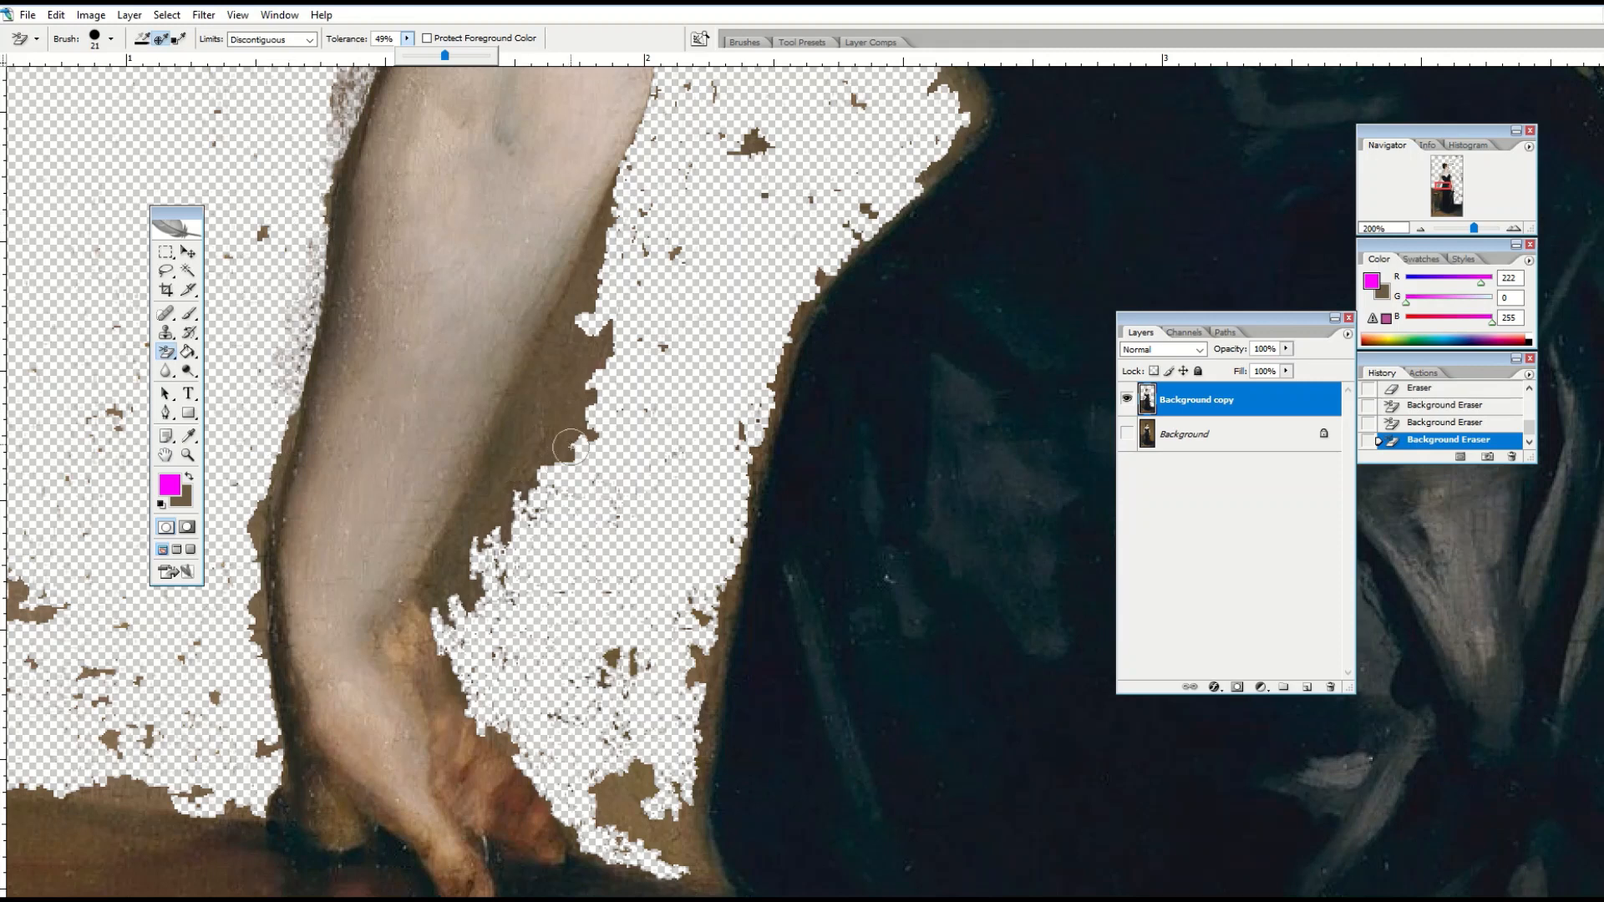
mouse_move(587, 386)
left_mouse_down()
mouse_move(556, 412)
mouse_move(570, 338)
mouse_move(472, 361)
mouse_move(301, 358)
left_mouse_up()
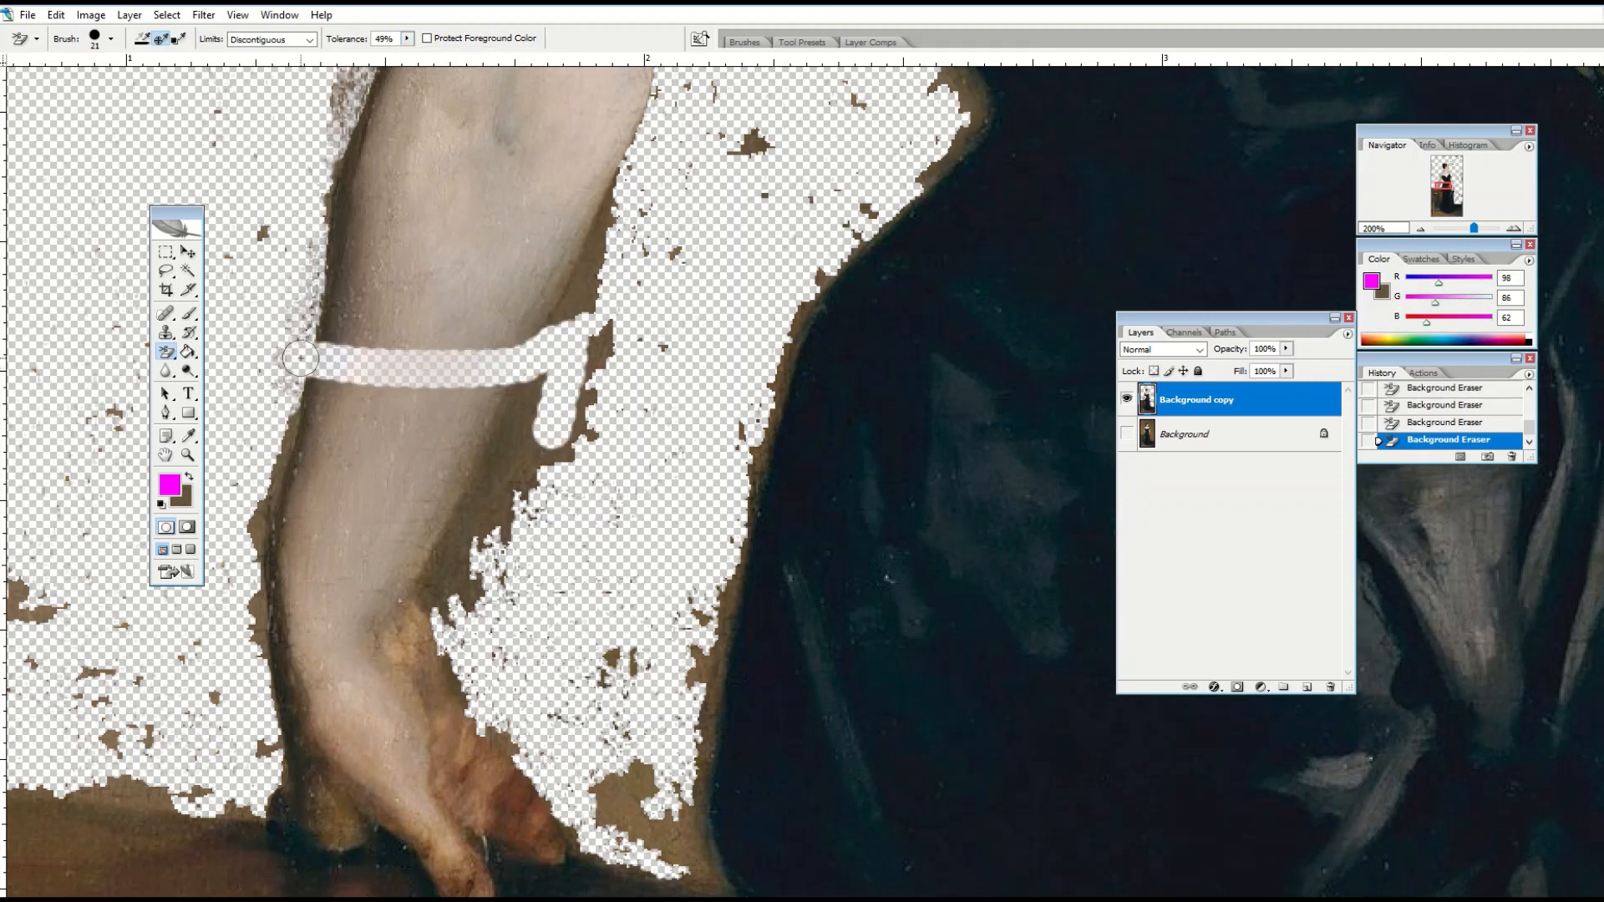
left_click(58, 16)
left_click(76, 38)
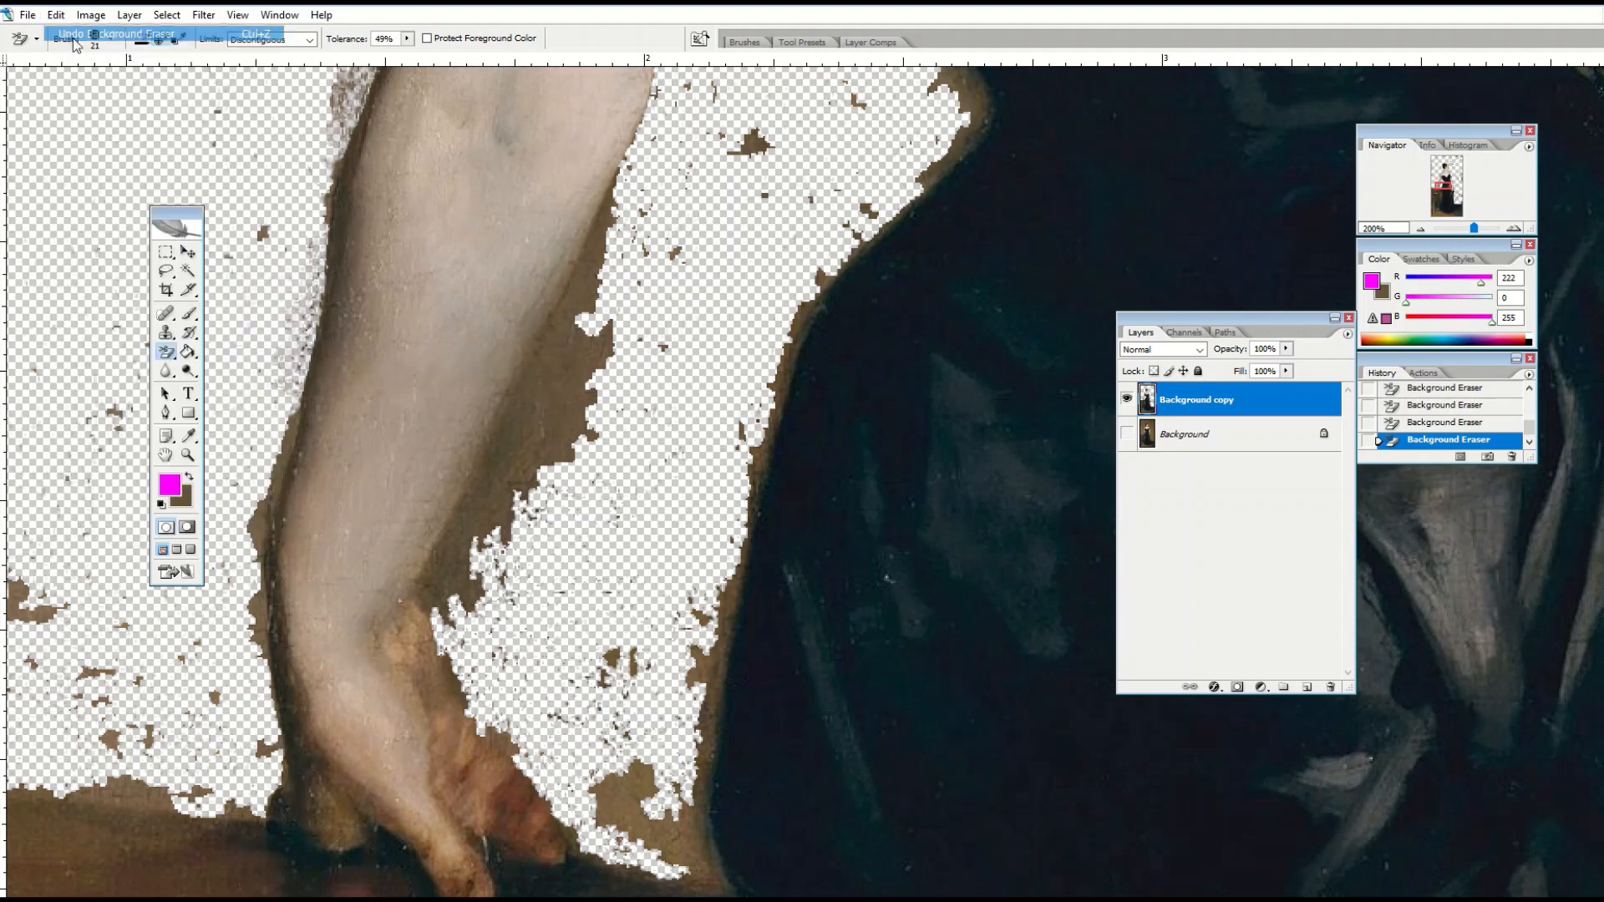
- Set the Background Eraser's tolerance to 10% and erase the brown area along the inner edge of the forearm
left_click(407, 40)
mouse_move(573, 344)
left_mouse_down()
mouse_move(558, 393)
mouse_move(541, 365)
mouse_move(434, 580)
mouse_move(494, 515)
mouse_move(625, 189)
mouse_move(595, 351)
mouse_move(456, 622)
mouse_move(520, 458)
left_mouse_up()
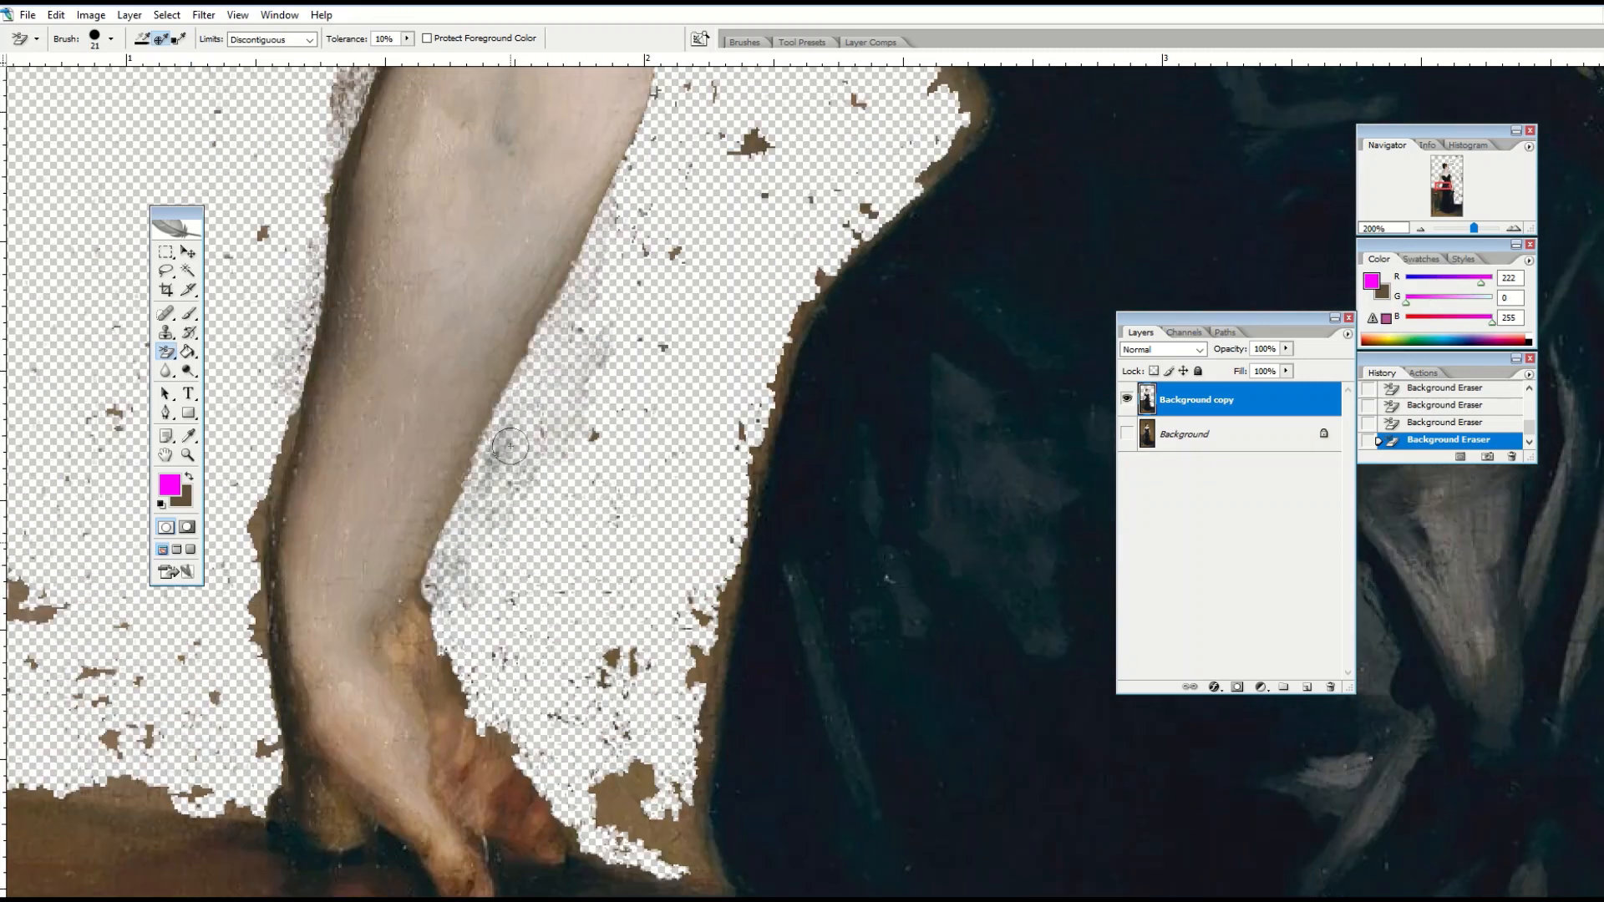
- Hide the light tones of the Background copy layer by setting the Blend If highlight limit for This Layer to 150
left_click(238, 15)
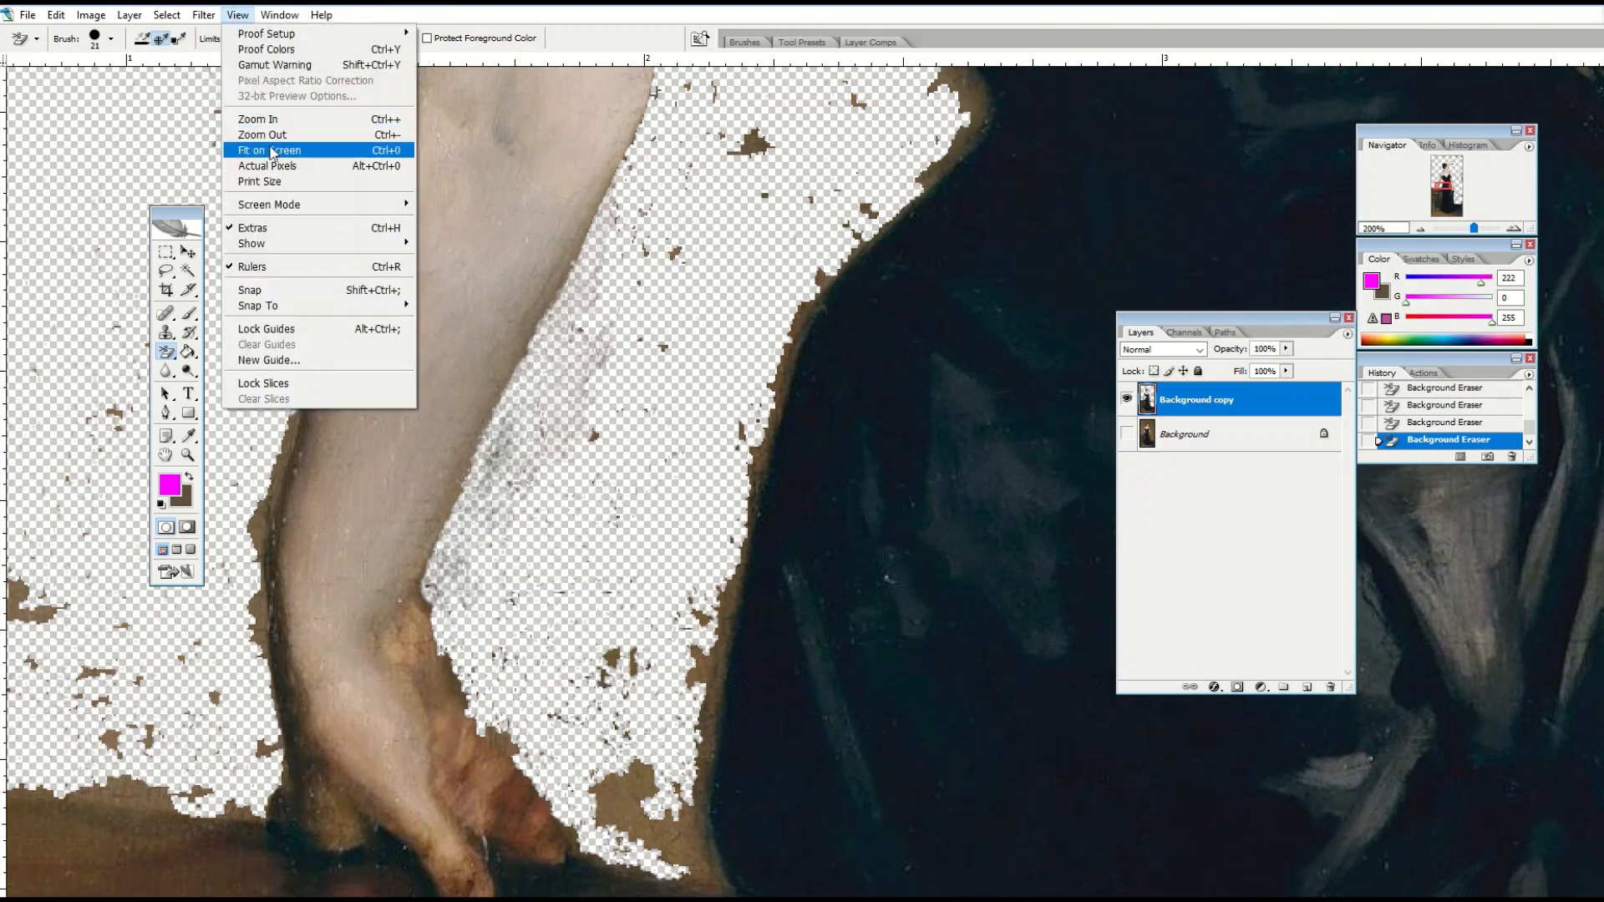
left_click(271, 151)
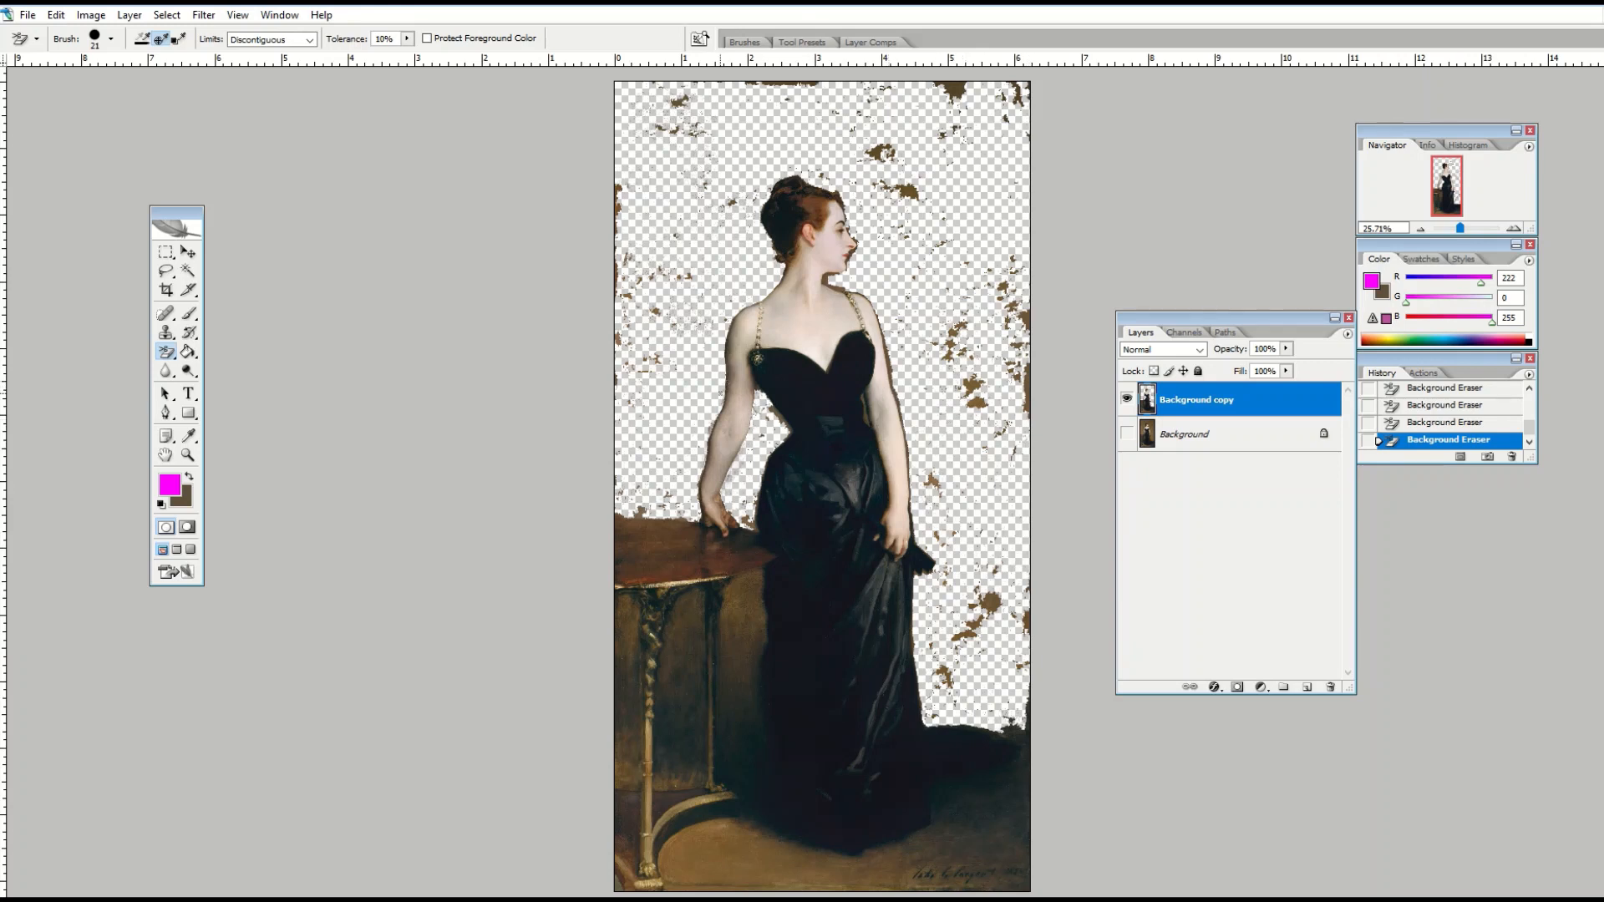
double_click(1299, 405)
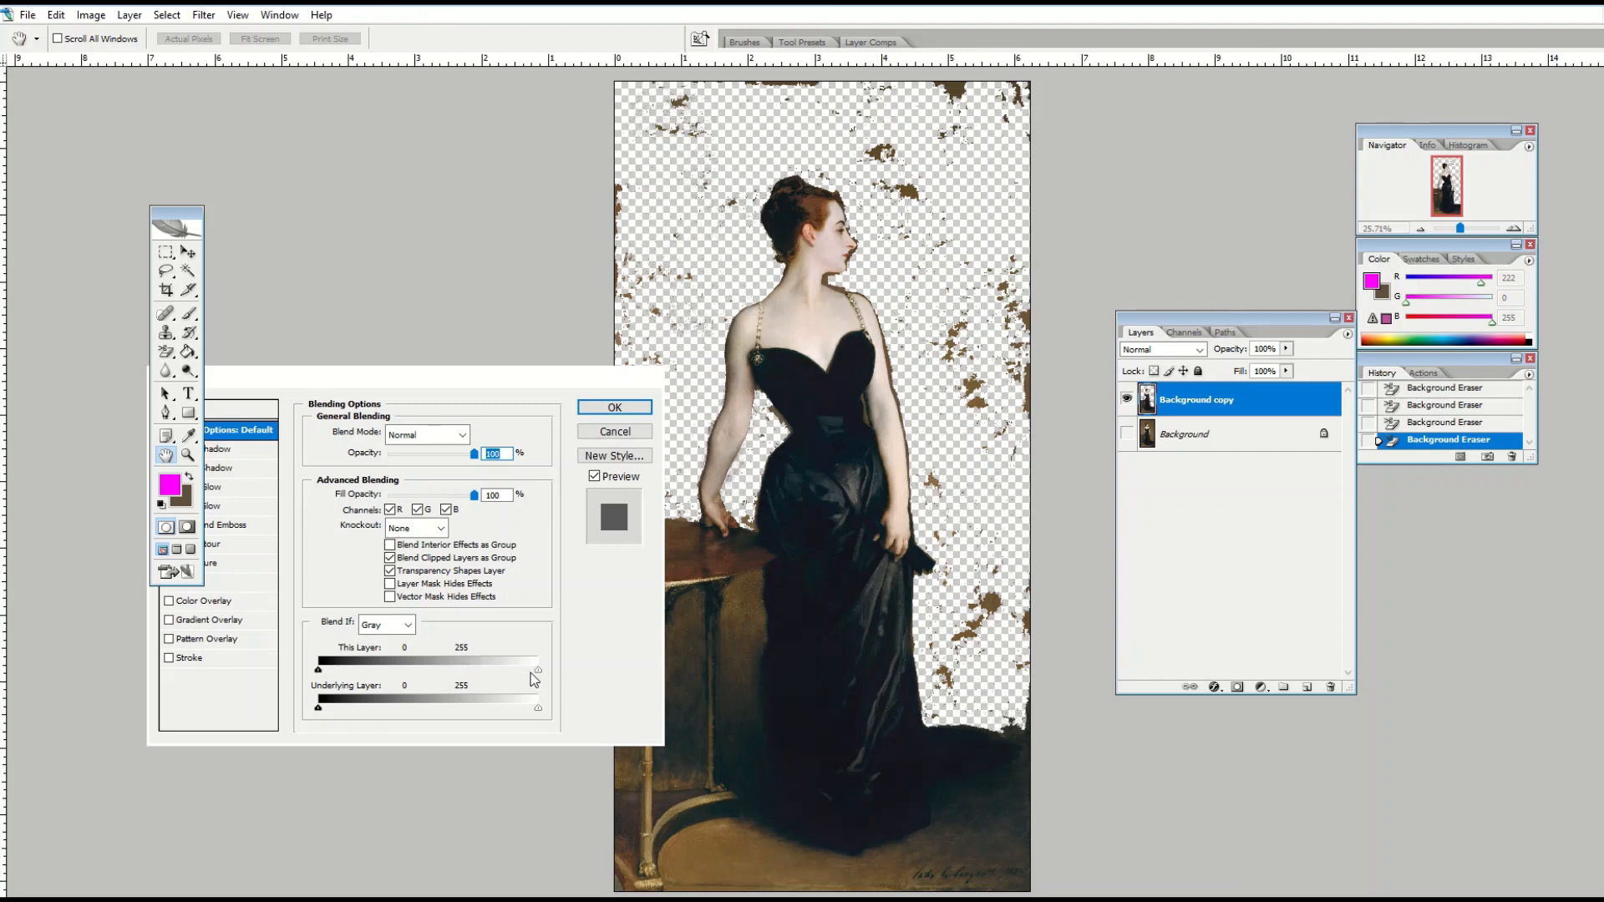
left_click_drag(541, 679, 452, 684)
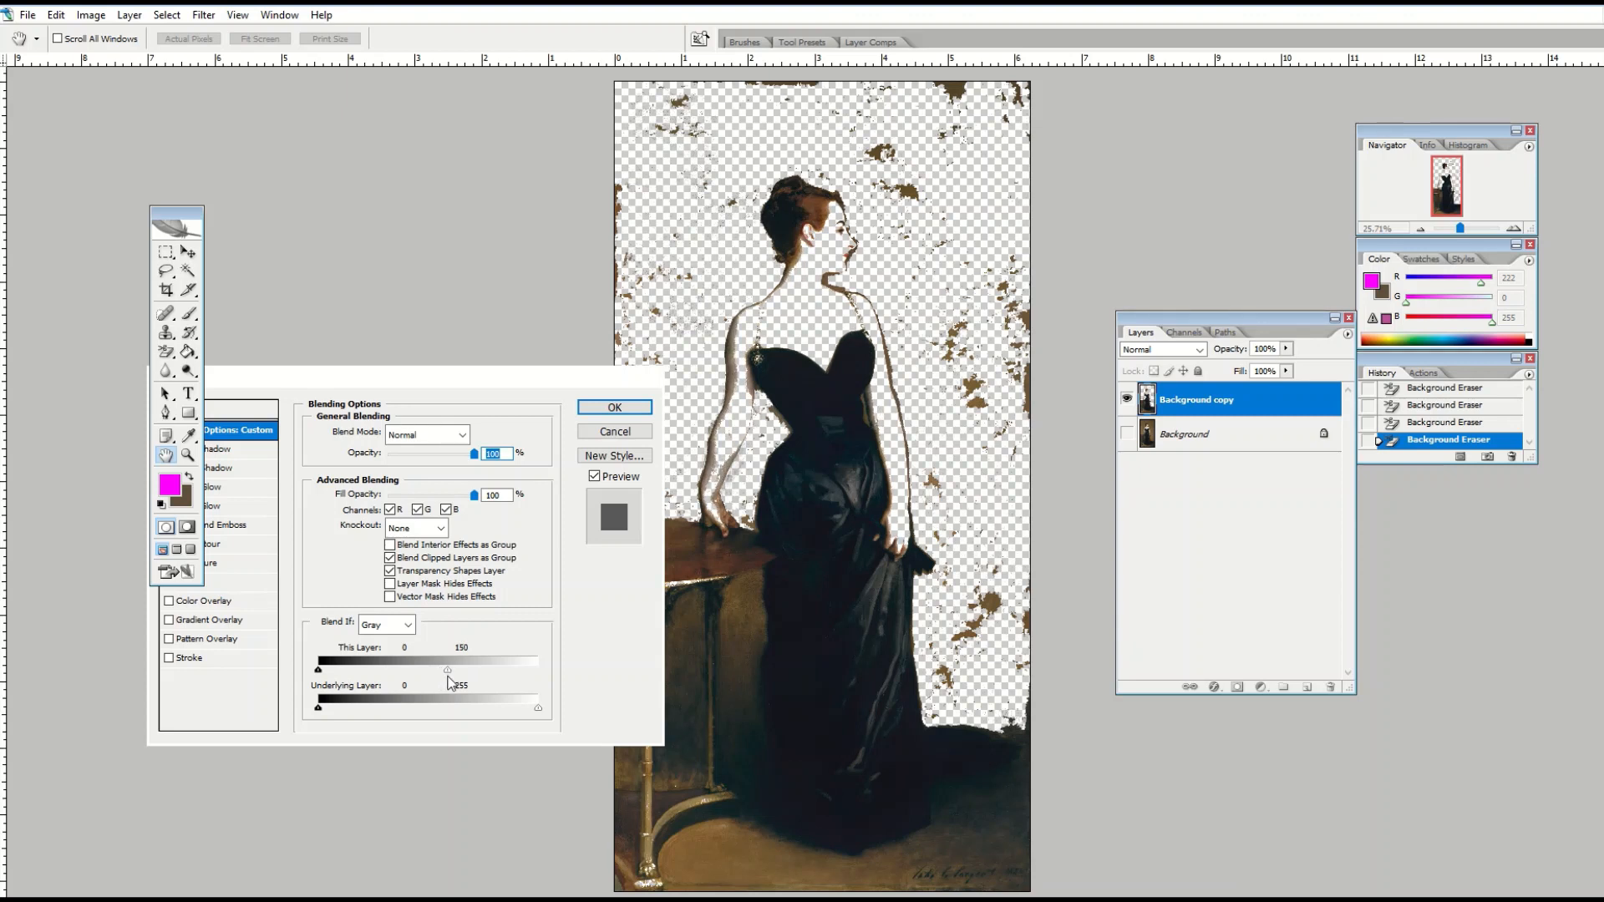
mouse_move(451, 683)
left_mouse_down()
mouse_move(537, 683)
mouse_move(500, 670)
mouse_move(452, 685)
left_mouse_up()
left_click(595, 407)
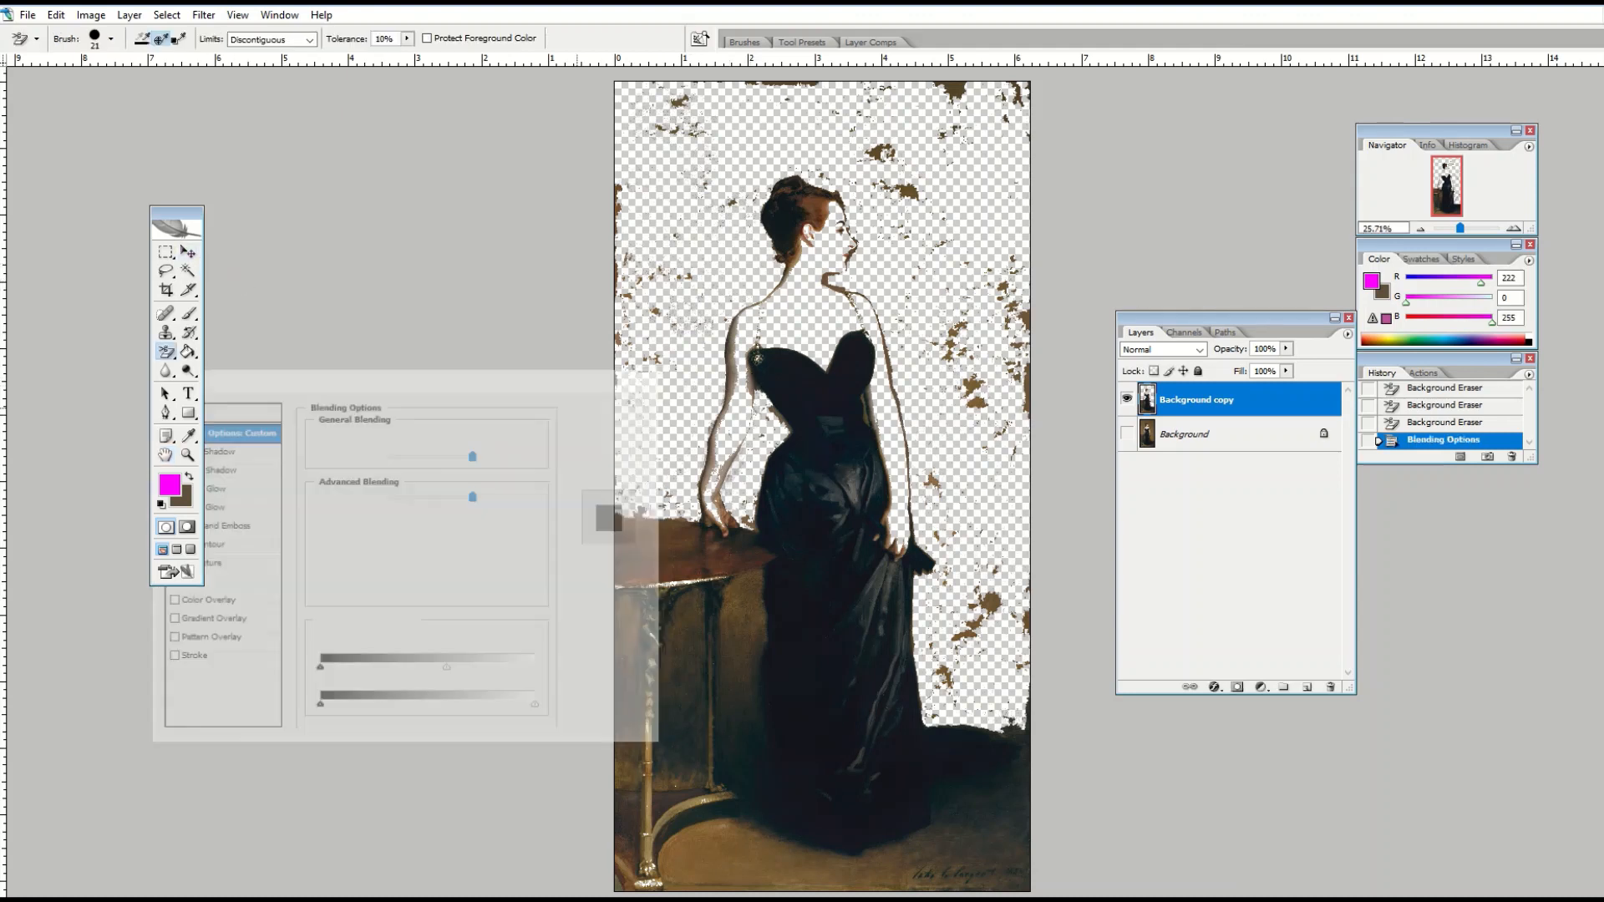
- Erase the leftover brown specks in the background around the figure using the regular Eraser with a 231 px brush
left_click_drag(166, 352, 208, 349)
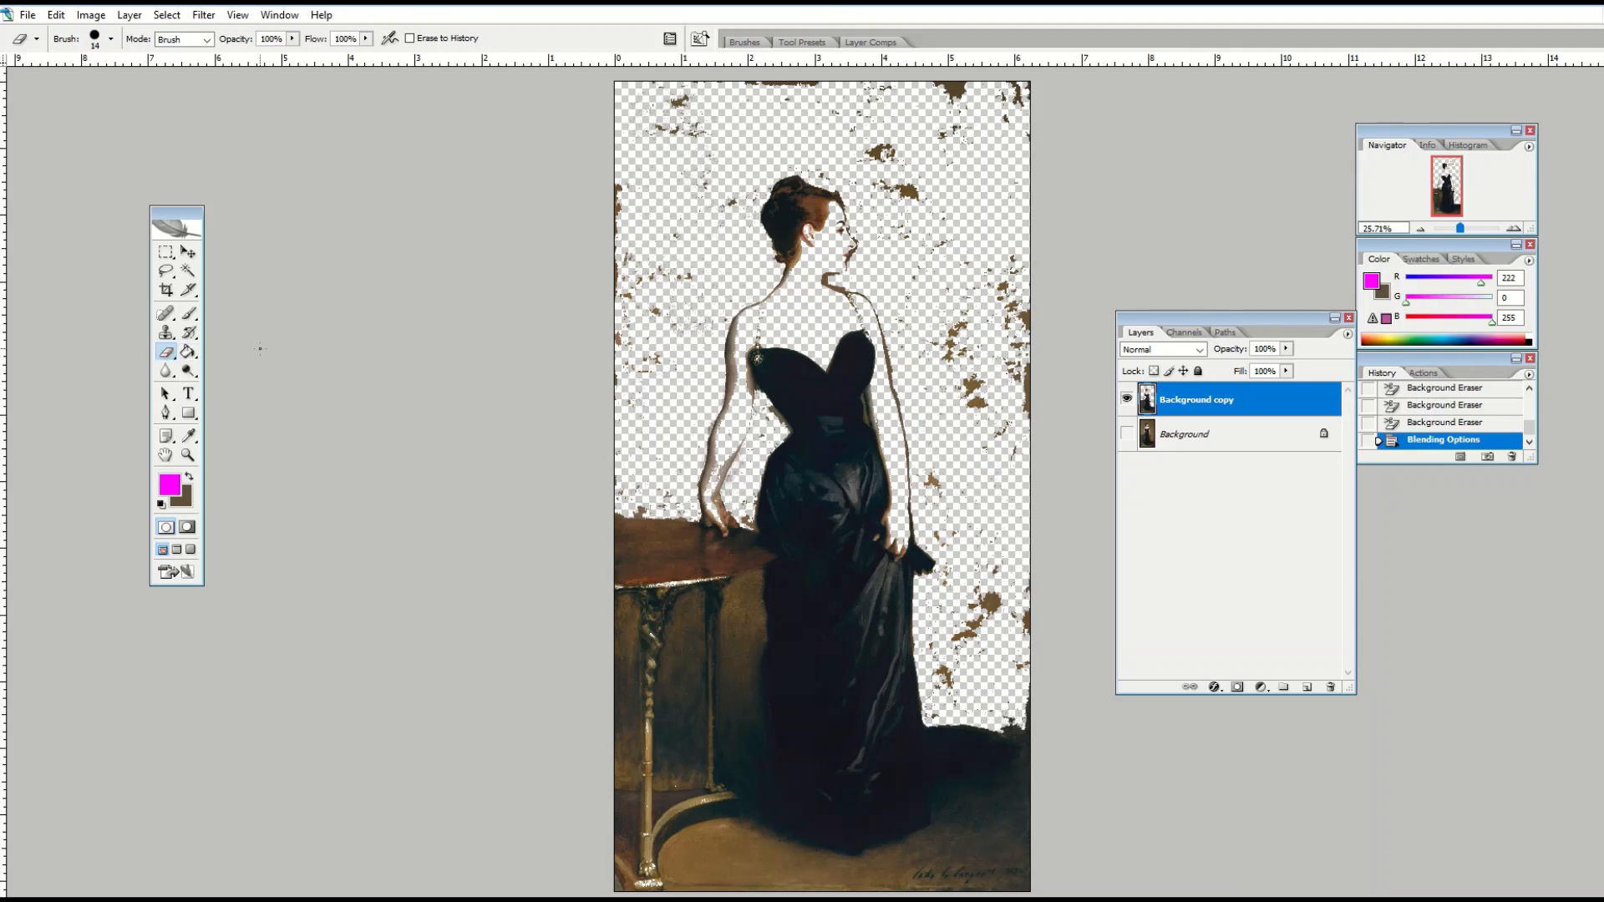
left_click(113, 41)
left_click(126, 86)
left_click(151, 89)
left_click(613, 445)
mouse_move(594, 143)
left_mouse_down()
mouse_move(735, 88)
mouse_move(1039, 97)
mouse_move(921, 136)
mouse_move(977, 612)
left_mouse_up()
mouse_move(685, 132)
left_mouse_down()
mouse_move(628, 385)
mouse_move(645, 360)
left_mouse_up()
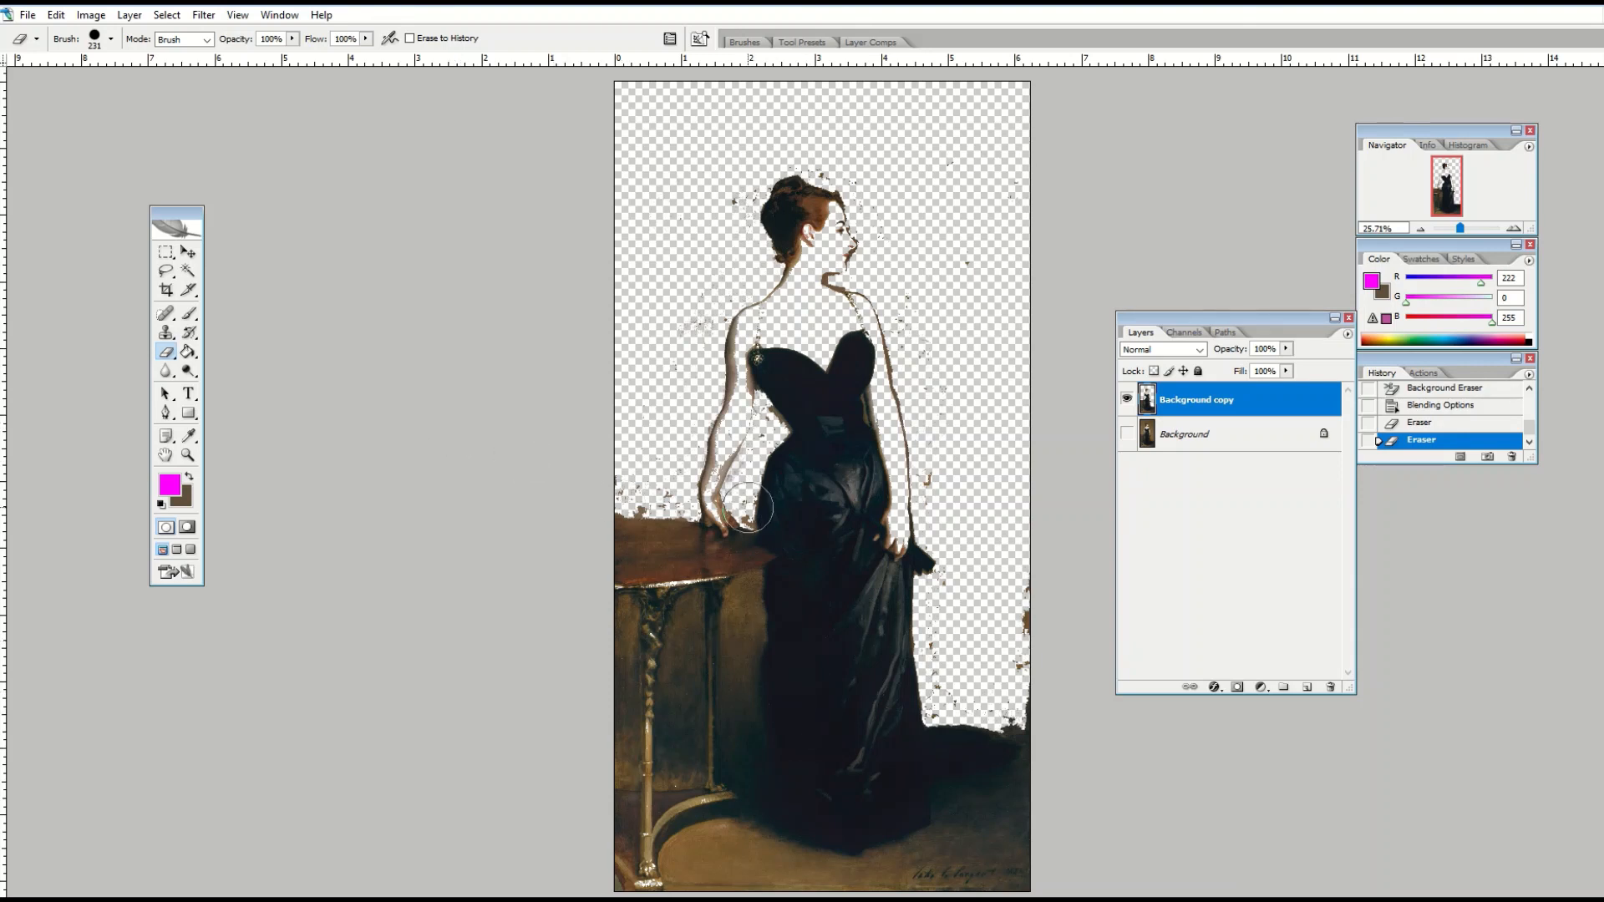
- Place the Grey Concrete Wall image and stretch it upward to 116.2% height so it reaches the canvas's upper edge
left_click(28, 15)
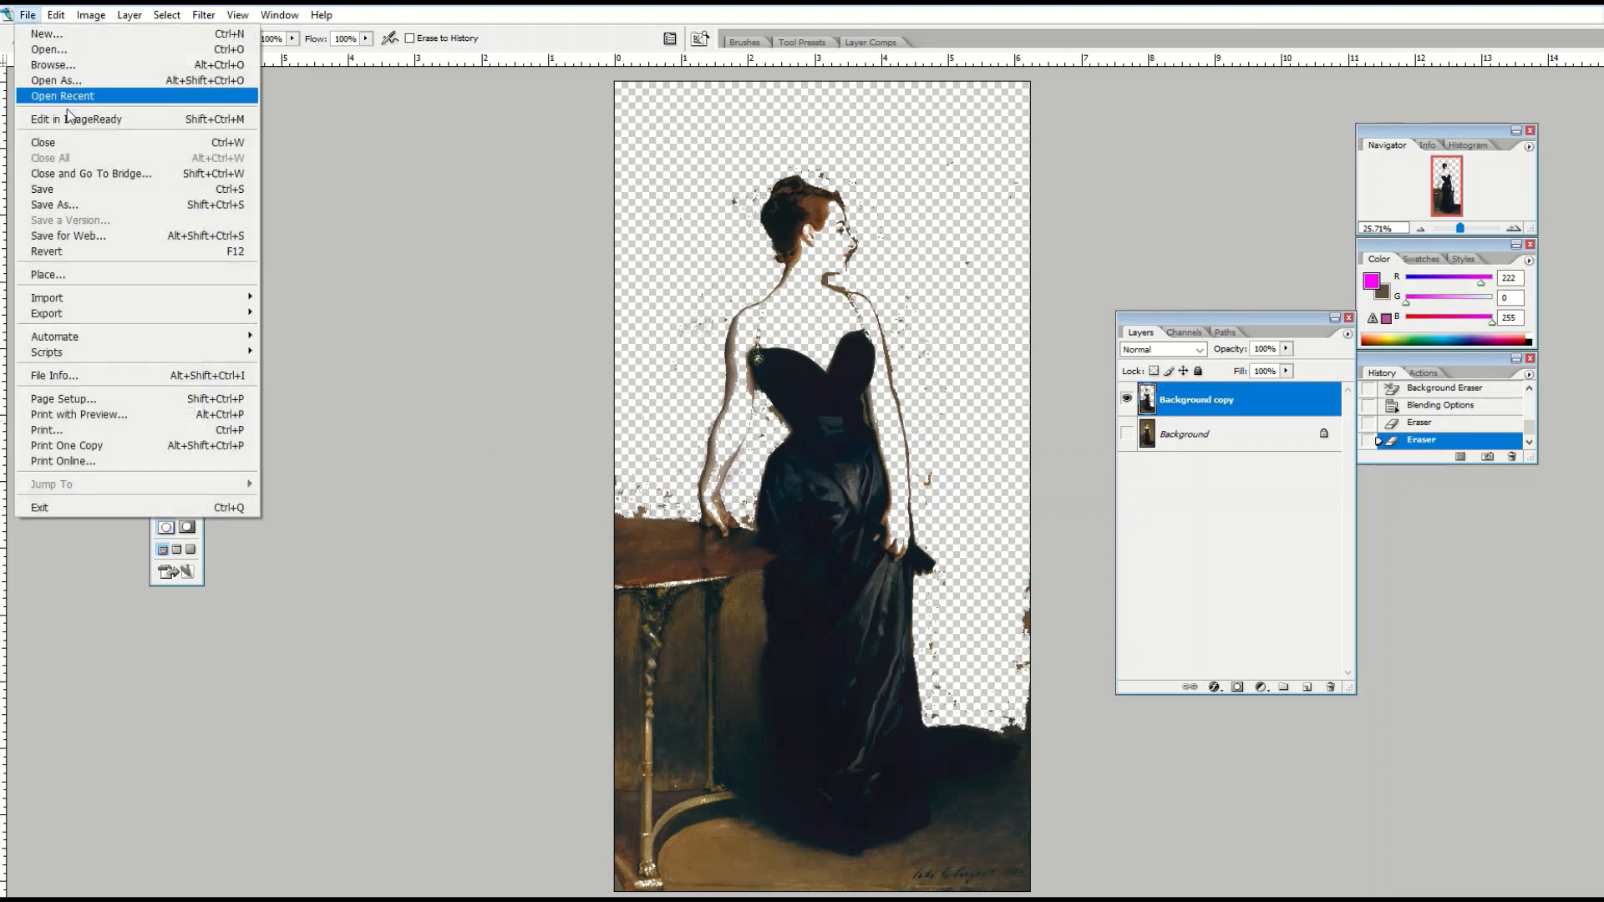
left_click(234, 274)
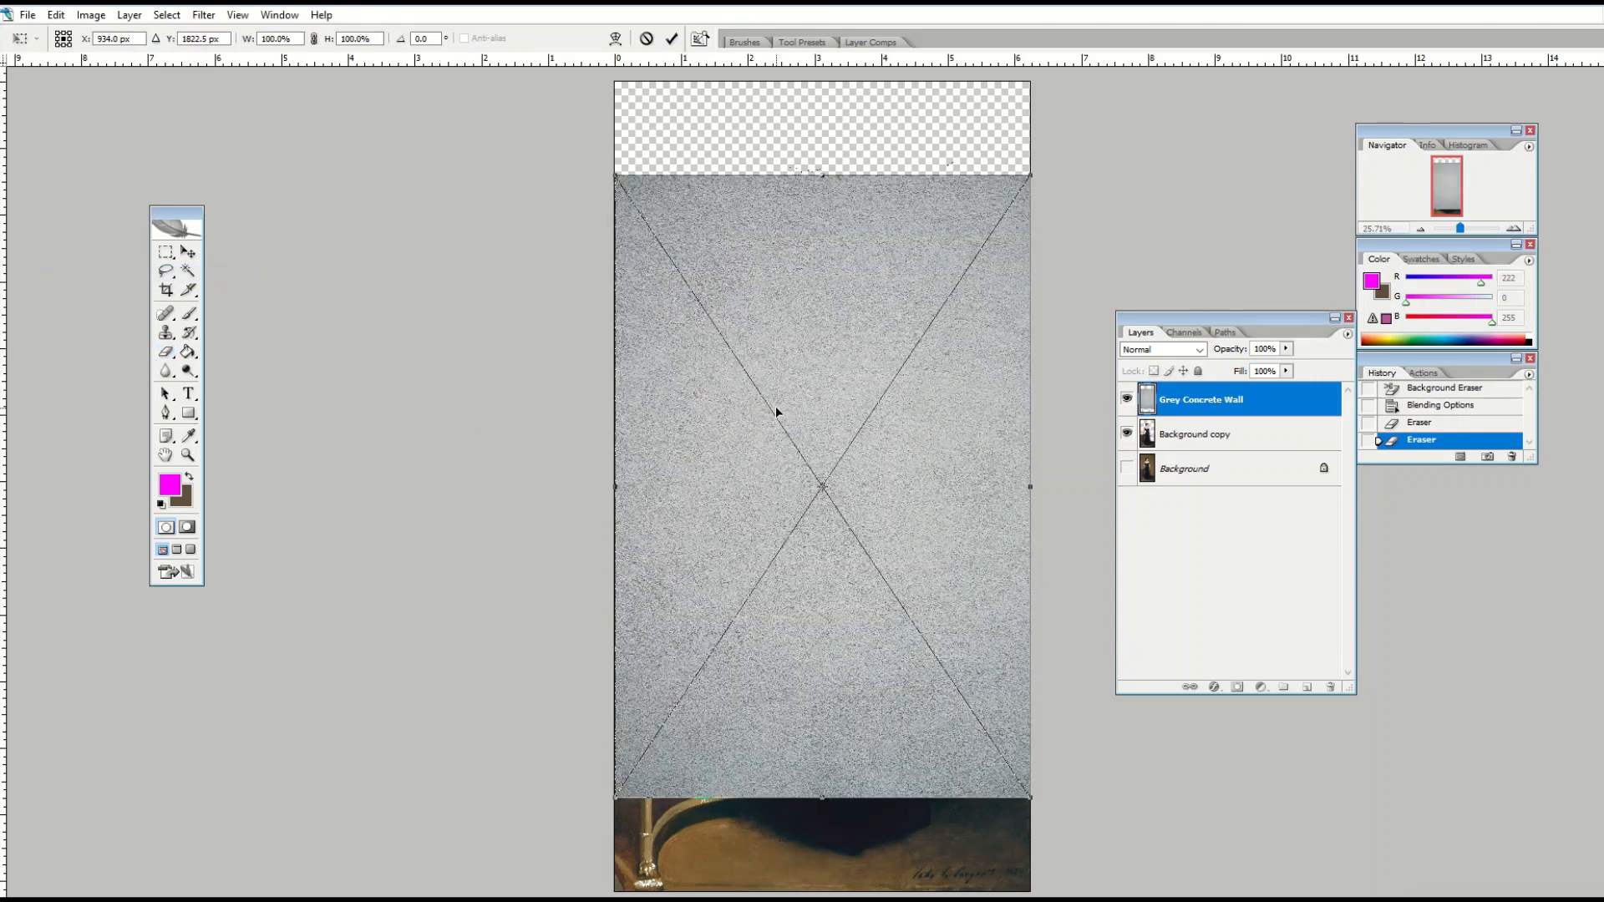
left_click_drag(822, 175, 822, 75)
left_click(190, 256)
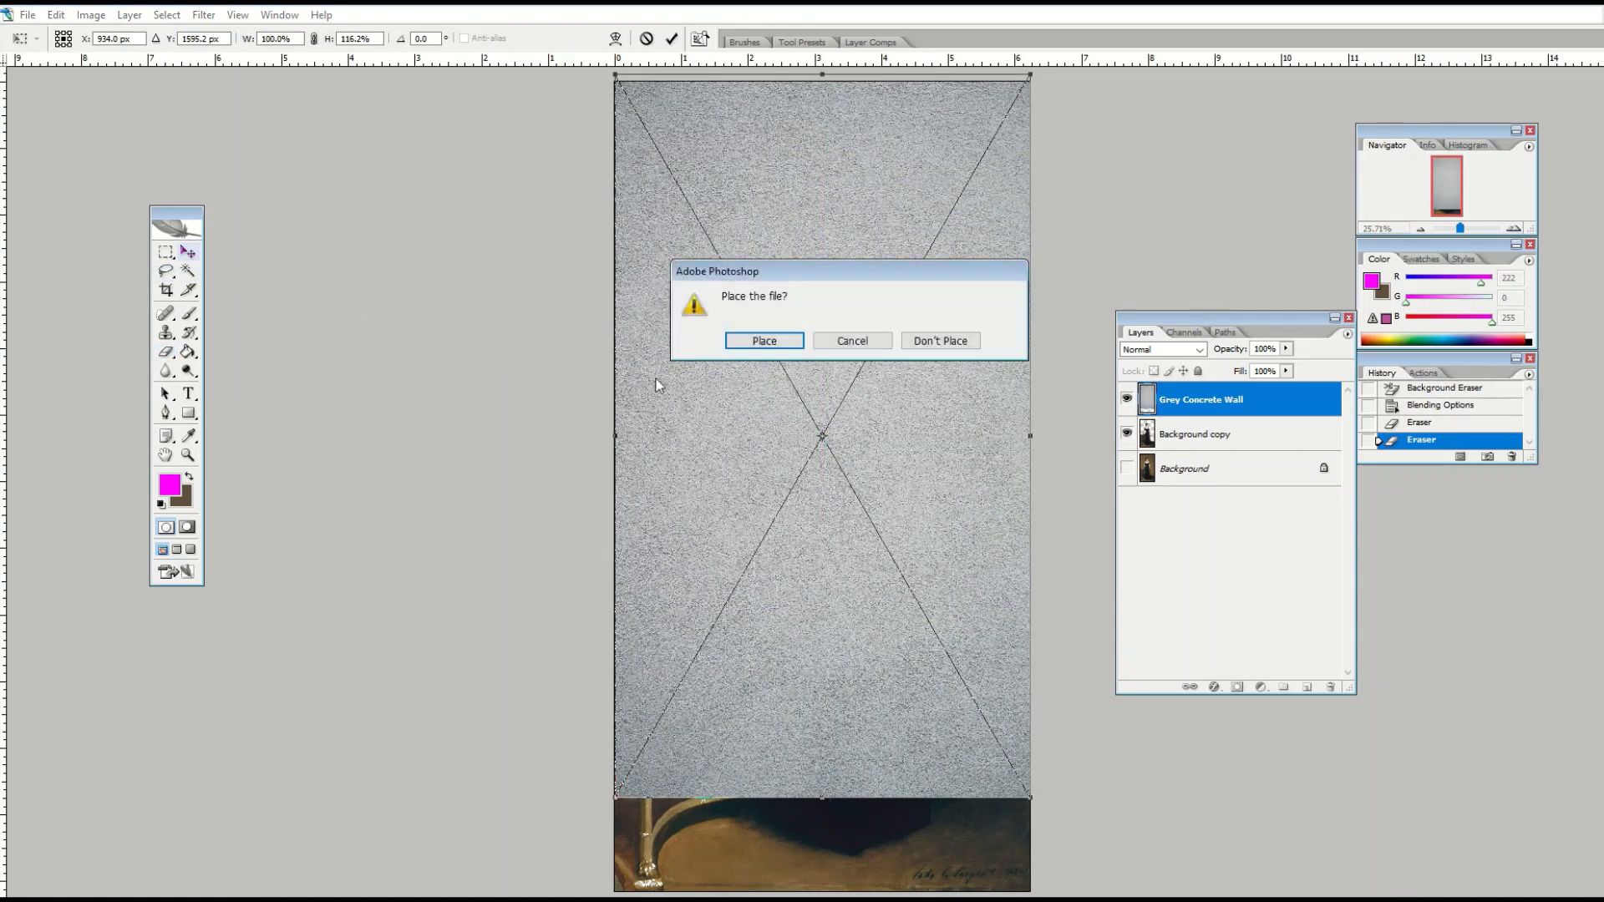
key("Return")
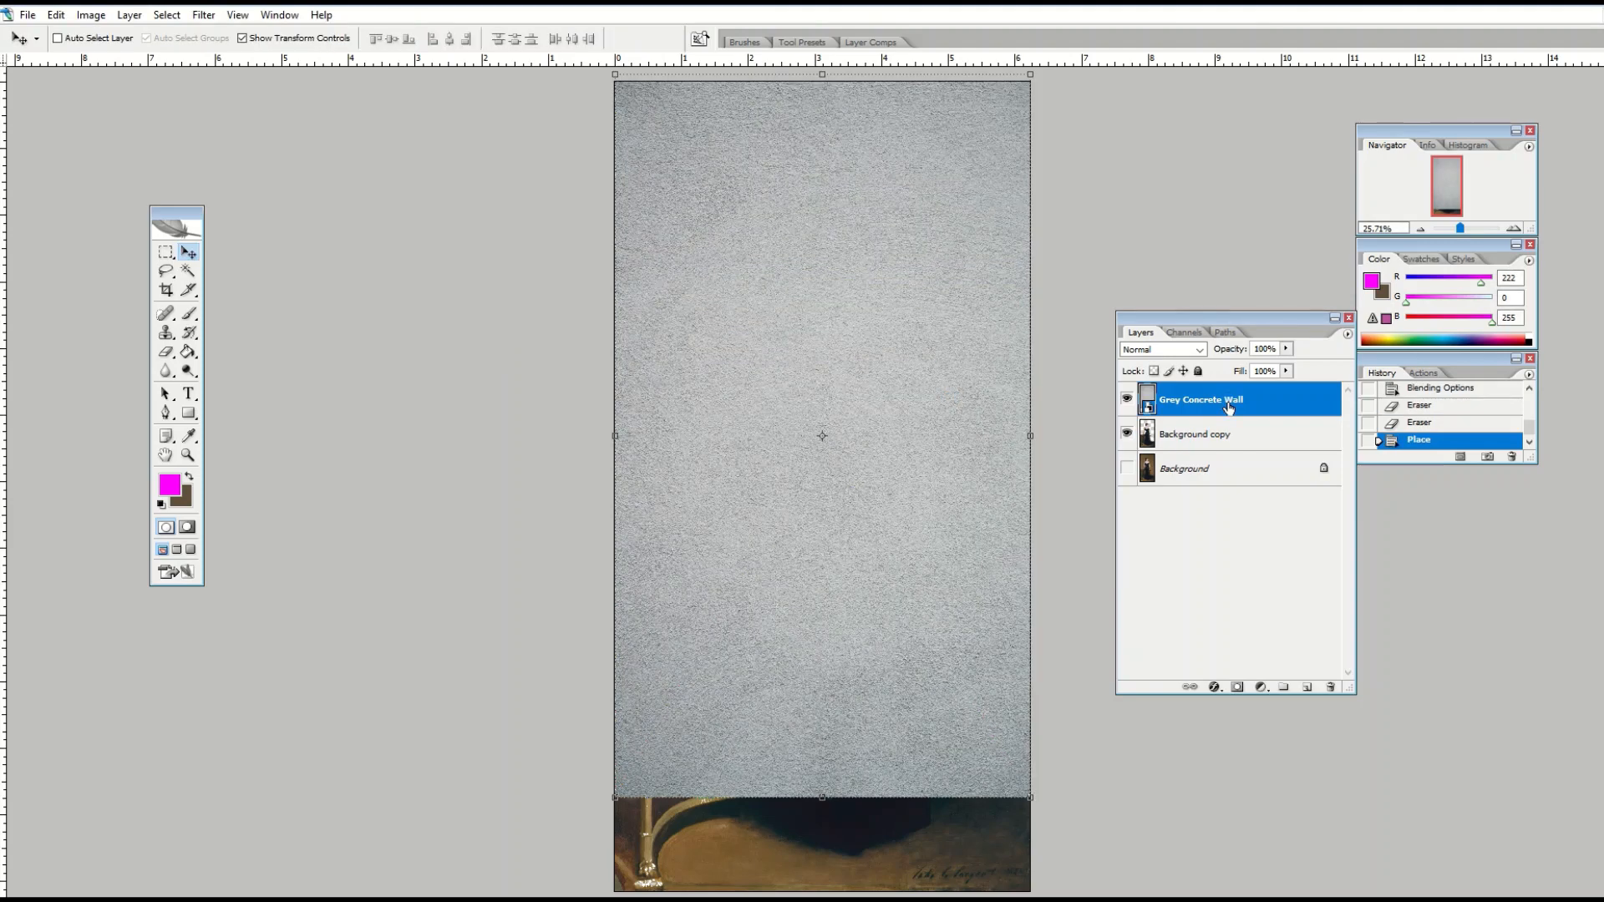
- Move the Grey Concrete Wall layer beneath Background copy and examine the figure's head and shoulders against it
left_click_drag(1227, 403, 1229, 455)
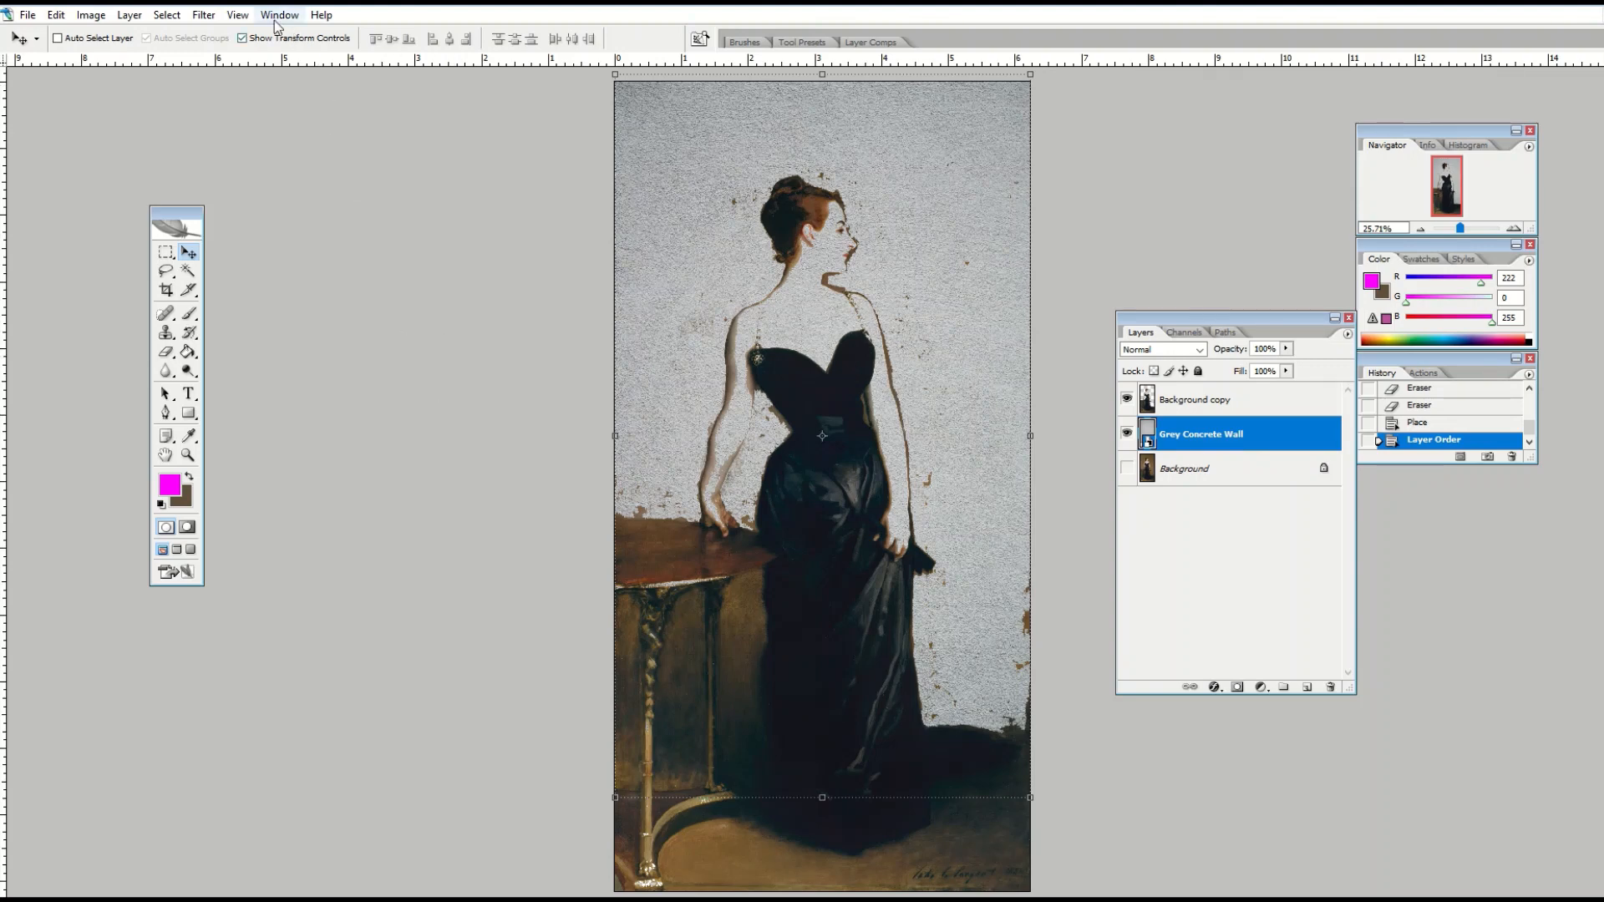
left_click(237, 15)
left_click(284, 124)
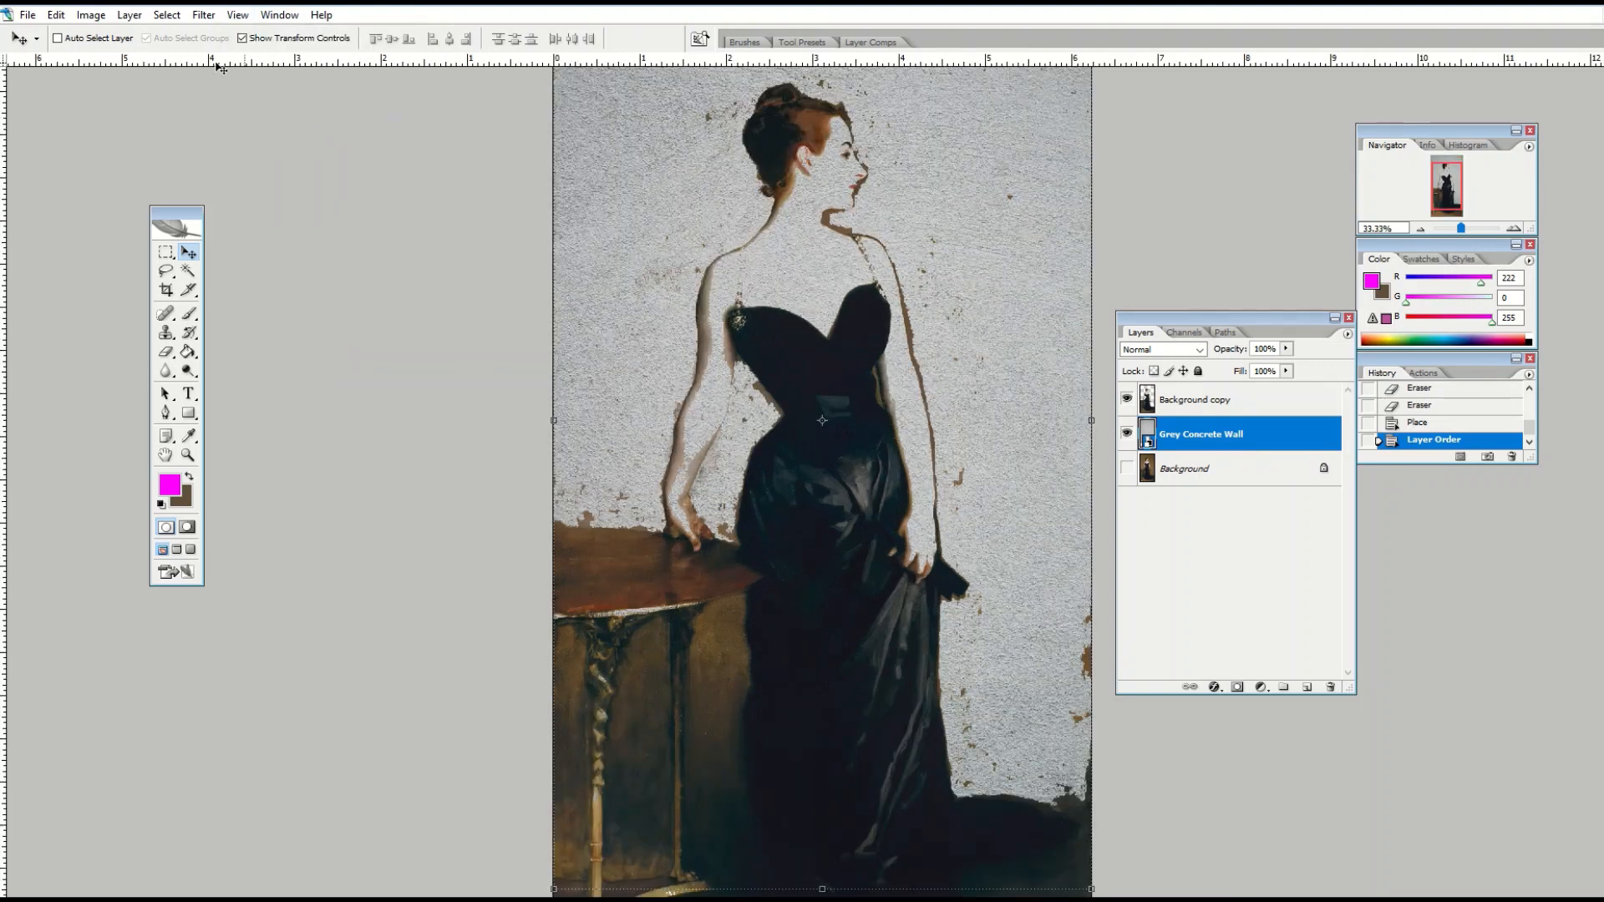
left_click(237, 15)
left_click(280, 121)
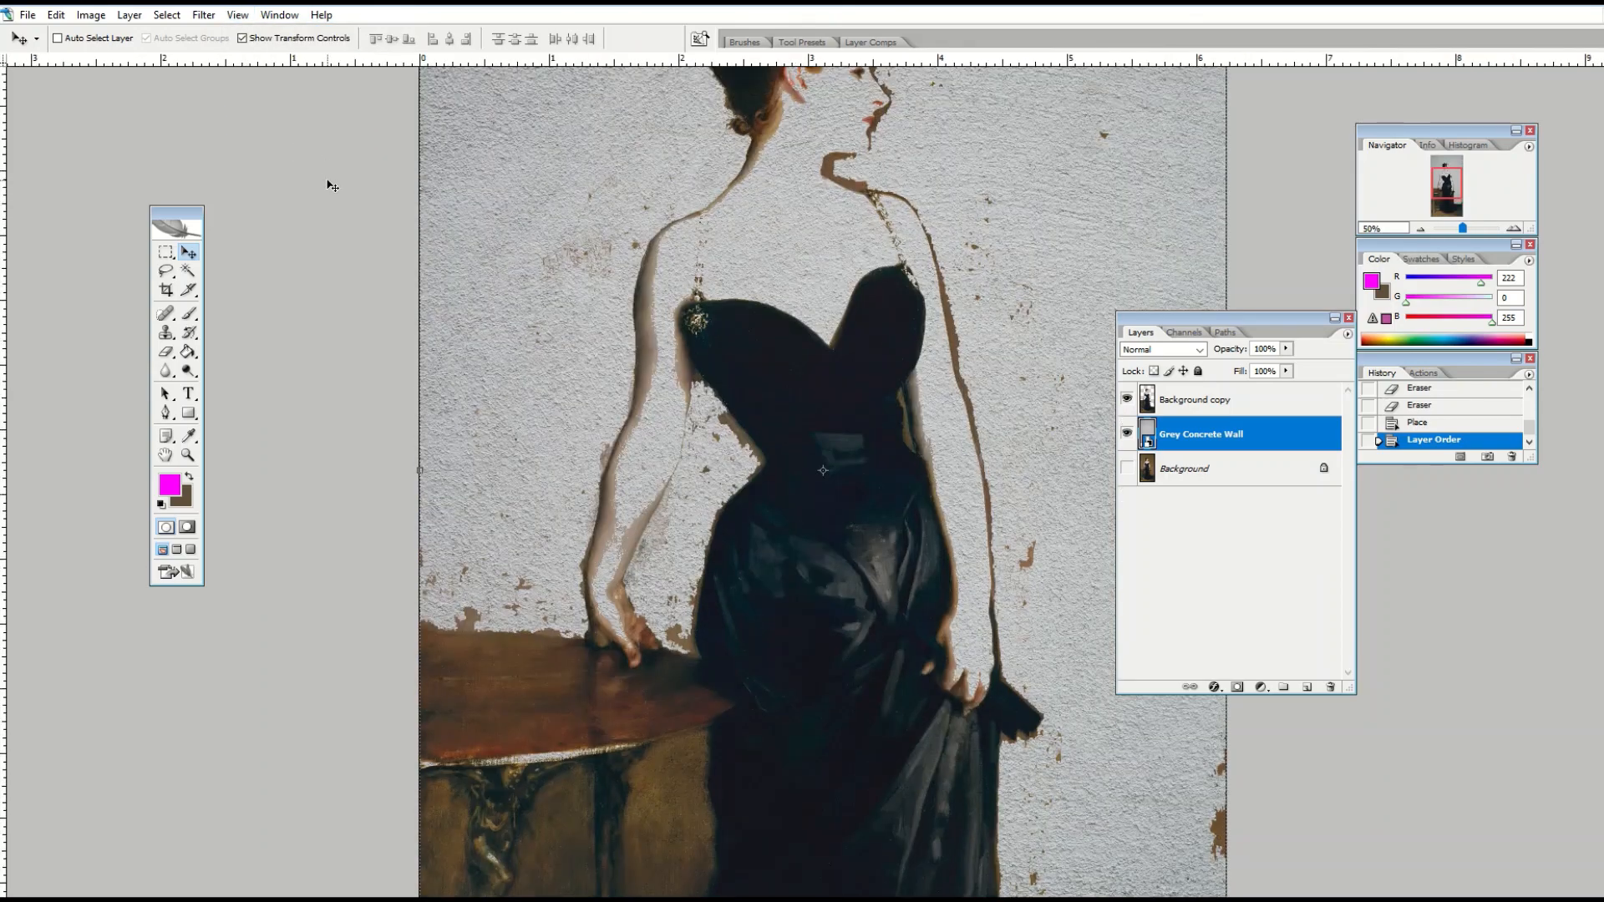
scroll(333, 186, "up", 6)
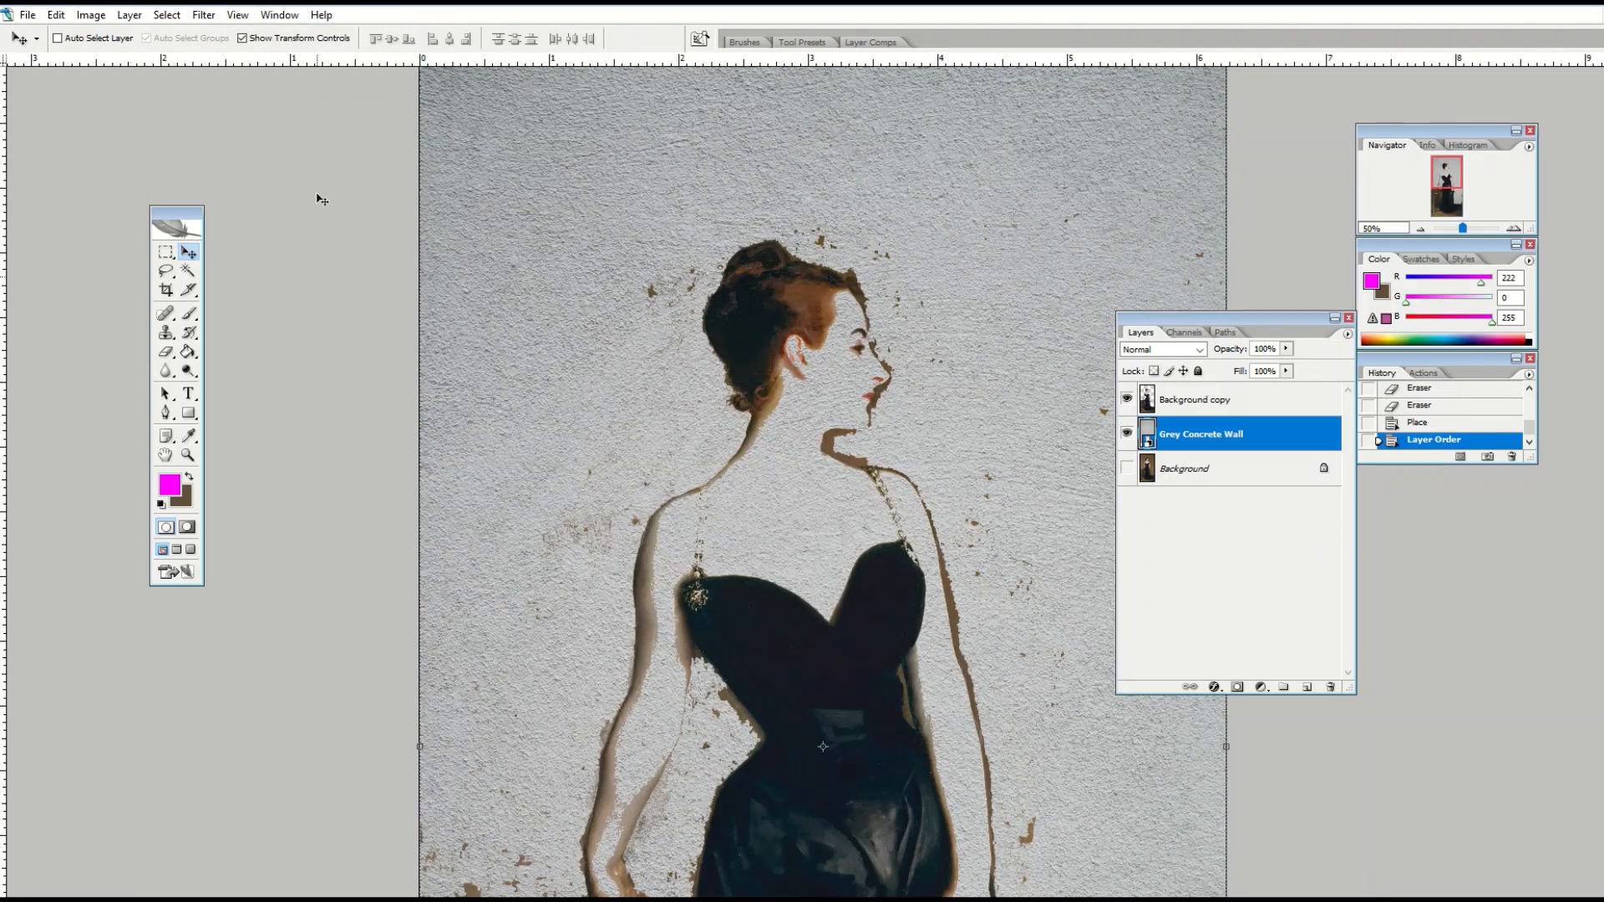
- Examine the composite from the dress's hem up to the head at 33.33% zoom and select the Magic Eraser
scroll(325, 199, "down", 12)
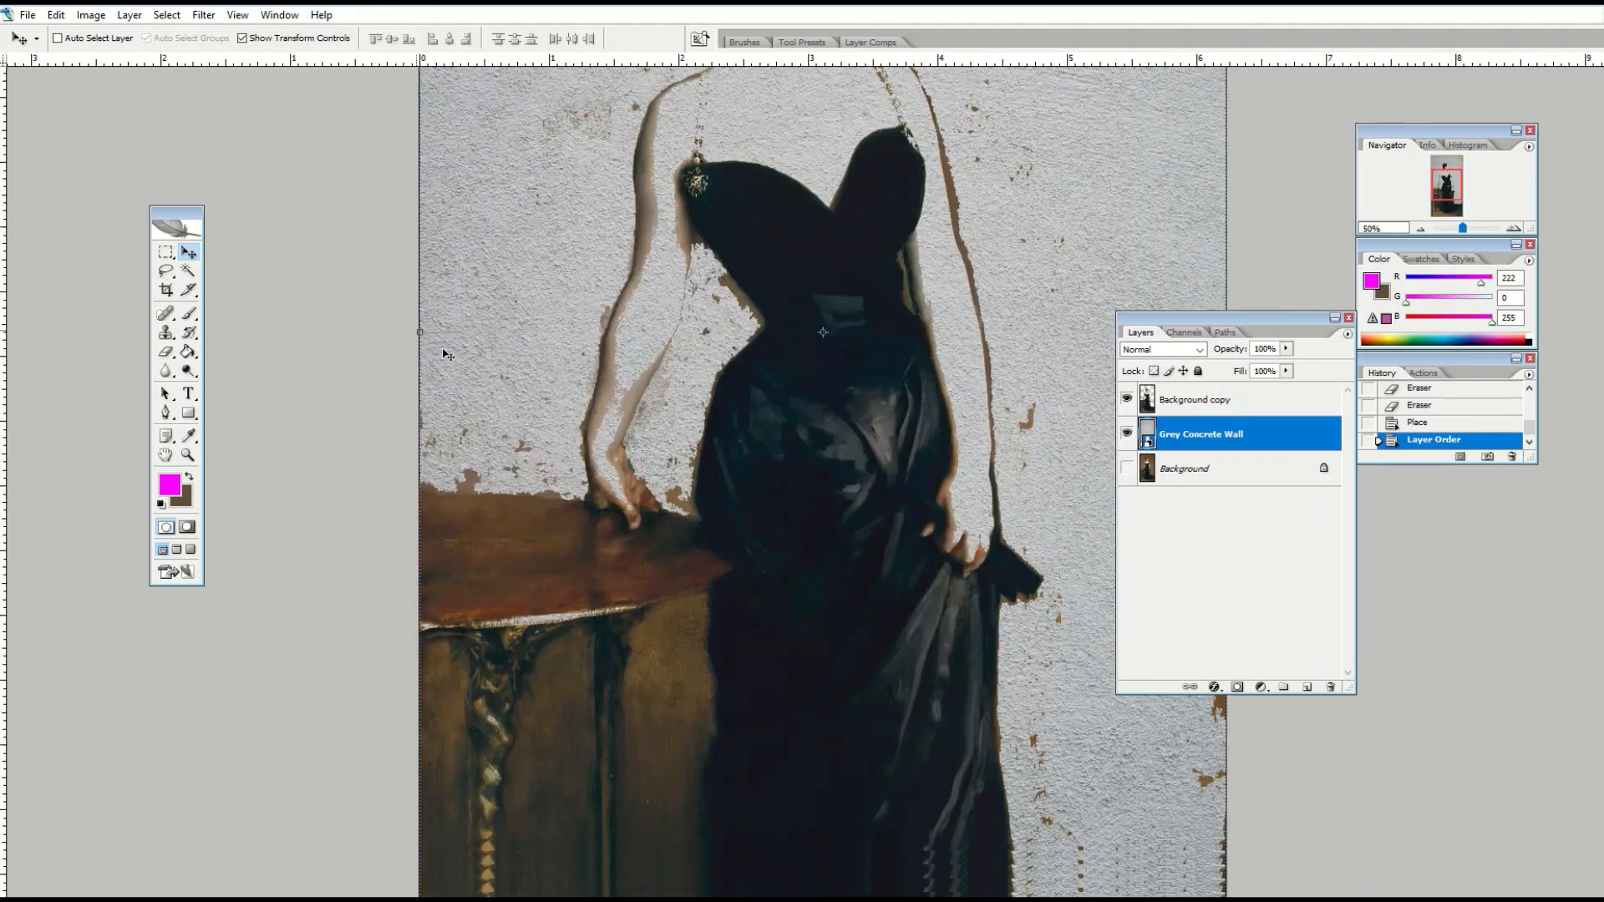
left_click(237, 15)
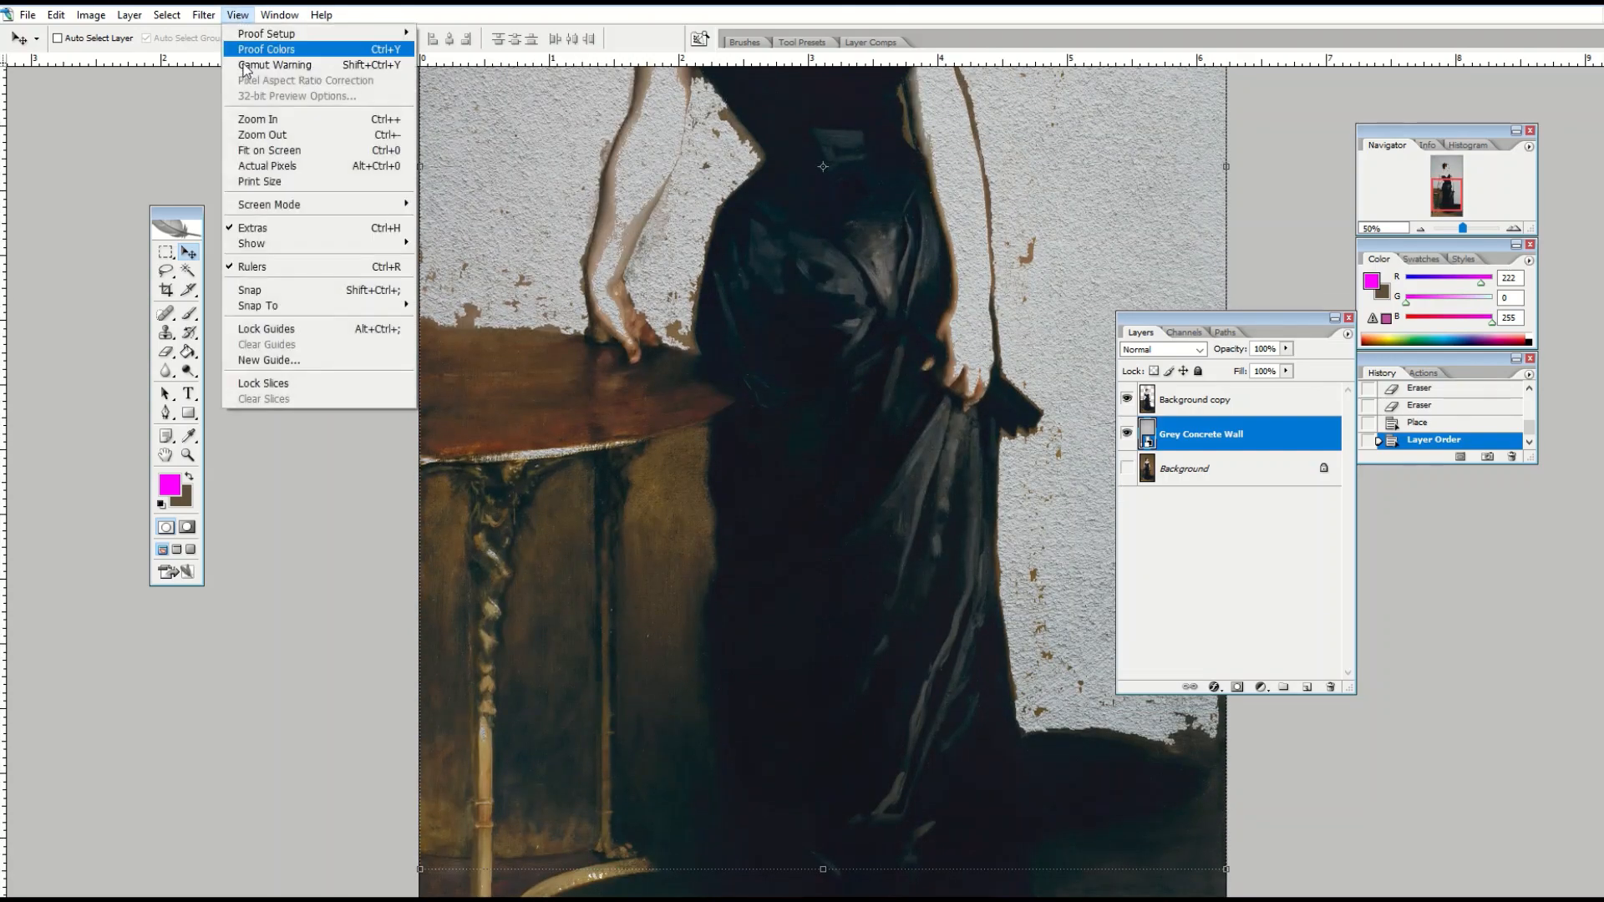
left_click(253, 134)
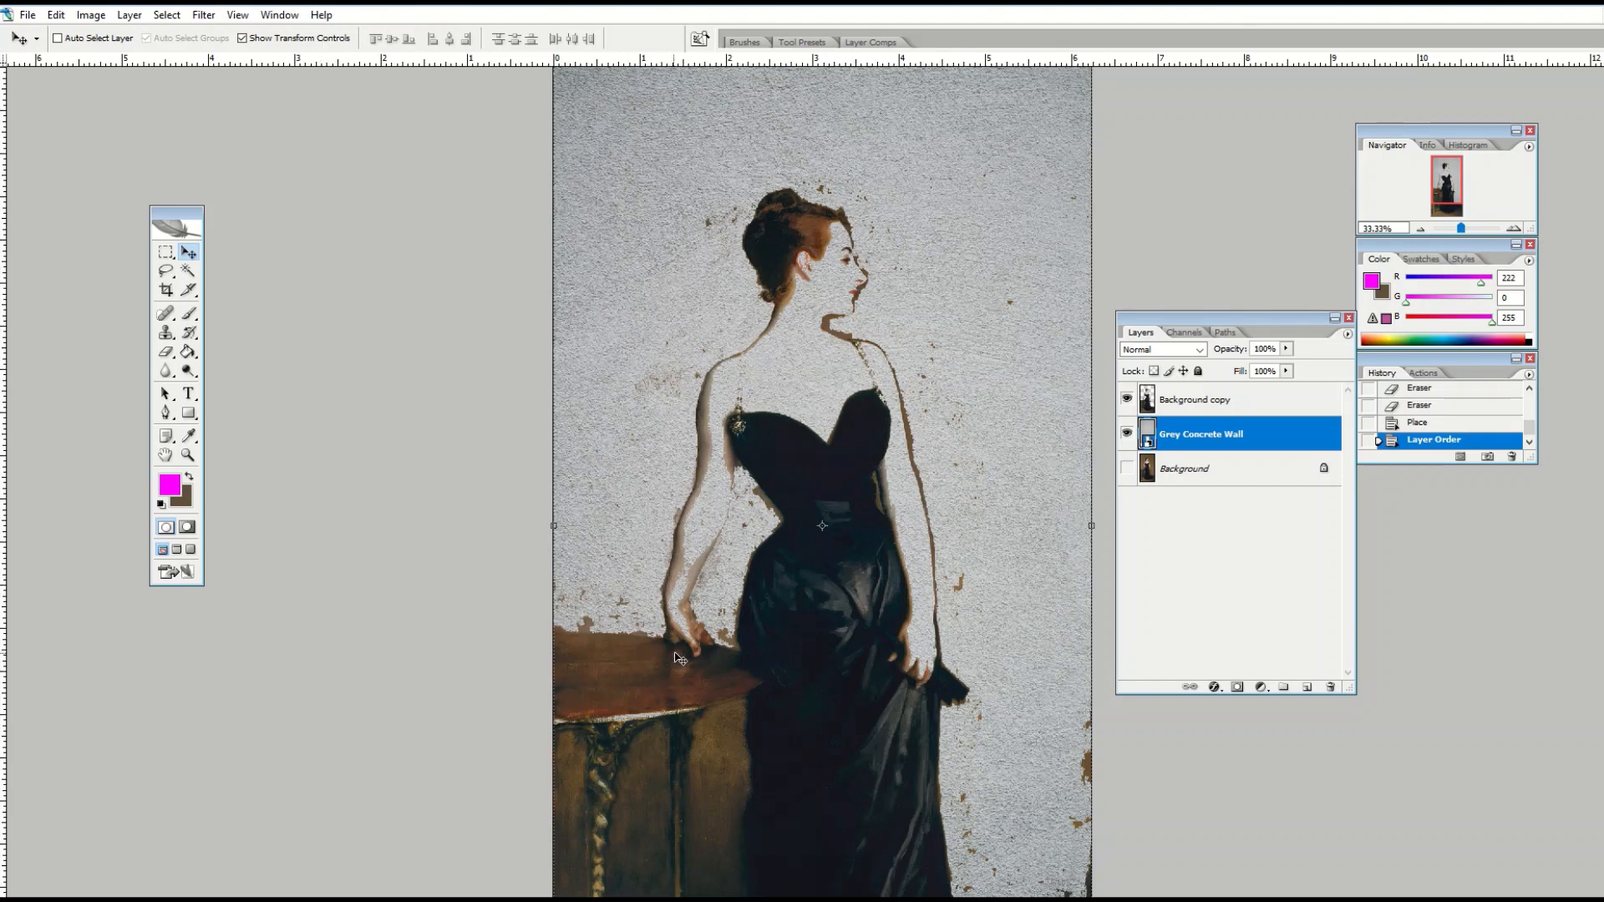
scroll(679, 659, "down", 4)
scroll(922, 802, "up", 4)
mouse_move(166, 352)
left_mouse_down()
mouse_move(249, 395)
mouse_move(244, 354)
mouse_move(245, 386)
left_mouse_up()
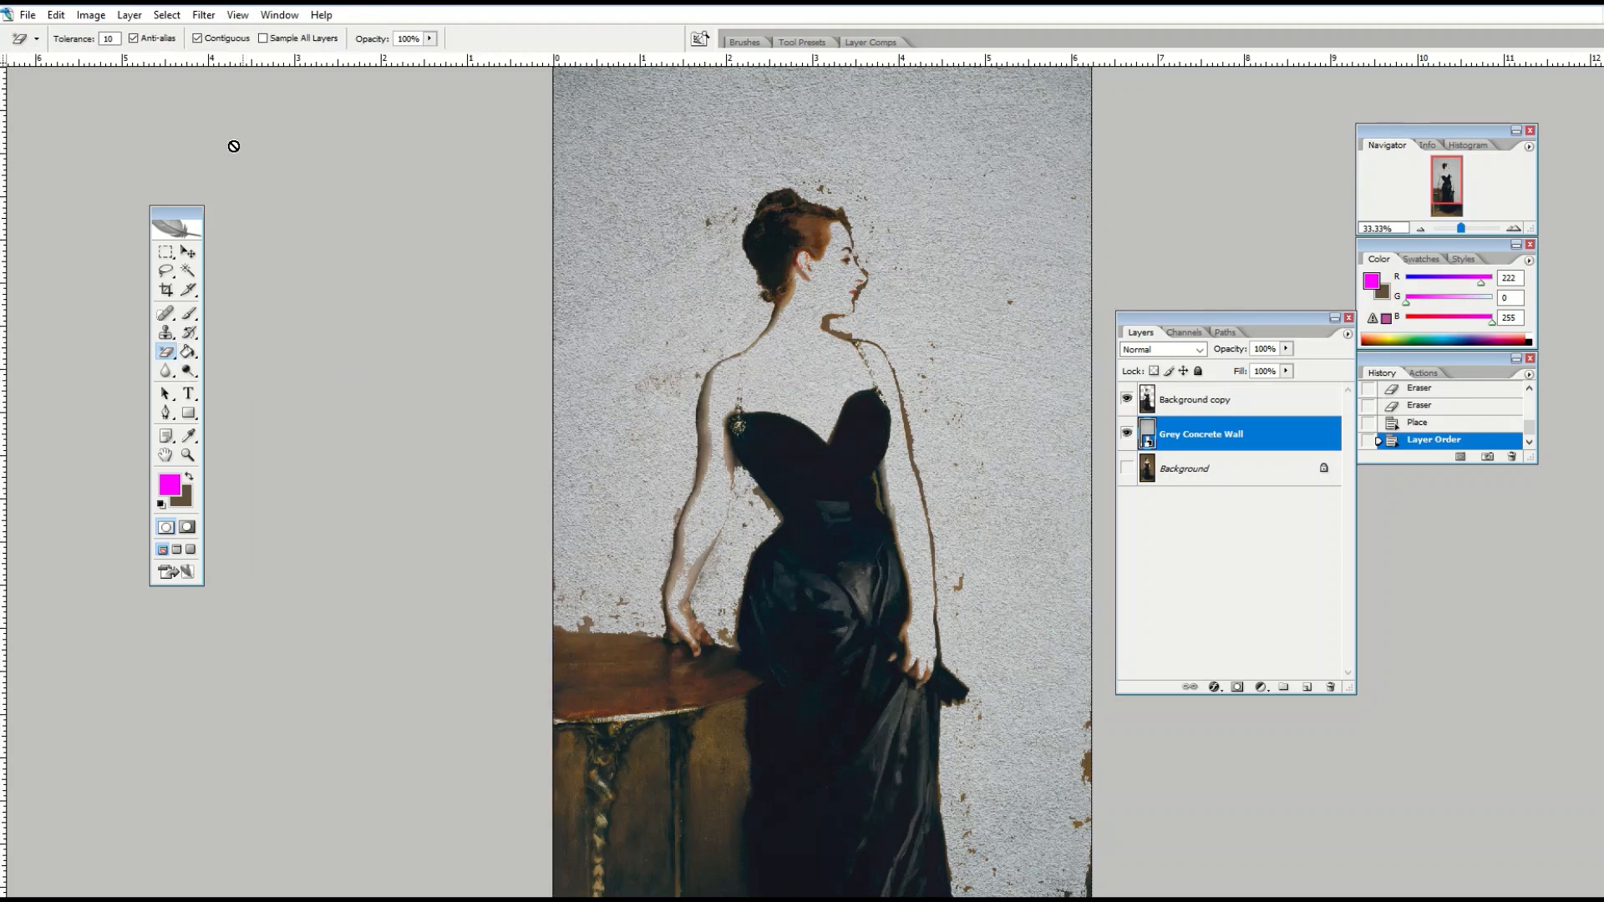
- Review the Blend If sliders in the Background copy layer's blending options
double_click(1297, 435)
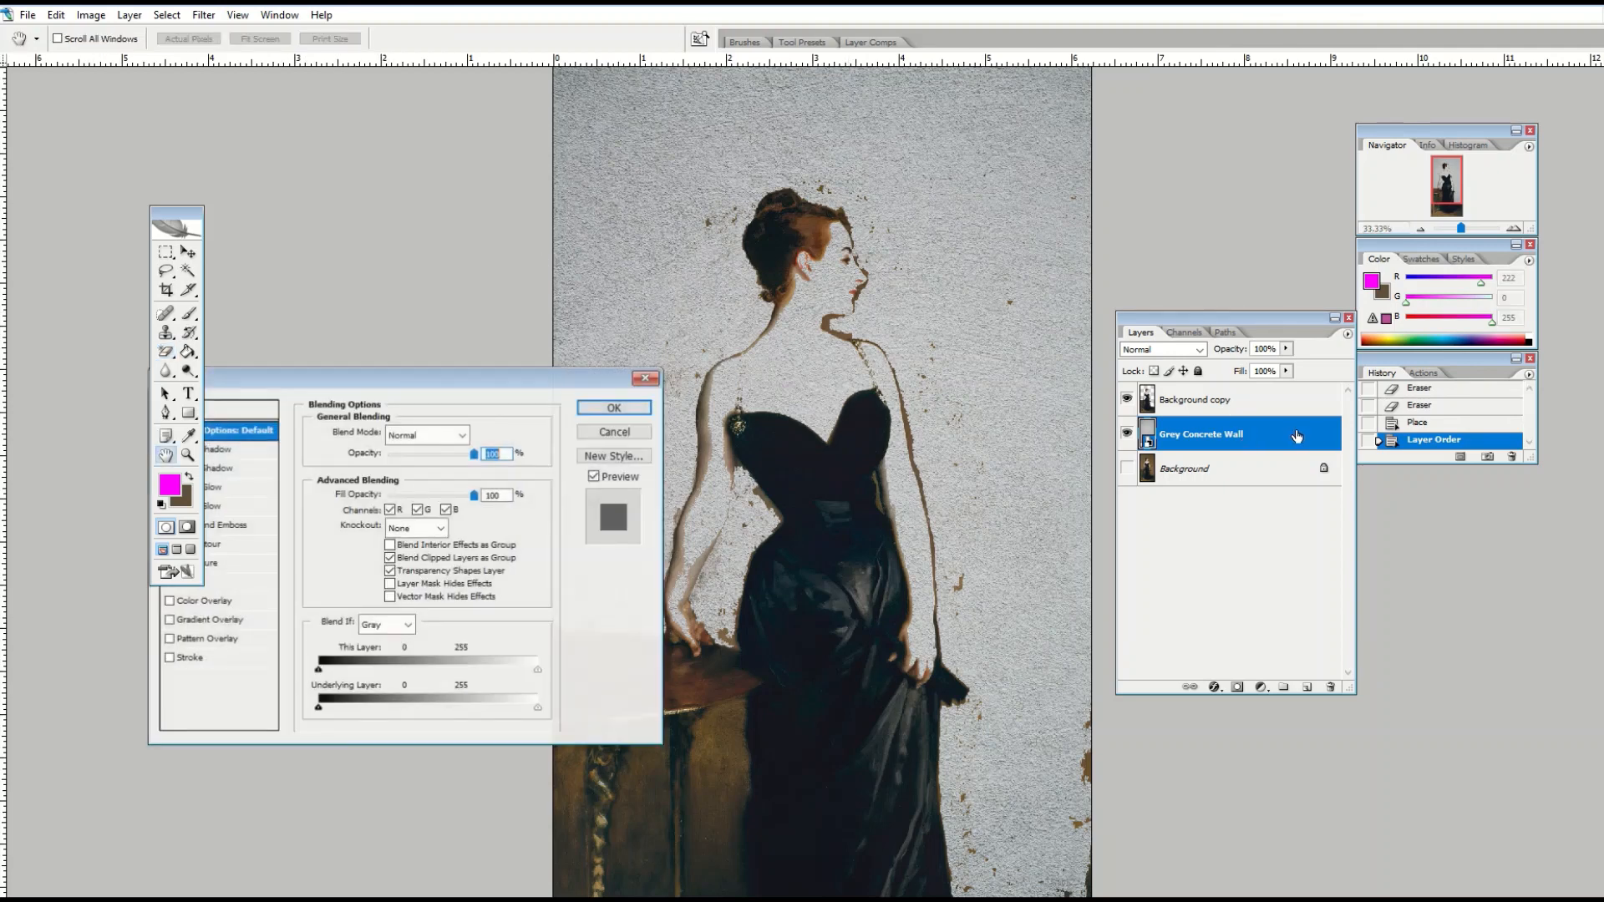
left_click(618, 434)
double_click(1252, 402)
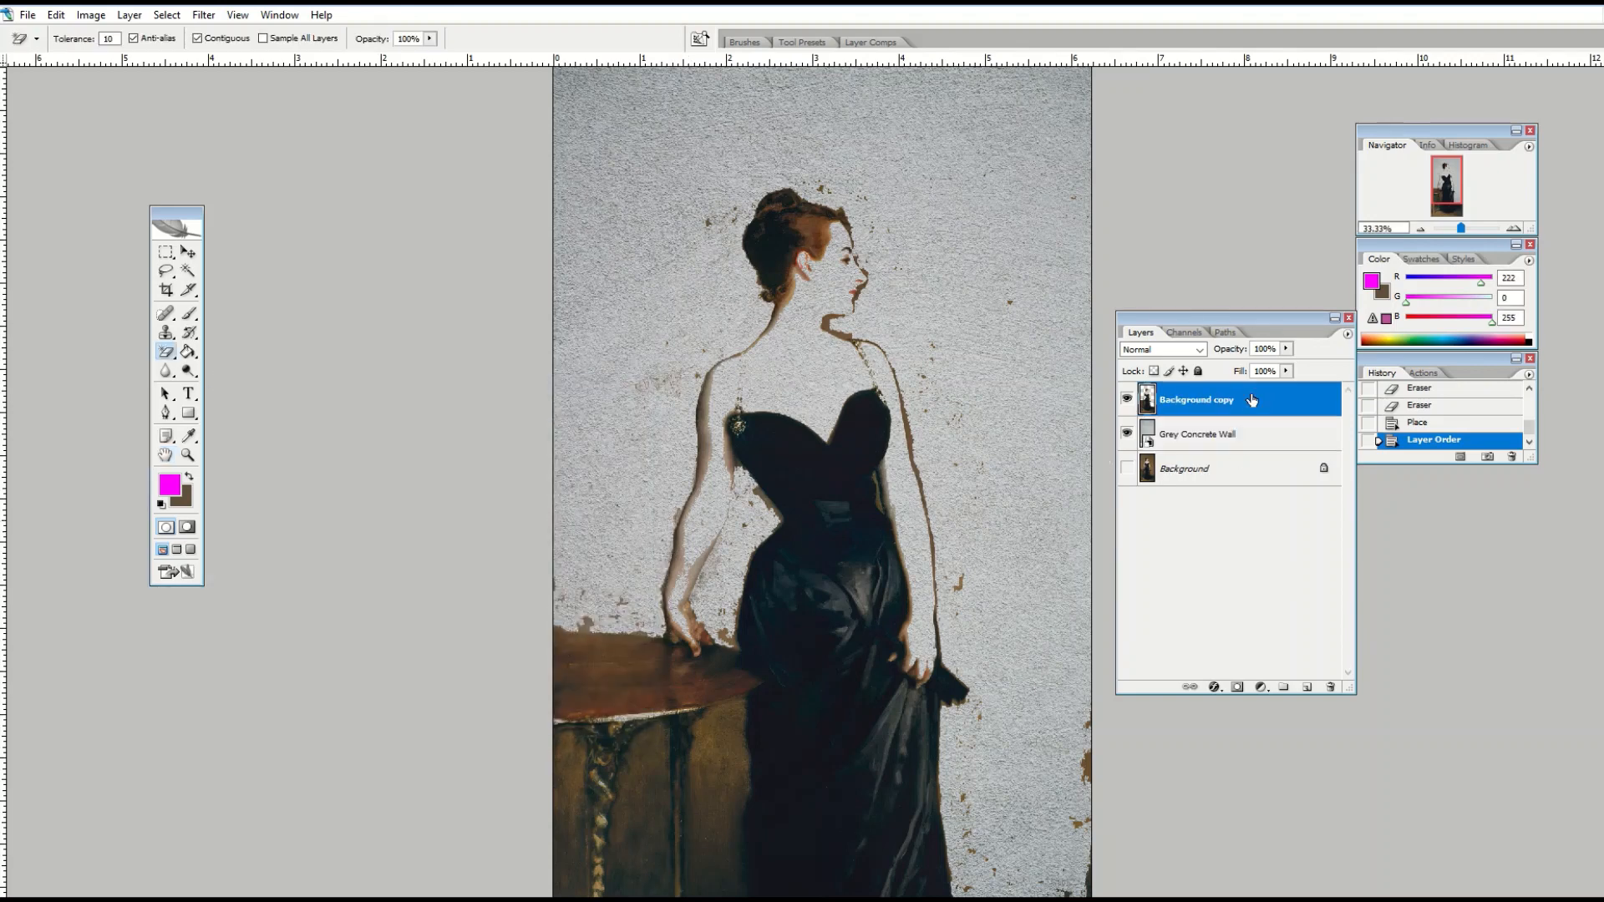
left_click_drag(499, 377, 628, 325)
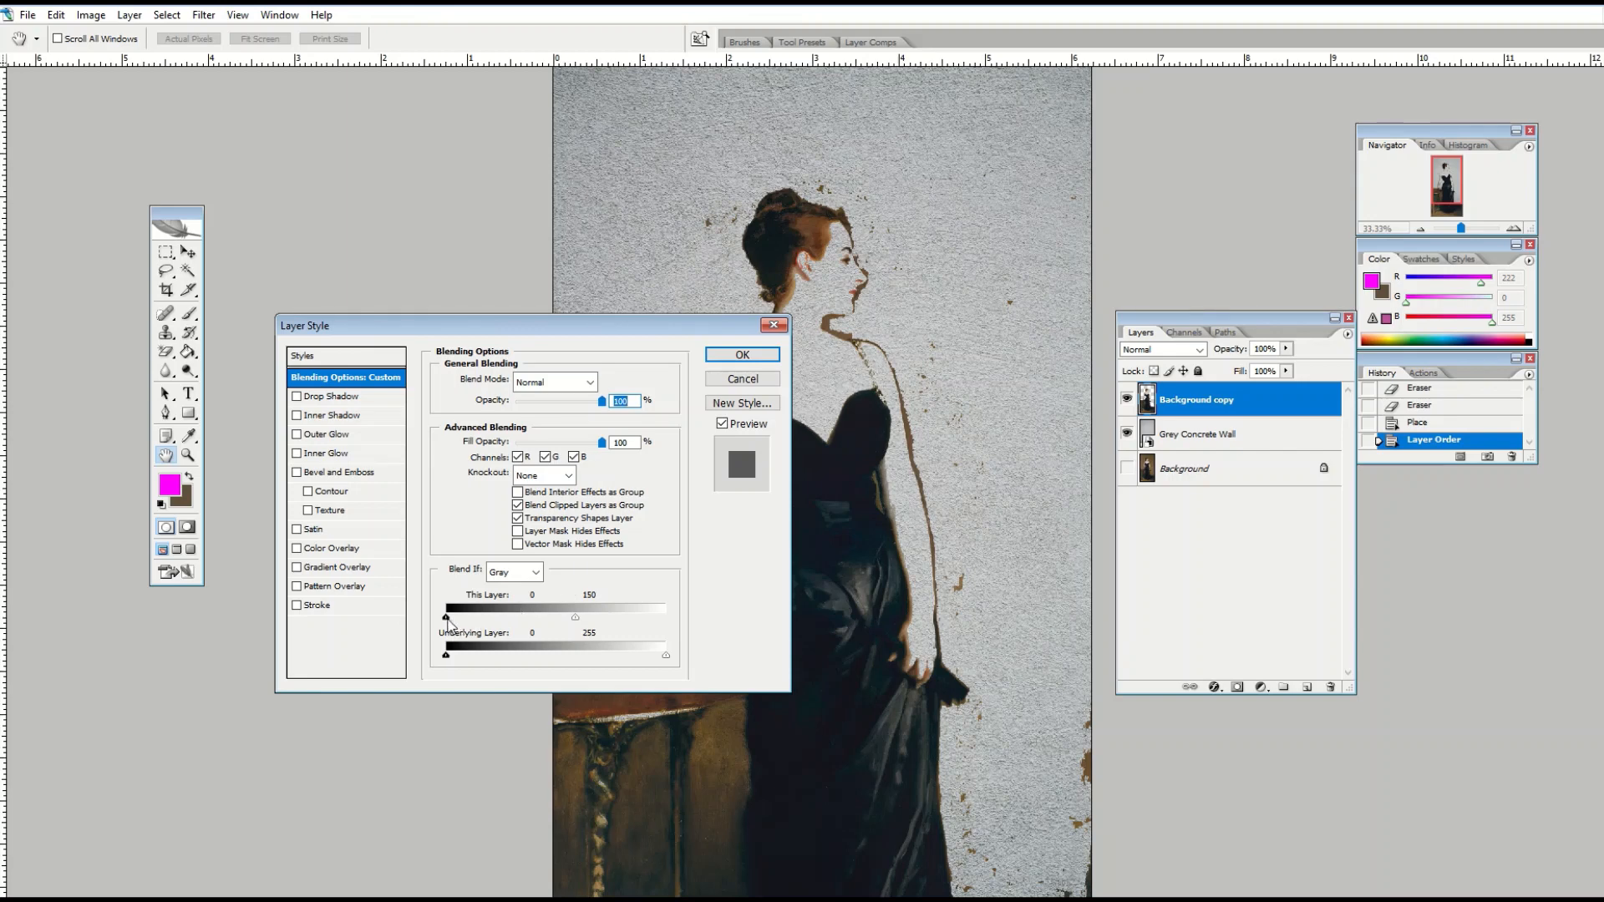
mouse_move(446, 619)
left_mouse_down()
mouse_move(535, 620)
mouse_move(463, 633)
left_mouse_up()
left_click(742, 355)
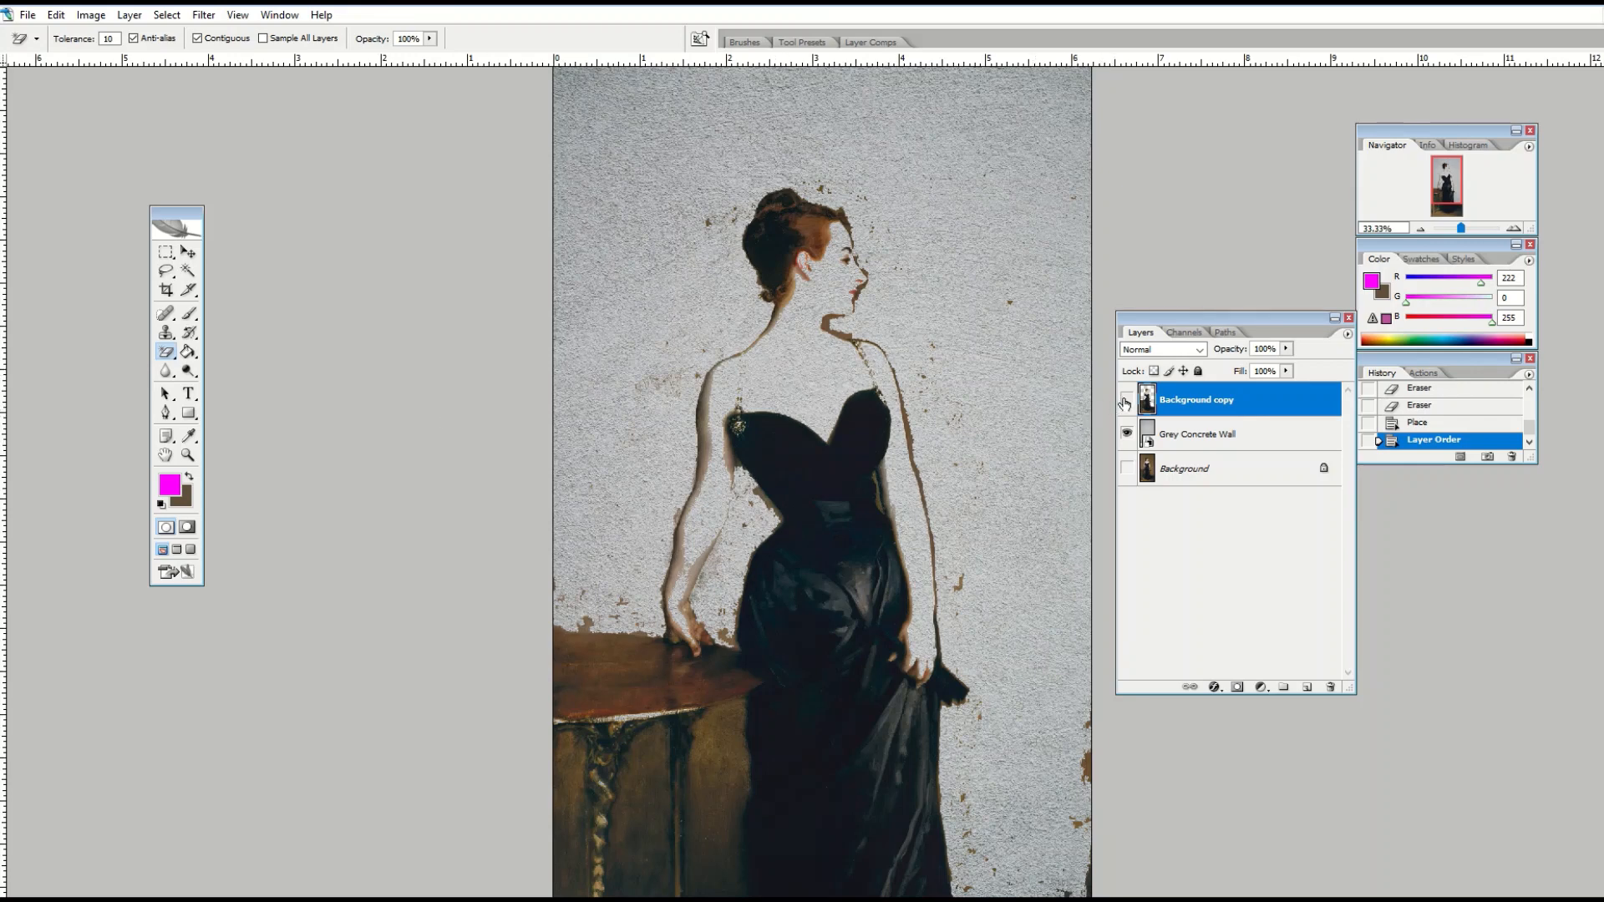
- Compare the original painting with the concrete wall composite by showing only the Background layer, then restoring the two upper layers' visibility
left_click_drag(1126, 400, 1129, 436)
left_click(1127, 469)
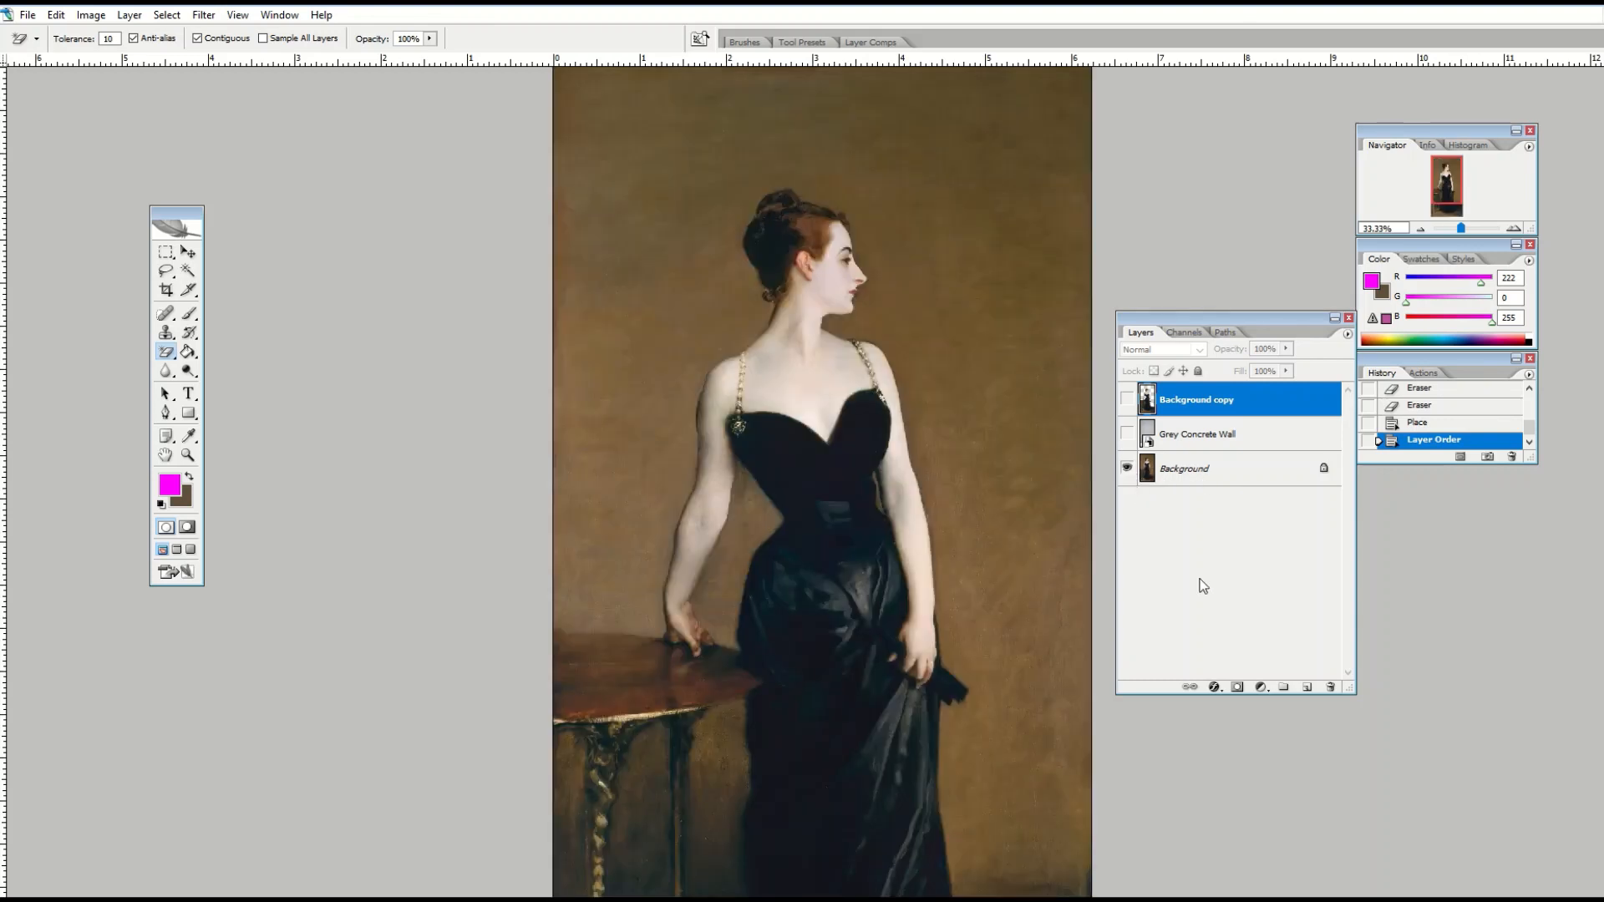
left_click(1127, 469)
left_click(1127, 434)
left_click(1127, 399)
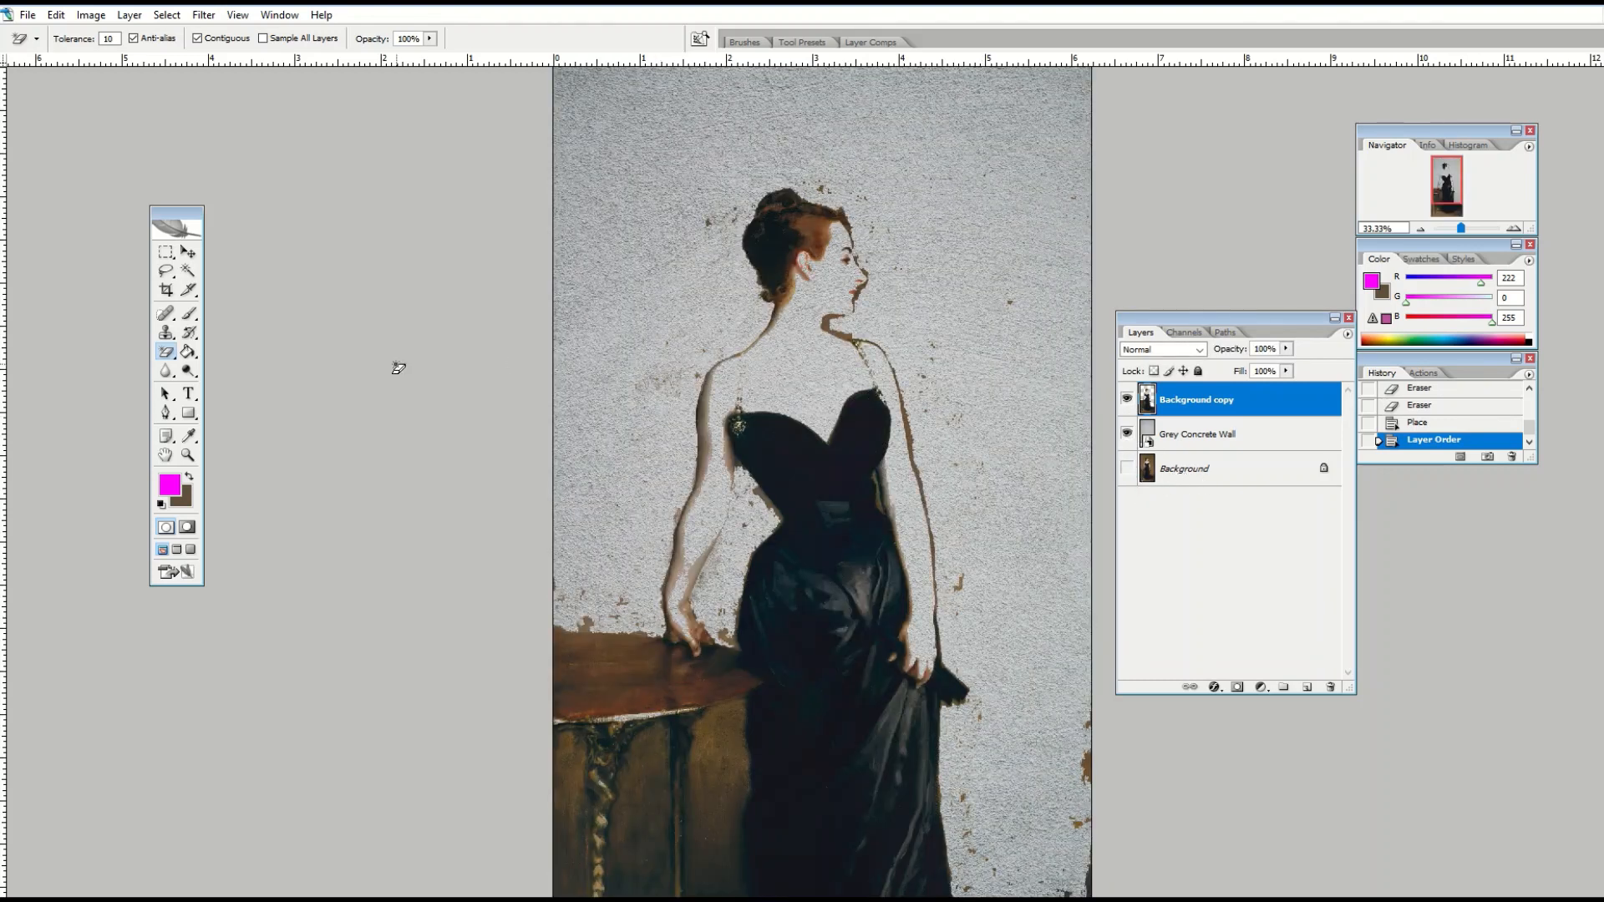